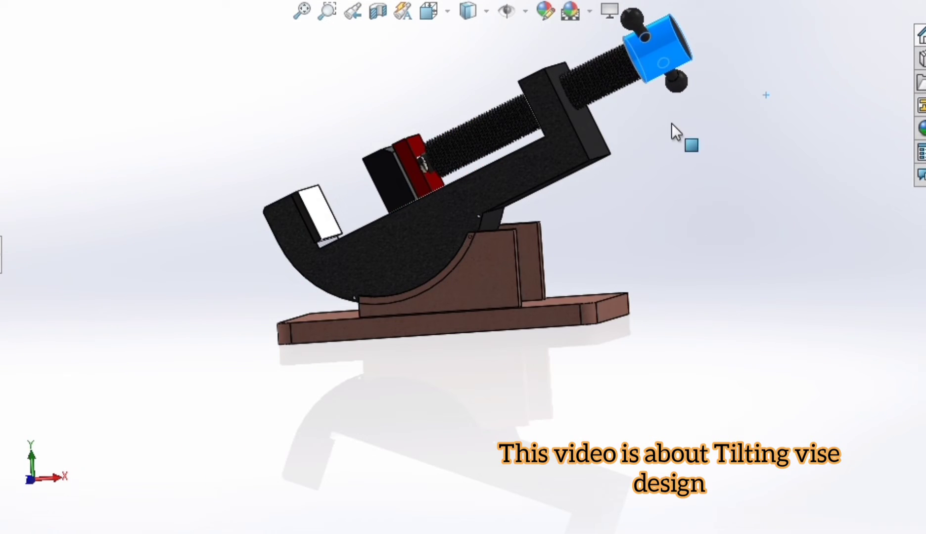
Slide the moving jaw of the finished tilting vise assembly back and forth.
{"action": "mouse_move", "coordinate": [671, 123]}
{"action": "left_mouse_down"}
{"action": "mouse_move", "coordinate": [617, 144]}
{"action": "mouse_move", "coordinate": [694, 112]}
{"action": "left_mouse_up"}
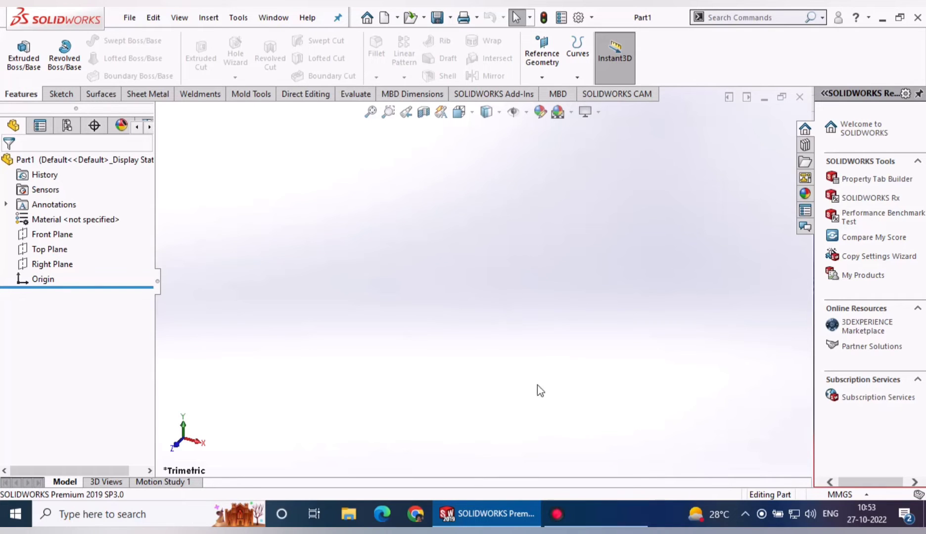
Draw a center rectangle from the origin in a new Top Plane sketch.
{"action": "left_click", "coordinate": [51, 250]}
{"action": "left_click", "coordinate": [64, 234]}
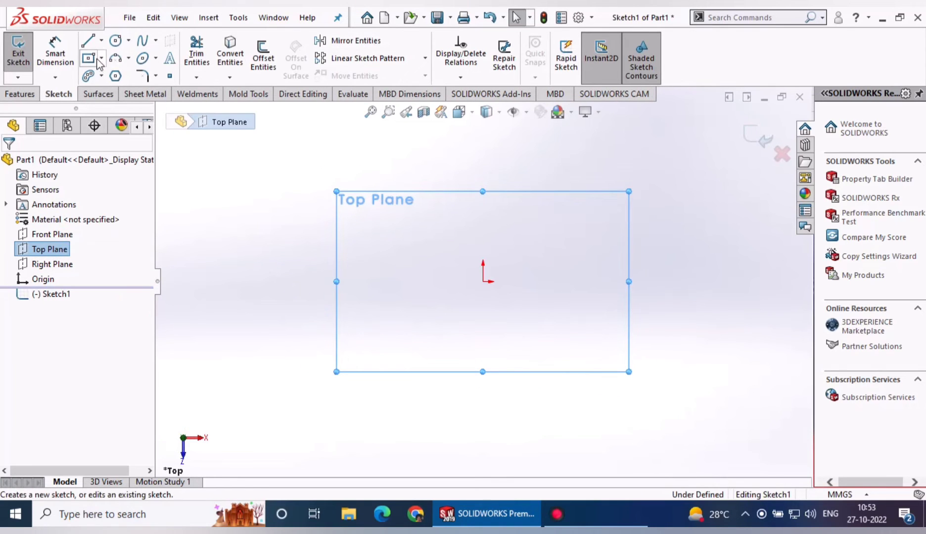
{"action": "left_click", "coordinate": [97, 59]}
{"action": "left_click", "coordinate": [483, 281]}
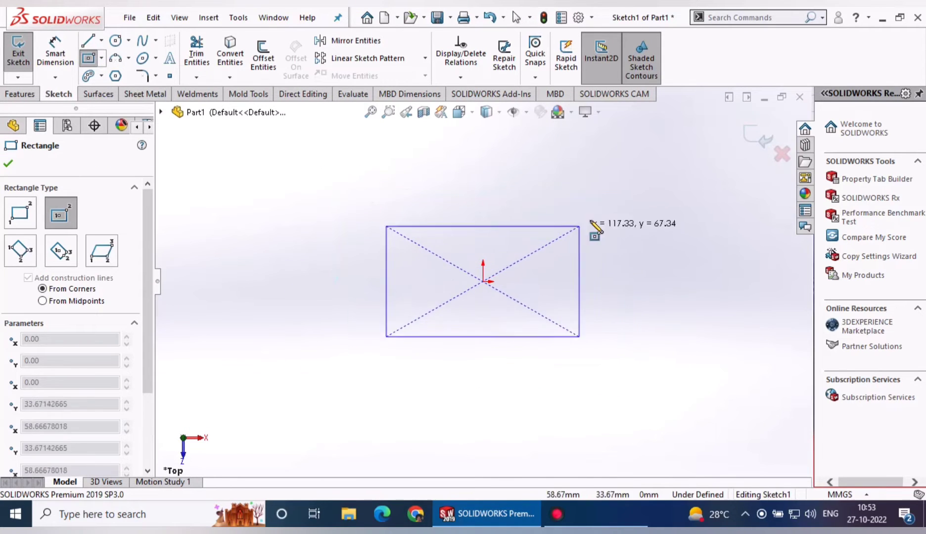
{"action": "left_click", "coordinate": [625, 202]}
{"action": "key", "text": "Escape"}
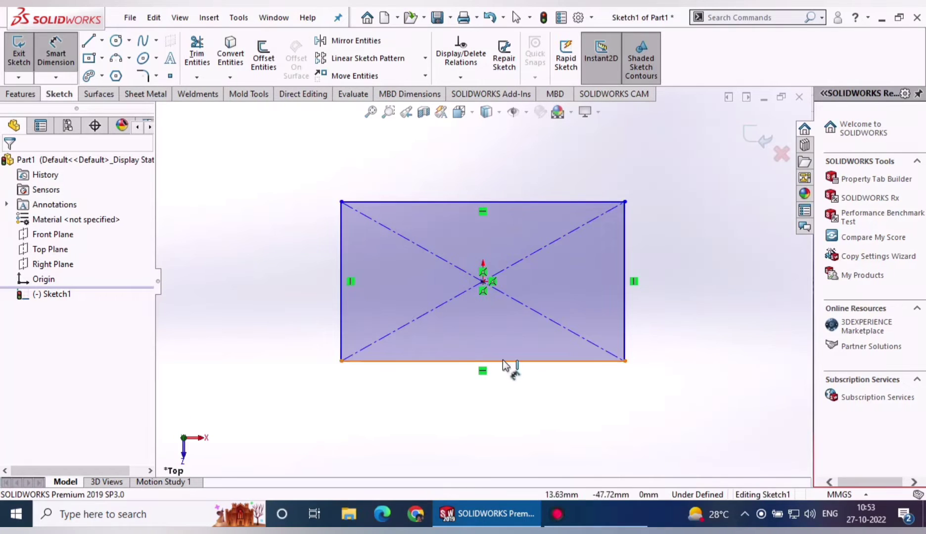
Dimension the rectangle 185 mm wide and 192 mm tall, then exit the sketch.
{"action": "left_click", "coordinate": [418, 366]}
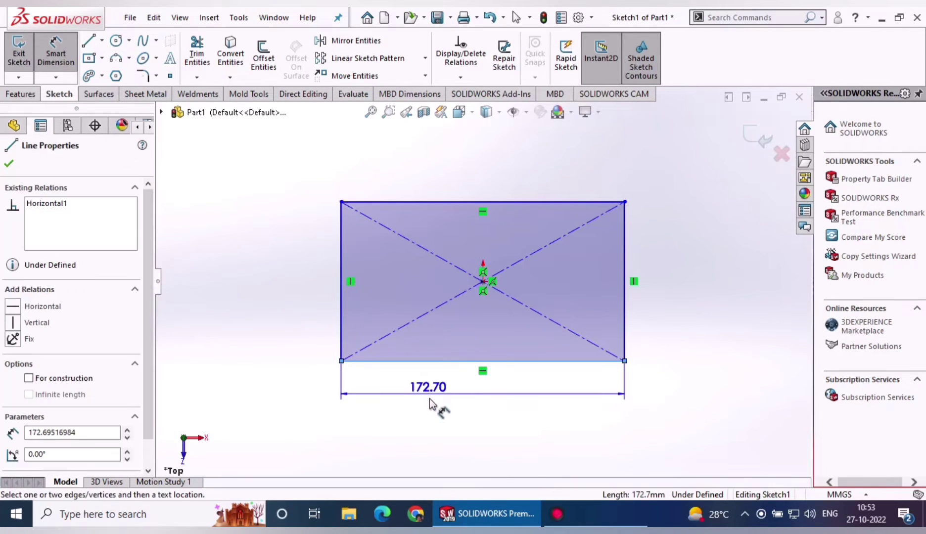
{"action": "left_click", "coordinate": [440, 415]}
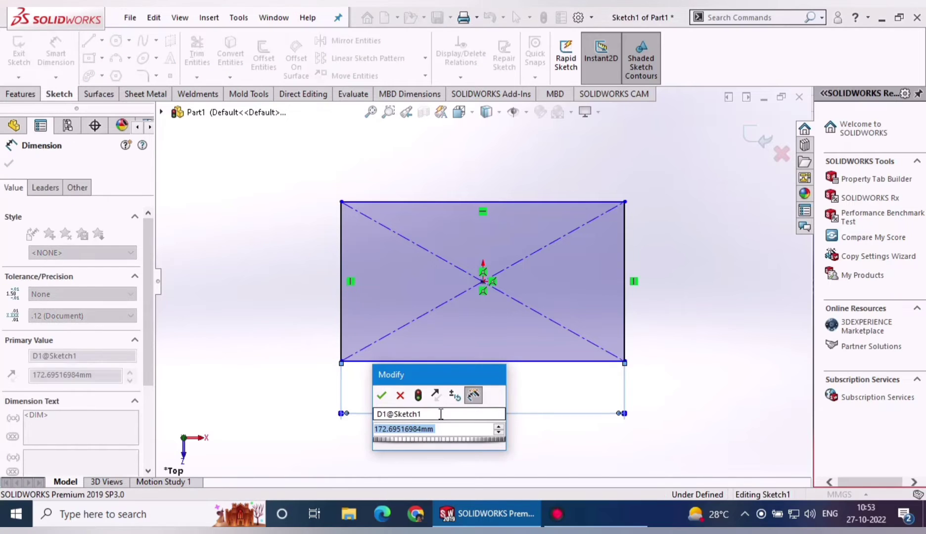
{"action": "type", "text": "1"}
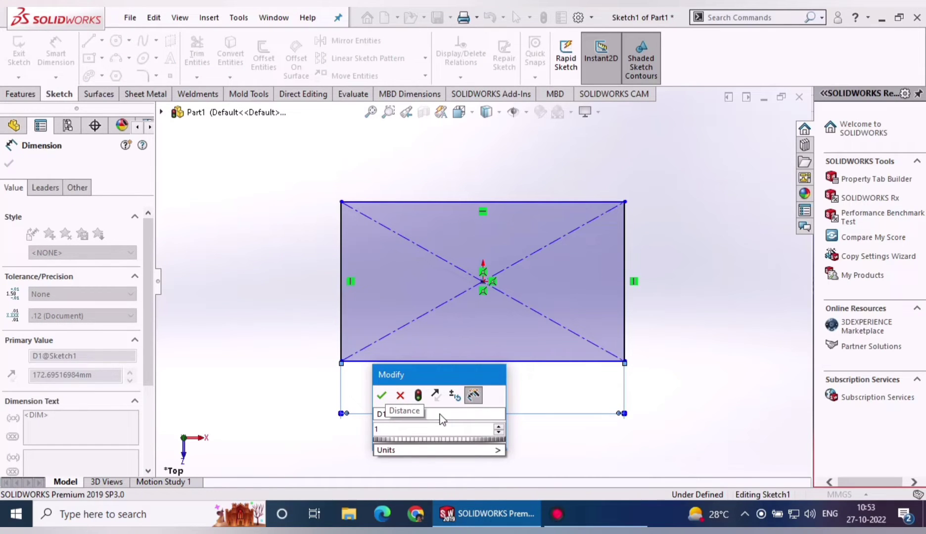
{"action": "type", "text": "85"}
{"action": "key", "text": "Return"}
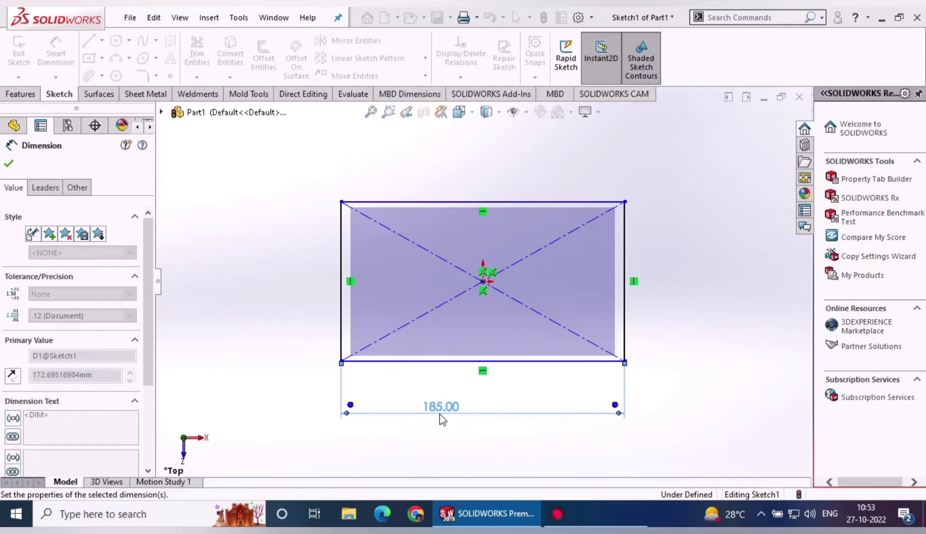
{"action": "left_click", "coordinate": [341, 332]}
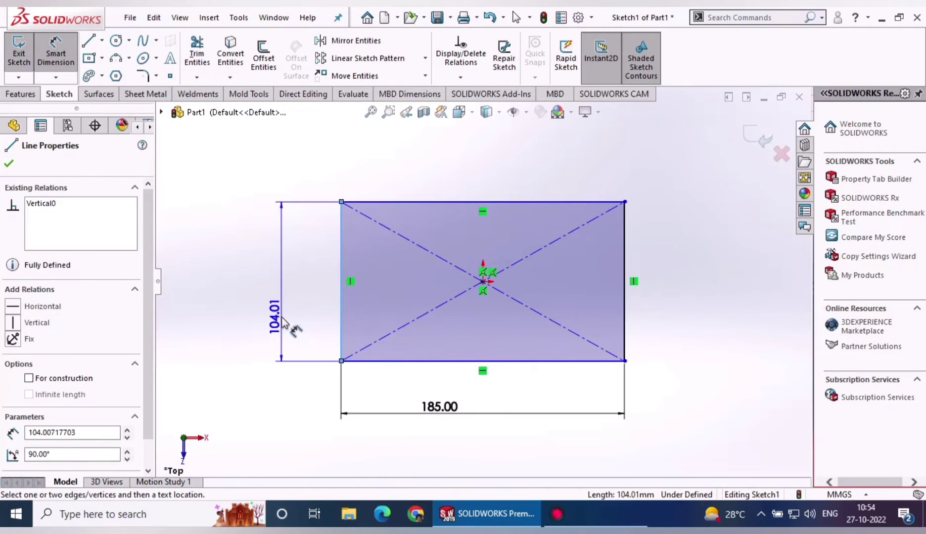
{"action": "left_click", "coordinate": [282, 316]}
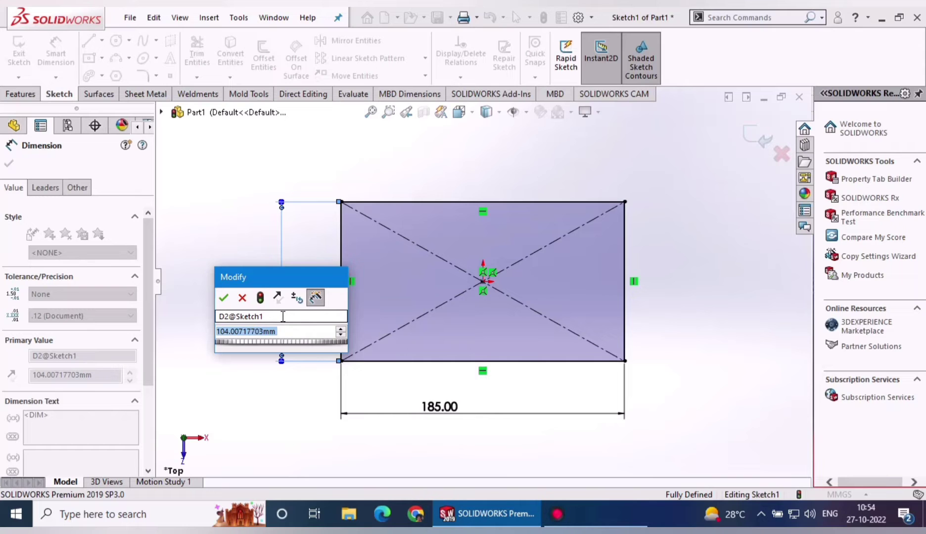
{"action": "type", "text": "19"}
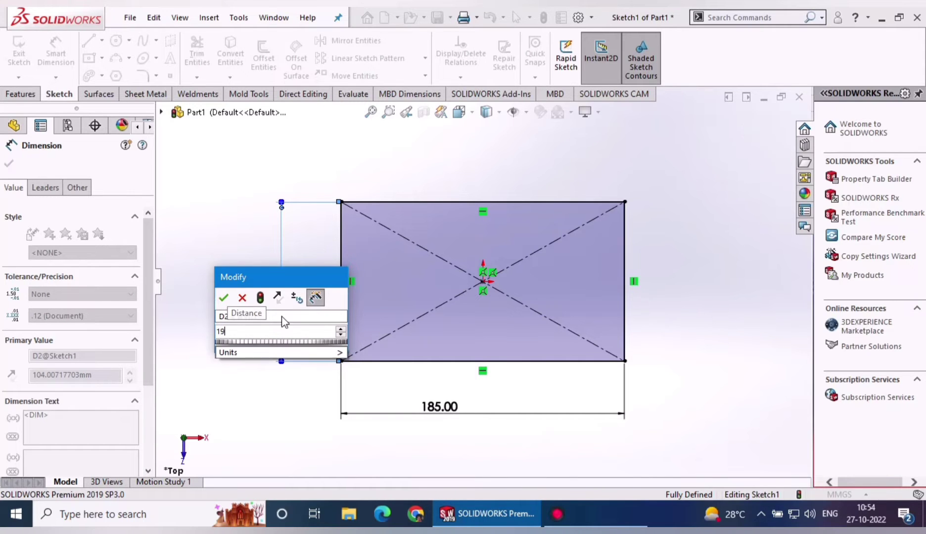
{"action": "type", "text": "2"}
{"action": "key", "text": "Return"}
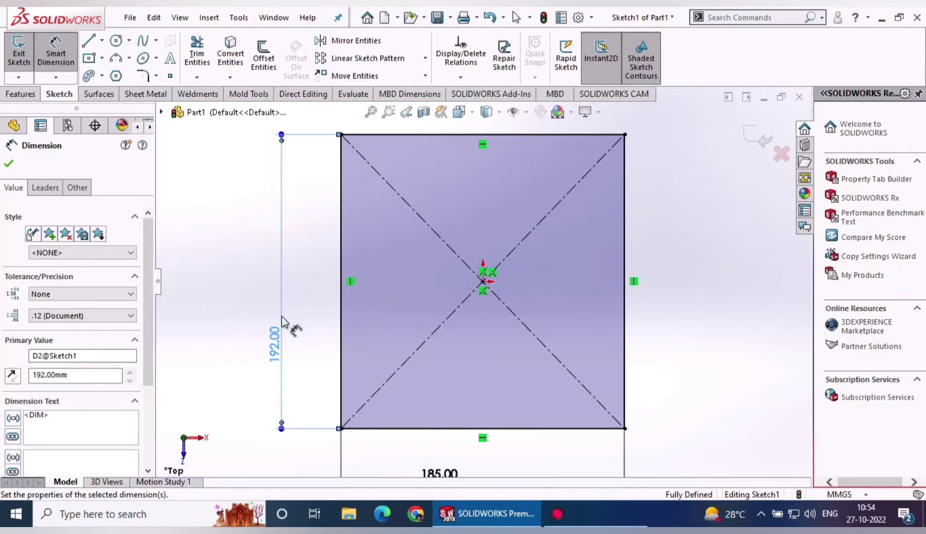
{"action": "left_click", "coordinate": [746, 136]}
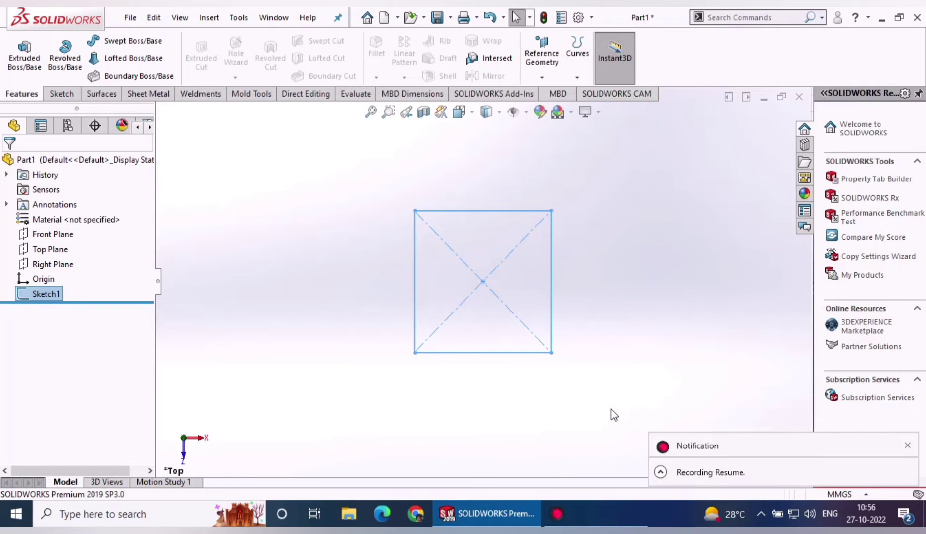
Extrude Sketch1 blind to 15 mm depth as a solid plate.
{"action": "left_click", "coordinate": [611, 410]}
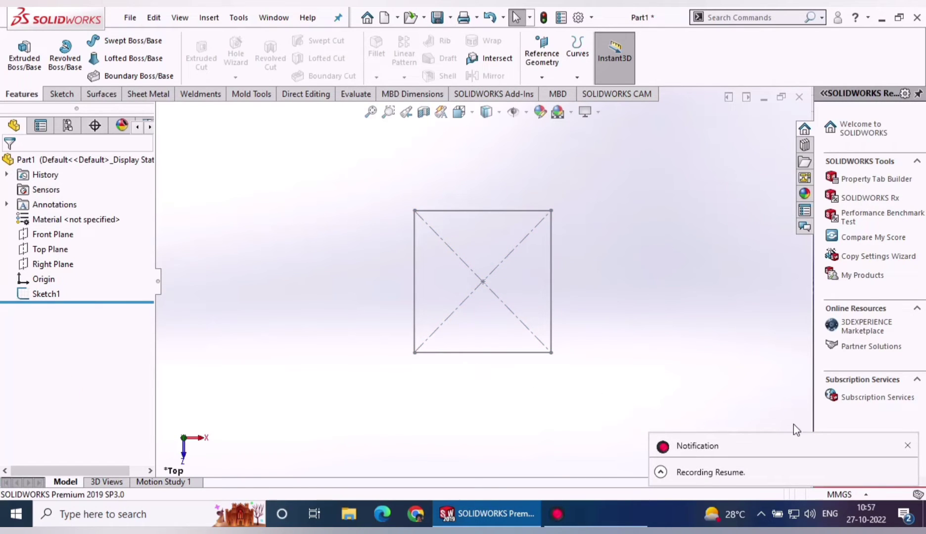
{"action": "left_click", "coordinate": [905, 448]}
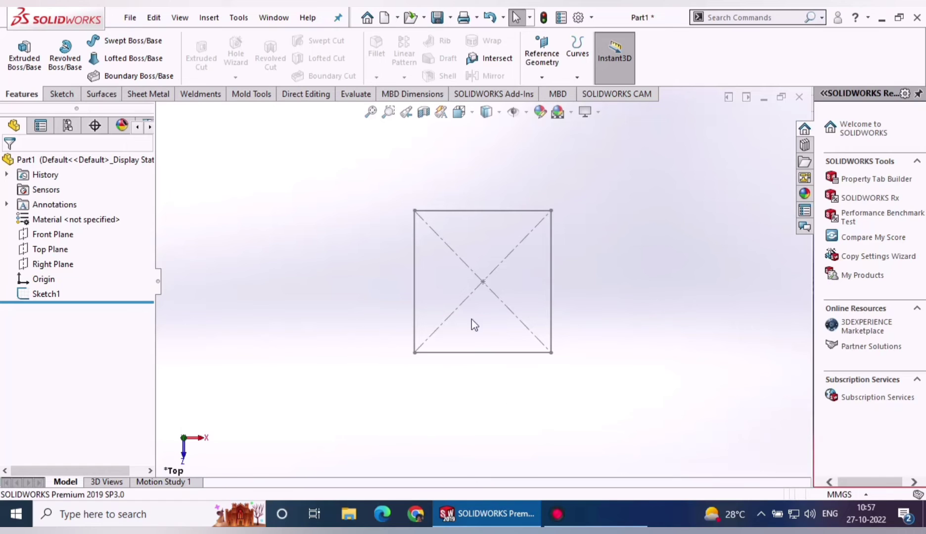
{"action": "left_click", "coordinate": [25, 54]}
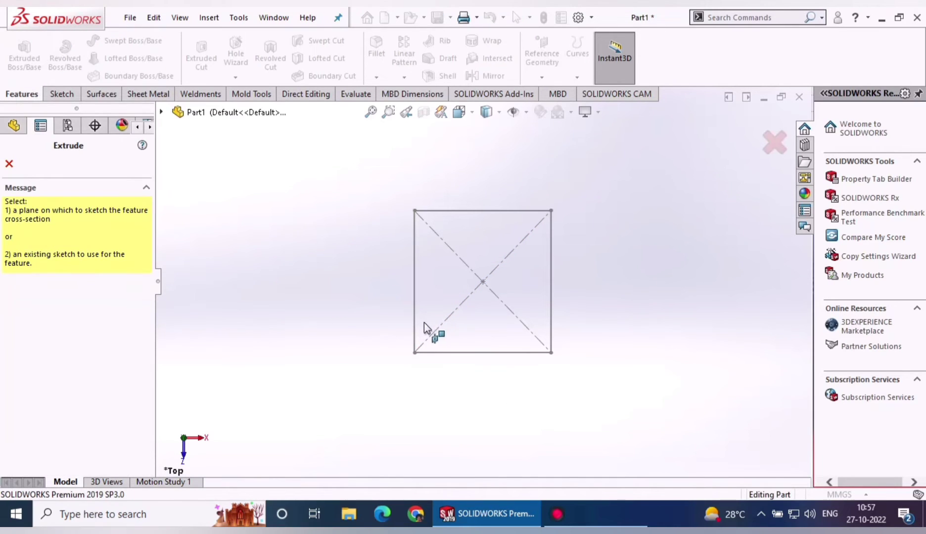
{"action": "left_click", "coordinate": [412, 300]}
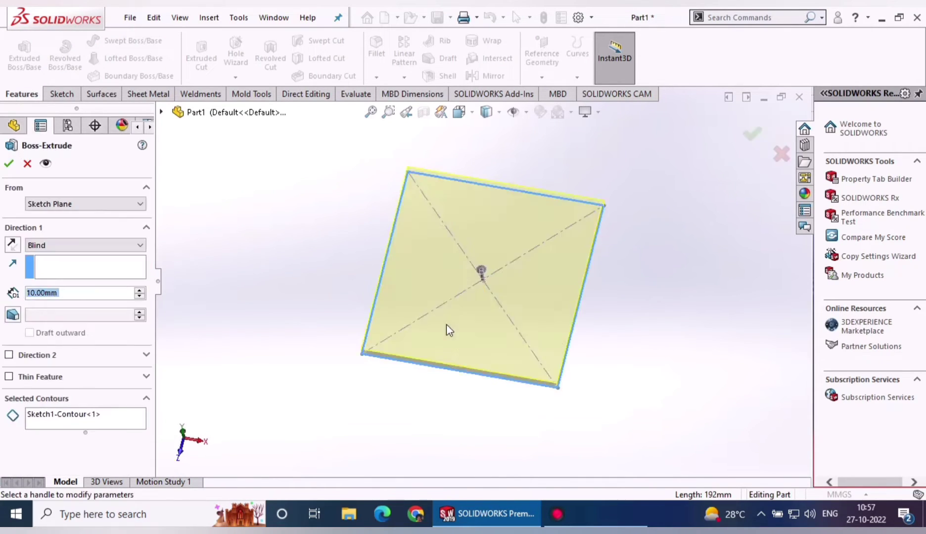
{"action": "left_click", "coordinate": [139, 291]}
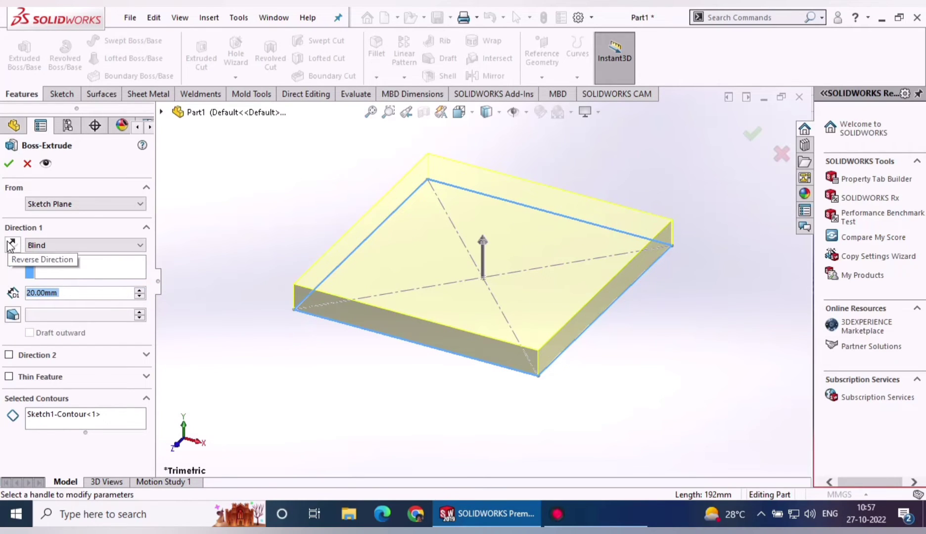
{"action": "type", "text": "15"}
{"action": "key", "text": "Return"}
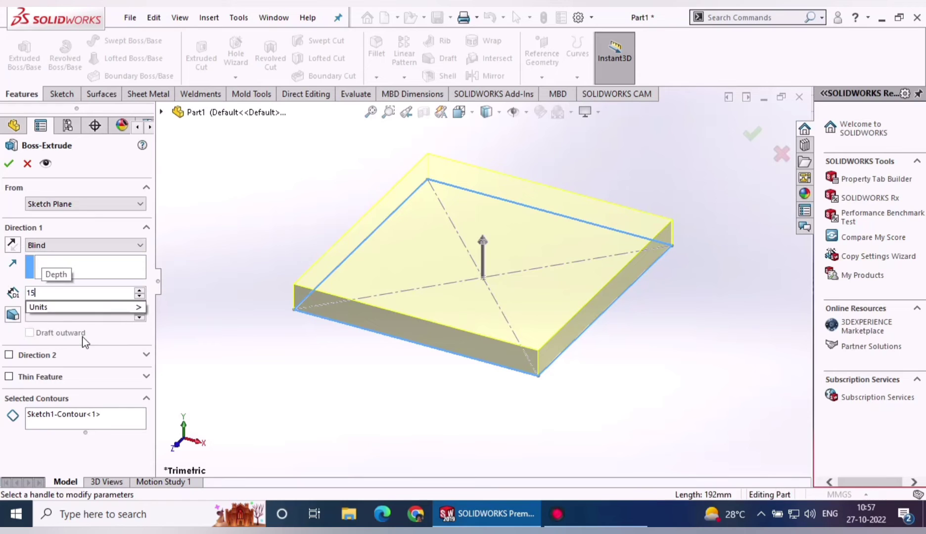
{"action": "left_click", "coordinate": [10, 164]}
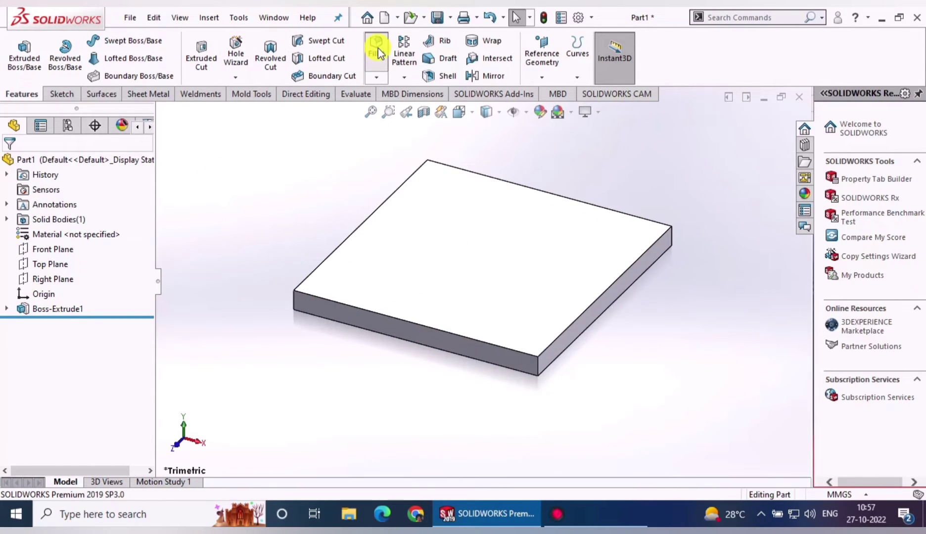
Fillet the plate's four vertical corner edges with a 20 mm radius.
{"action": "left_click", "coordinate": [376, 49]}
{"action": "left_click", "coordinate": [538, 366]}
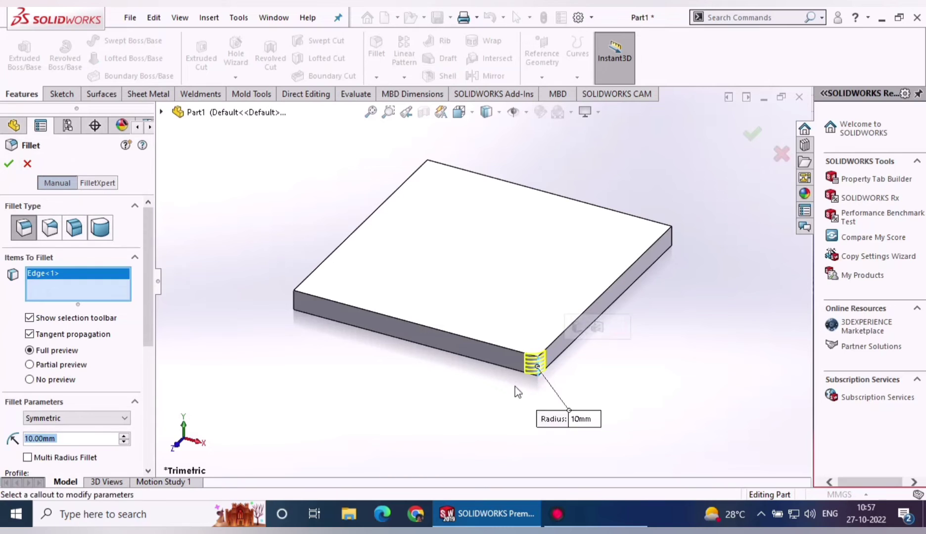
{"action": "left_click", "coordinate": [300, 303]}
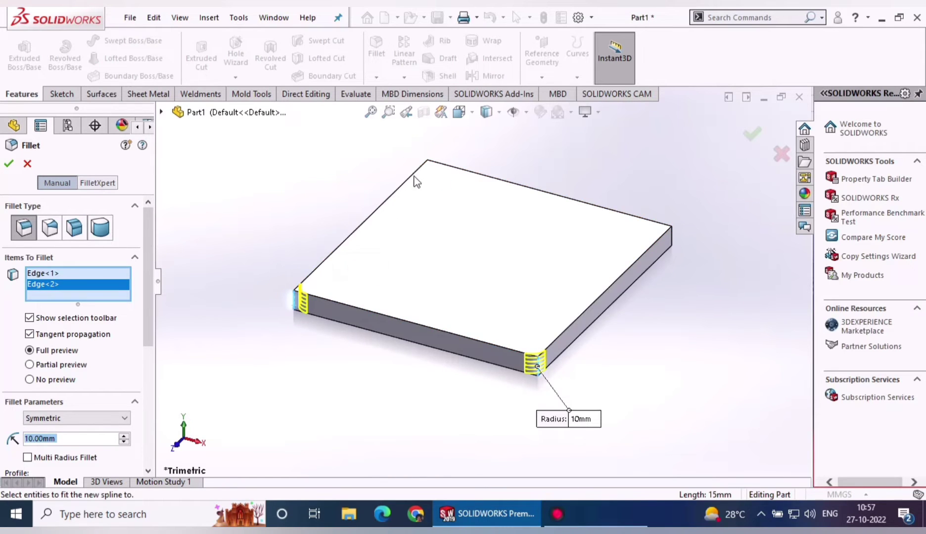
{"action": "left_click", "coordinate": [669, 237]}
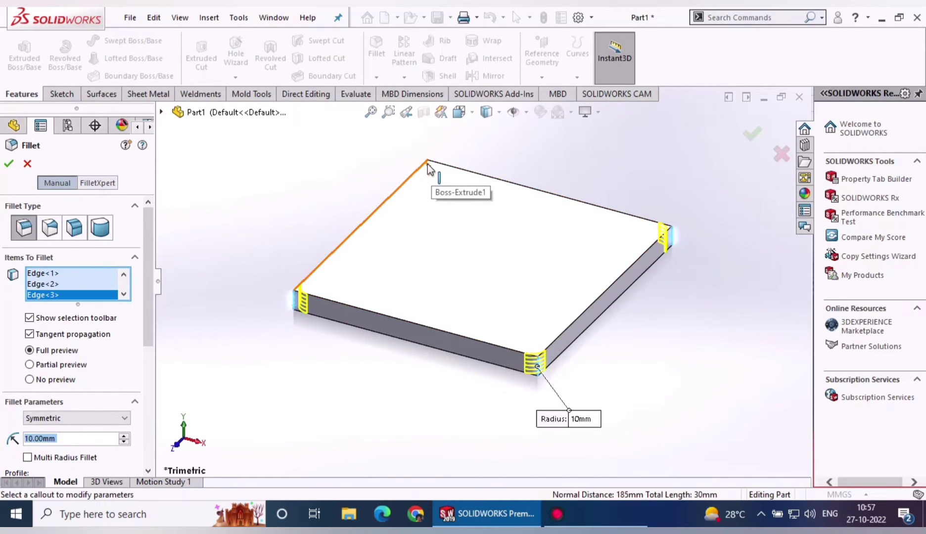
{"action": "left_click", "coordinate": [428, 167]}
{"action": "middle_click_drag", "start_coordinate": [311, 259], "coordinate": [292, 351]}
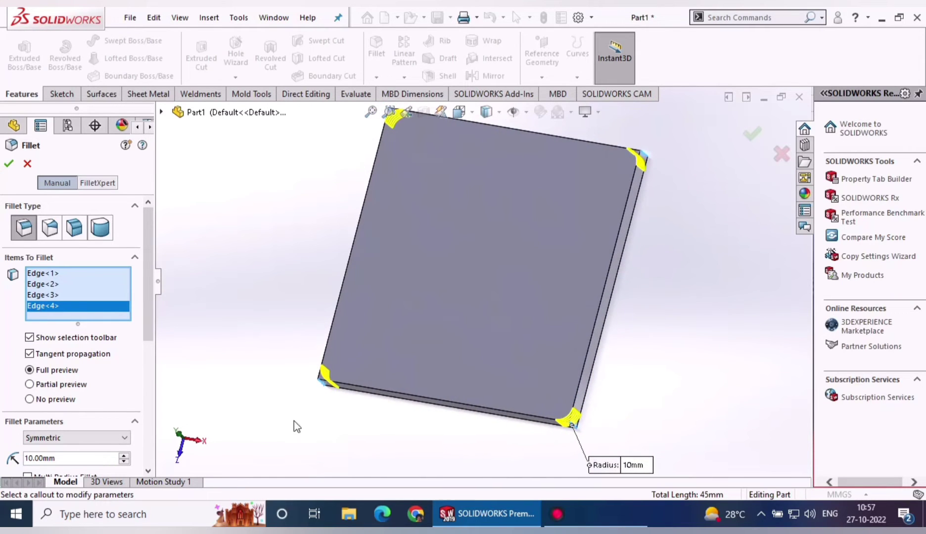
{"action": "left_click", "coordinate": [122, 456]}
{"action": "left_click", "coordinate": [9, 163]}
{"action": "scroll", "coordinate": [386, 312], "scroll_direction": "up", "scroll_amount": 3}
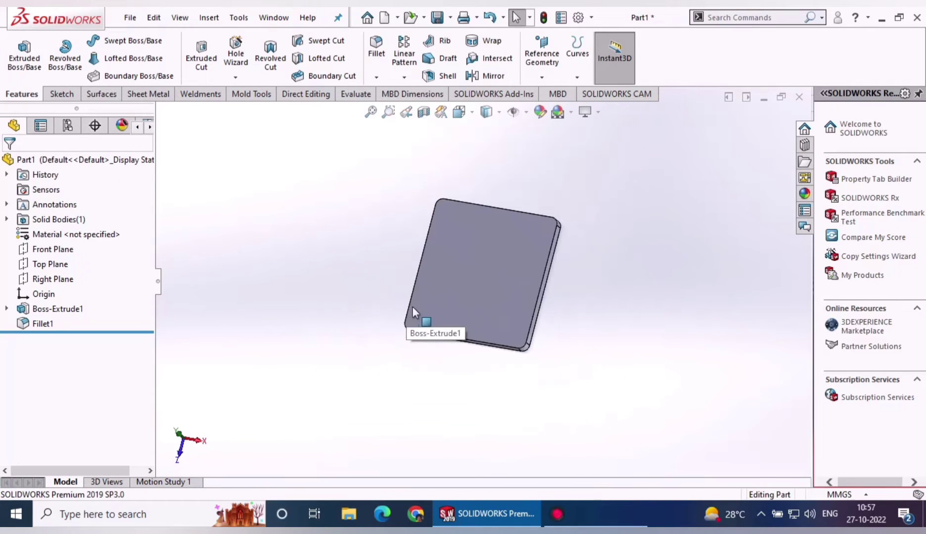
{"action": "mouse_move", "coordinate": [413, 310]}
{"action": "middle_mouse_down"}
{"action": "mouse_move", "coordinate": [481, 233]}
{"action": "mouse_move", "coordinate": [536, 352]}
{"action": "mouse_move", "coordinate": [423, 269]}
{"action": "mouse_move", "coordinate": [296, 357]}
{"action": "mouse_move", "coordinate": [316, 392]}
{"action": "middle_mouse_up"}
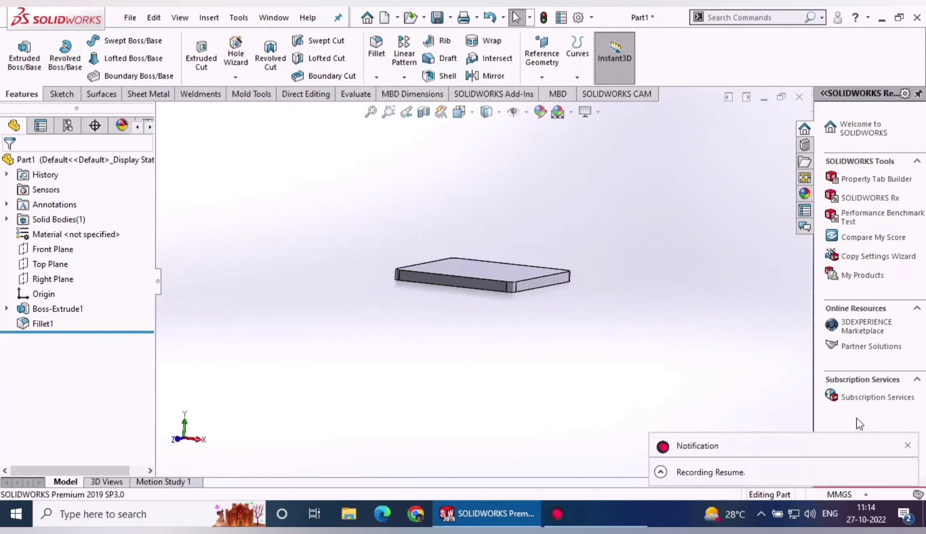
{"action": "middle_click_drag", "start_coordinate": [478, 267], "coordinate": [501, 276]}
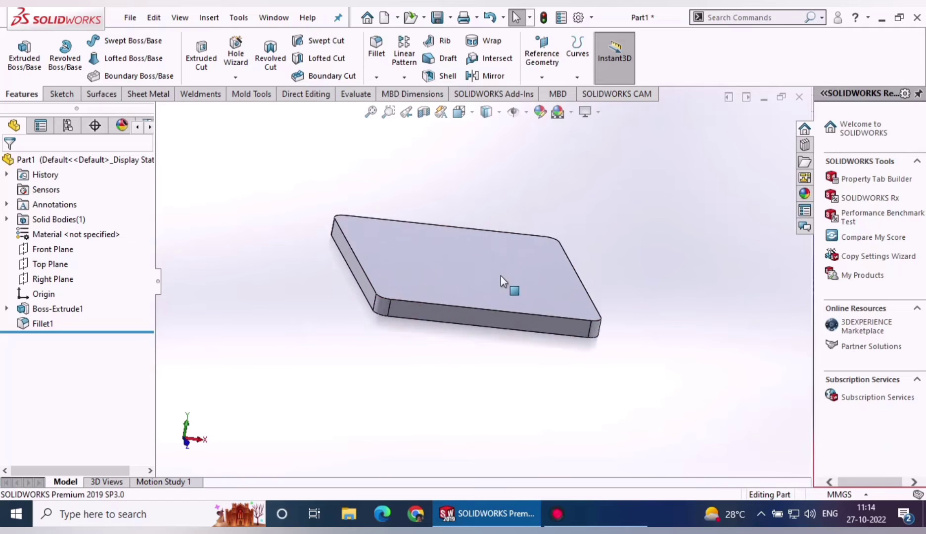
{"action": "scroll", "coordinate": [500, 275], "scroll_direction": "down", "scroll_amount": 3}
{"action": "middle_click_drag", "start_coordinate": [433, 323], "coordinate": [277, 317]}
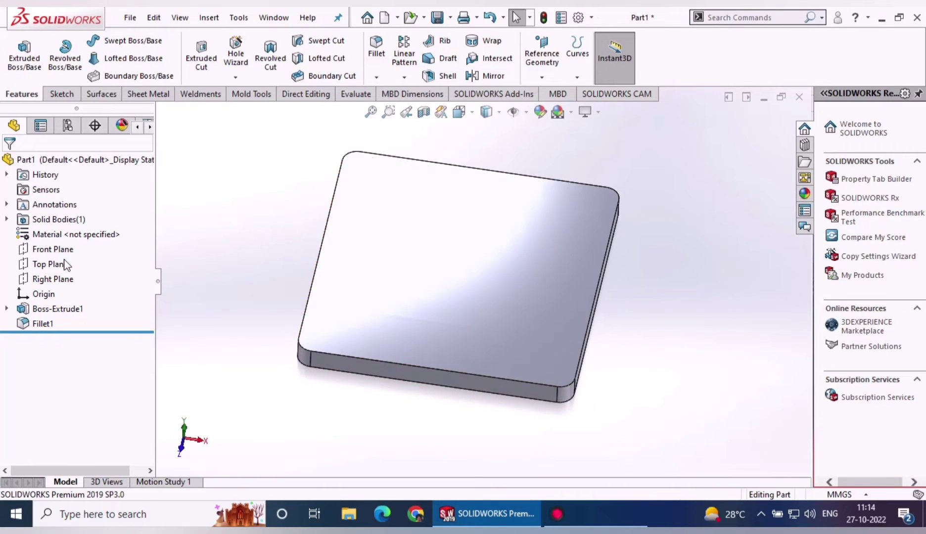
{"action": "left_click", "coordinate": [58, 309]}
{"action": "left_click", "coordinate": [250, 418]}
{"action": "mouse_move", "coordinate": [249, 418]}
{"action": "middle_mouse_down"}
{"action": "mouse_move", "coordinate": [413, 361]}
{"action": "mouse_move", "coordinate": [430, 320]}
{"action": "middle_mouse_up"}
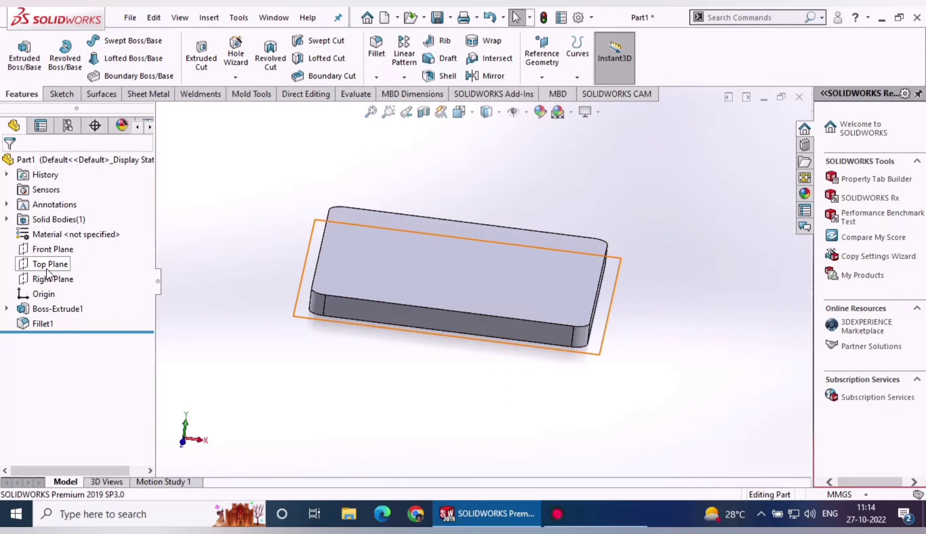
On a face-on Front Plane sketch, draw three lines forming an open rectangle on the base's top edge.
{"action": "left_click", "coordinate": [52, 249]}
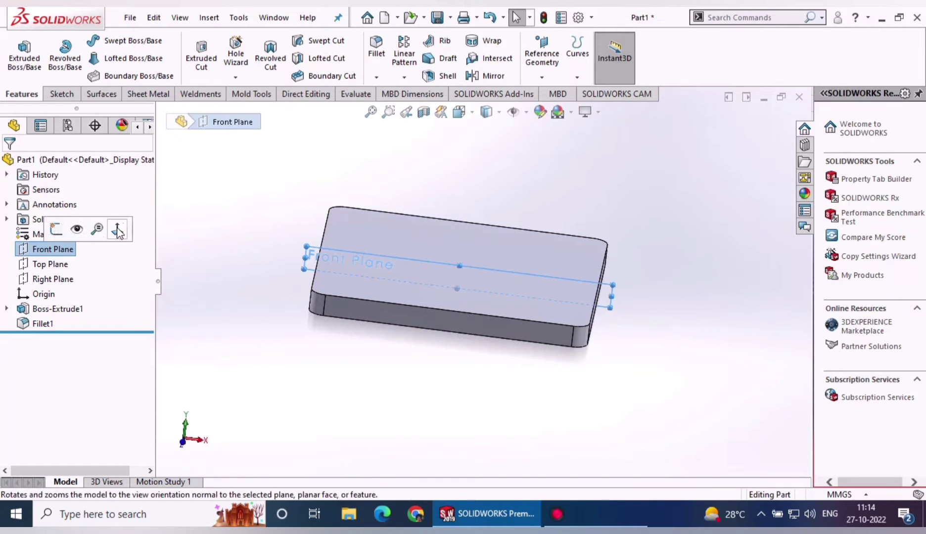
{"action": "left_click", "coordinate": [118, 230]}
{"action": "left_click", "coordinate": [63, 96]}
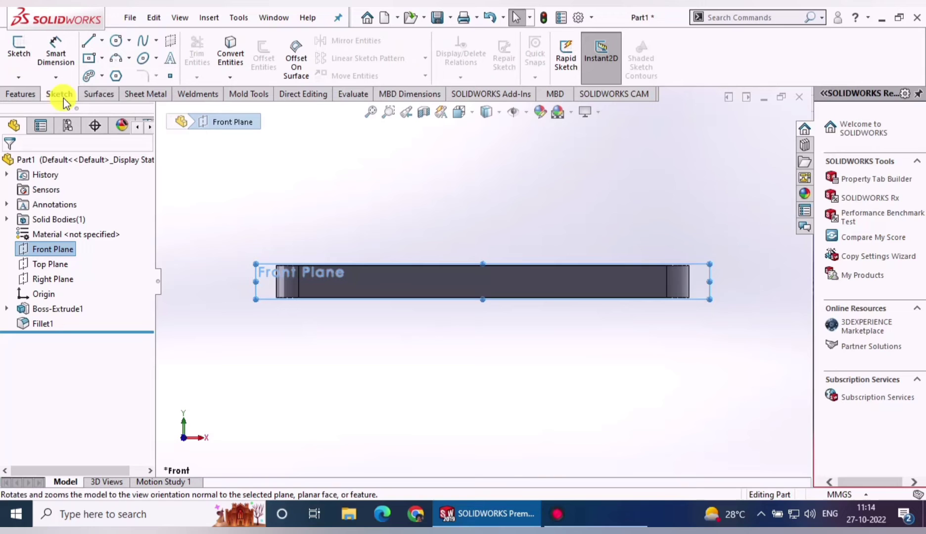
{"action": "left_click", "coordinate": [20, 47]}
{"action": "left_click", "coordinate": [88, 41]}
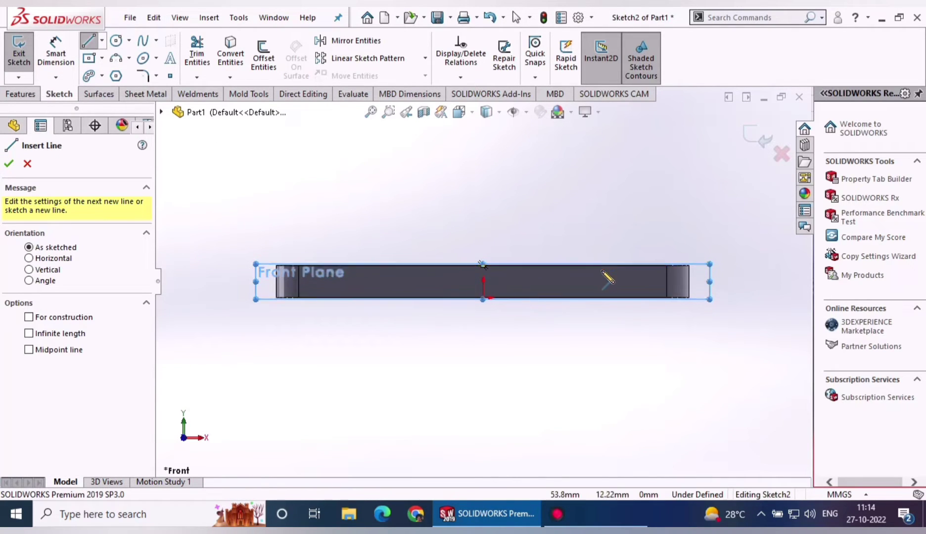
{"action": "left_click", "coordinate": [602, 266]}
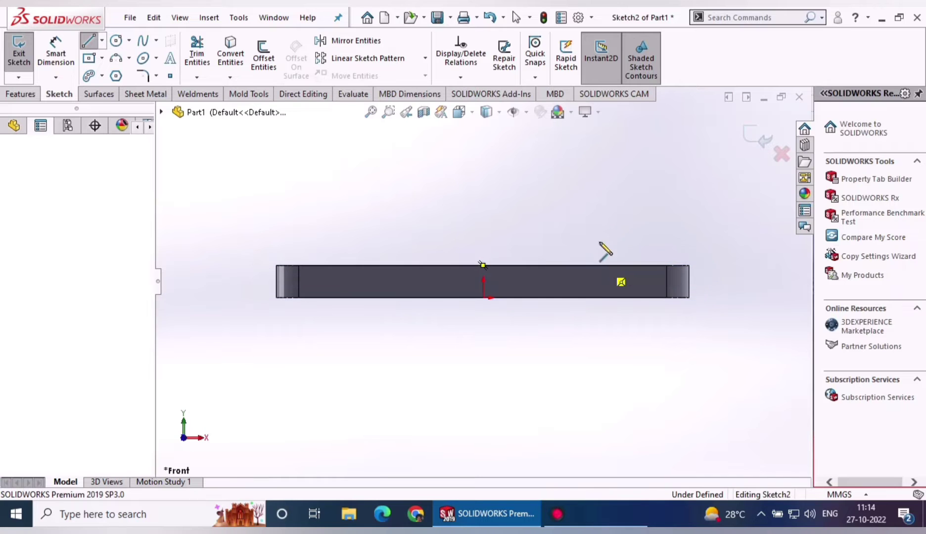
{"action": "left_click", "coordinate": [601, 169]}
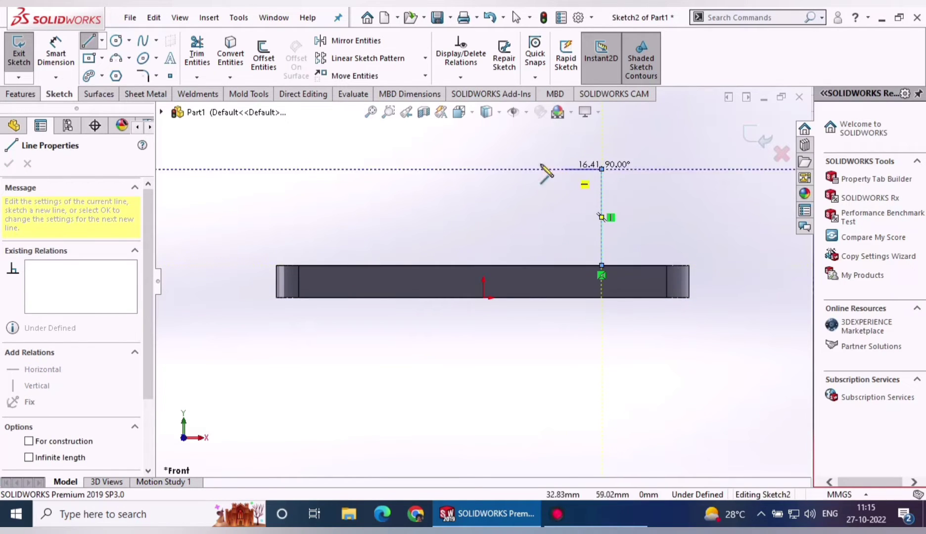
{"action": "left_click", "coordinate": [358, 169]}
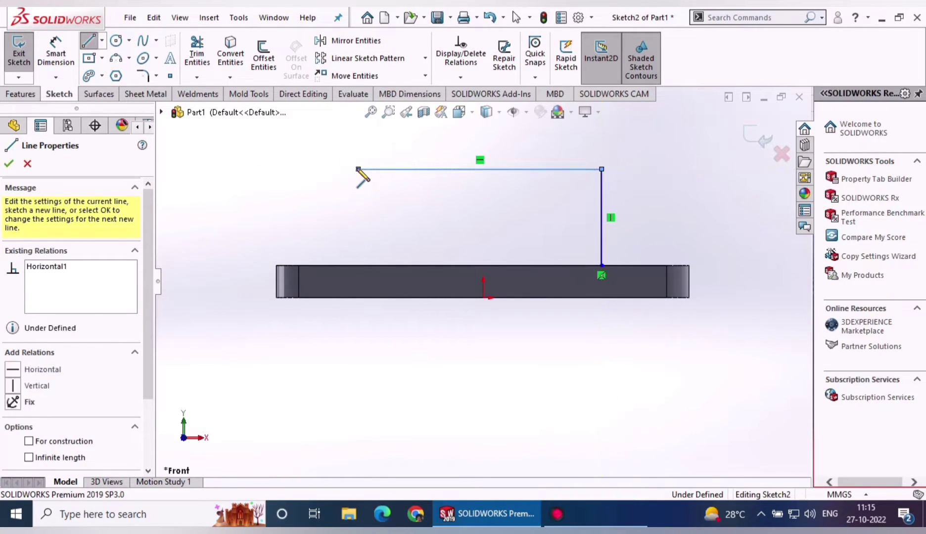
{"action": "left_click", "coordinate": [358, 266]}
{"action": "right_click", "coordinate": [386, 229]}
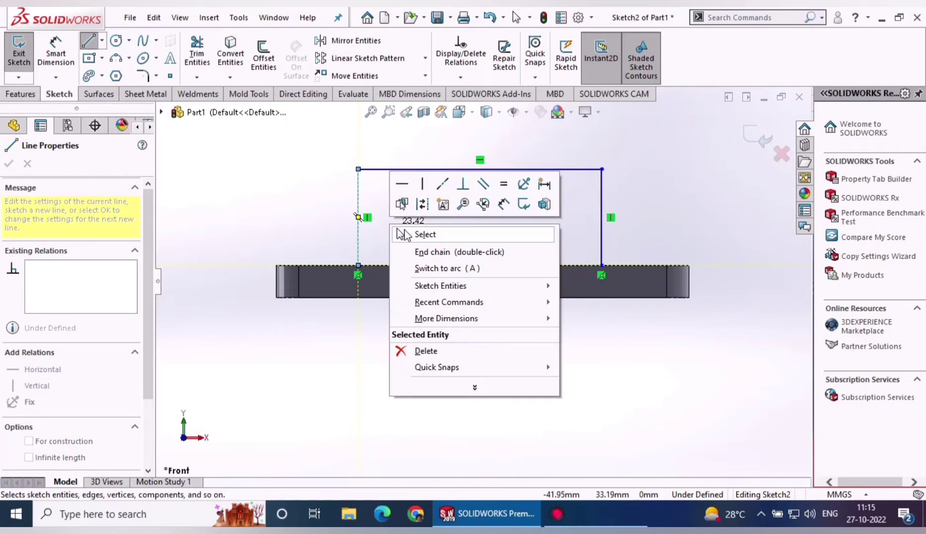
{"action": "left_click", "coordinate": [413, 233]}
Dimension the rectangle's top line to 110 mm and its left line to 53 mm.
{"action": "left_click", "coordinate": [529, 168]}
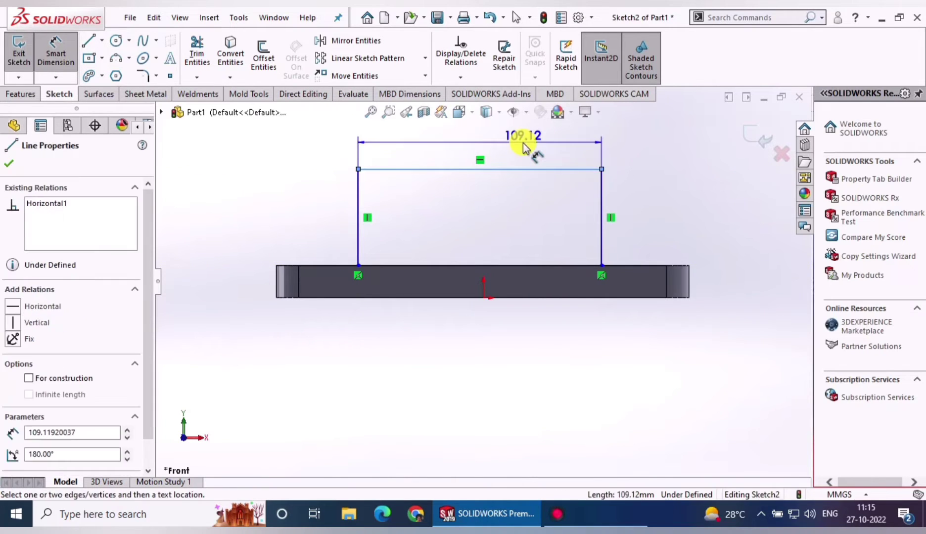
{"action": "left_click", "coordinate": [522, 144]}
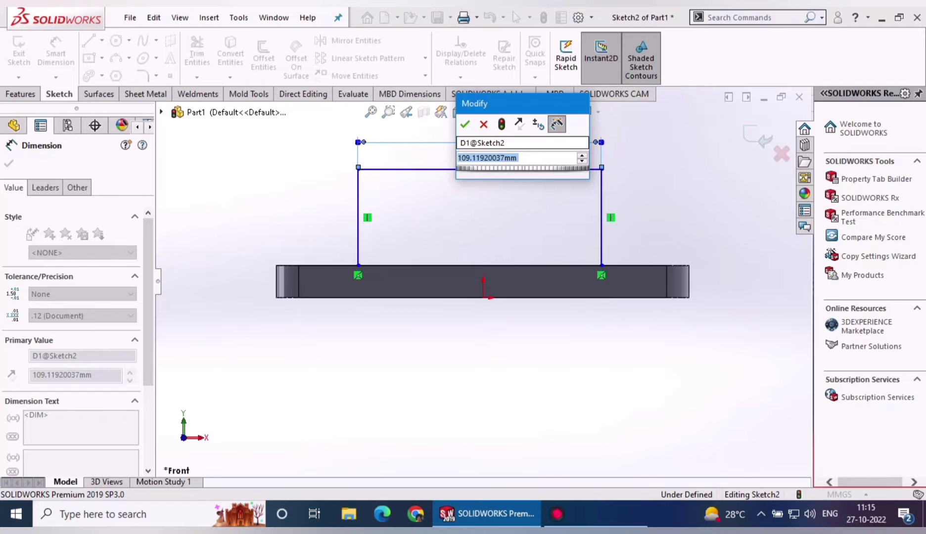
{"action": "type", "text": "100"}
{"action": "key", "text": "Escape"}
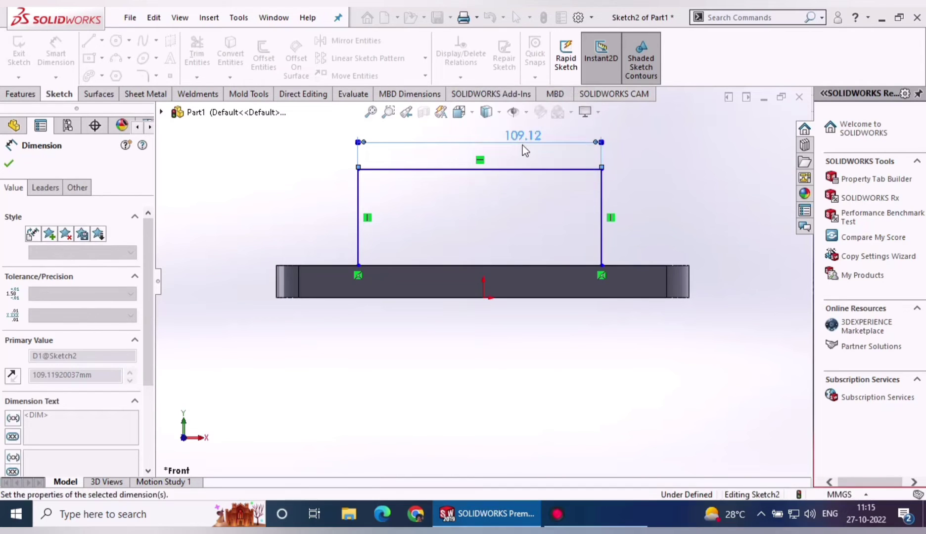
{"action": "left_click", "coordinate": [356, 193]}
{"action": "left_click", "coordinate": [304, 198]}
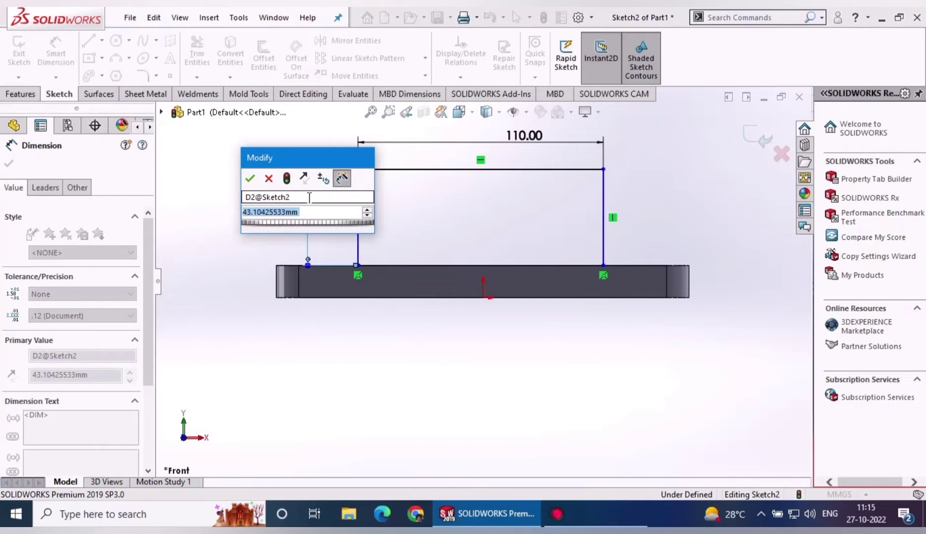
{"action": "type", "text": "53"}
{"action": "key", "text": "Return"}
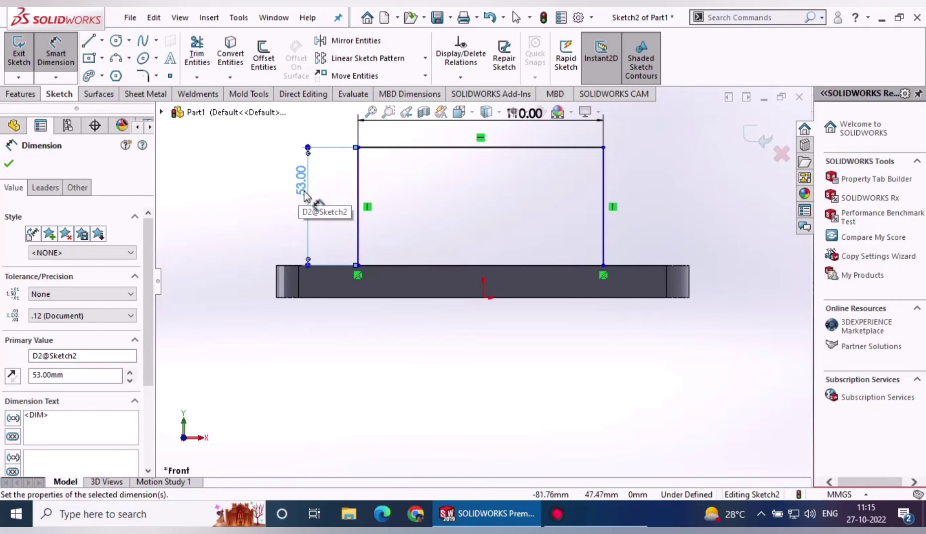
{"action": "left_click", "coordinate": [10, 165]}
{"action": "key", "text": "Escape"}
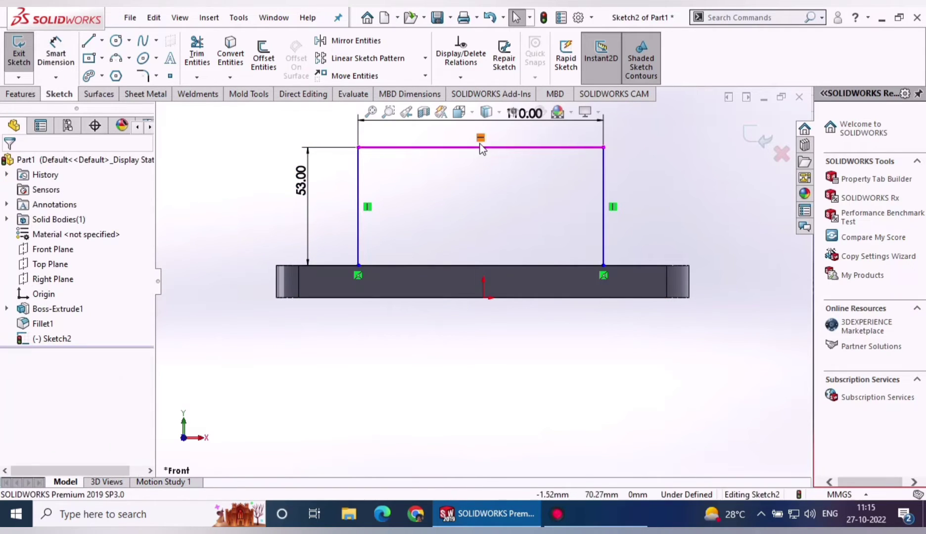
Align the top line's midpoint vertically with the origin and close the rectangle along the base edge.
{"action": "left_click", "coordinate": [483, 297], "text": "ctrl"}
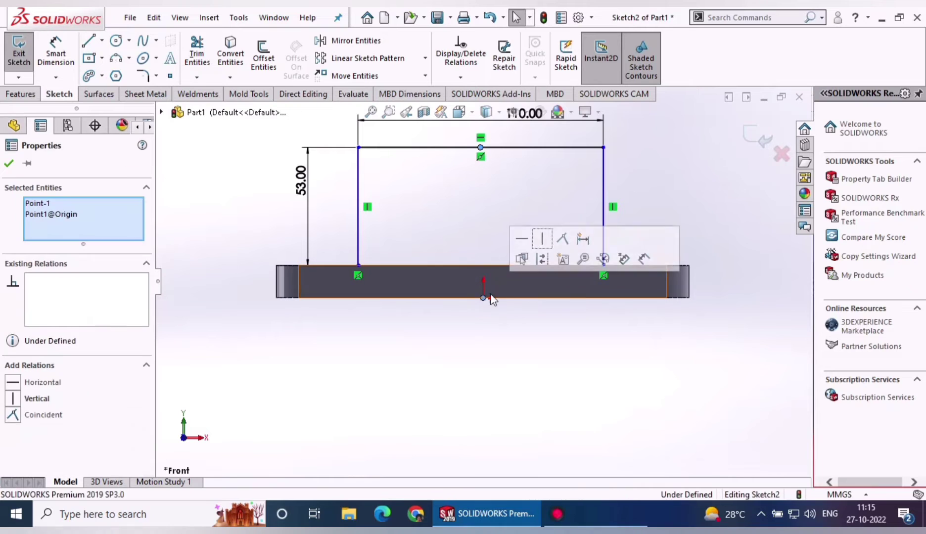
{"action": "left_click", "coordinate": [538, 242]}
{"action": "left_click", "coordinate": [8, 163]}
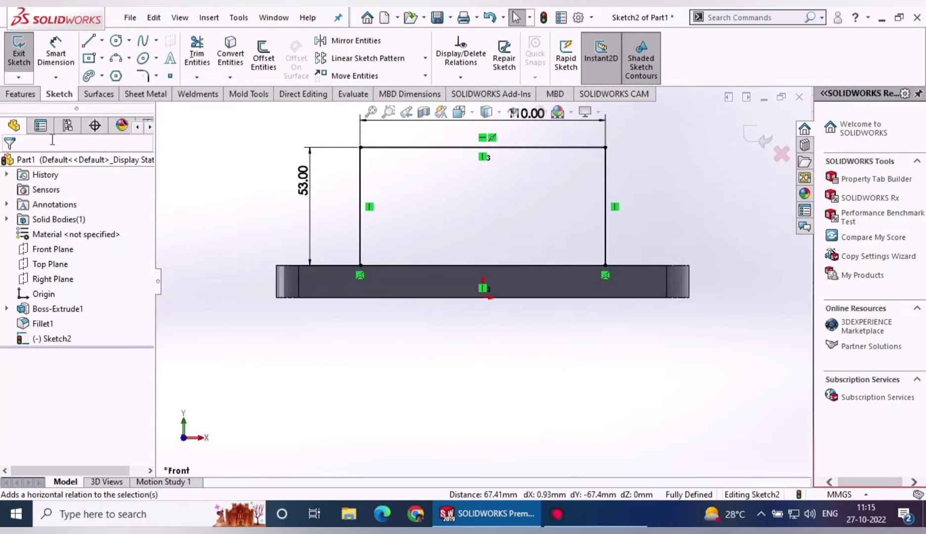
{"action": "left_click", "coordinate": [89, 40]}
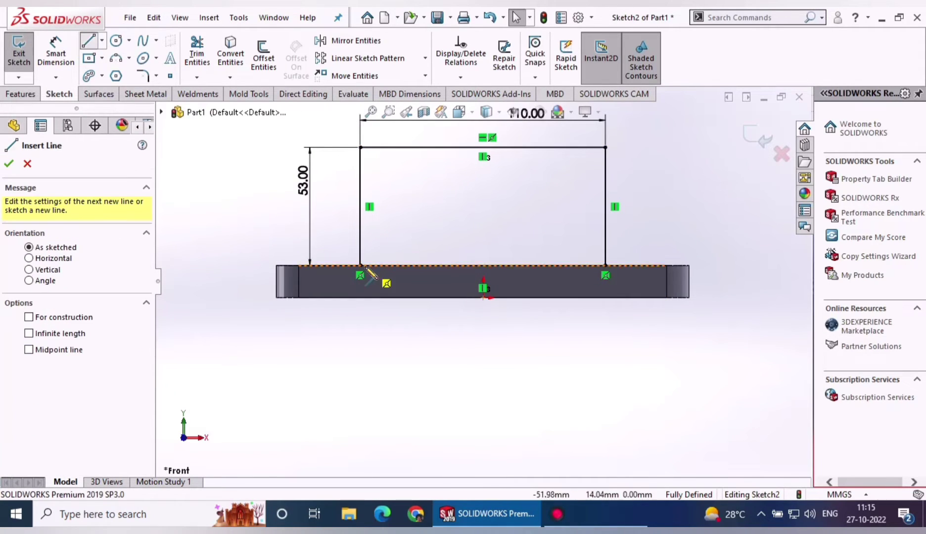
{"action": "left_click", "coordinate": [360, 266]}
{"action": "left_click", "coordinate": [605, 266]}
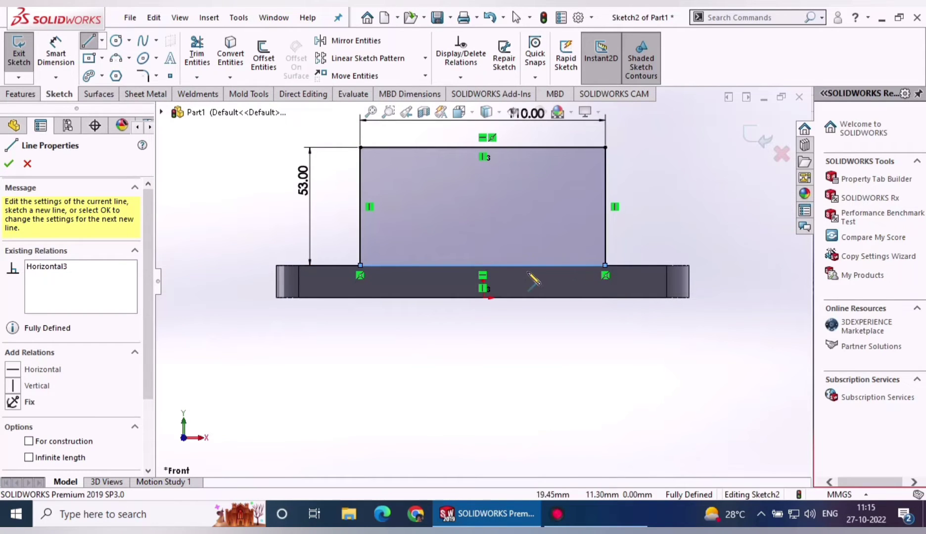
{"action": "left_click", "coordinate": [8, 163]}
Extrude the rectangle 15 mm thick, starting 60 mm offset from the sketch plane.
{"action": "left_click", "coordinate": [20, 94]}
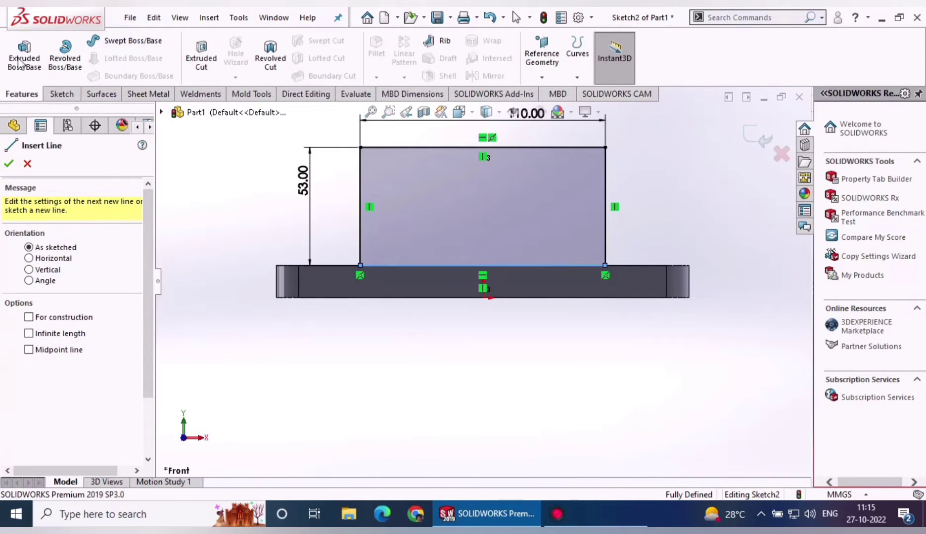
{"action": "left_click", "coordinate": [18, 59]}
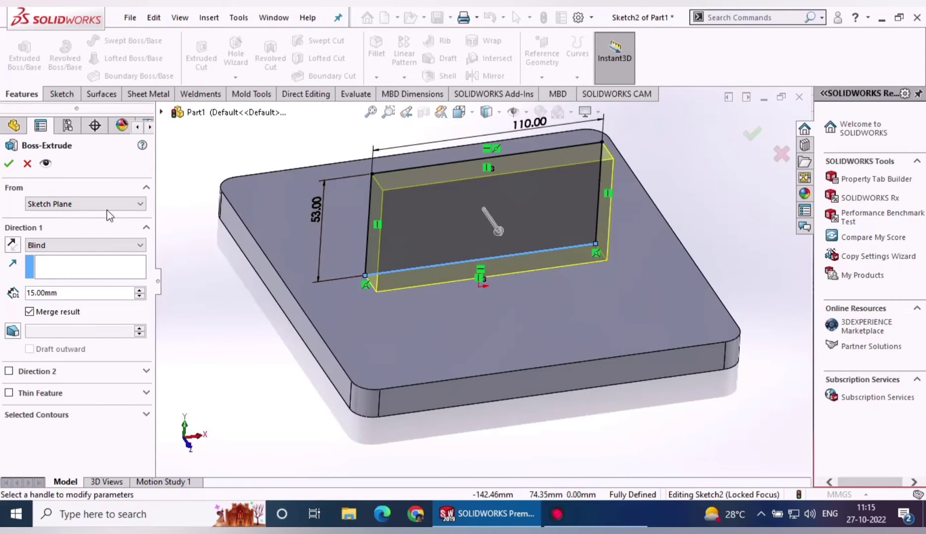
{"action": "left_click", "coordinate": [83, 204]}
{"action": "left_click", "coordinate": [76, 240]}
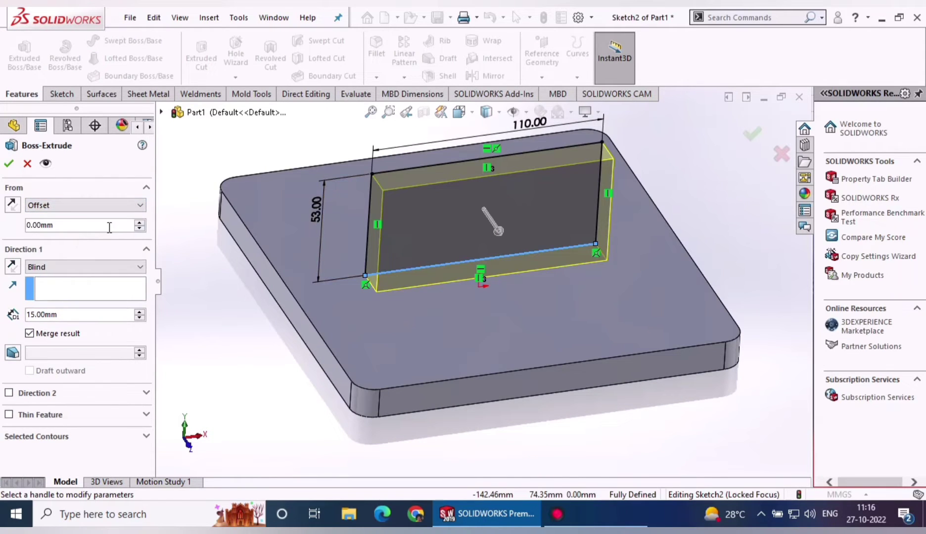
{"action": "left_click", "coordinate": [143, 222]}
{"action": "left_click", "coordinate": [142, 222]}
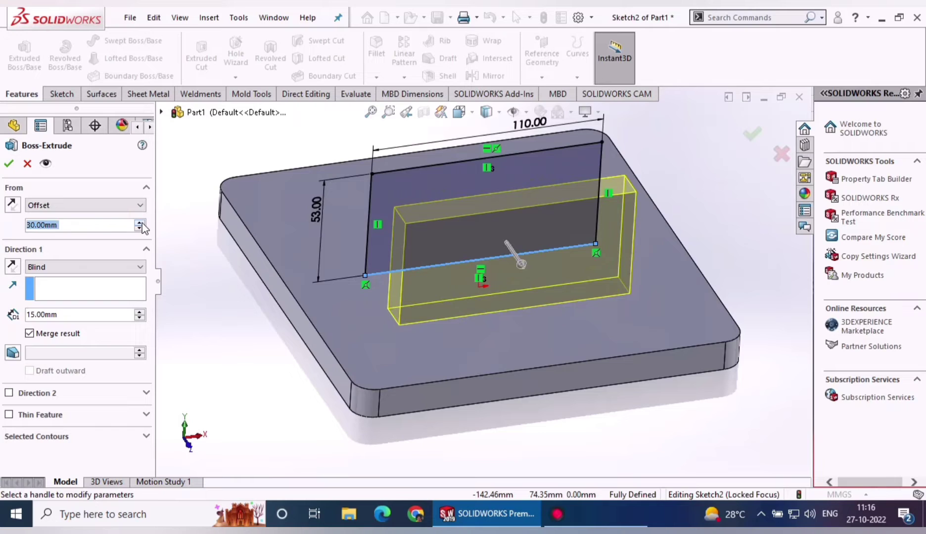
{"action": "left_click", "coordinate": [140, 222]}
{"action": "left_click", "coordinate": [141, 224]}
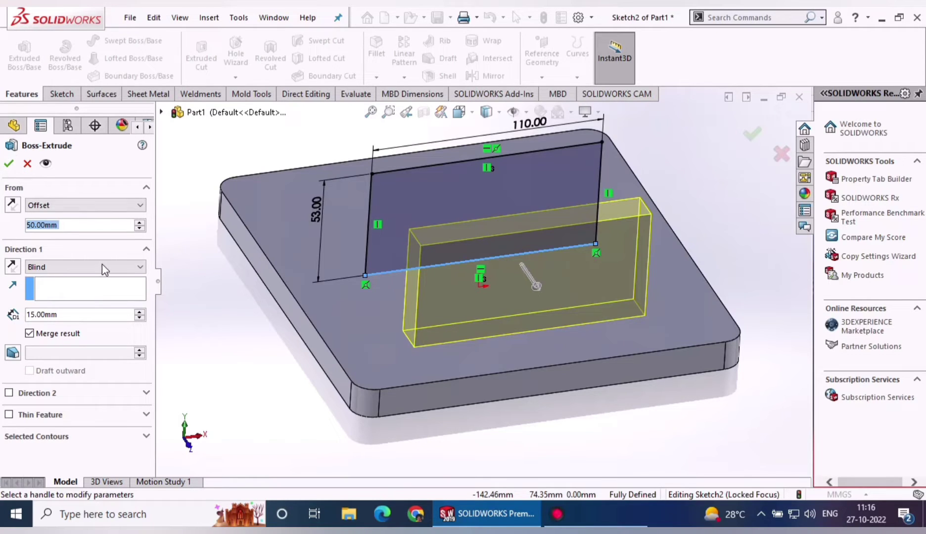
{"action": "left_click", "coordinate": [140, 222]}
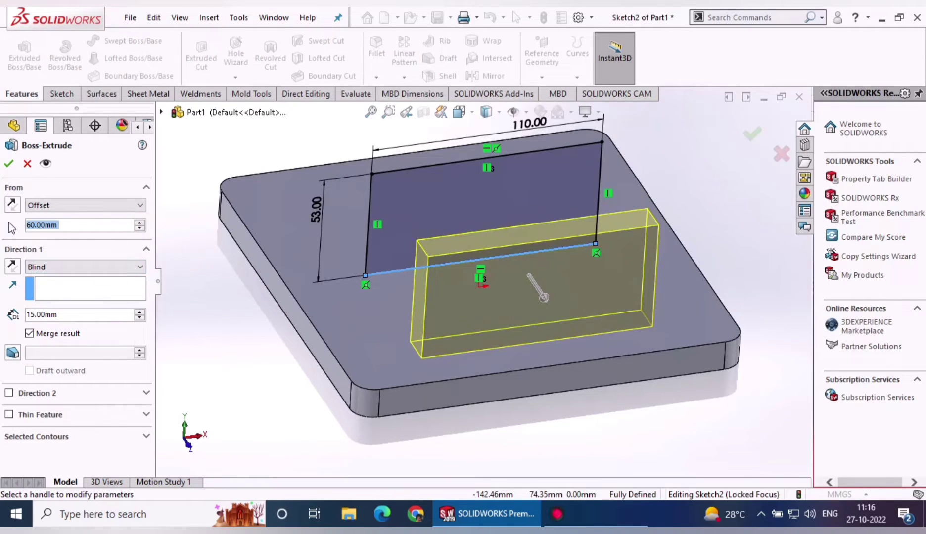
{"action": "left_click", "coordinate": [8, 168]}
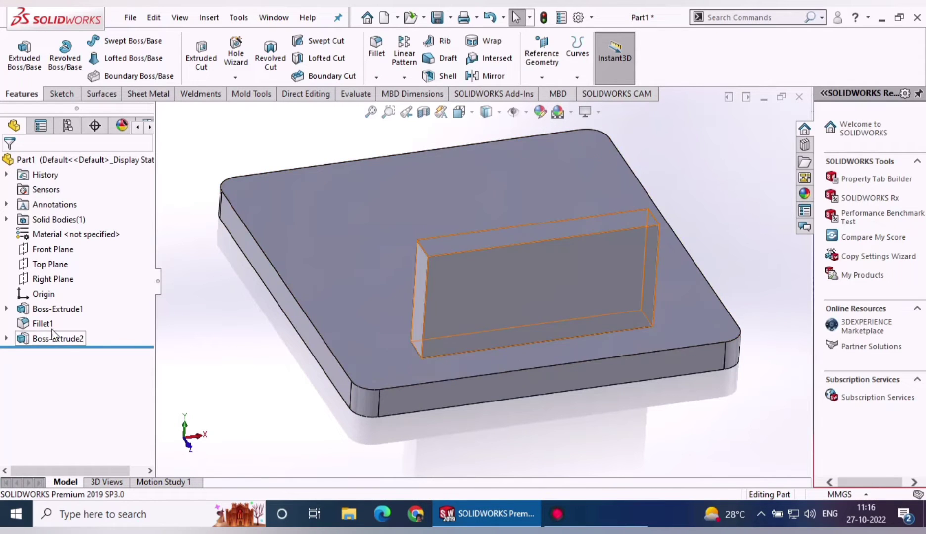
Mirror Boss-Extrude2 across the Front Plane and view that plane face-on.
{"action": "left_click", "coordinate": [52, 250]}
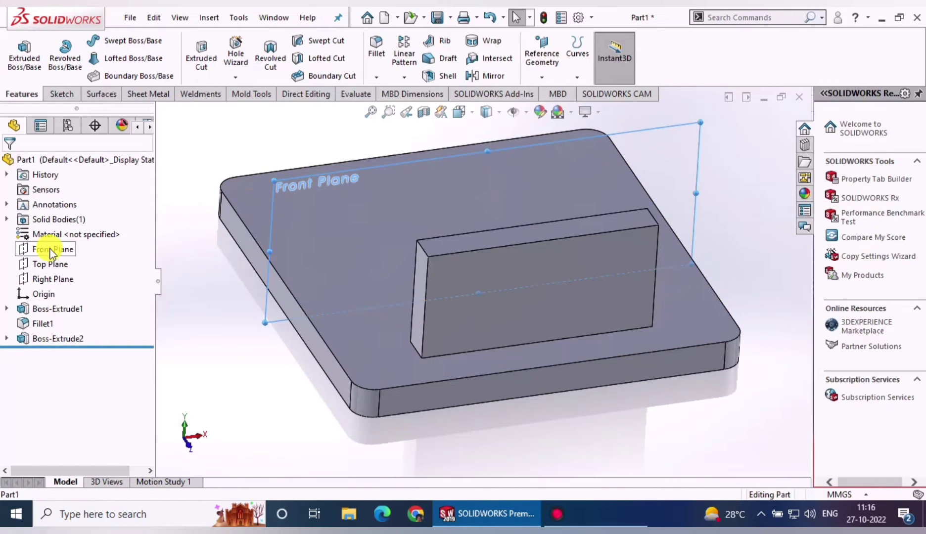
{"action": "left_click", "coordinate": [487, 75]}
{"action": "left_click", "coordinate": [461, 265]}
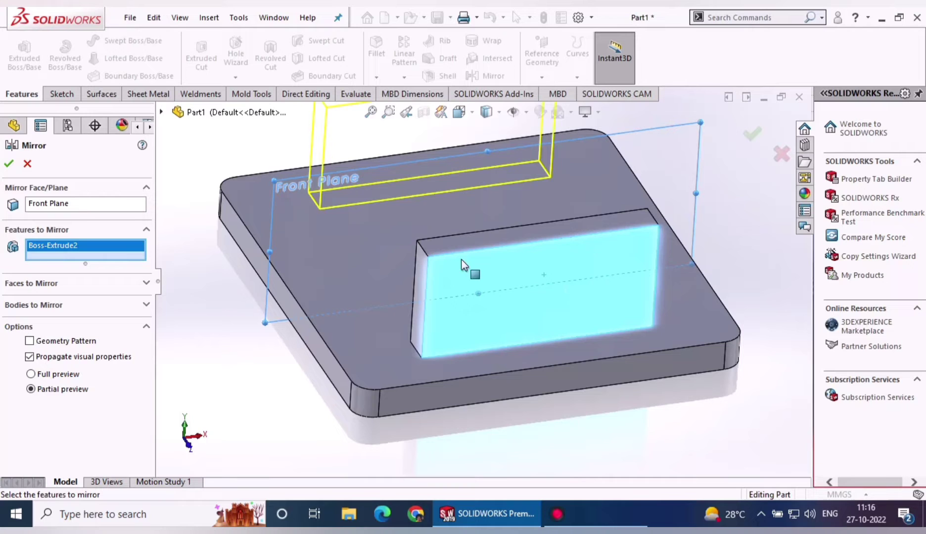
{"action": "left_click", "coordinate": [9, 166]}
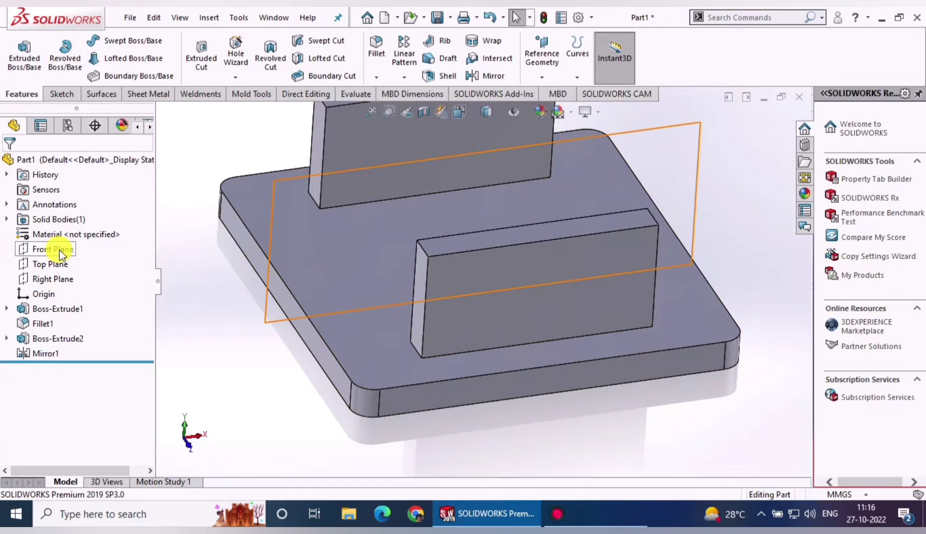
{"action": "left_click", "coordinate": [59, 250]}
{"action": "left_click", "coordinate": [135, 229]}
In a new Front Plane sketch, draw a centerpoint arc centred on the block's top-left corner.
{"action": "left_click", "coordinate": [60, 94]}
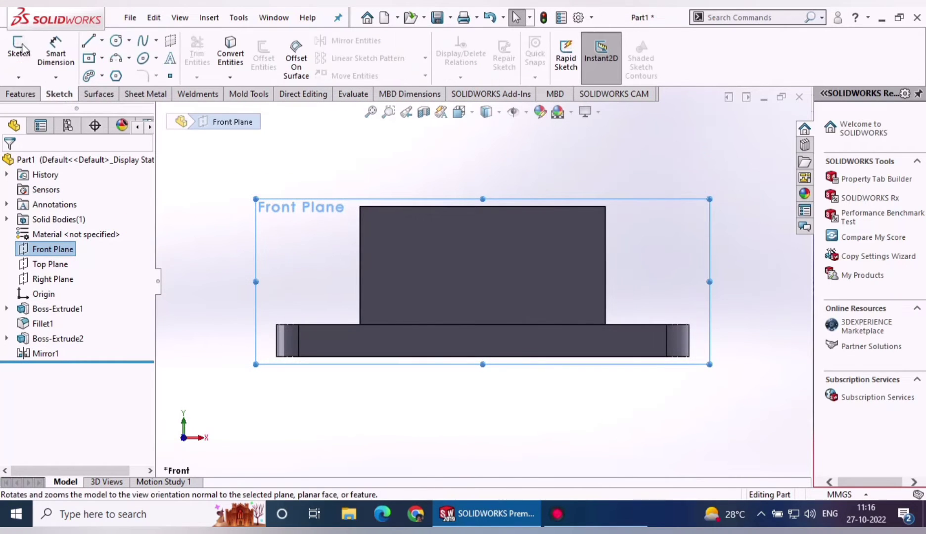
{"action": "left_click", "coordinate": [21, 49]}
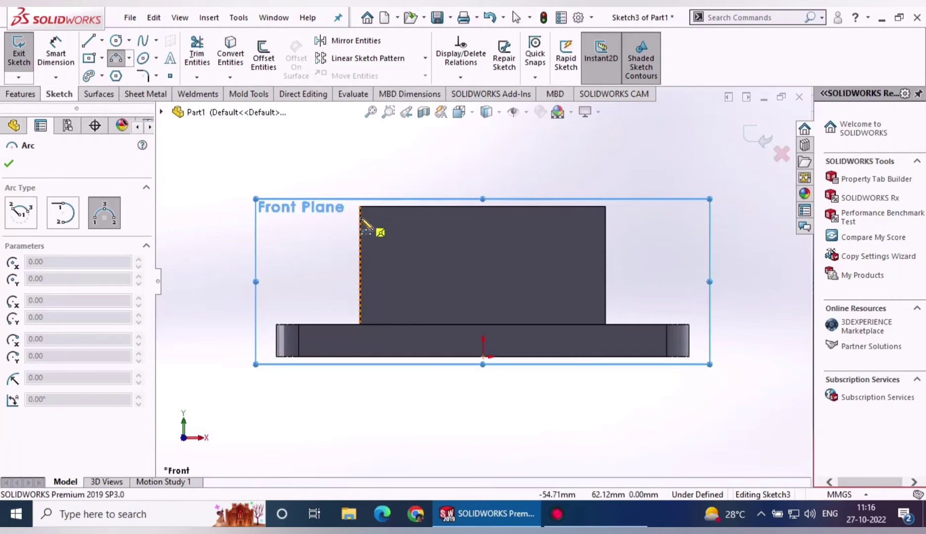
{"action": "left_click", "coordinate": [360, 208]}
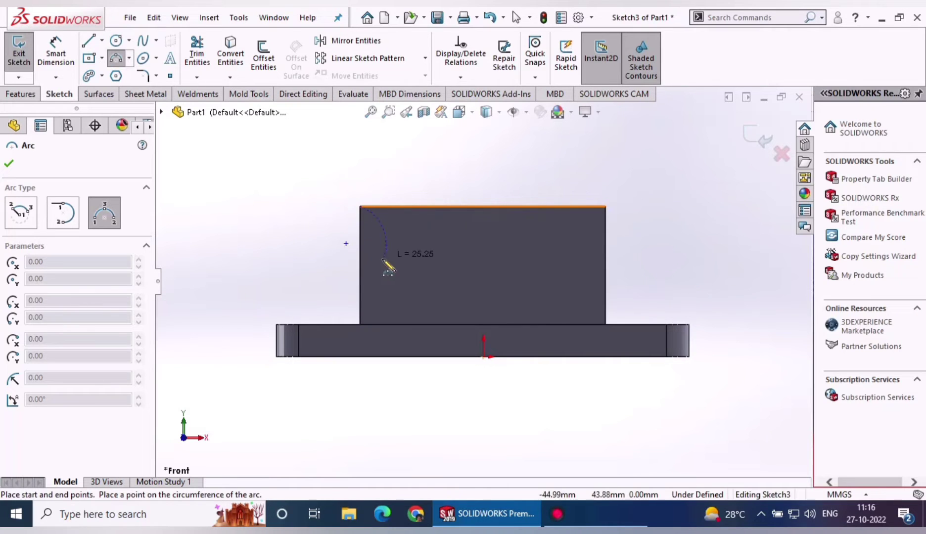
{"action": "left_click", "coordinate": [21, 213]}
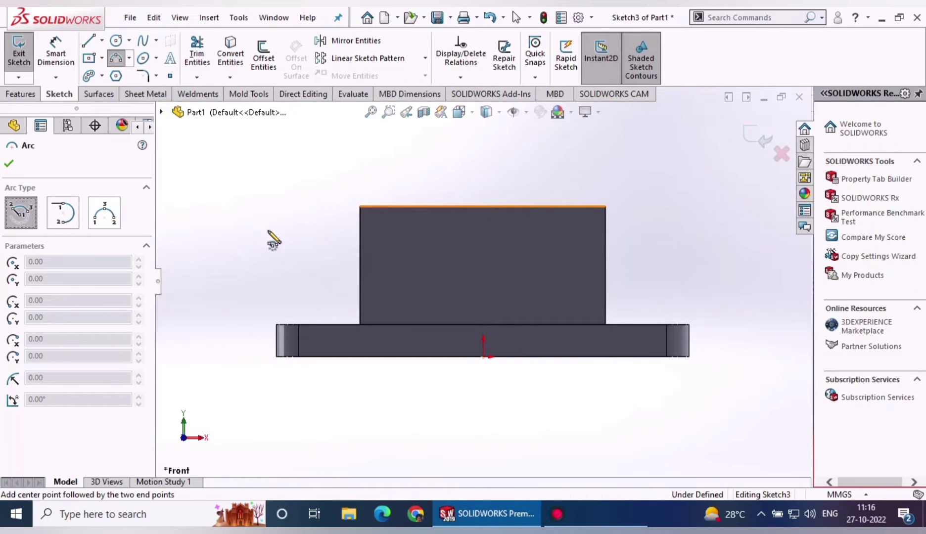
{"action": "left_click", "coordinate": [361, 207]}
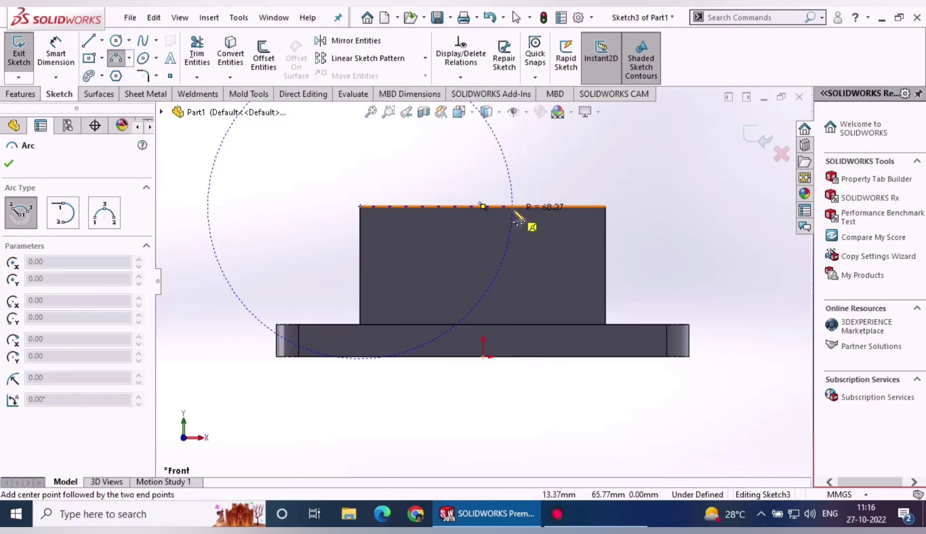
{"action": "left_click", "coordinate": [512, 208]}
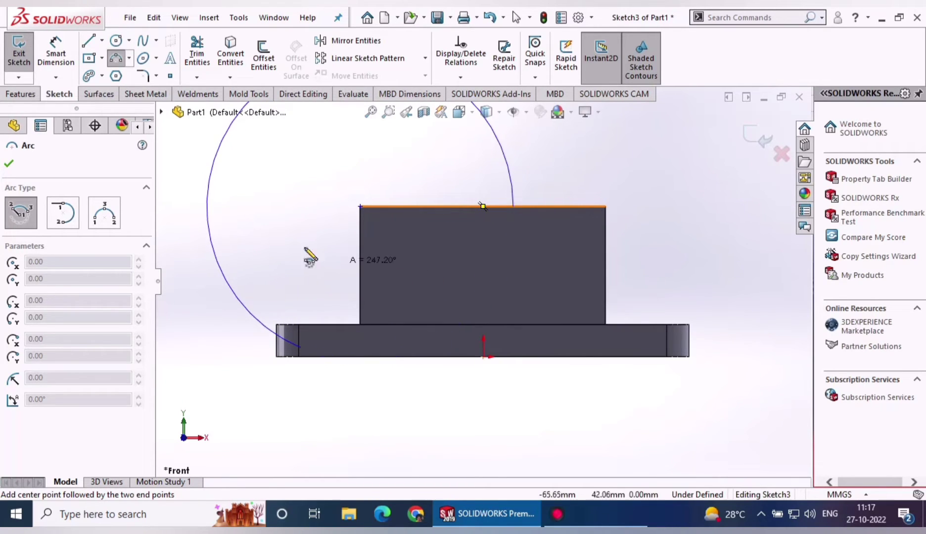
{"action": "left_click", "coordinate": [327, 309]}
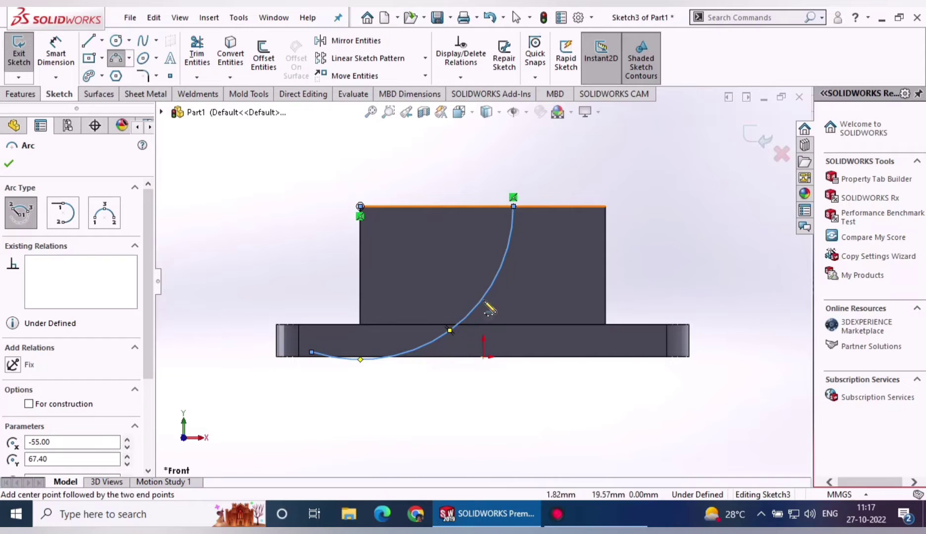
{"action": "key", "text": "Escape"}
Dimension the arc radius to 35 mm and move its endpoint onto the block's left edge.
{"action": "left_click", "coordinate": [444, 330]}
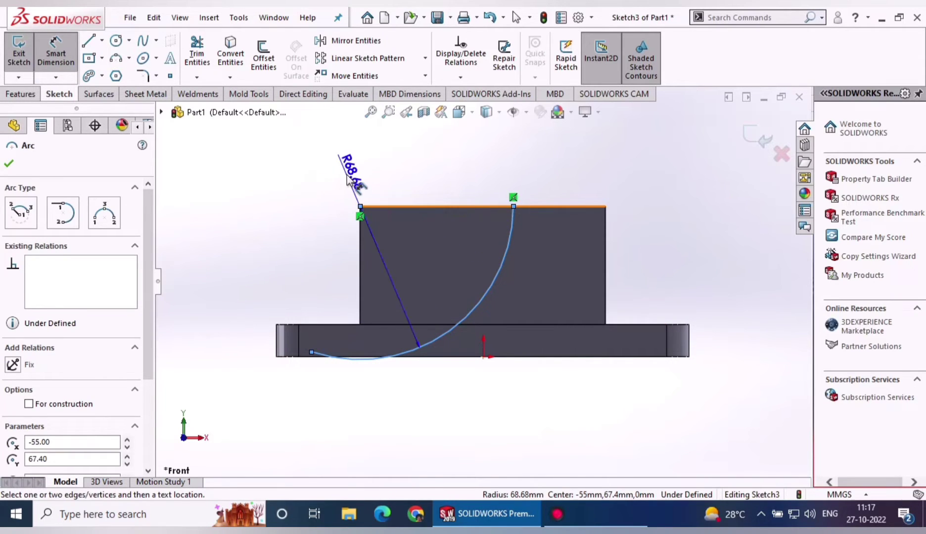
{"action": "left_click", "coordinate": [347, 173]}
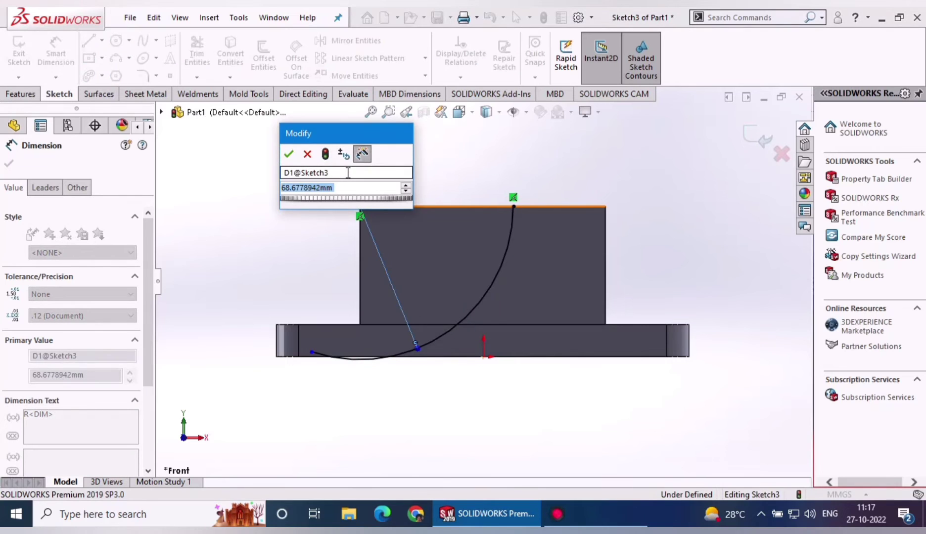
{"action": "type", "text": "35"}
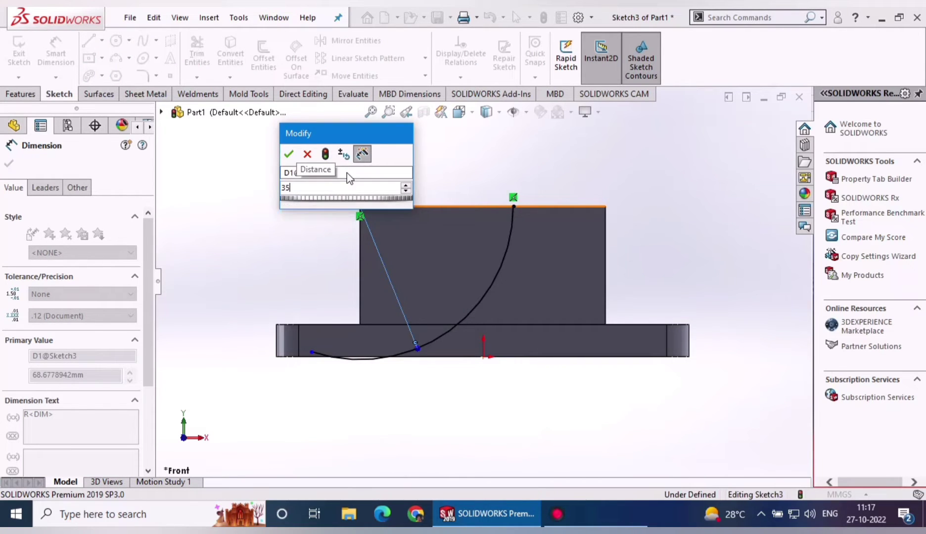
{"action": "key", "text": "Return"}
{"action": "scroll", "coordinate": [403, 248], "scroll_direction": "down", "scroll_amount": 3}
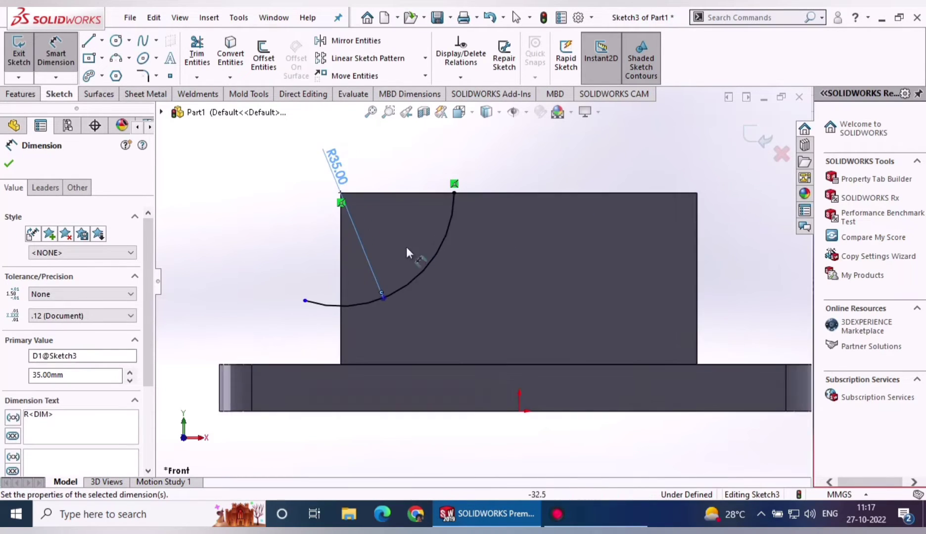
{"action": "left_click", "coordinate": [10, 164]}
{"action": "left_click_drag", "start_coordinate": [305, 301], "coordinate": [339, 277]}
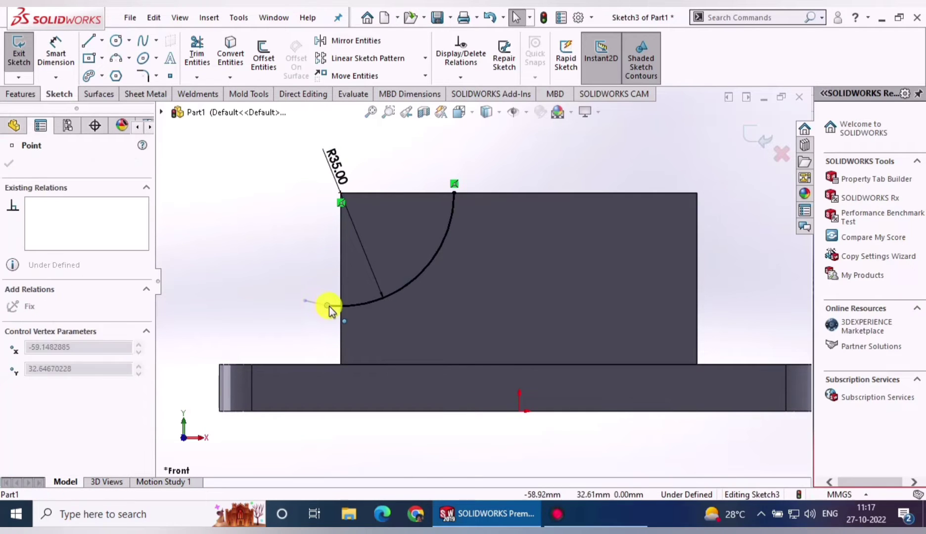
{"action": "left_click", "coordinate": [266, 265]}
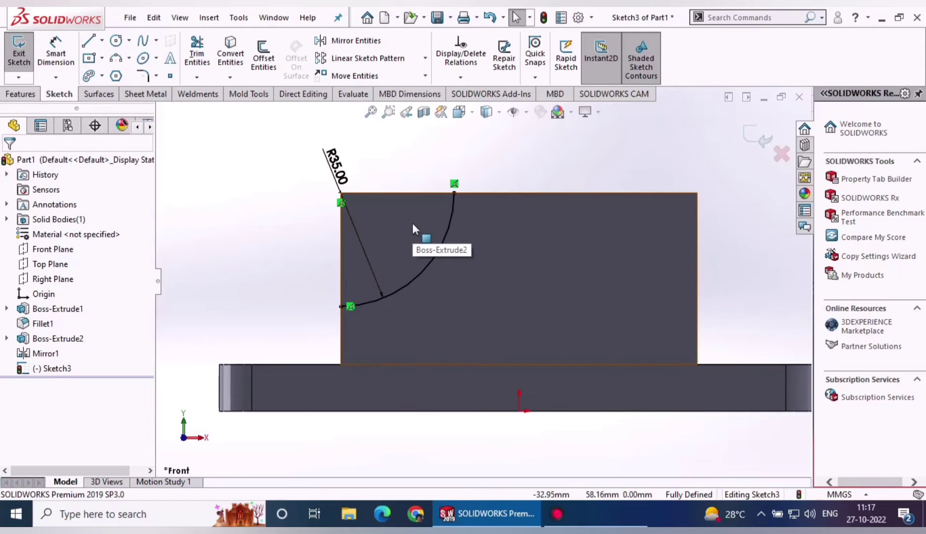
Delete the arc centre's corner relation, set the radius to 40 mm, and move the centre back onto the corner.
{"action": "right_click", "coordinate": [341, 203]}
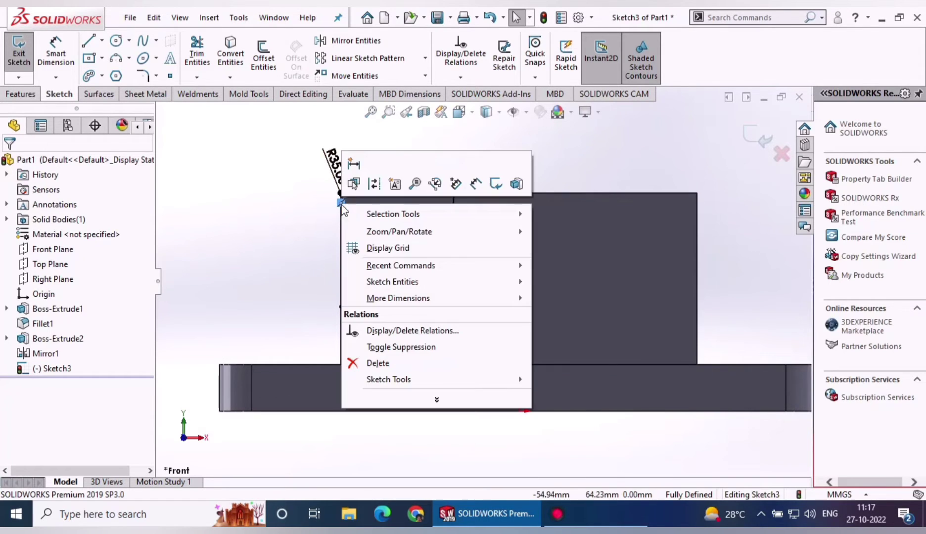
{"action": "left_click", "coordinate": [374, 362]}
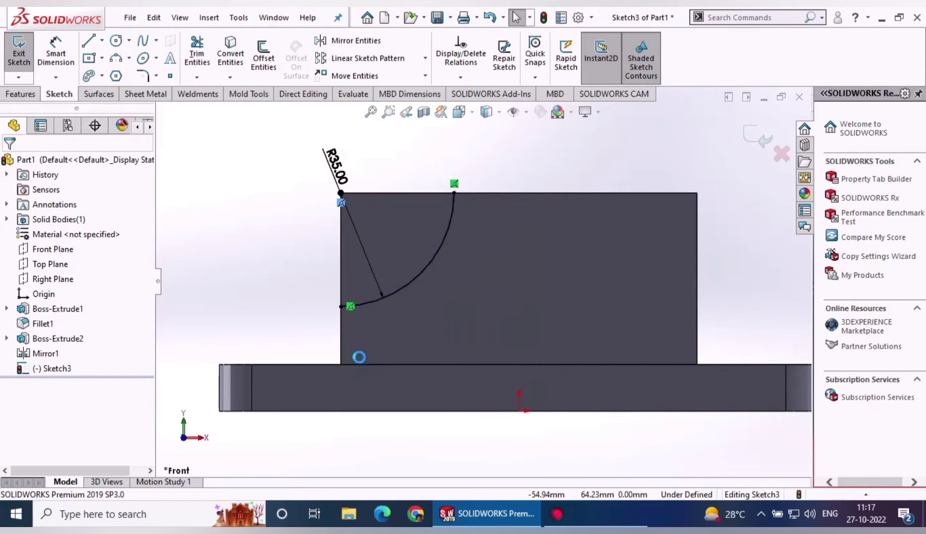
{"action": "left_click", "coordinate": [338, 166]}
{"action": "left_click", "coordinate": [449, 71]}
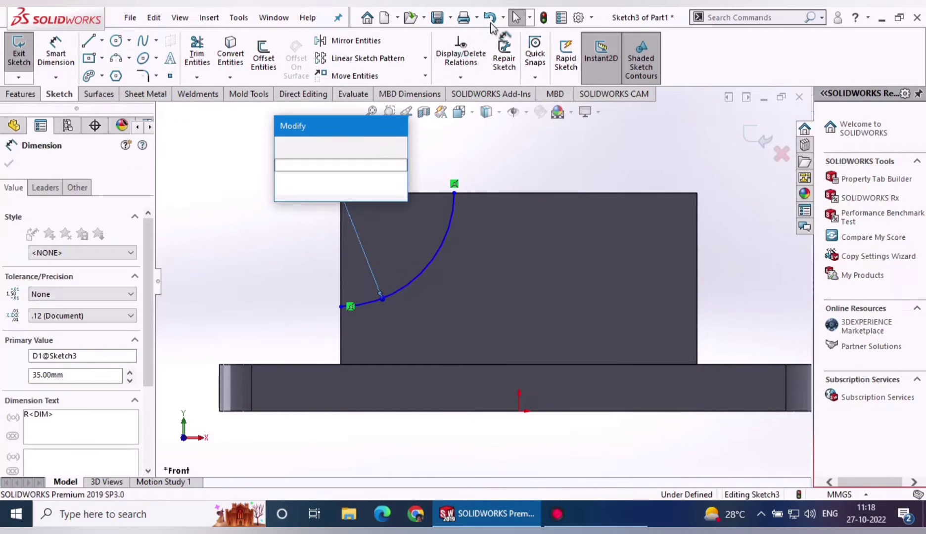
{"action": "type", "text": "40"}
{"action": "key", "text": "Return"}
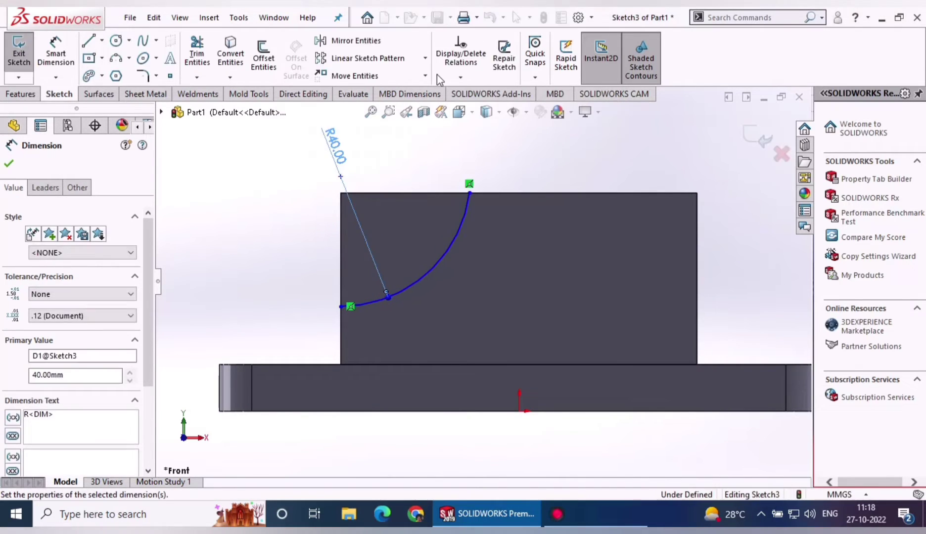
{"action": "left_click", "coordinate": [342, 176]}
{"action": "left_click", "coordinate": [356, 192], "text": "ctrl"}
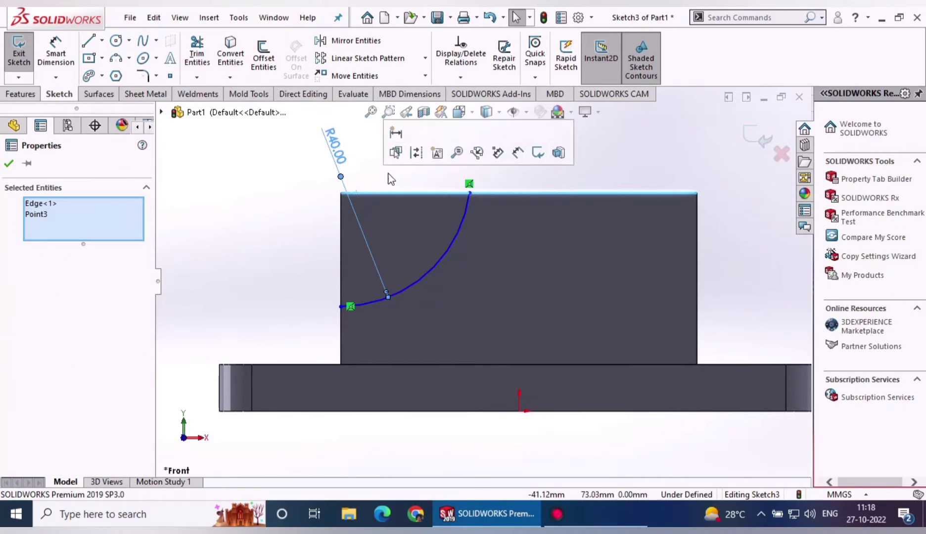
{"action": "left_click", "coordinate": [9, 168]}
{"action": "left_click_drag", "start_coordinate": [341, 177], "coordinate": [340, 192]}
{"action": "key", "text": "Escape"}
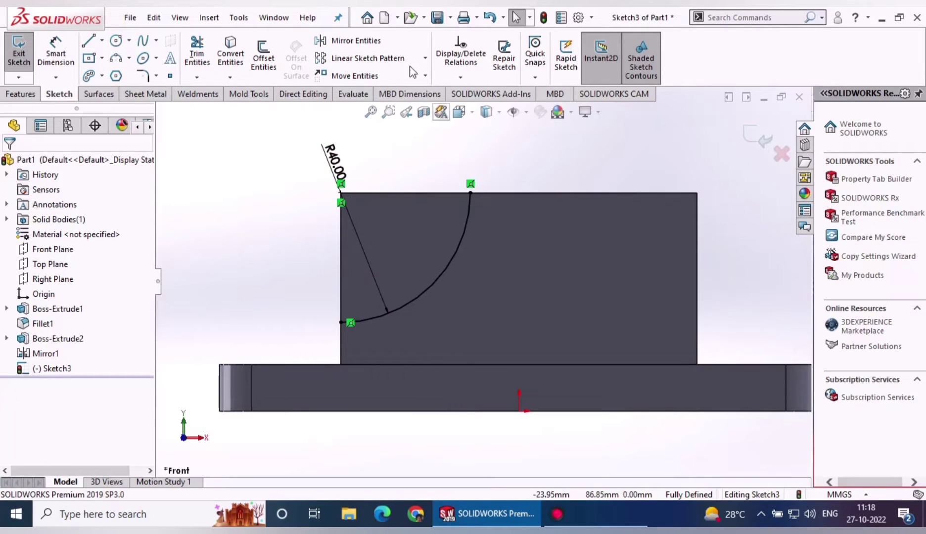
Change the arc radius to 55 mm, then 45 mm, then delete the arc.
{"action": "double_click", "coordinate": [335, 164]}
{"action": "type", "text": "55"}
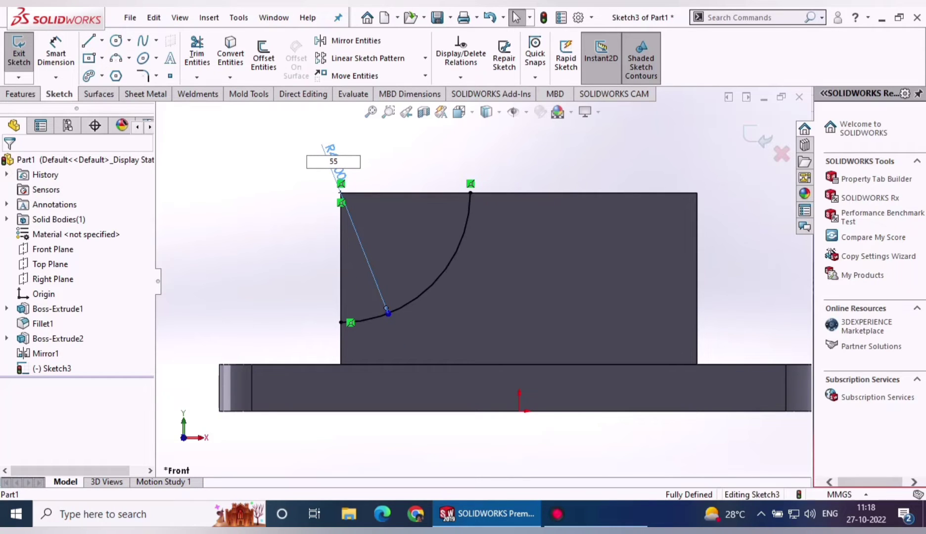
{"action": "key", "text": "Return"}
{"action": "double_click", "coordinate": [335, 165]}
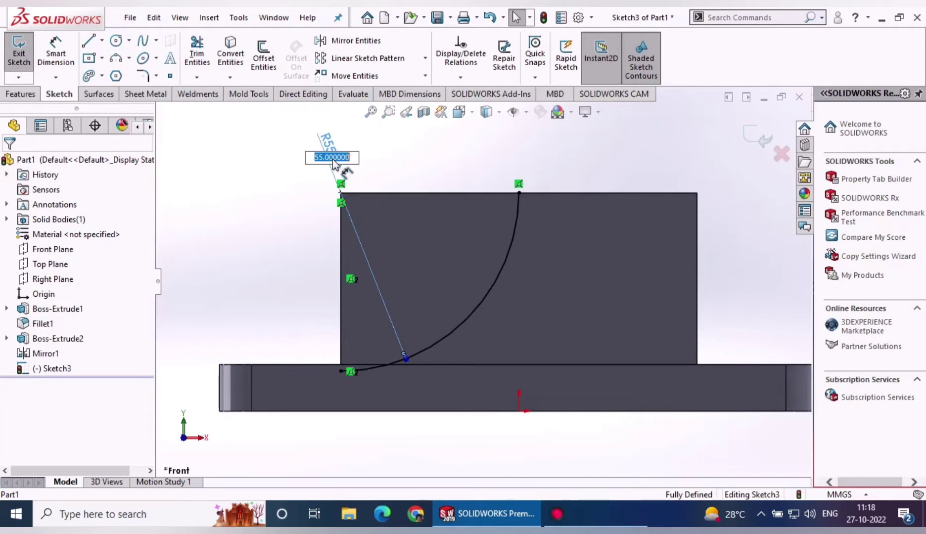
{"action": "type", "text": "45"}
{"action": "key", "text": "Return"}
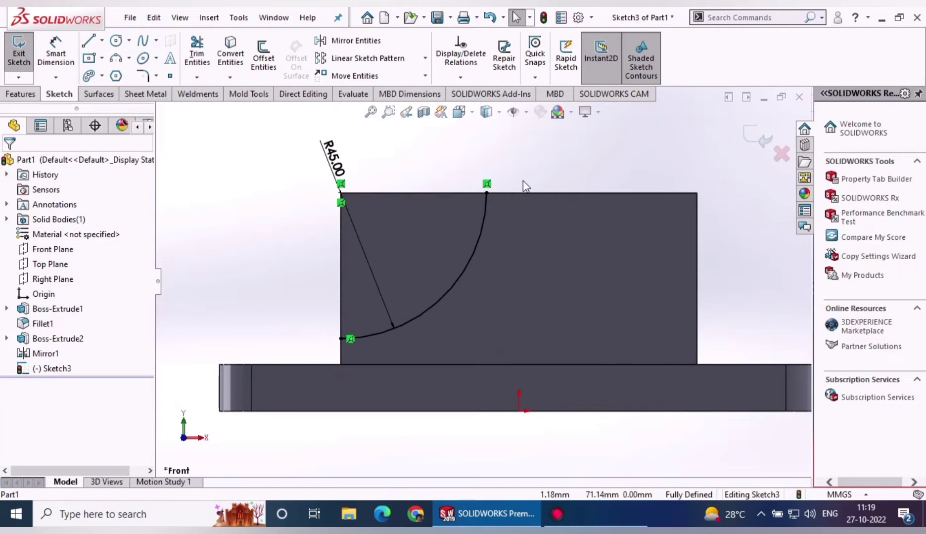
{"action": "left_click", "coordinate": [451, 287]}
{"action": "key", "text": "Delete"}
Replace the deleted arc with a three-point arc from the block's left edge to its top edge.
{"action": "left_click", "coordinate": [385, 261]}
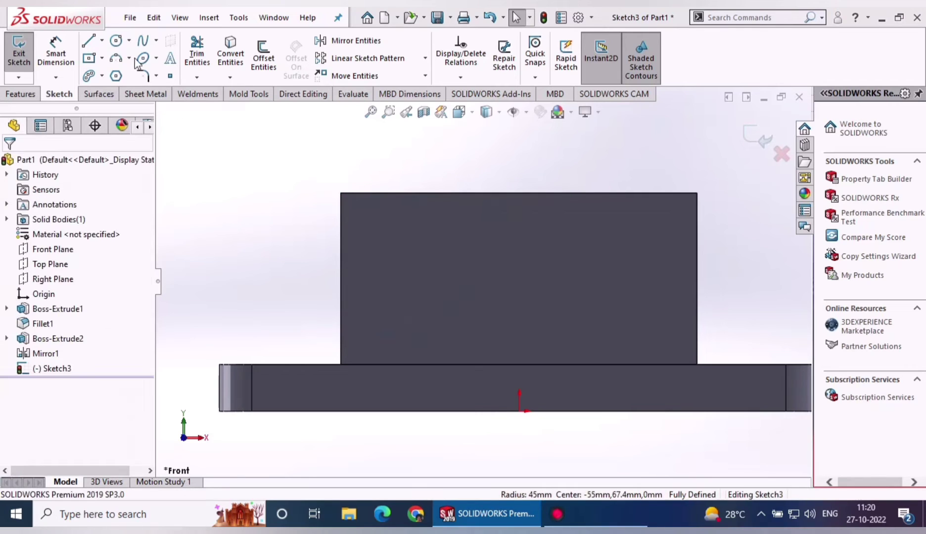
{"action": "left_click", "coordinate": [116, 58]}
{"action": "left_click", "coordinate": [341, 313]}
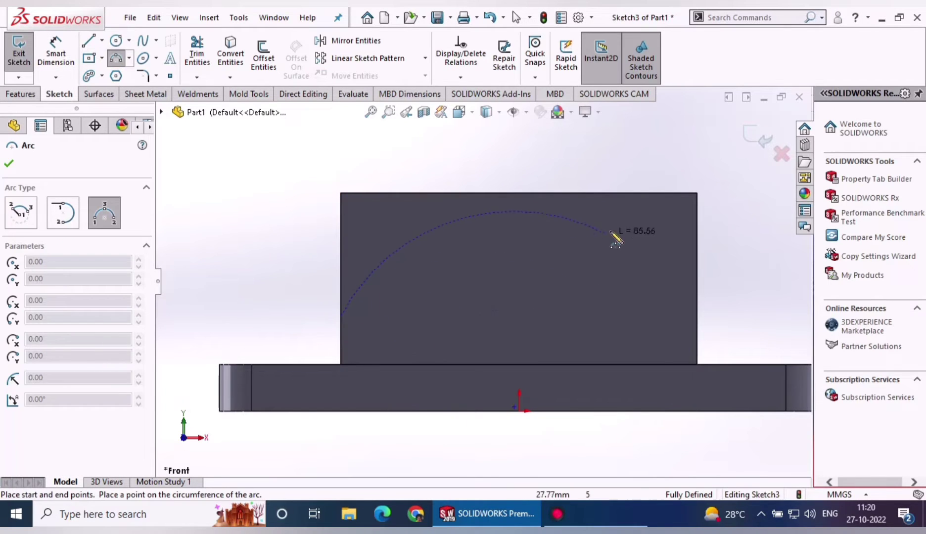
{"action": "left_click", "coordinate": [607, 194]}
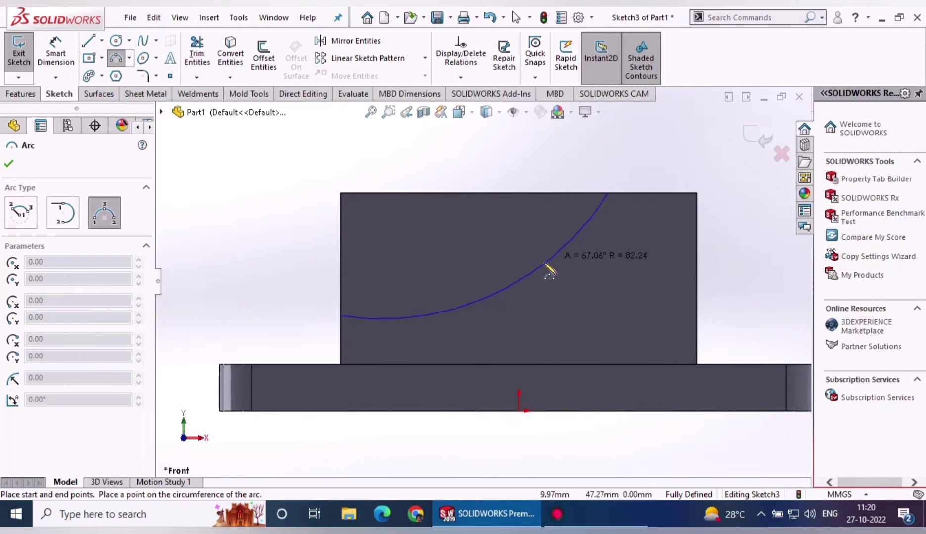
{"action": "left_click", "coordinate": [527, 276]}
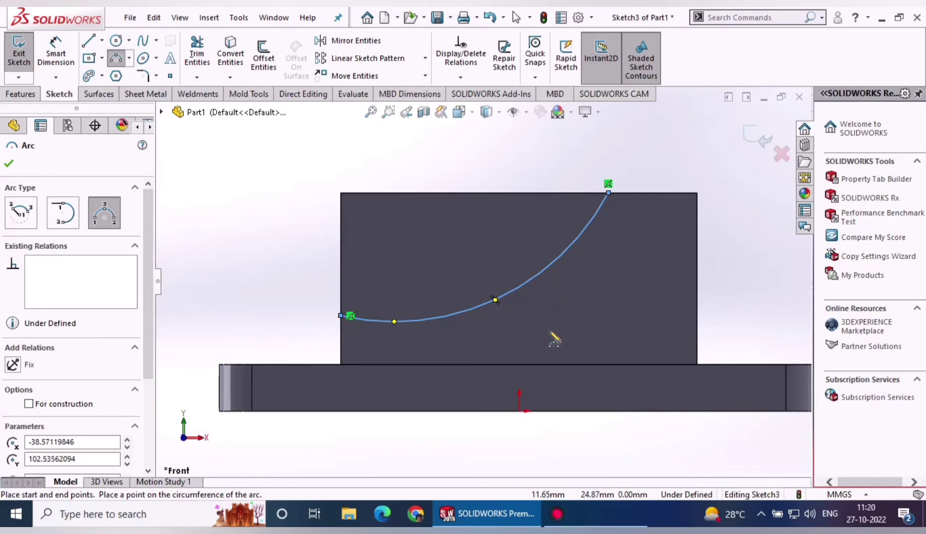
Dimension the new arc's radius to 75 mm.
{"action": "left_click", "coordinate": [56, 52]}
{"action": "left_click", "coordinate": [474, 307]}
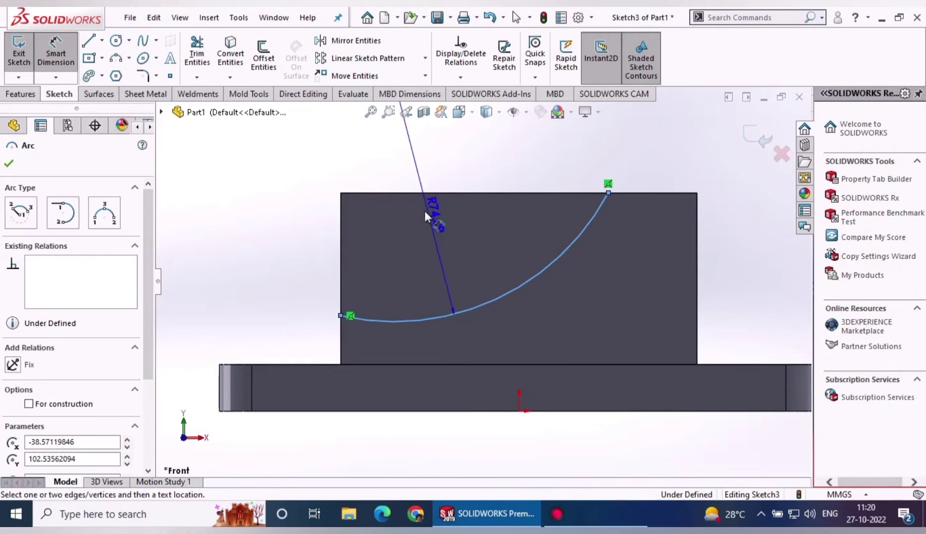
{"action": "left_click", "coordinate": [504, 214]}
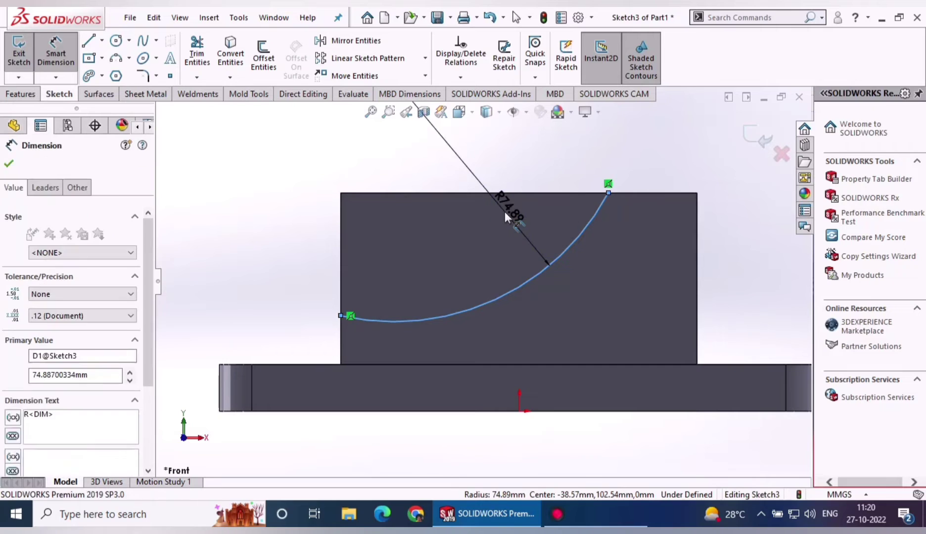
{"action": "type", "text": "7"}
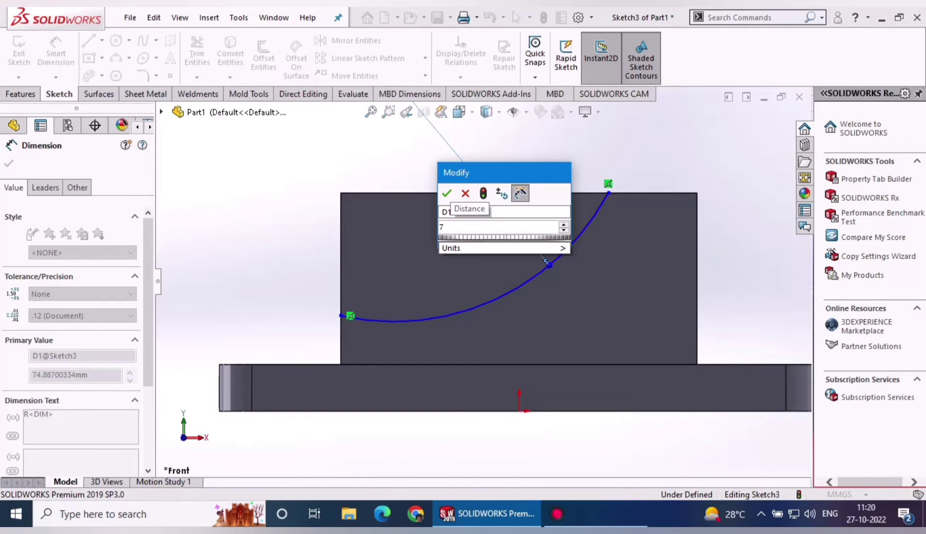
{"action": "type", "text": "5"}
{"action": "key", "text": "Return"}
{"action": "key", "text": "f"}
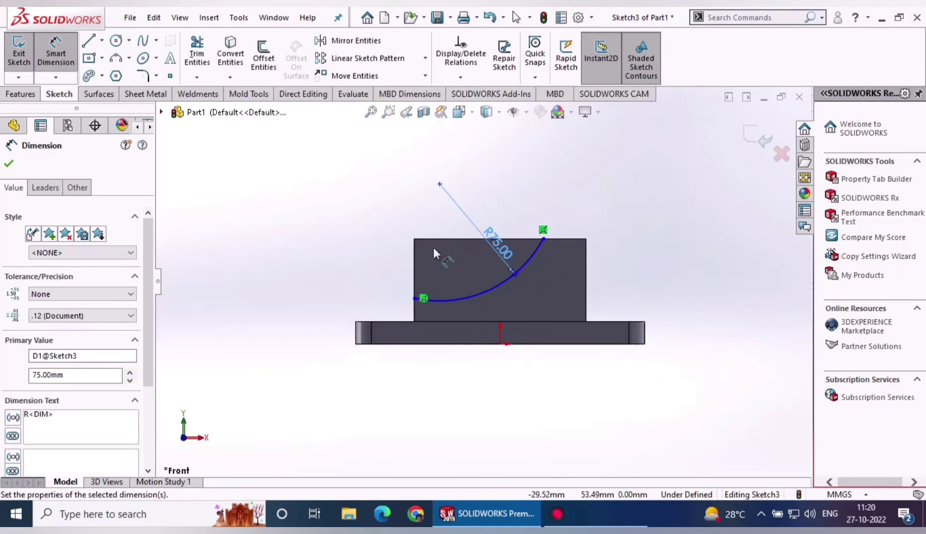
{"action": "scroll", "coordinate": [433, 247], "scroll_direction": "down", "scroll_amount": 1}
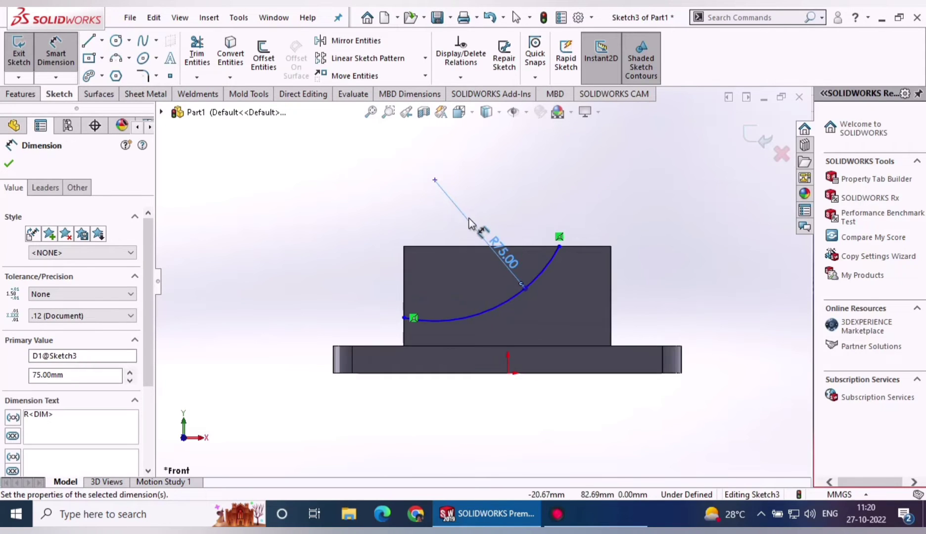
Place the arc centre 30 mm above the block's top edge.
{"action": "left_click", "coordinate": [435, 180]}
{"action": "left_click", "coordinate": [442, 247]}
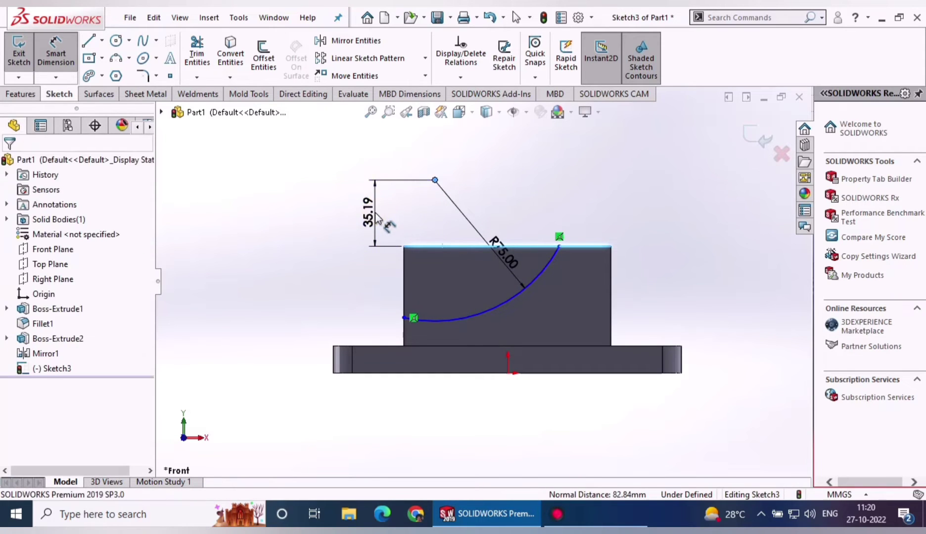
{"action": "left_click", "coordinate": [376, 212]}
{"action": "type", "text": "30"}
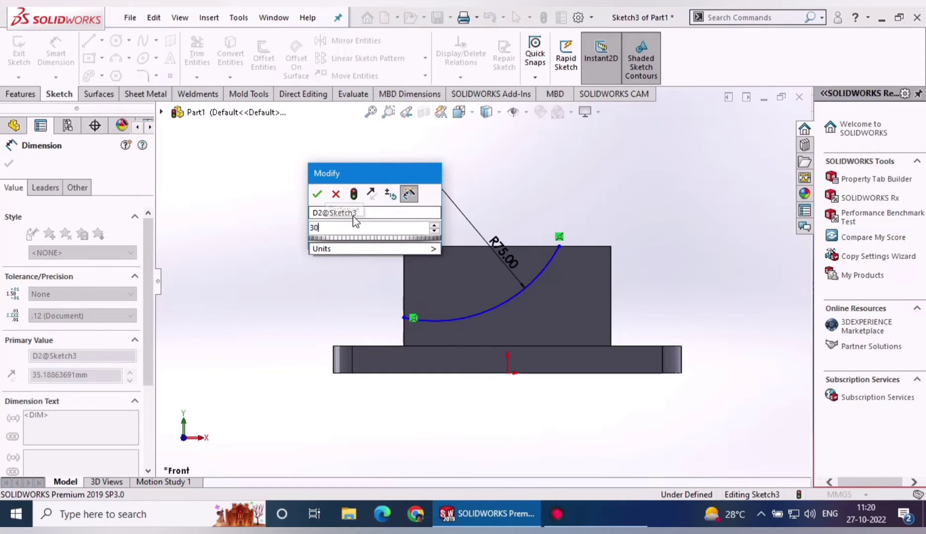
{"action": "key", "text": "Return"}
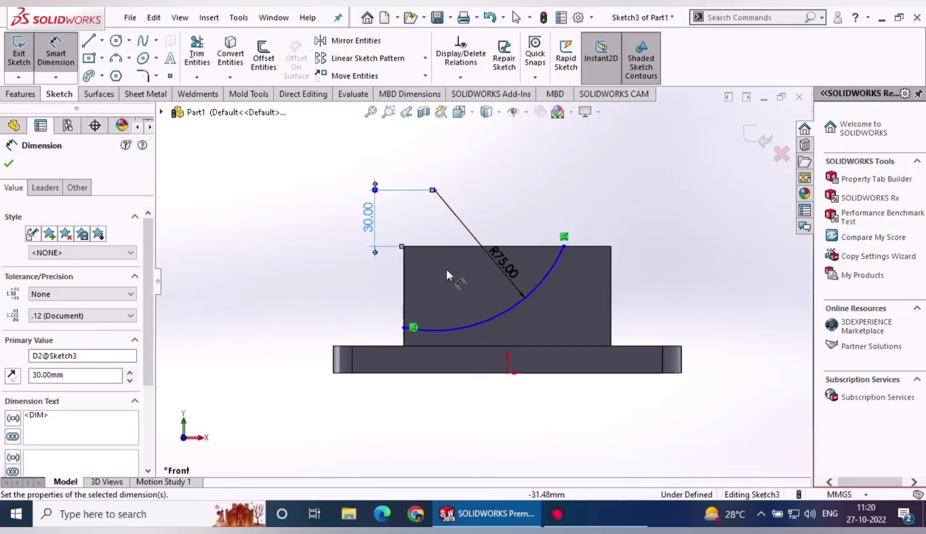
Set the arc endpoint's horizontal offset from the left edge to 15 mm.
{"action": "left_click", "coordinate": [434, 190]}
{"action": "left_click", "coordinate": [403, 278]}
{"action": "left_click", "coordinate": [404, 163]}
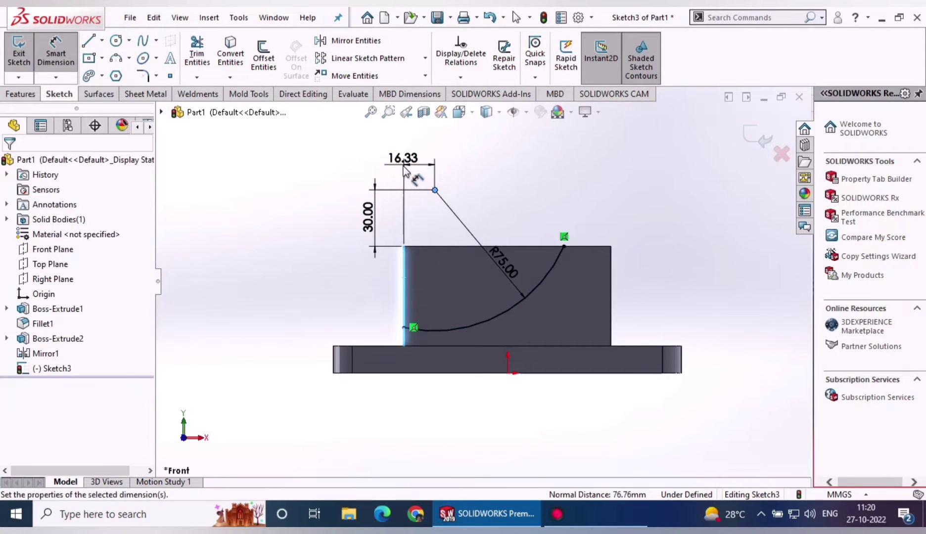
{"action": "type", "text": "1"}
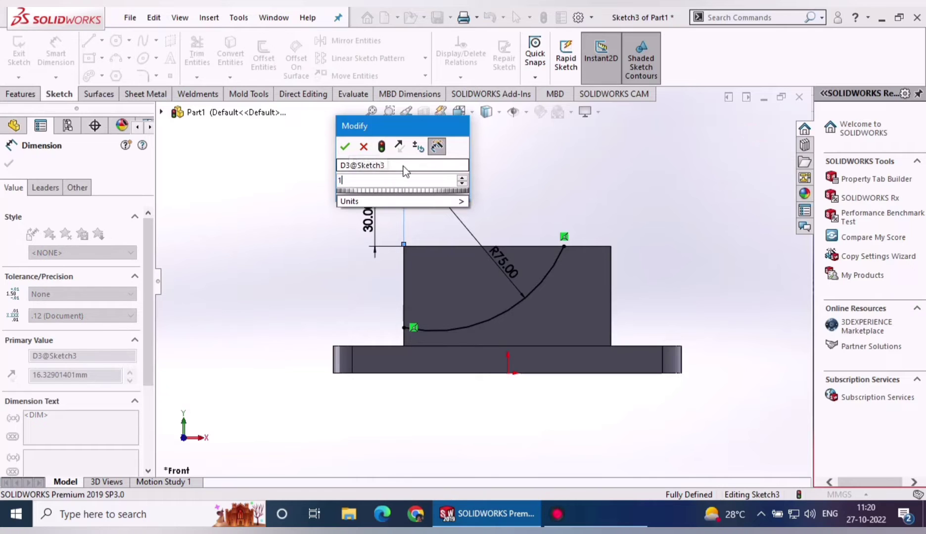
{"action": "type", "text": "6"}
{"action": "key", "text": "Escape"}
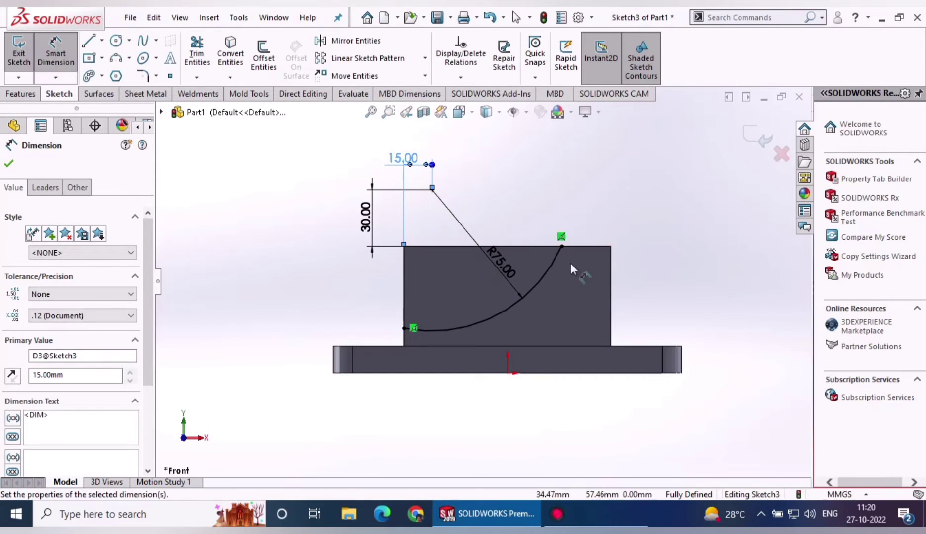
{"action": "key", "text": "Escape"}
Close the profile with a vertical line up the left edge and a horizontal line along the top.
{"action": "left_click", "coordinate": [89, 41]}
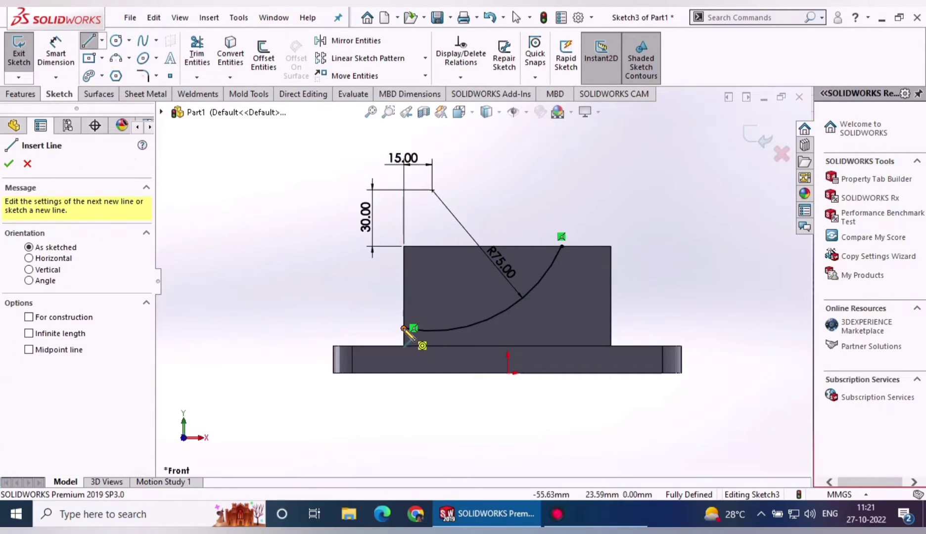
{"action": "left_click", "coordinate": [404, 328]}
{"action": "left_click", "coordinate": [404, 246]}
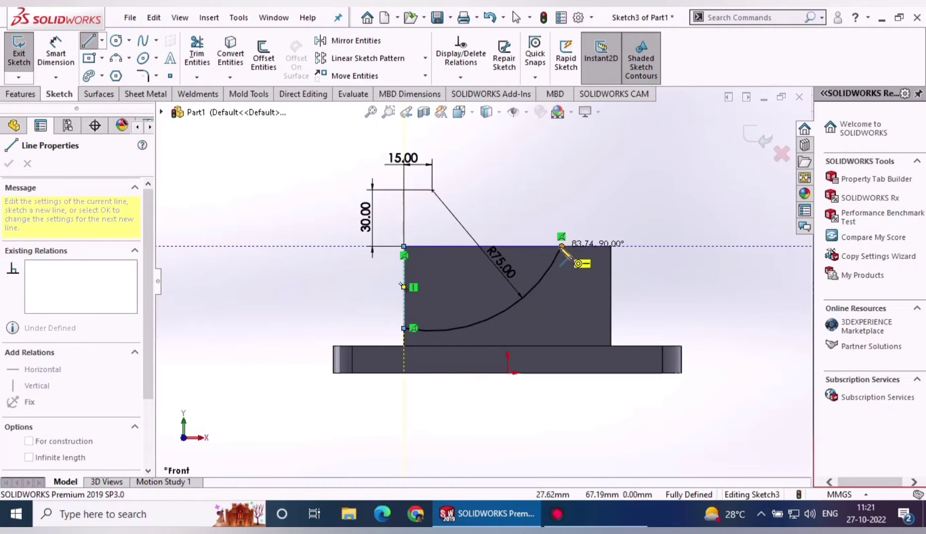
{"action": "left_click", "coordinate": [561, 246]}
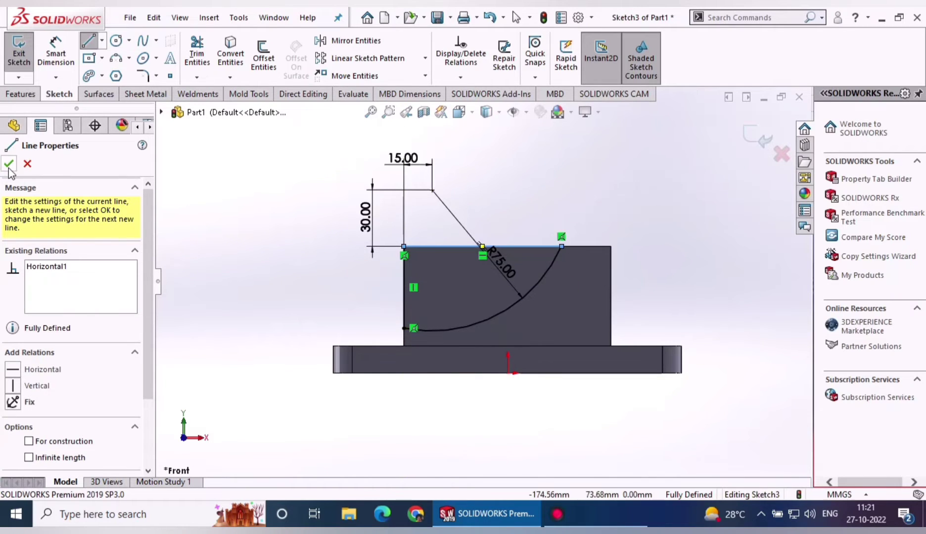
{"action": "key", "text": "Escape"}
{"action": "left_click", "coordinate": [20, 94]}
Extrude-cut the arc profile Through All in both directions.
{"action": "left_click", "coordinate": [202, 55]}
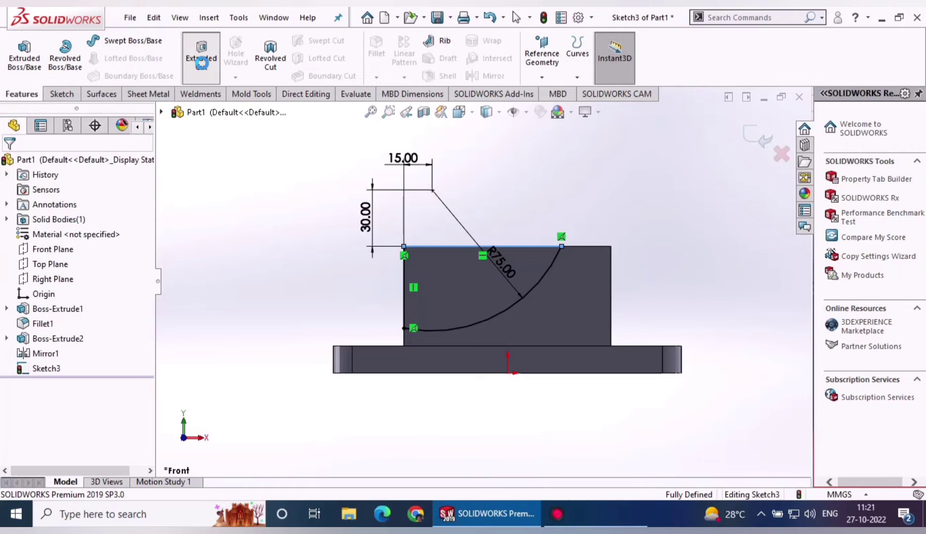
{"action": "left_click", "coordinate": [29, 245]}
{"action": "left_click", "coordinate": [45, 275]}
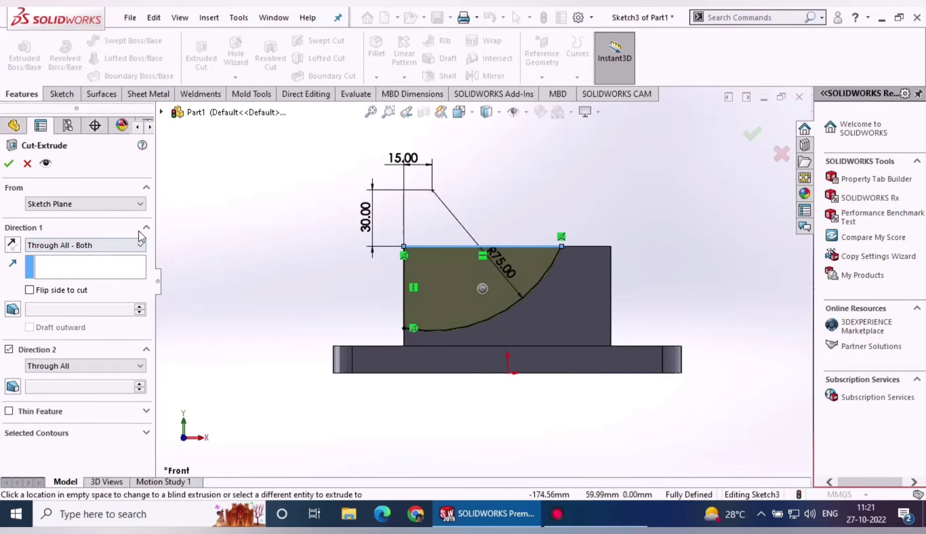
{"action": "left_click", "coordinate": [8, 163]}
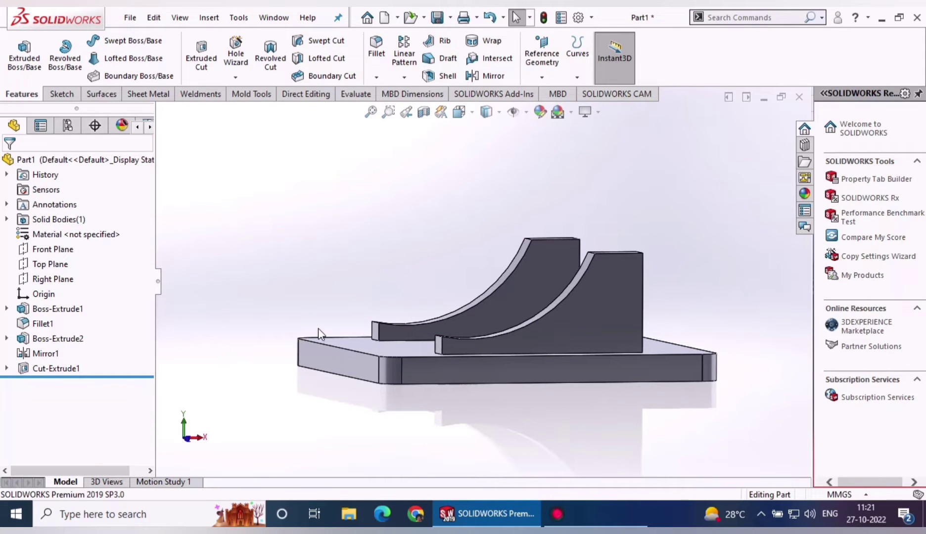
Edit Sketch3 and reduce the arc radius from 75 to 70 mm.
{"action": "scroll", "coordinate": [467, 340], "scroll_direction": "down", "scroll_amount": 2}
{"action": "scroll", "coordinate": [465, 347], "scroll_direction": "down", "scroll_amount": 2}
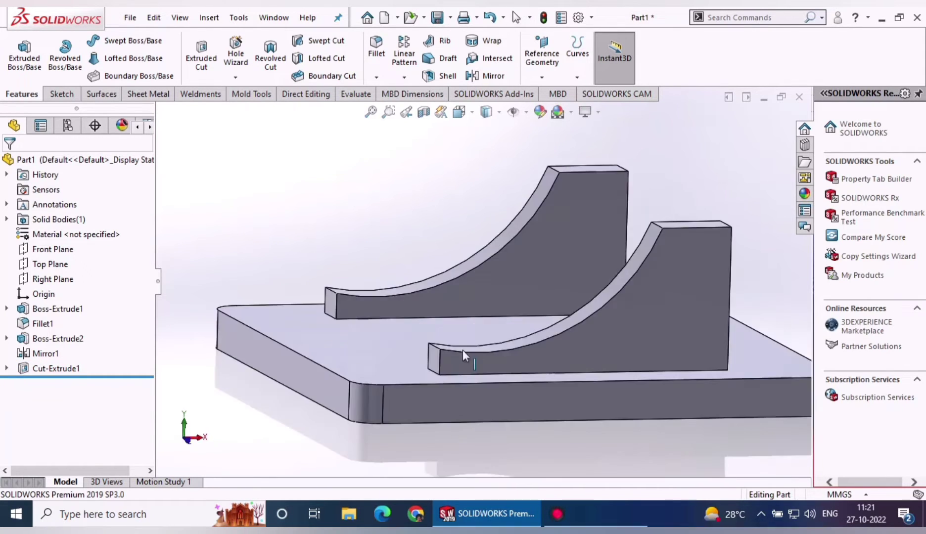
{"action": "left_click", "coordinate": [42, 387]}
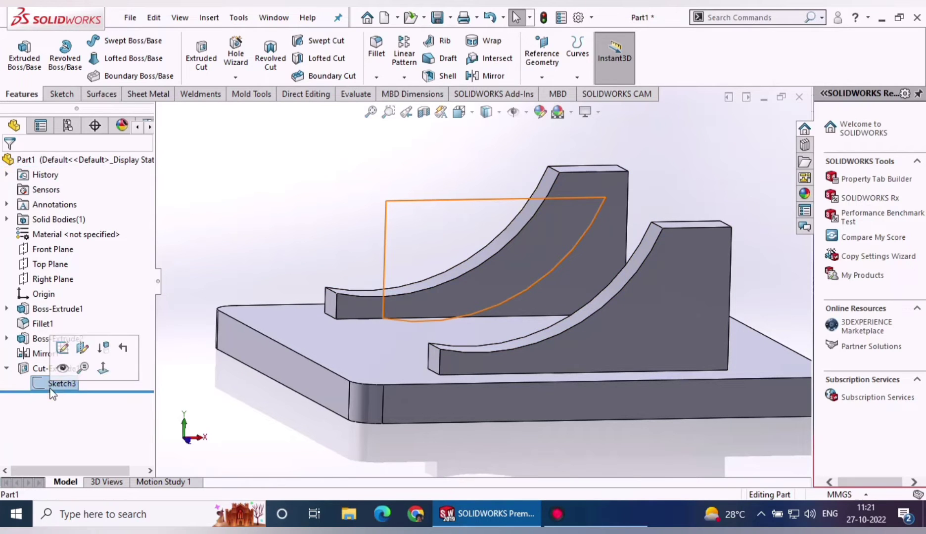
{"action": "left_click", "coordinate": [62, 348]}
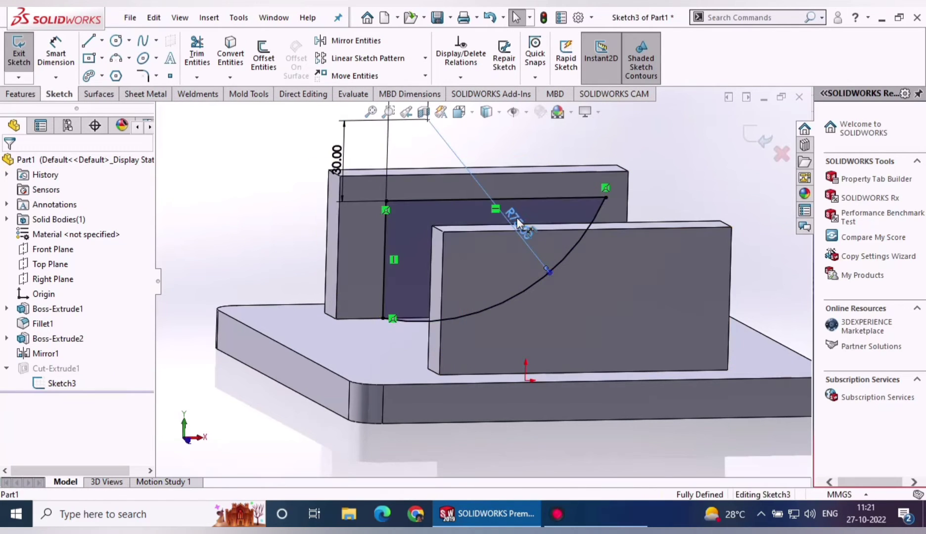
{"action": "double_click", "coordinate": [518, 220]}
{"action": "type", "text": "70"}
{"action": "key", "text": "Return"}
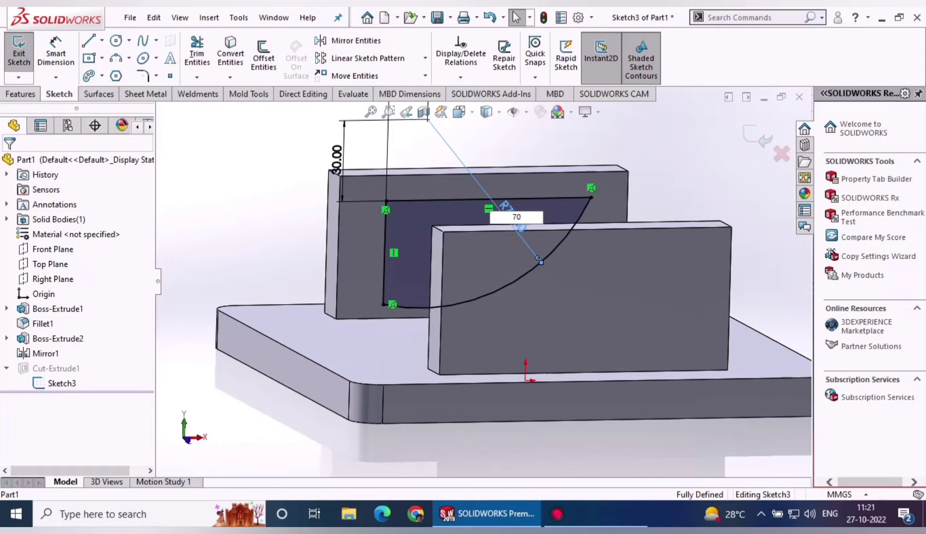
{"action": "left_click", "coordinate": [749, 134]}
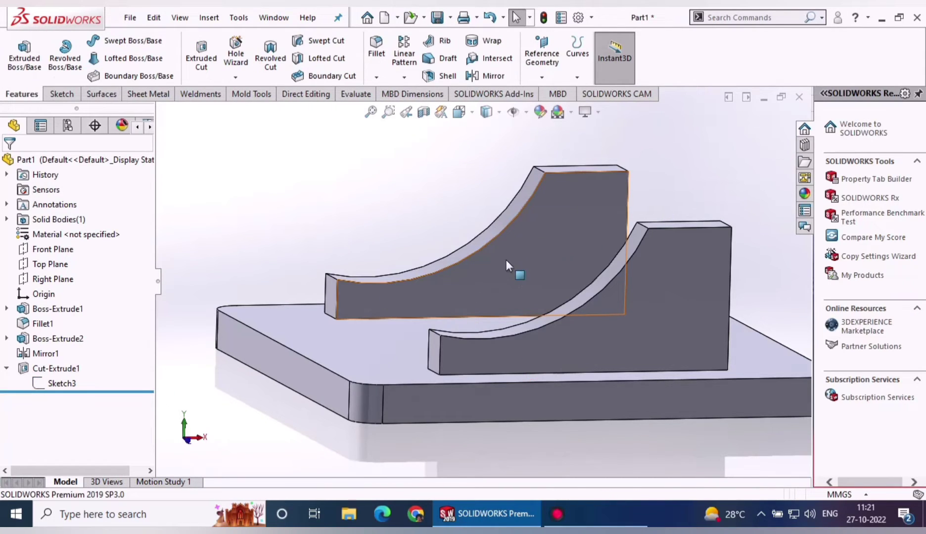
Orbit the model and view the block's front face straight on.
{"action": "mouse_move", "coordinate": [505, 260]}
{"action": "middle_mouse_down"}
{"action": "mouse_move", "coordinate": [350, 266]}
{"action": "mouse_move", "coordinate": [463, 285]}
{"action": "middle_mouse_up"}
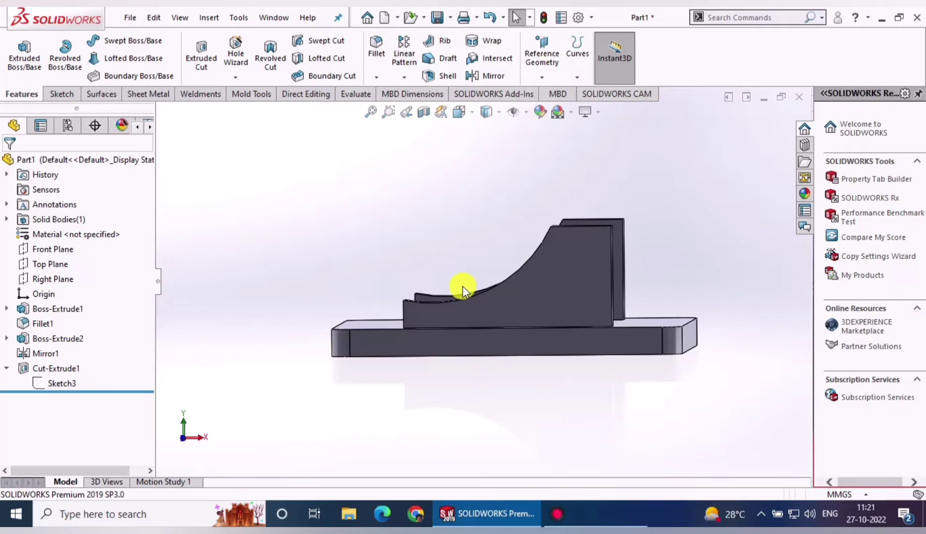
{"action": "left_click", "coordinate": [311, 369]}
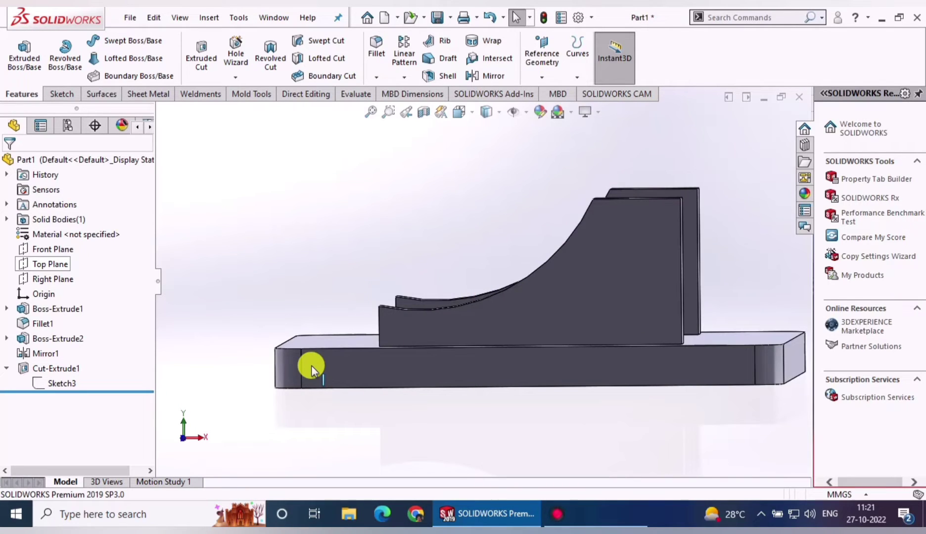
{"action": "key", "text": "ctrl+8"}
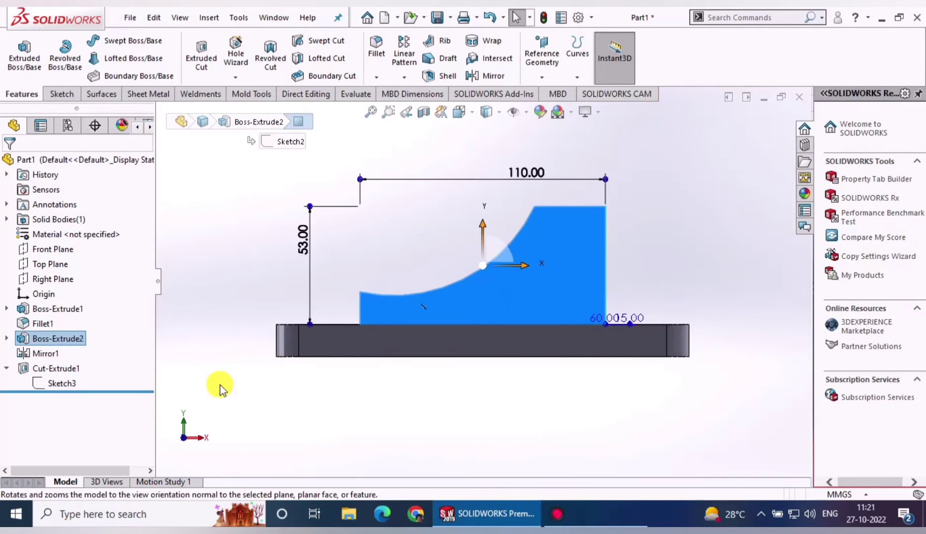
Sketch on the block face and offset the curved edge 5 mm inward.
{"action": "left_click", "coordinate": [239, 76]}
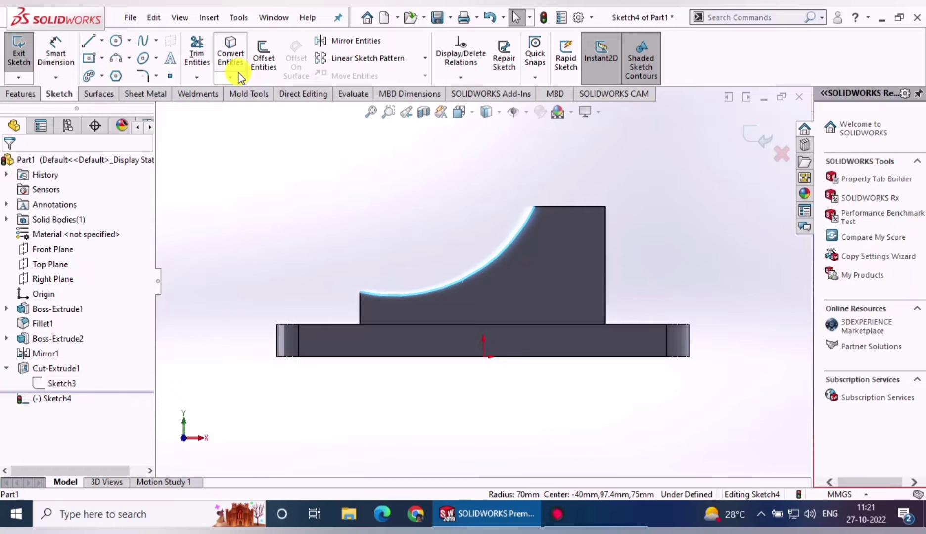
{"action": "left_click", "coordinate": [263, 55]}
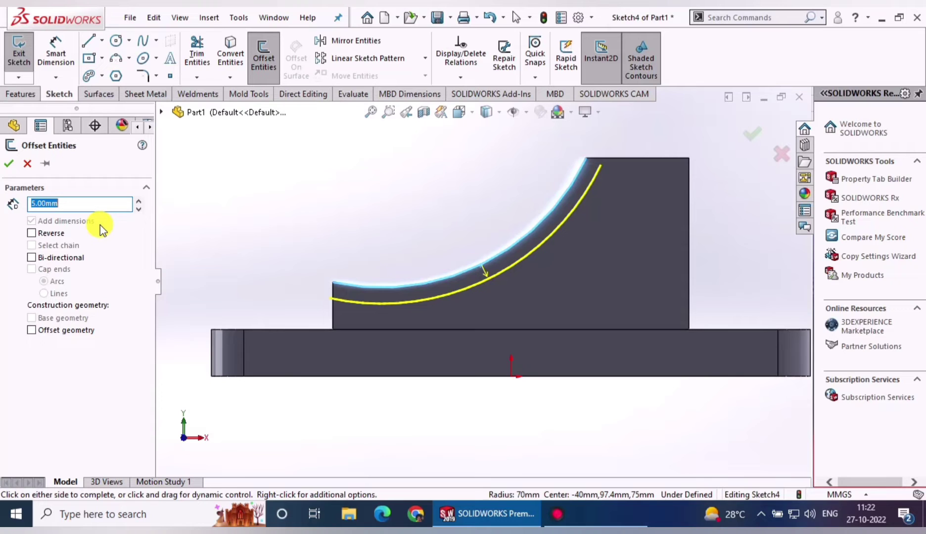
{"action": "key", "text": "Return"}
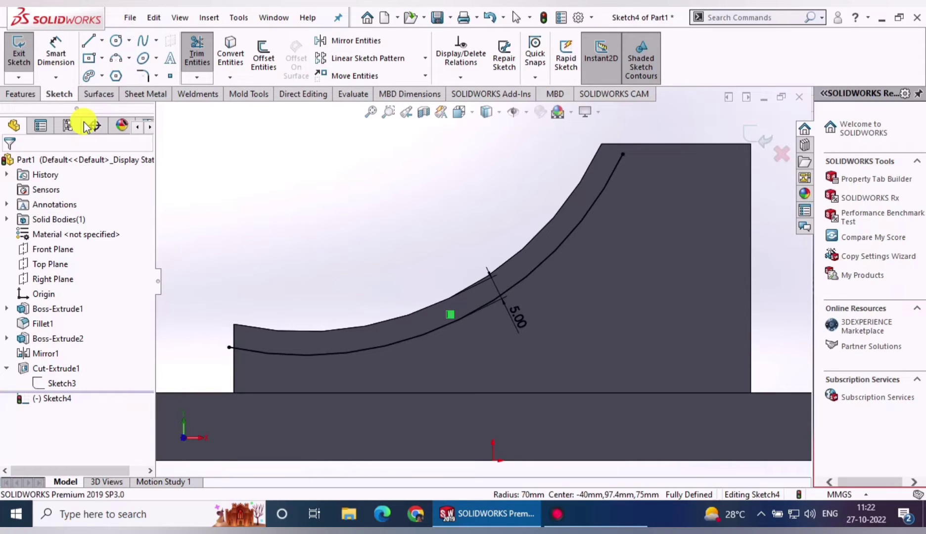
{"action": "left_click", "coordinate": [622, 154]}
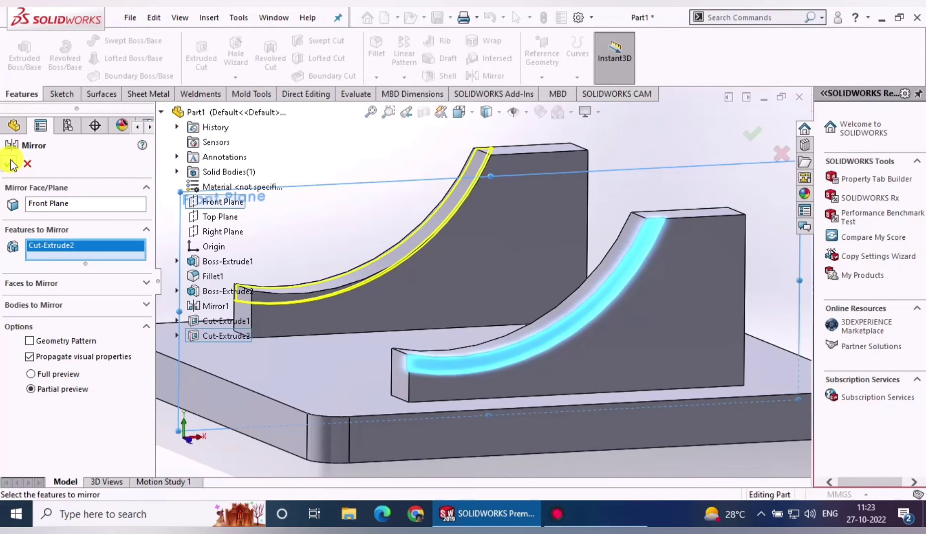
Confirm mirroring the groove across the Front Plane to the other block.
{"action": "left_click", "coordinate": [10, 164]}
{"action": "scroll", "coordinate": [580, 285], "scroll_direction": "down", "scroll_amount": 3}
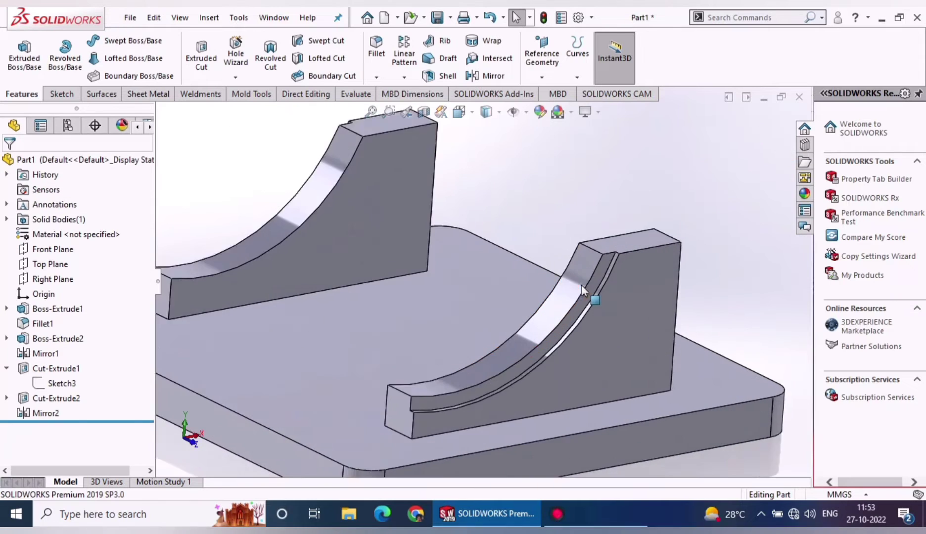
{"action": "scroll", "coordinate": [582, 282], "scroll_direction": "down", "scroll_amount": 2}
{"action": "mouse_move", "coordinate": [582, 282]}
{"action": "middle_mouse_down"}
{"action": "mouse_move", "coordinate": [561, 245]}
{"action": "mouse_move", "coordinate": [542, 256]}
{"action": "middle_mouse_up"}
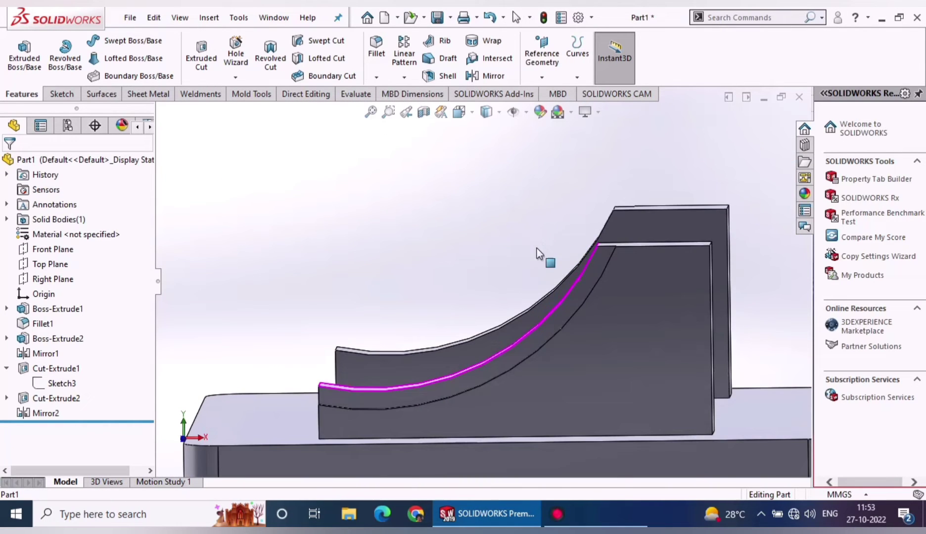
View the block's side face normal and start a new sketch on it.
{"action": "left_click", "coordinate": [589, 280]}
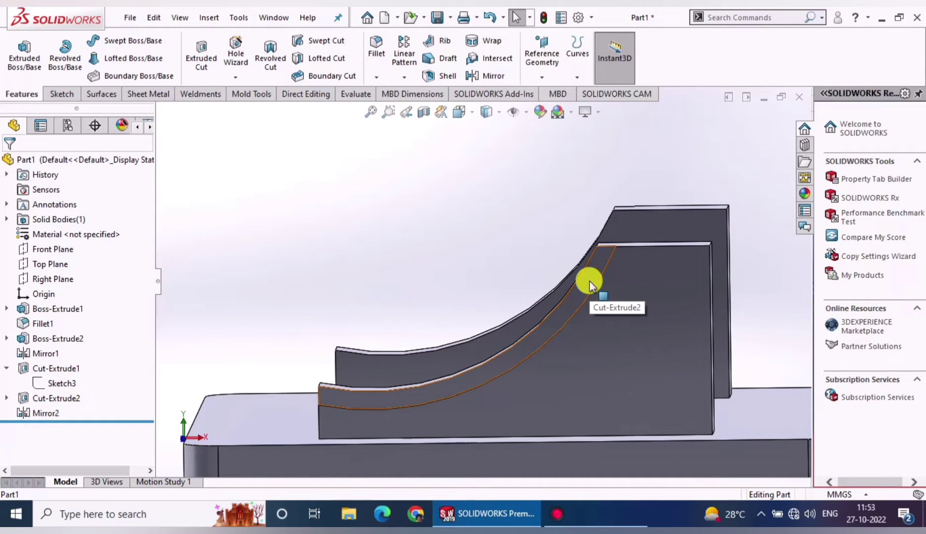
{"action": "left_click", "coordinate": [664, 286]}
{"action": "left_click", "coordinate": [785, 245]}
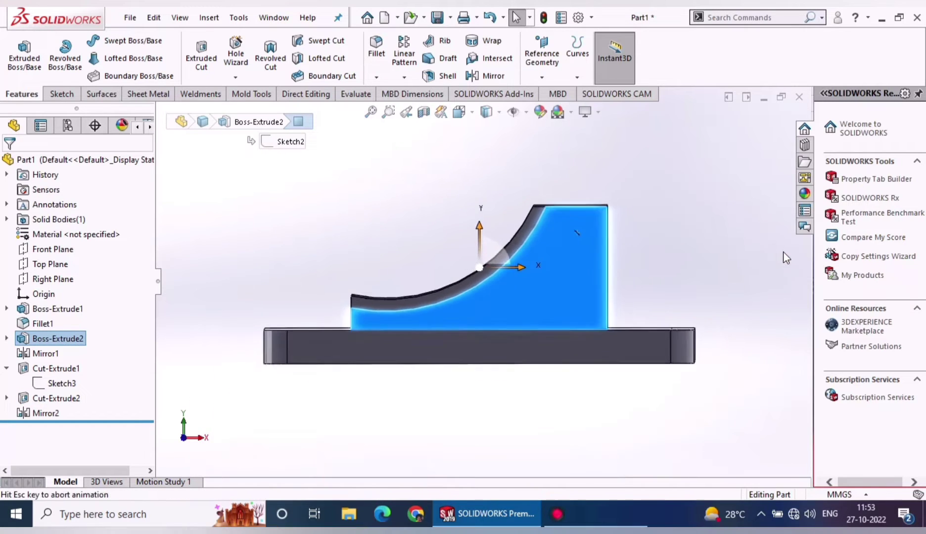
{"action": "scroll", "coordinate": [418, 258], "scroll_direction": "up", "scroll_amount": 3}
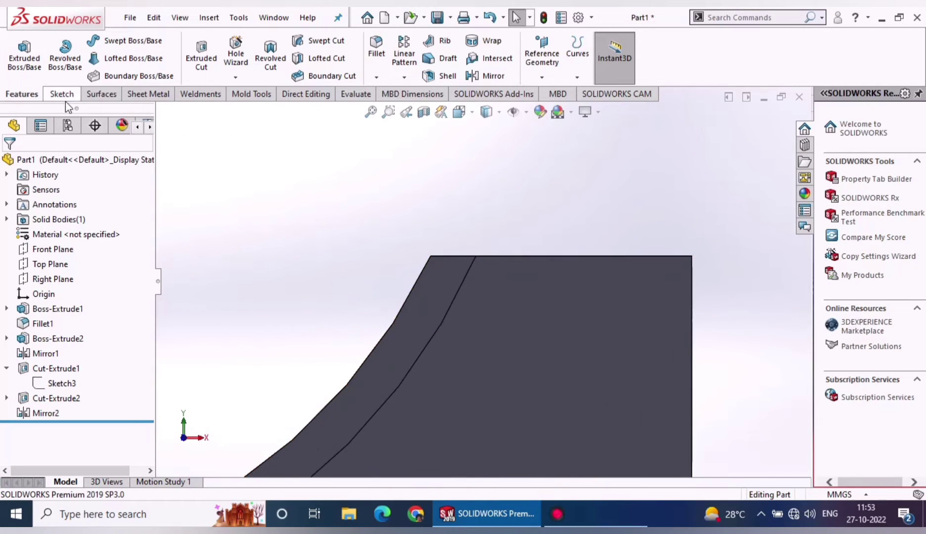
{"action": "left_click", "coordinate": [482, 299]}
{"action": "left_click", "coordinate": [538, 267]}
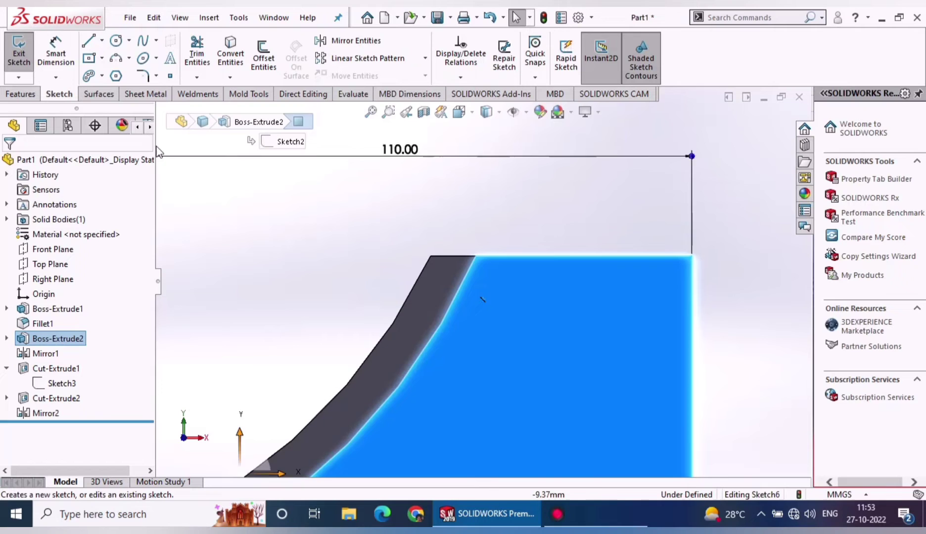
Draw a circle near the block's top corner and give it a 2 mm diameter.
{"action": "left_click", "coordinate": [116, 40]}
{"action": "left_click", "coordinate": [438, 286]}
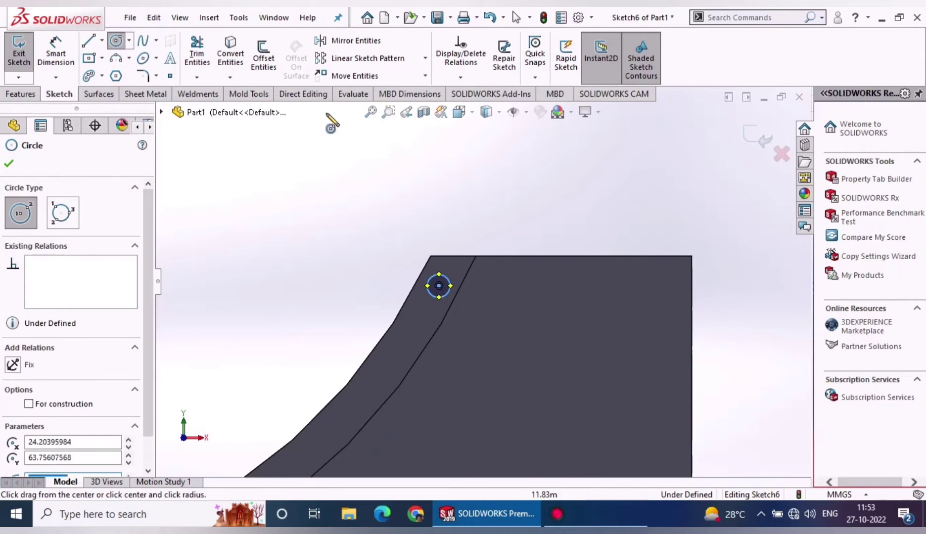
{"action": "left_click", "coordinate": [55, 52]}
{"action": "left_click", "coordinate": [449, 279]}
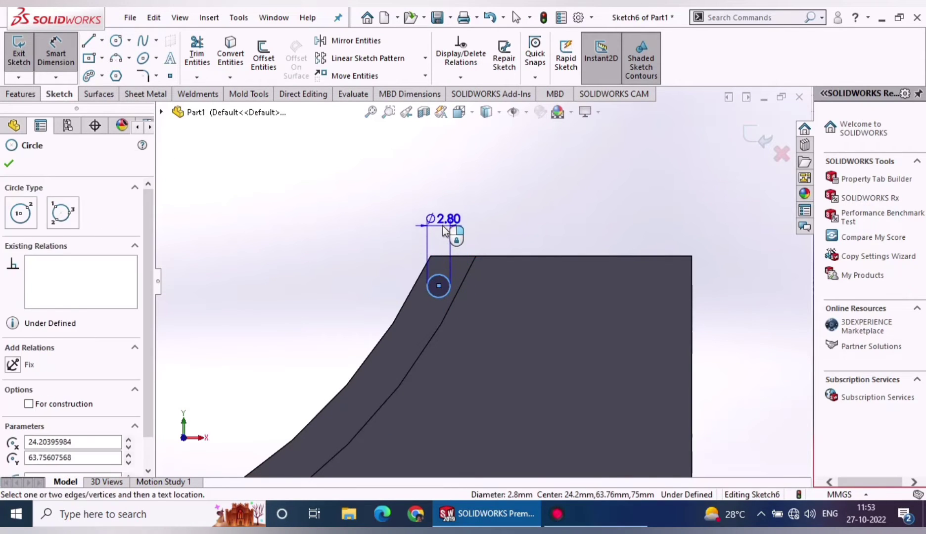
{"action": "left_click", "coordinate": [441, 220]}
{"action": "type", "text": "2"}
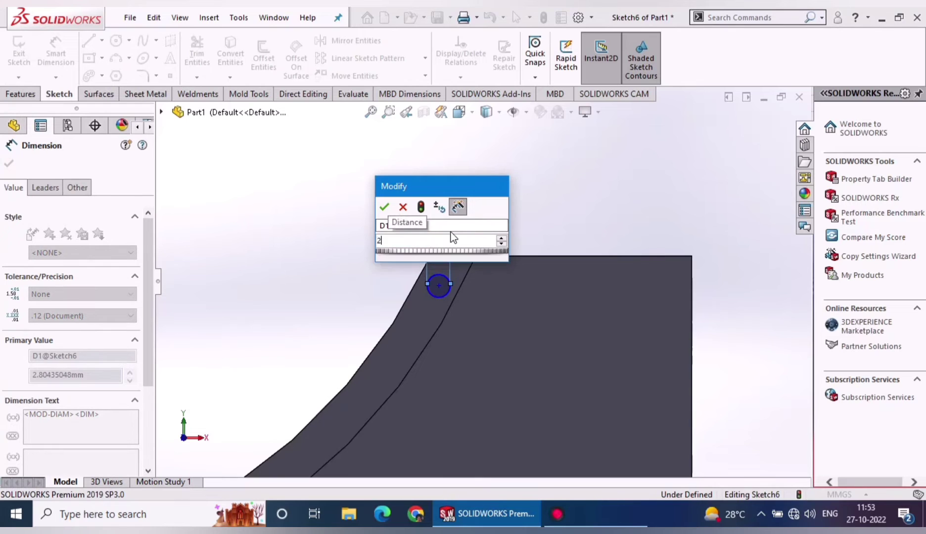
{"action": "left_click", "coordinate": [384, 207]}
Dimension the circle centre 30 mm from the block's right edge.
{"action": "left_click", "coordinate": [439, 286]}
{"action": "left_click", "coordinate": [681, 299]}
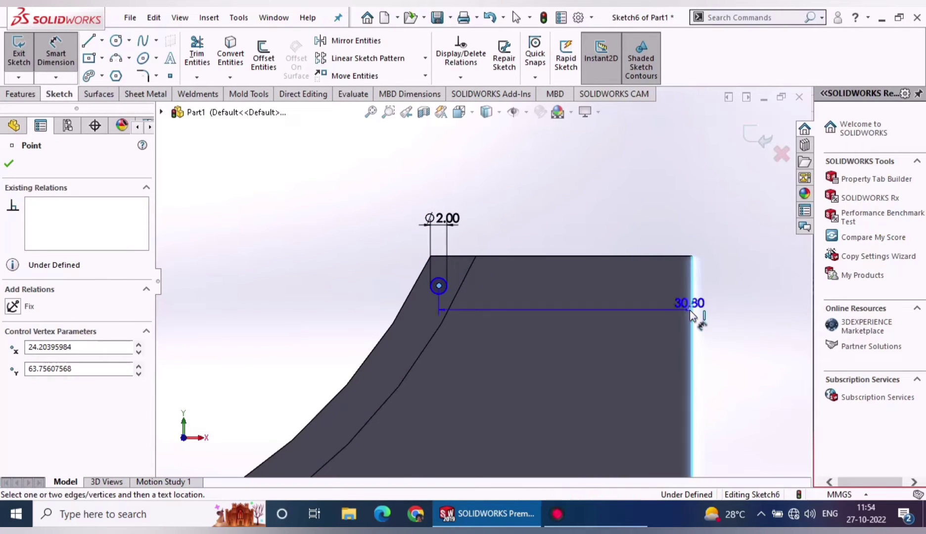
{"action": "left_click", "coordinate": [572, 215]}
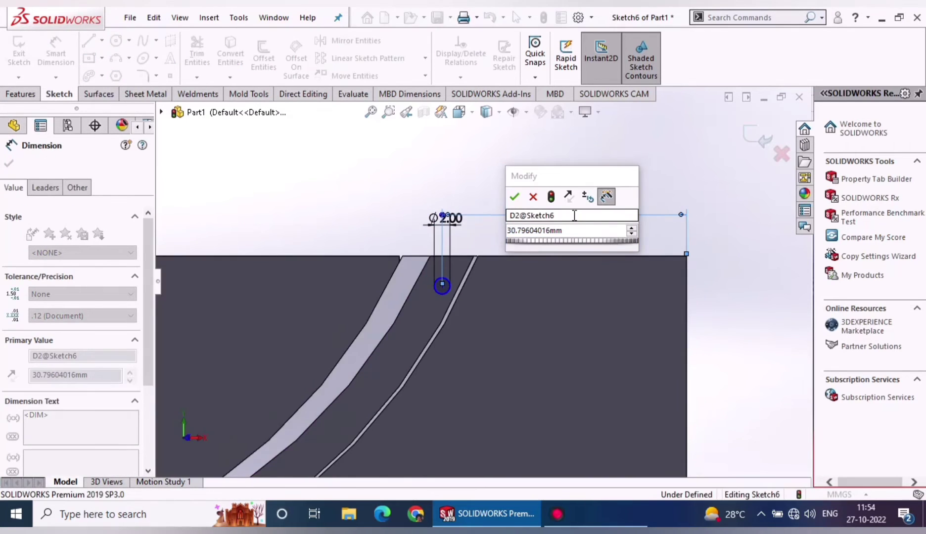
{"action": "right_click", "coordinate": [497, 228]}
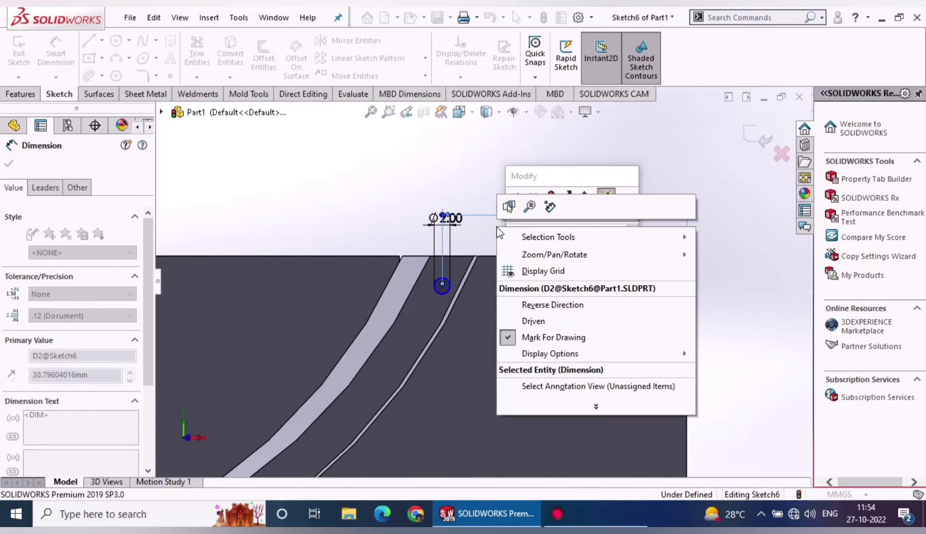
{"action": "key", "text": "Escape"}
{"action": "type", "text": "30"}
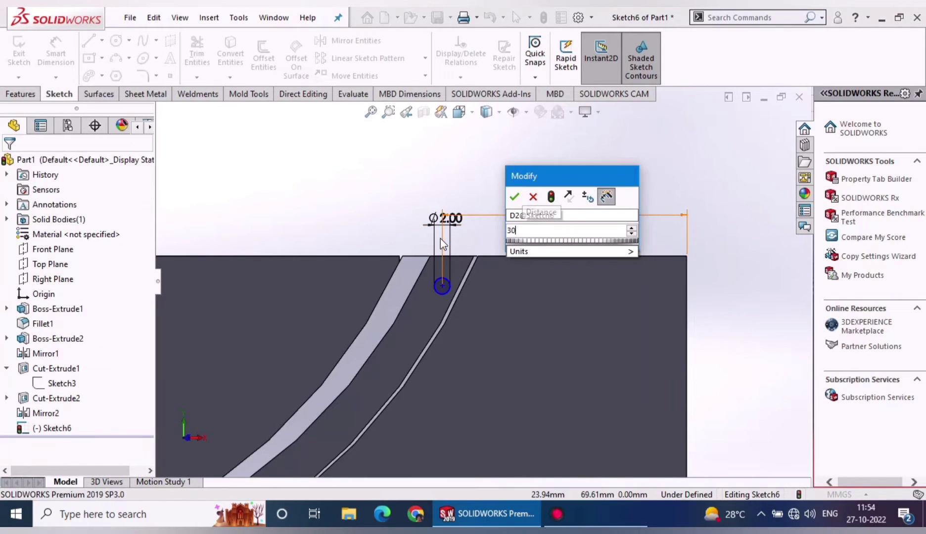
{"action": "key", "text": "Return"}
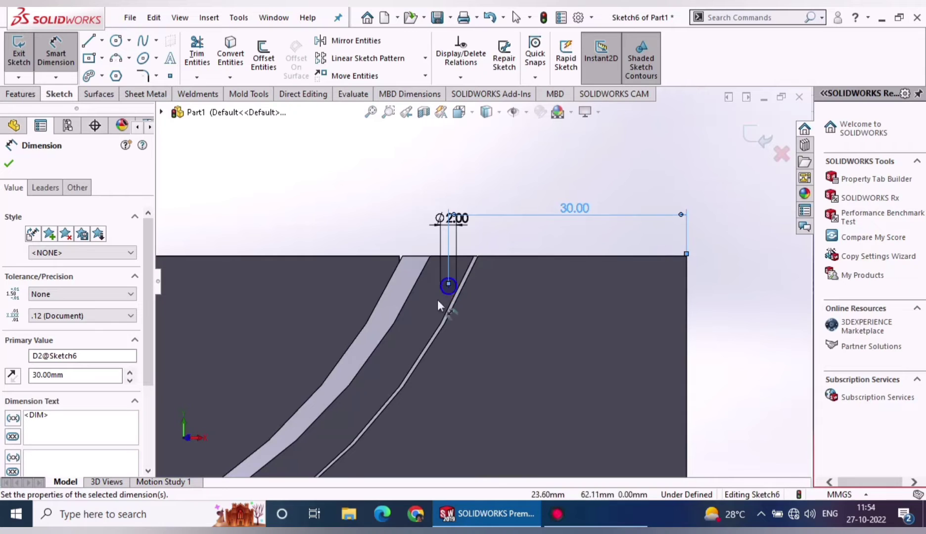
{"action": "scroll", "coordinate": [440, 297], "scroll_direction": "down", "scroll_amount": 2}
{"action": "scroll", "coordinate": [441, 304], "scroll_direction": "down", "scroll_amount": 2}
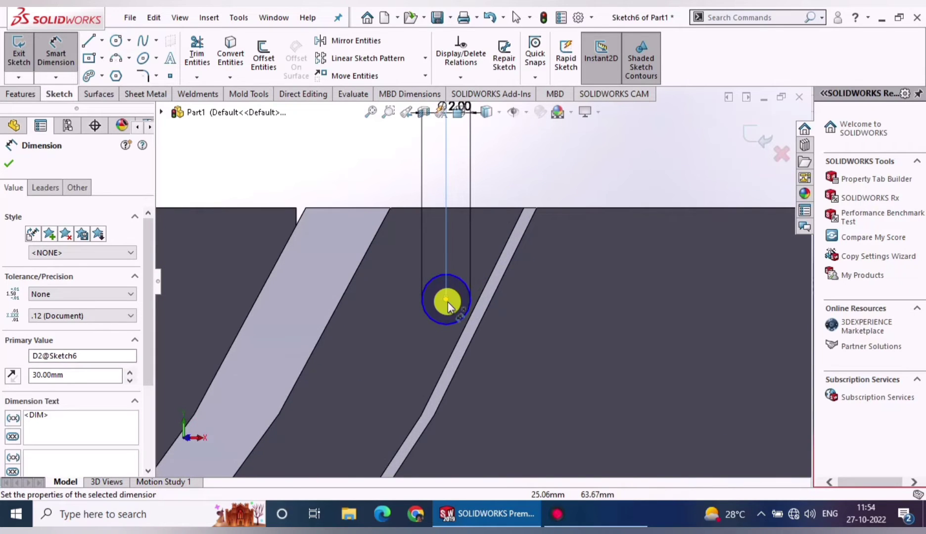
Dimension the circle centre 3 mm below the block's top edge.
{"action": "left_click", "coordinate": [448, 302]}
{"action": "scroll", "coordinate": [549, 287], "scroll_direction": "up", "scroll_amount": 1}
{"action": "scroll", "coordinate": [550, 287], "scroll_direction": "up", "scroll_amount": 2}
{"action": "left_click", "coordinate": [564, 256]}
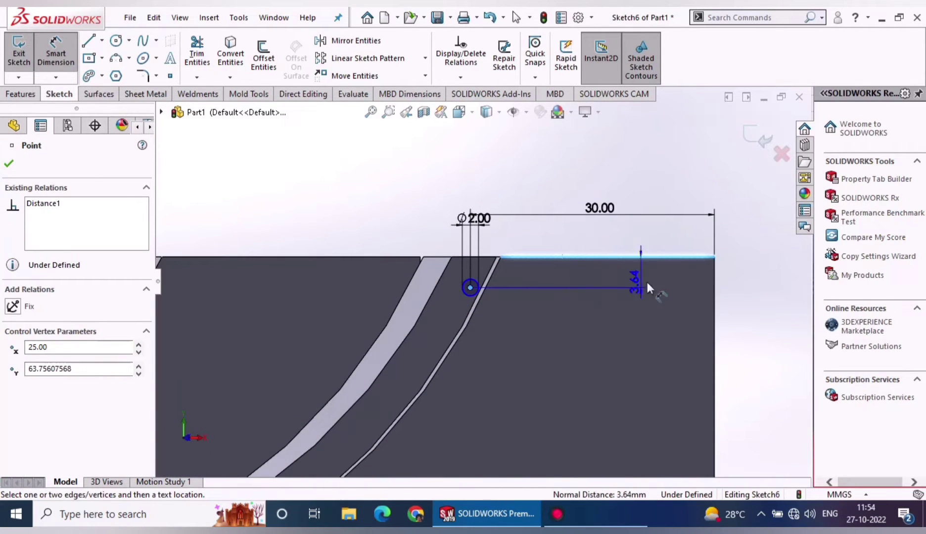
{"action": "left_click", "coordinate": [745, 271]}
{"action": "type", "text": "3"}
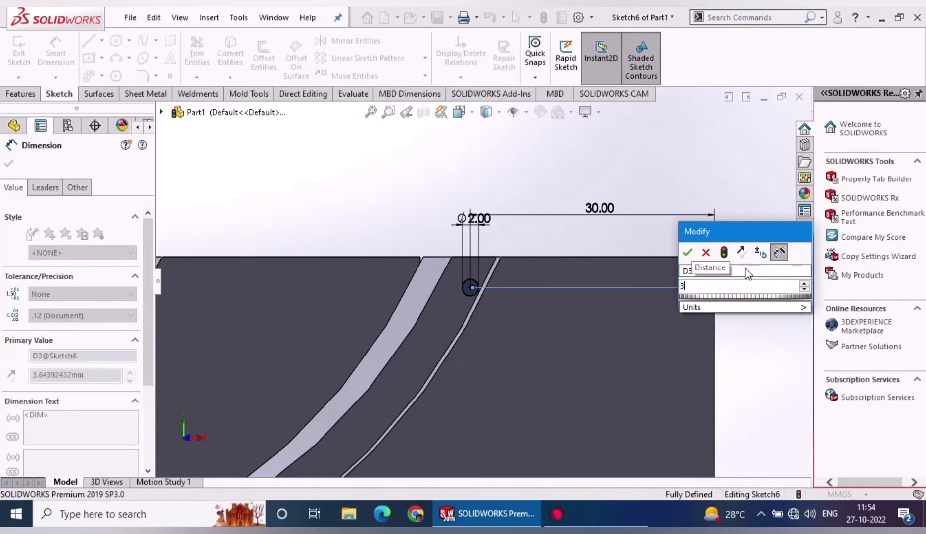
{"action": "key", "text": "Return"}
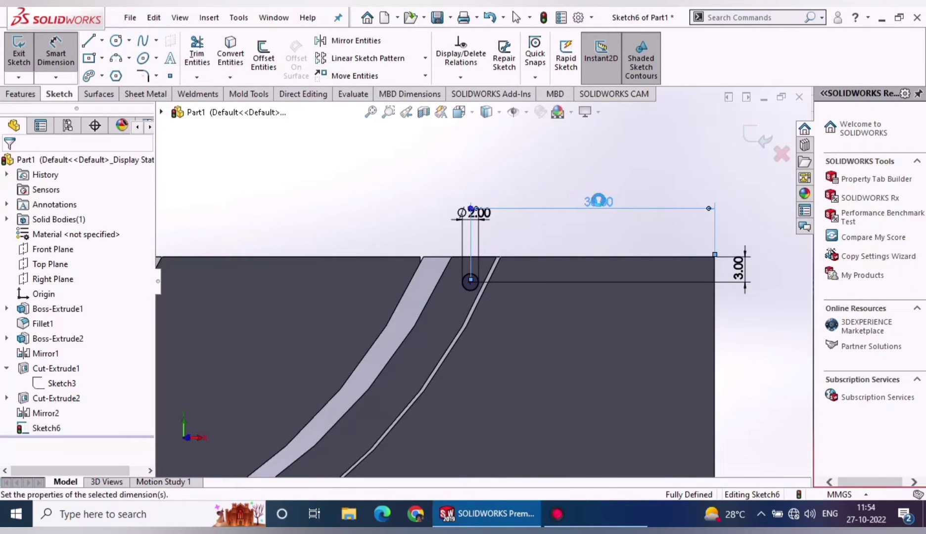
Re-enter the horizontal distance as 30 and finish dimensioning.
{"action": "double_click", "coordinate": [598, 200]}
{"action": "type", "text": "30."}
{"action": "key", "text": "Return"}
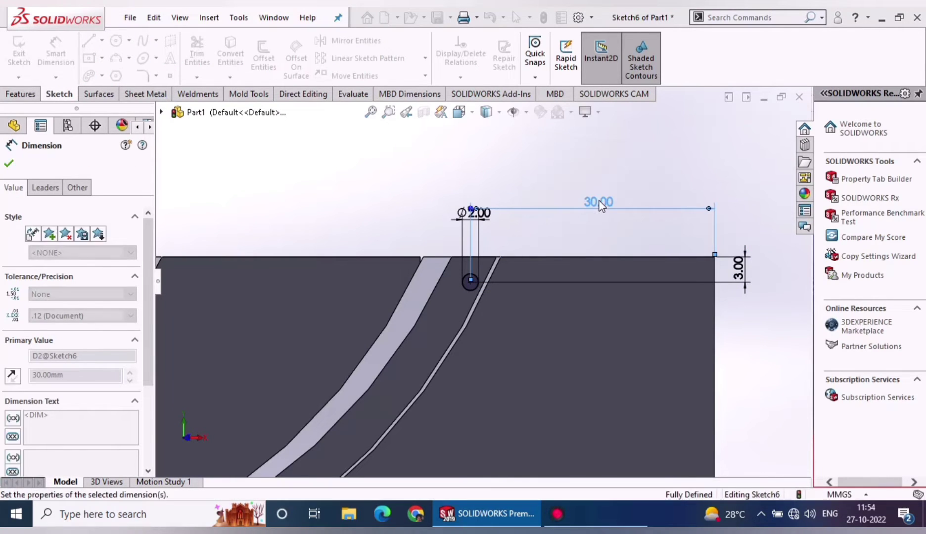
{"action": "left_click", "coordinate": [10, 166]}
Orbit the part, view the sketch plane straight on, then return to a 3D angle.
{"action": "scroll", "coordinate": [490, 284], "scroll_direction": "up", "scroll_amount": 2}
{"action": "scroll", "coordinate": [489, 283], "scroll_direction": "up", "scroll_amount": 3}
{"action": "mouse_move", "coordinate": [491, 319]}
{"action": "middle_mouse_down"}
{"action": "mouse_move", "coordinate": [463, 325]}
{"action": "mouse_move", "coordinate": [451, 314]}
{"action": "middle_mouse_up"}
{"action": "left_click", "coordinate": [472, 337]}
{"action": "key", "text": "space"}
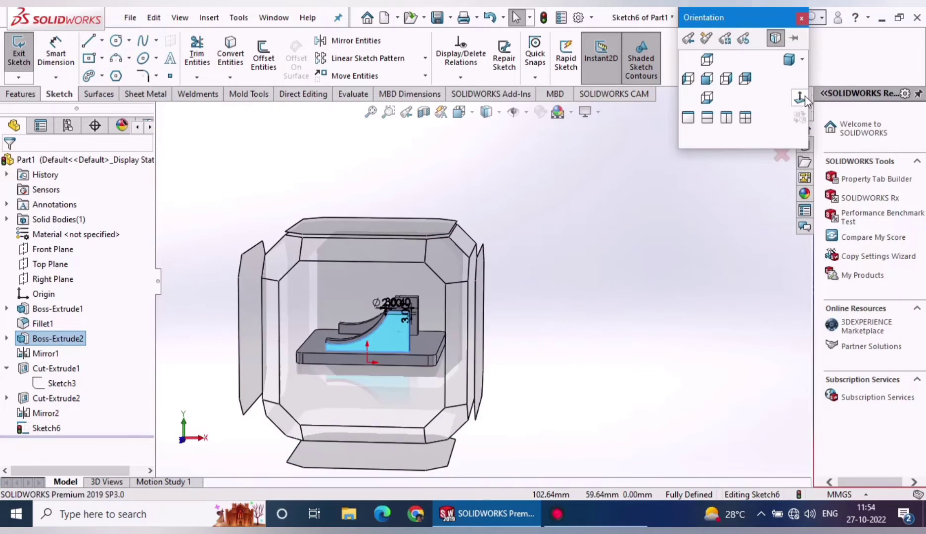
{"action": "left_click", "coordinate": [800, 98]}
{"action": "scroll", "coordinate": [502, 242], "scroll_direction": "down", "scroll_amount": 3}
{"action": "scroll", "coordinate": [502, 243], "scroll_direction": "down", "scroll_amount": 1}
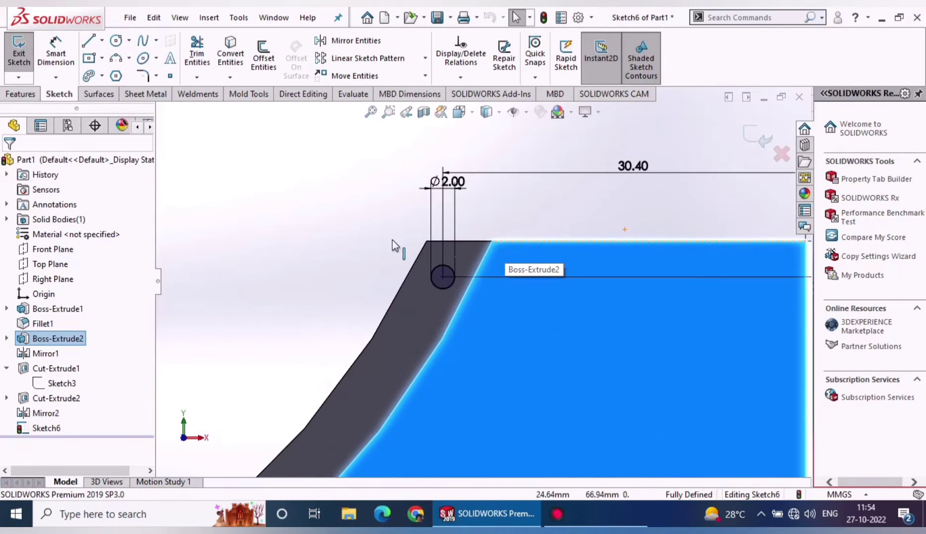
{"action": "left_click", "coordinate": [392, 240]}
{"action": "middle_click_drag", "start_coordinate": [323, 237], "coordinate": [331, 242]}
Extrude-cut the 2 mm circle Through All to make Cut-Extrude3.
{"action": "left_click", "coordinate": [35, 89]}
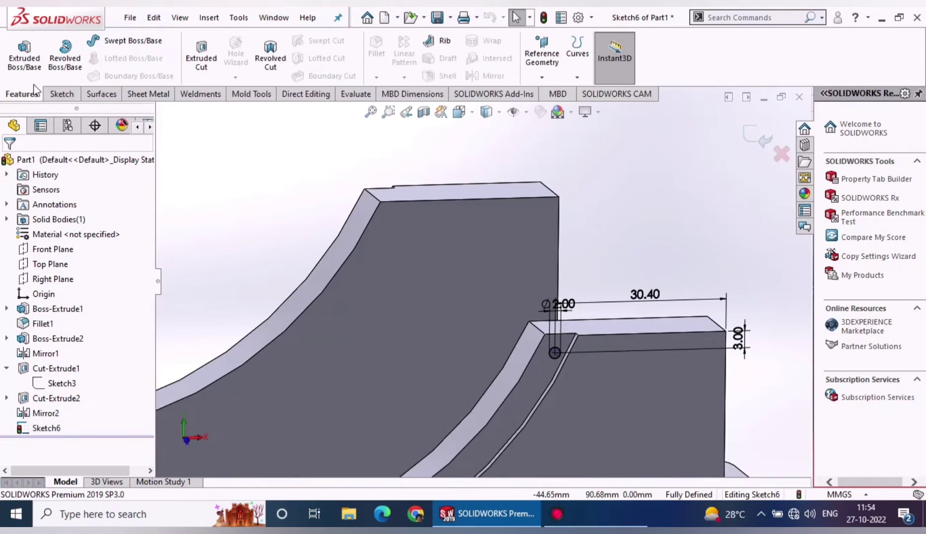
{"action": "left_click", "coordinate": [189, 62]}
{"action": "left_click", "coordinate": [58, 244]}
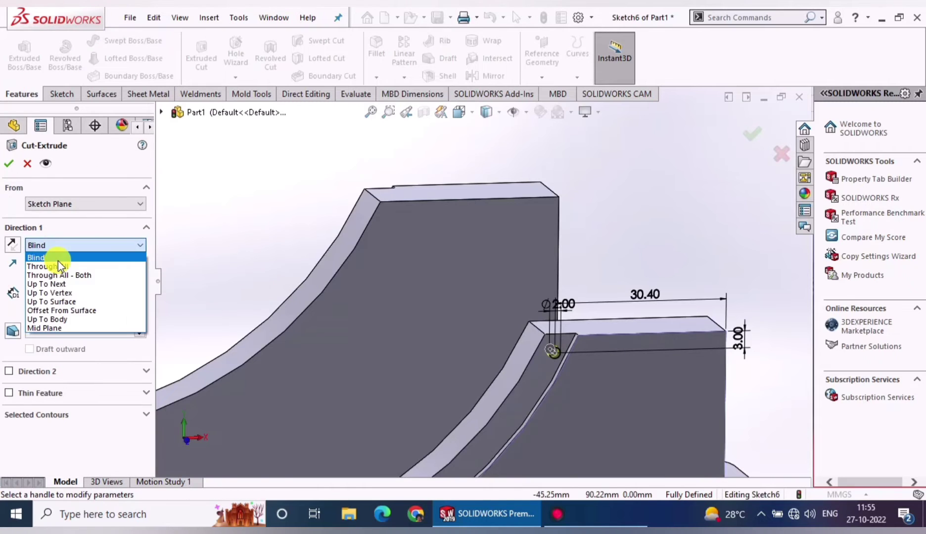
{"action": "left_click", "coordinate": [57, 263]}
{"action": "left_click", "coordinate": [9, 163]}
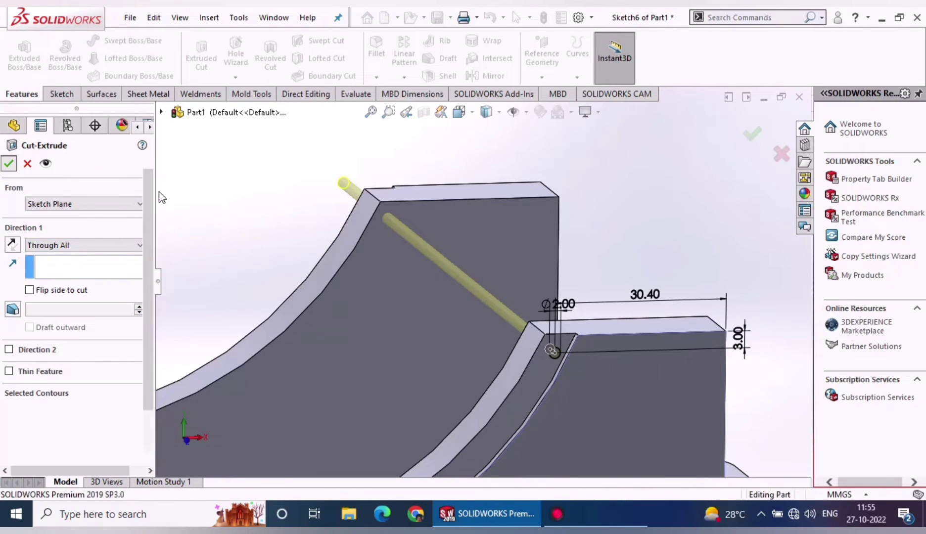
Orbit the part to inspect the new hole and the tall jaw block.
{"action": "scroll", "coordinate": [274, 244], "scroll_direction": "up", "scroll_amount": 5}
{"action": "mouse_move", "coordinate": [306, 281]}
{"action": "middle_mouse_down"}
{"action": "mouse_move", "coordinate": [264, 250]}
{"action": "mouse_move", "coordinate": [288, 281]}
{"action": "middle_mouse_up"}
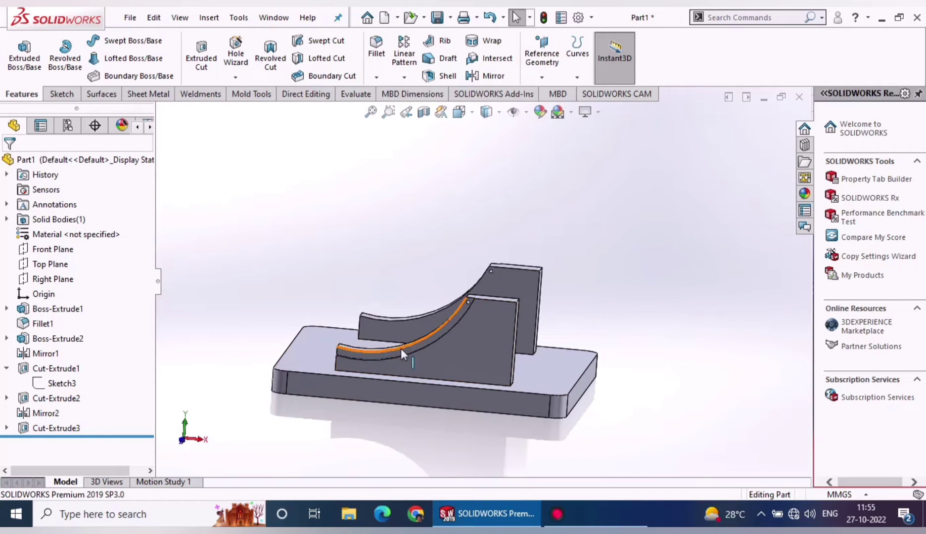
{"action": "mouse_move", "coordinate": [371, 376]}
{"action": "middle_mouse_down"}
{"action": "mouse_move", "coordinate": [390, 427]}
{"action": "mouse_move", "coordinate": [443, 355]}
{"action": "middle_mouse_up"}
{"action": "scroll", "coordinate": [446, 254], "scroll_direction": "down", "scroll_amount": 5}
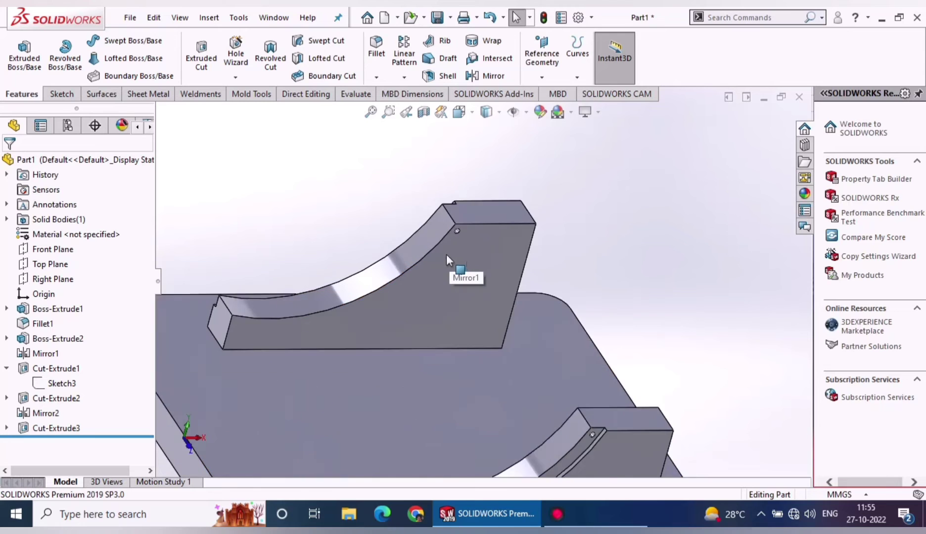
{"action": "scroll", "coordinate": [445, 255], "scroll_direction": "down", "scroll_amount": 3}
{"action": "mouse_move", "coordinate": [444, 255]}
{"action": "middle_mouse_down"}
{"action": "mouse_move", "coordinate": [517, 257]}
{"action": "mouse_move", "coordinate": [480, 337]}
{"action": "mouse_move", "coordinate": [502, 262]}
{"action": "mouse_move", "coordinate": [444, 231]}
{"action": "middle_mouse_up"}
{"action": "scroll", "coordinate": [490, 256], "scroll_direction": "up", "scroll_amount": 3}
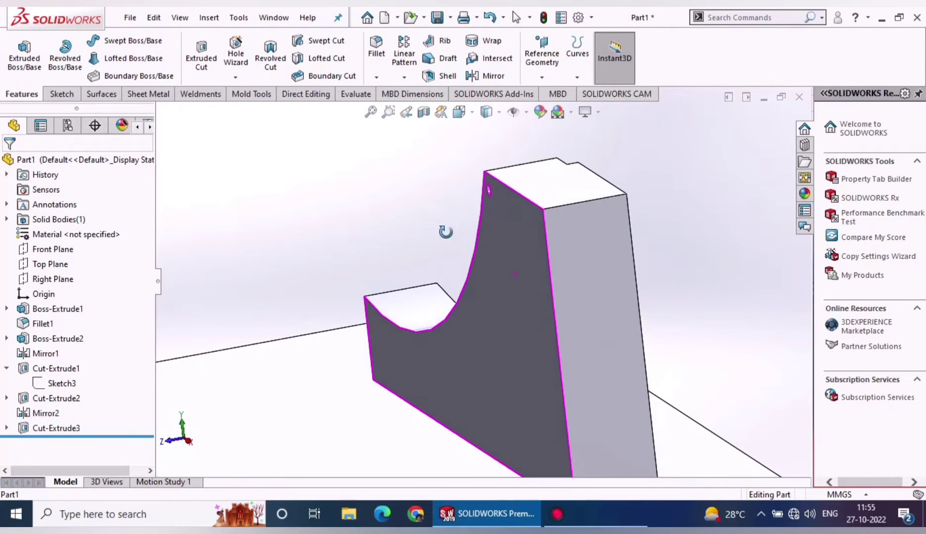
{"action": "middle_click_drag", "start_coordinate": [600, 281], "coordinate": [618, 271]}
Create reference Plane1 between two opposite faces of the tall jaw block.
{"action": "left_click", "coordinate": [541, 77]}
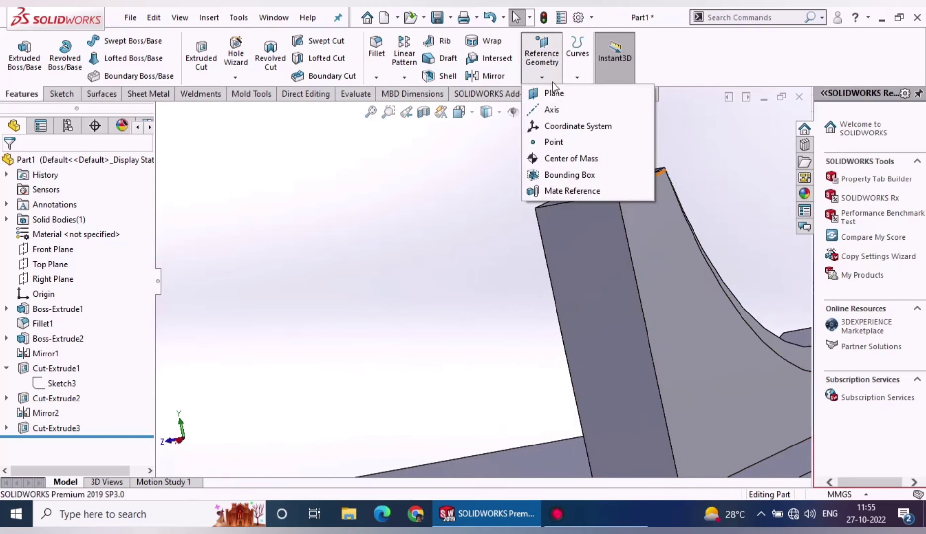
{"action": "left_click", "coordinate": [677, 254]}
{"action": "middle_click_drag", "start_coordinate": [596, 276], "coordinate": [565, 277]}
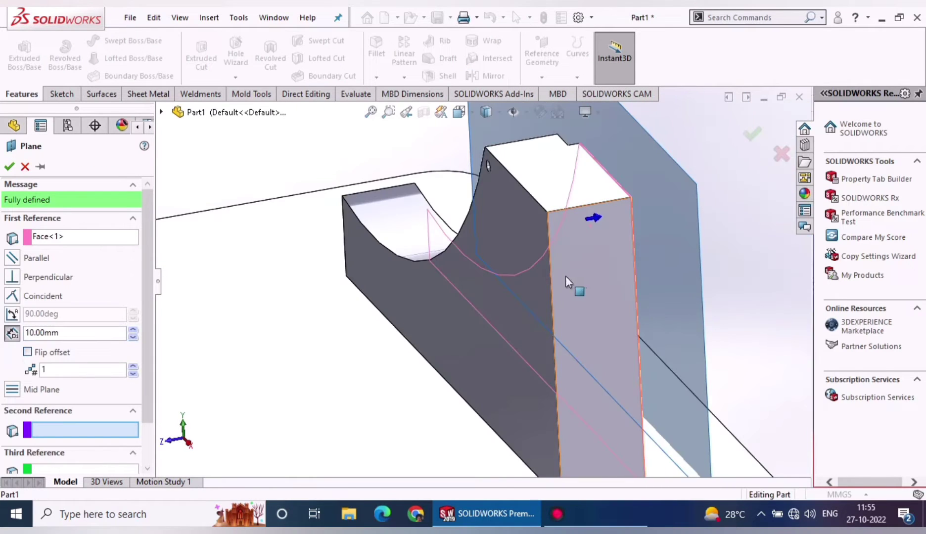
{"action": "left_click", "coordinate": [499, 242]}
{"action": "left_click", "coordinate": [8, 166]}
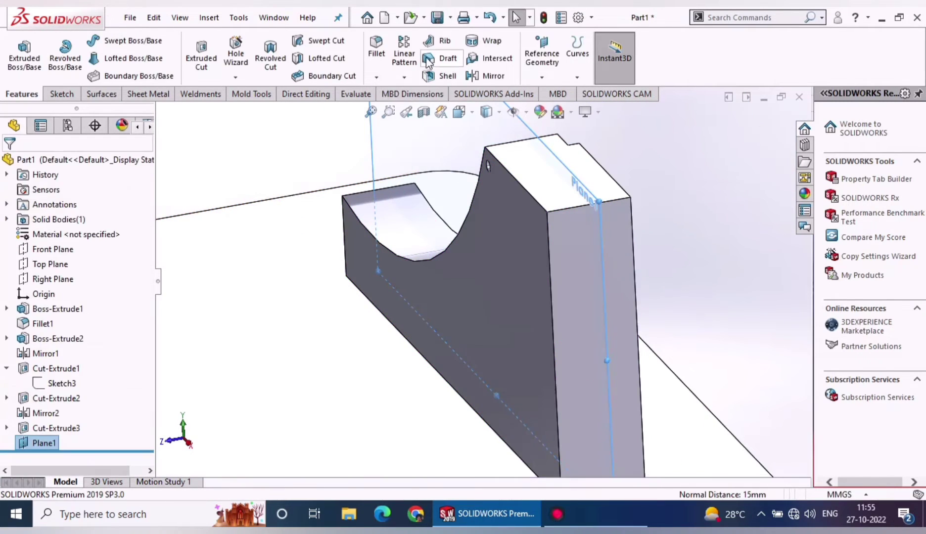
Mirror the hole and groove cuts (Mirror2) across Plane1, creating Mirror3.
{"action": "left_click", "coordinate": [487, 76]}
{"action": "left_click", "coordinate": [161, 112]}
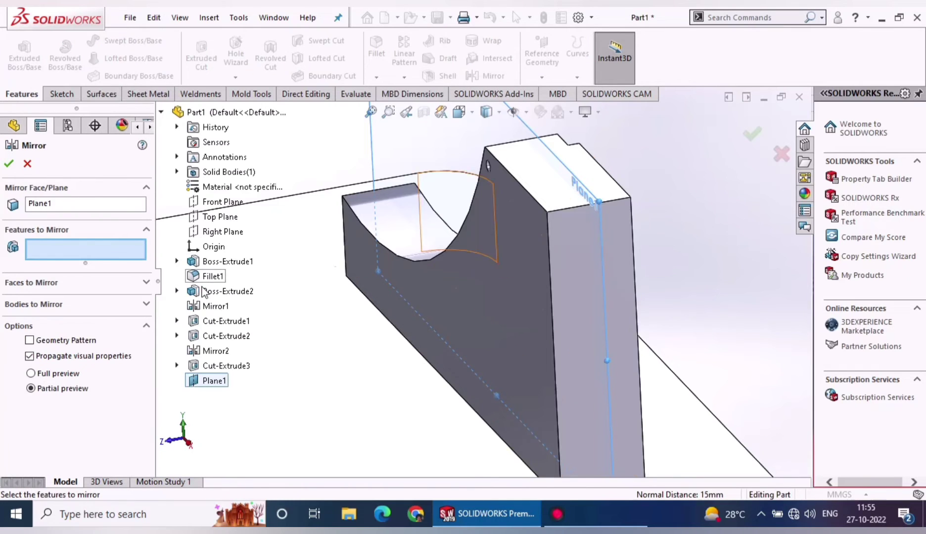
{"action": "left_click", "coordinate": [229, 368]}
{"action": "left_click", "coordinate": [207, 368]}
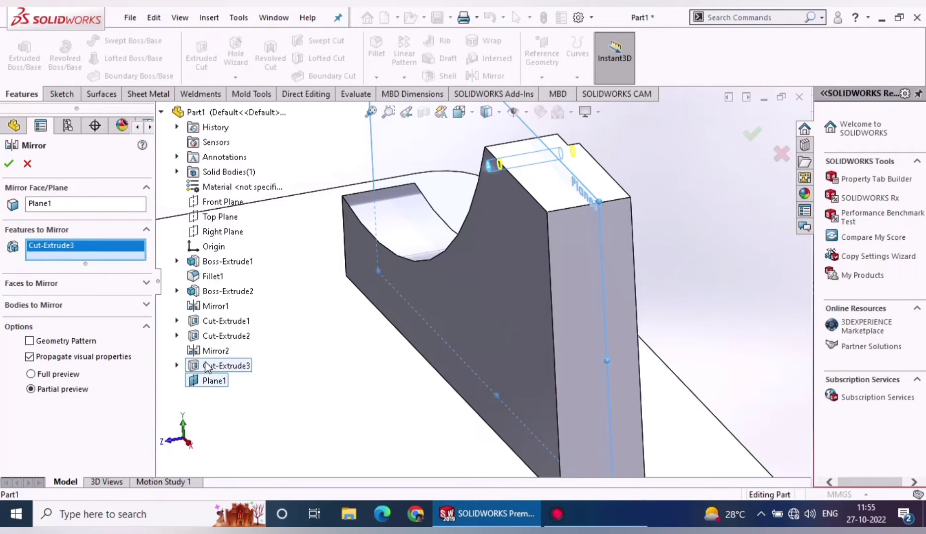
{"action": "right_click", "coordinate": [86, 251]}
{"action": "left_click", "coordinate": [116, 269]}
{"action": "left_click", "coordinate": [207, 337]}
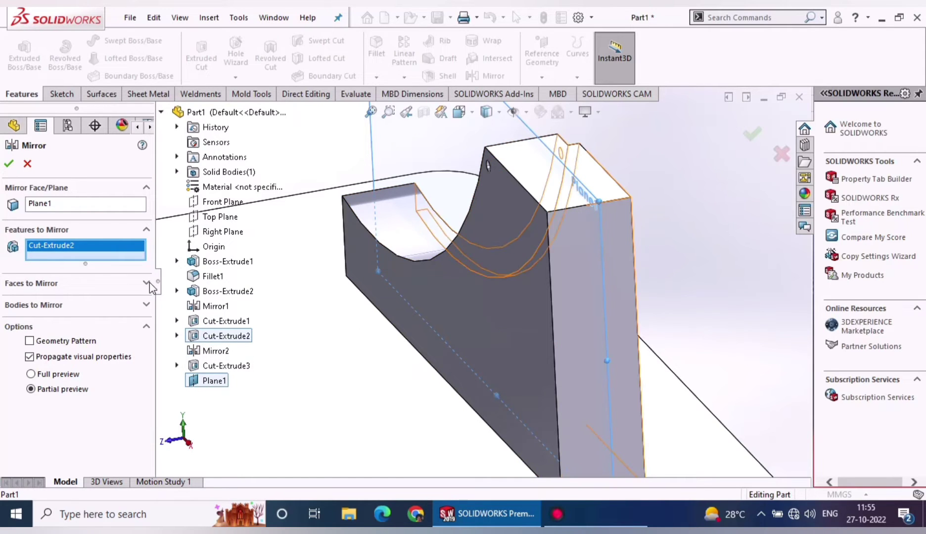
{"action": "right_click", "coordinate": [242, 342]}
{"action": "right_click", "coordinate": [97, 259]}
{"action": "left_click", "coordinate": [116, 274]}
{"action": "left_click", "coordinate": [214, 351]}
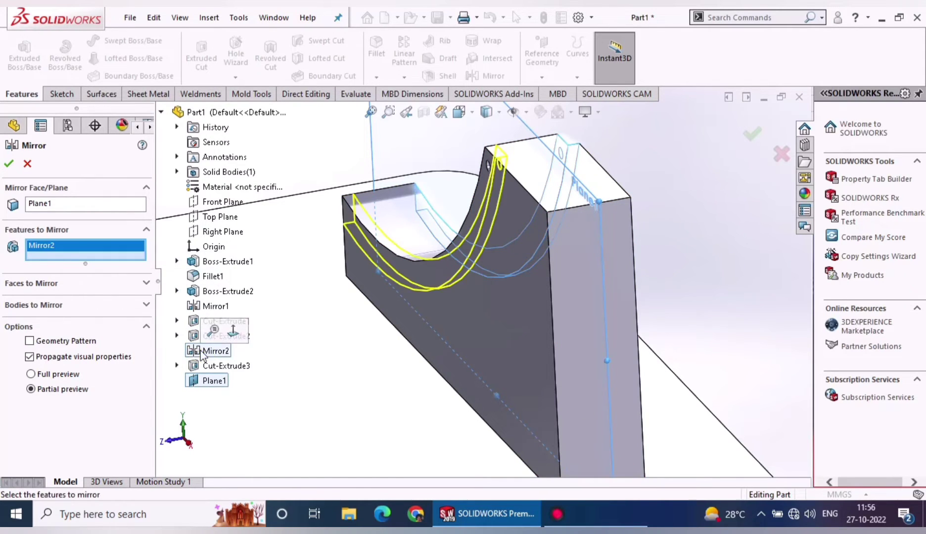
{"action": "key", "text": "Return"}
{"action": "scroll", "coordinate": [297, 262], "scroll_direction": "up", "scroll_amount": 5}
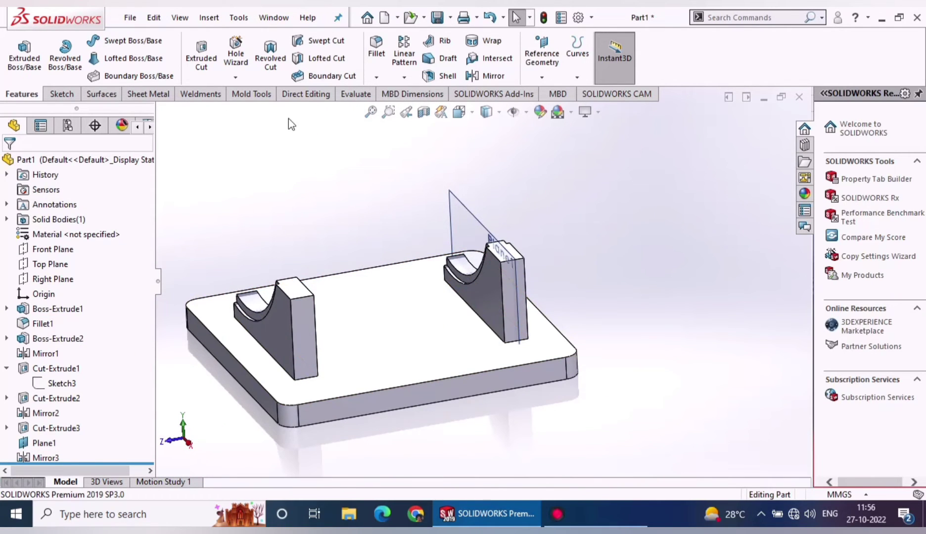
Hide Plane1 and mirror Mirror3 across the Front Plane.
{"action": "left_click", "coordinate": [462, 218]}
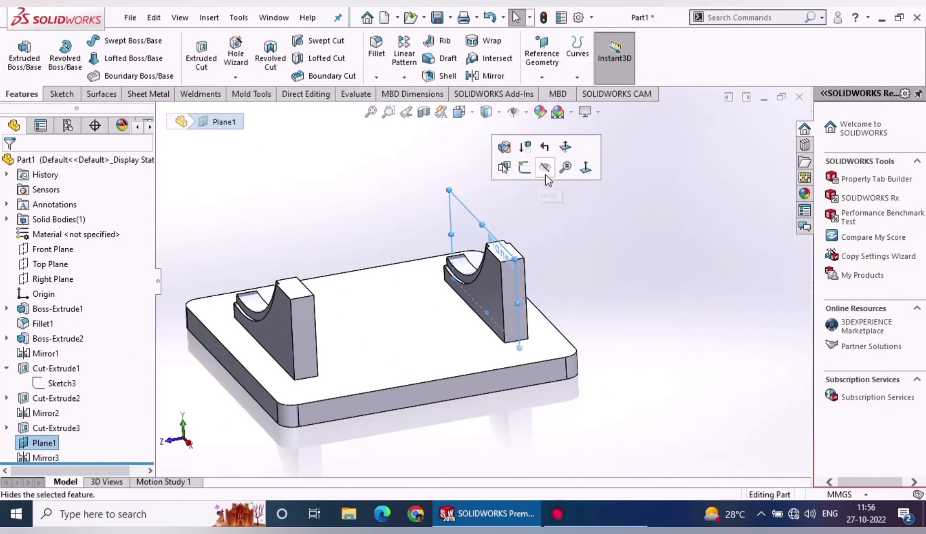
{"action": "left_click", "coordinate": [546, 176]}
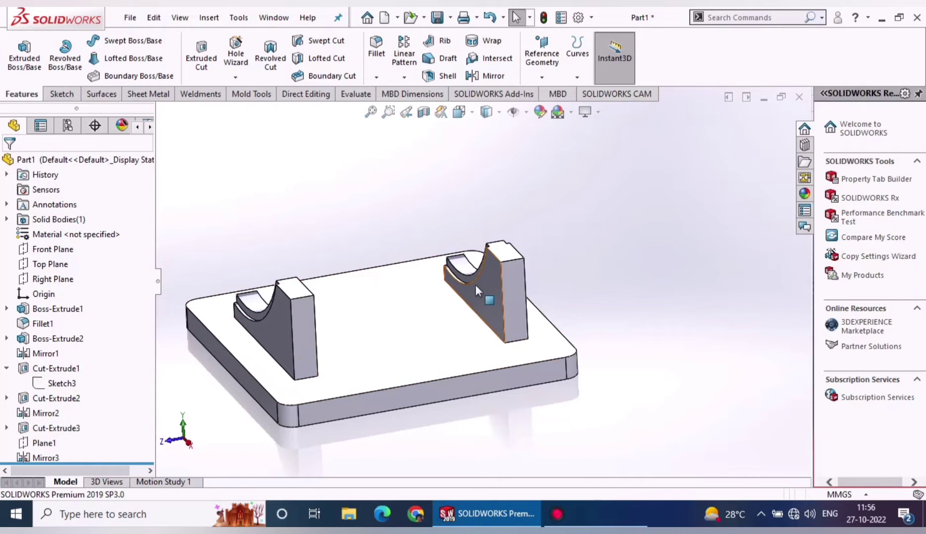
{"action": "left_click", "coordinate": [487, 76]}
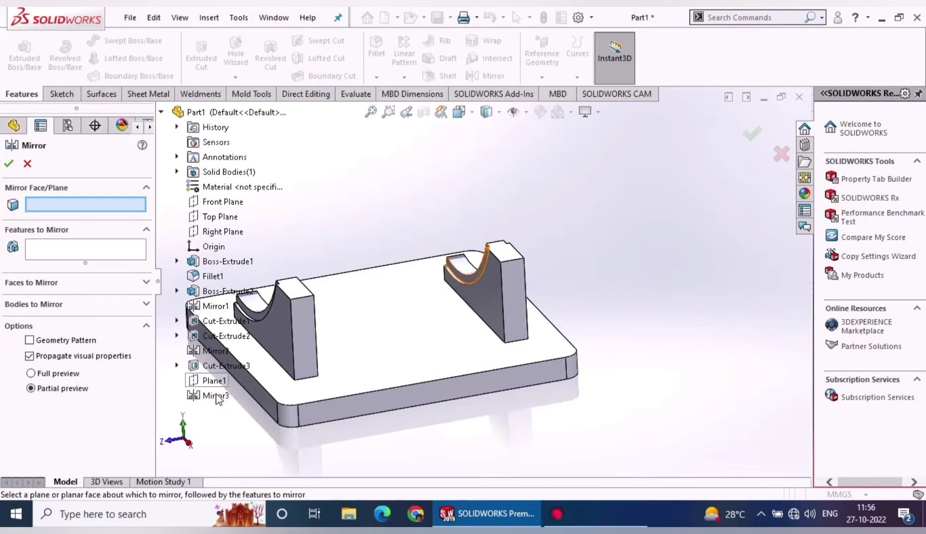
{"action": "left_click", "coordinate": [109, 257]}
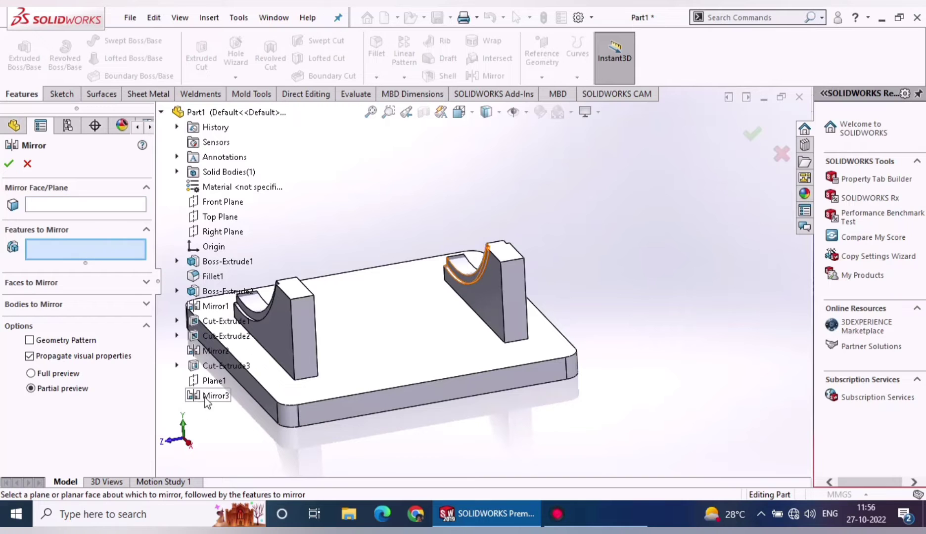
{"action": "left_click", "coordinate": [216, 395]}
{"action": "left_click", "coordinate": [99, 205]}
{"action": "left_click", "coordinate": [218, 203]}
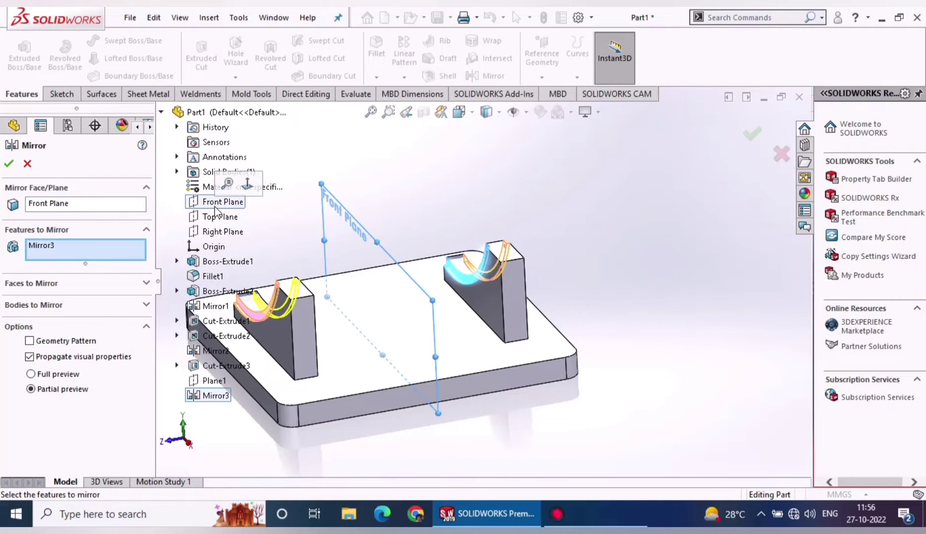
{"action": "left_click", "coordinate": [19, 164]}
{"action": "mouse_move", "coordinate": [310, 197]}
{"action": "middle_mouse_down"}
{"action": "mouse_move", "coordinate": [382, 234]}
{"action": "mouse_move", "coordinate": [403, 386]}
{"action": "mouse_move", "coordinate": [376, 190]}
{"action": "middle_mouse_up"}
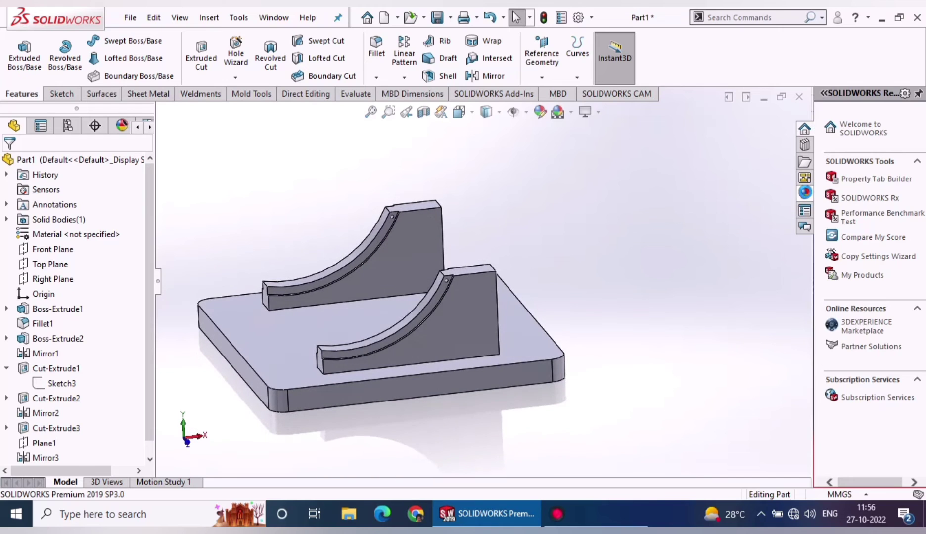
Apply the matte steel appearance from Metal > Steel to the whole vise base part.
{"action": "left_click", "coordinate": [804, 193]}
{"action": "left_click", "coordinate": [824, 137]}
{"action": "left_click", "coordinate": [876, 166]}
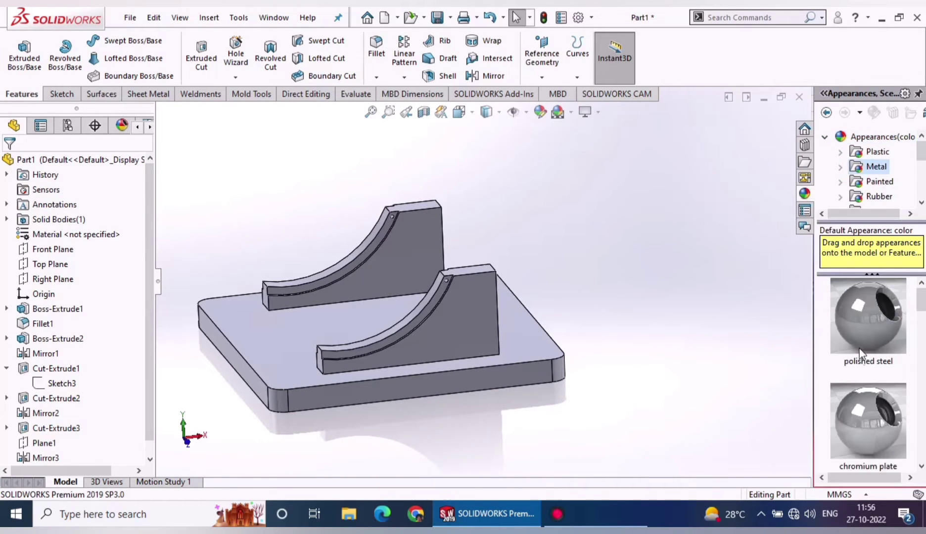
{"action": "double_click", "coordinate": [875, 167]}
{"action": "left_click", "coordinate": [885, 182]}
{"action": "scroll", "coordinate": [879, 170], "scroll_direction": "down", "scroll_amount": 1}
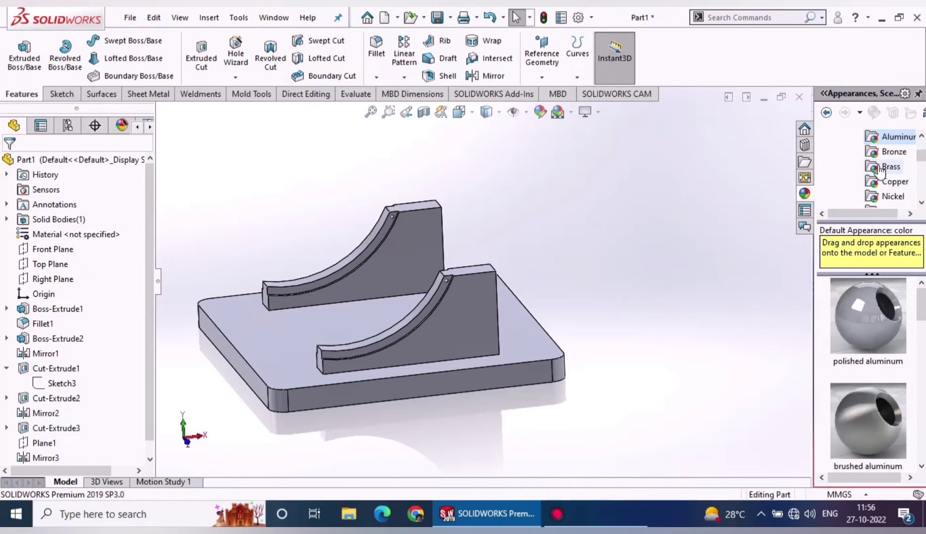
{"action": "scroll", "coordinate": [879, 171], "scroll_direction": "up", "scroll_amount": 3}
{"action": "left_click", "coordinate": [890, 181]}
{"action": "scroll", "coordinate": [883, 297], "scroll_direction": "down", "scroll_amount": 2}
{"action": "left_click", "coordinate": [881, 295]}
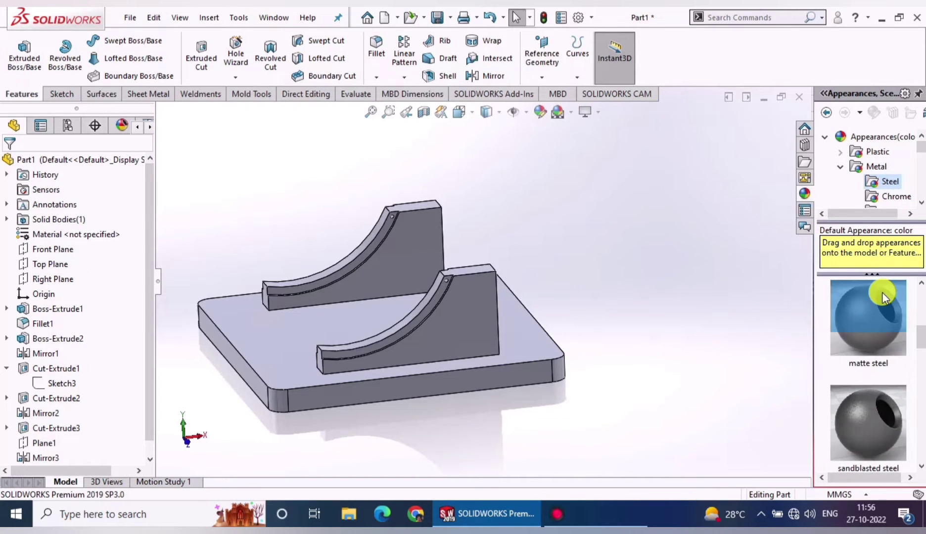
{"action": "left_click_drag", "start_coordinate": [882, 291], "coordinate": [475, 321]}
{"action": "left_click", "coordinate": [476, 322]}
{"action": "scroll", "coordinate": [402, 295], "scroll_direction": "down", "scroll_amount": 5}
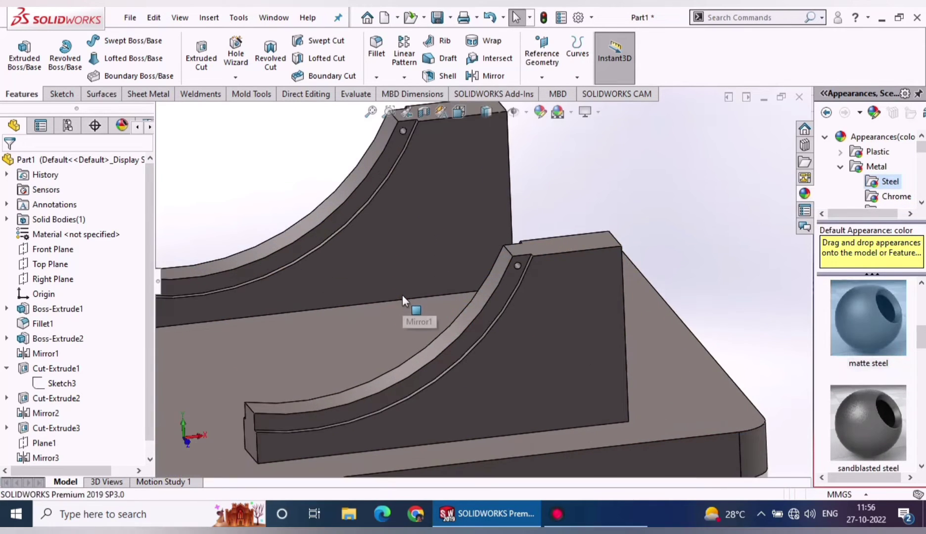
Exit the edited slot sketch Sketch3 so the base part rebuilds.
{"action": "middle_click_drag", "start_coordinate": [402, 296], "coordinate": [478, 120]}
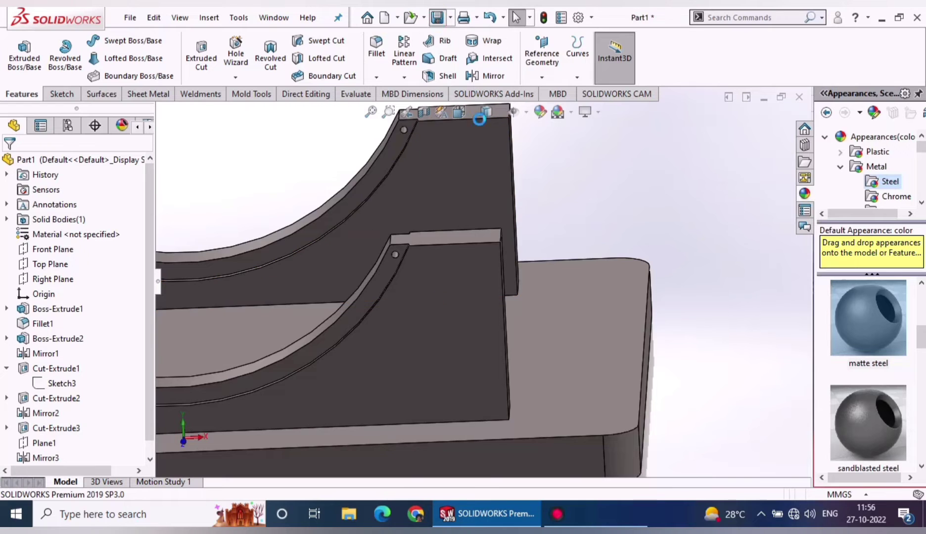
{"action": "scroll", "coordinate": [499, 139], "scroll_direction": "up", "scroll_amount": 4}
{"action": "scroll", "coordinate": [569, 178], "scroll_direction": "up", "scroll_amount": 4}
{"action": "mouse_move", "coordinate": [579, 183]}
{"action": "middle_mouse_down"}
{"action": "mouse_move", "coordinate": [572, 259]}
{"action": "mouse_move", "coordinate": [591, 233]}
{"action": "middle_mouse_up"}
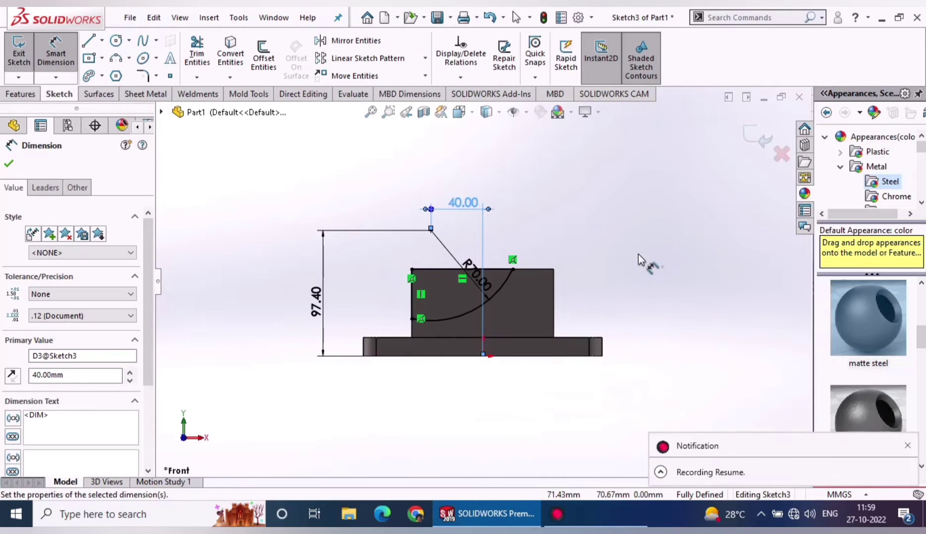
{"action": "middle_click_drag", "start_coordinate": [663, 275], "coordinate": [413, 248]}
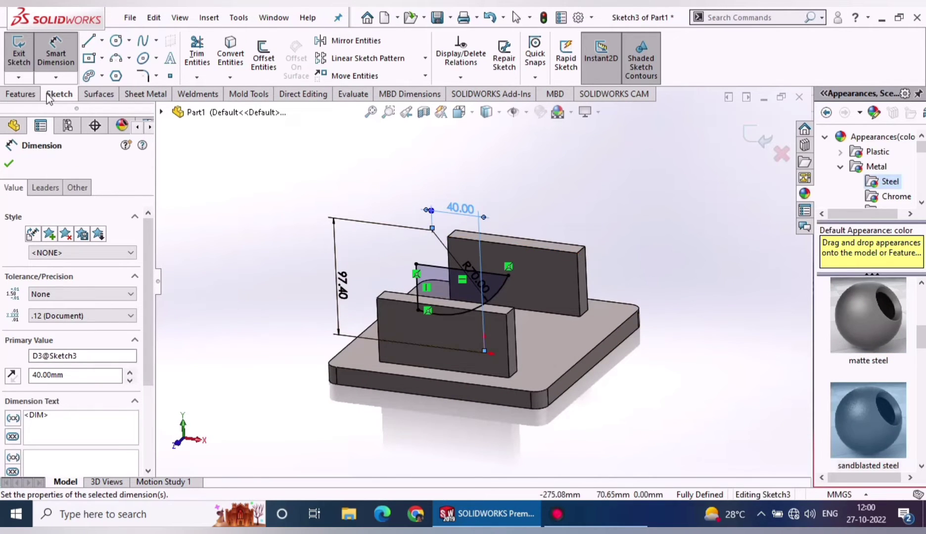
{"action": "left_click", "coordinate": [19, 53]}
{"action": "mouse_move", "coordinate": [341, 244]}
{"action": "middle_mouse_down"}
{"action": "mouse_move", "coordinate": [410, 300]}
{"action": "mouse_move", "coordinate": [387, 239]}
{"action": "middle_mouse_up"}
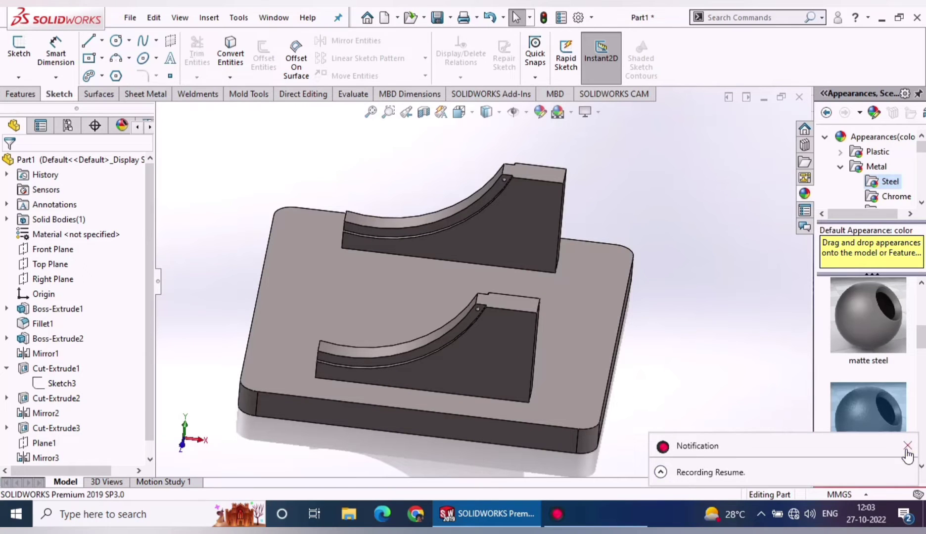
Create a blank part document, Part2, and begin Sketch1 on its Front Plane.
{"action": "left_click", "coordinate": [907, 447]}
{"action": "left_click", "coordinate": [127, 18]}
{"action": "left_click", "coordinate": [128, 37]}
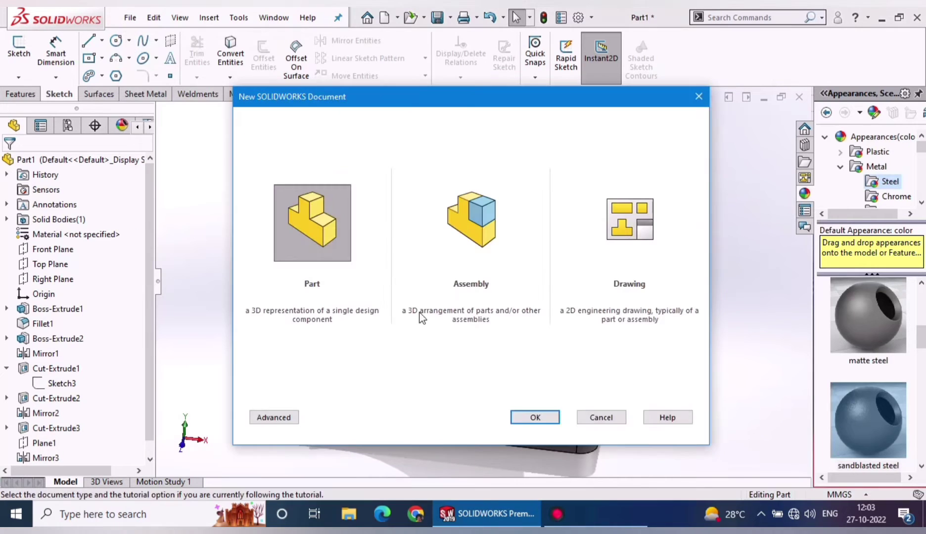
{"action": "left_click", "coordinate": [520, 417]}
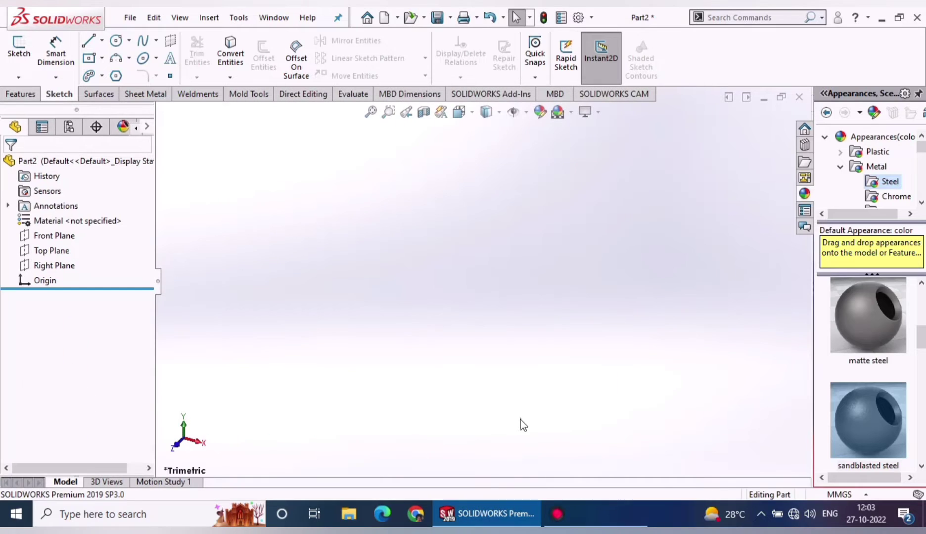
{"action": "left_click", "coordinate": [52, 236]}
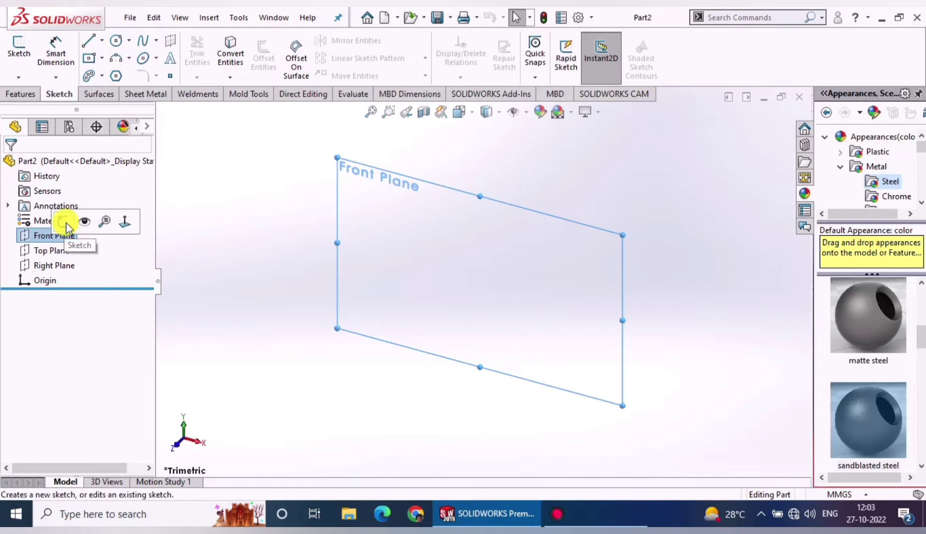
{"action": "left_click", "coordinate": [69, 221]}
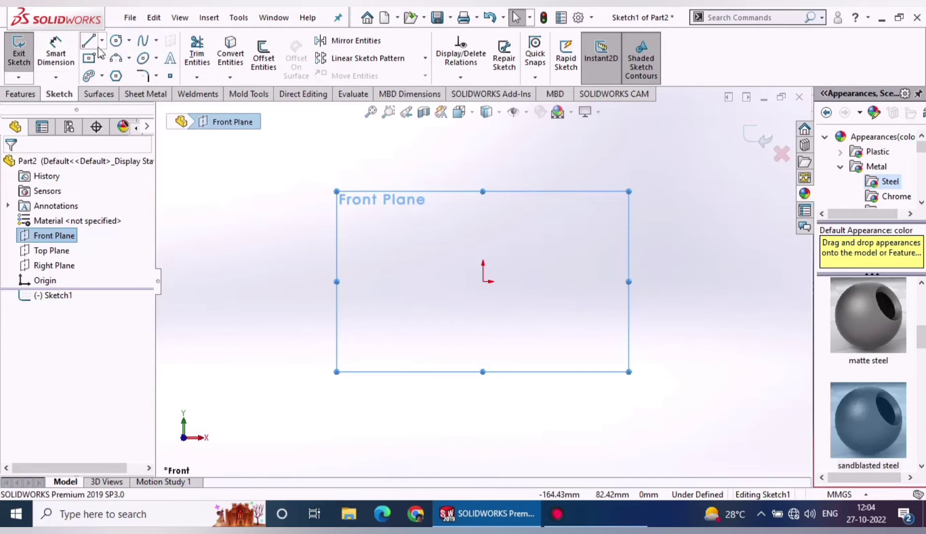
Draw the outline's first vertical side, short top edge, chamfer, and the drop to arc level.
{"action": "left_click", "coordinate": [116, 57]}
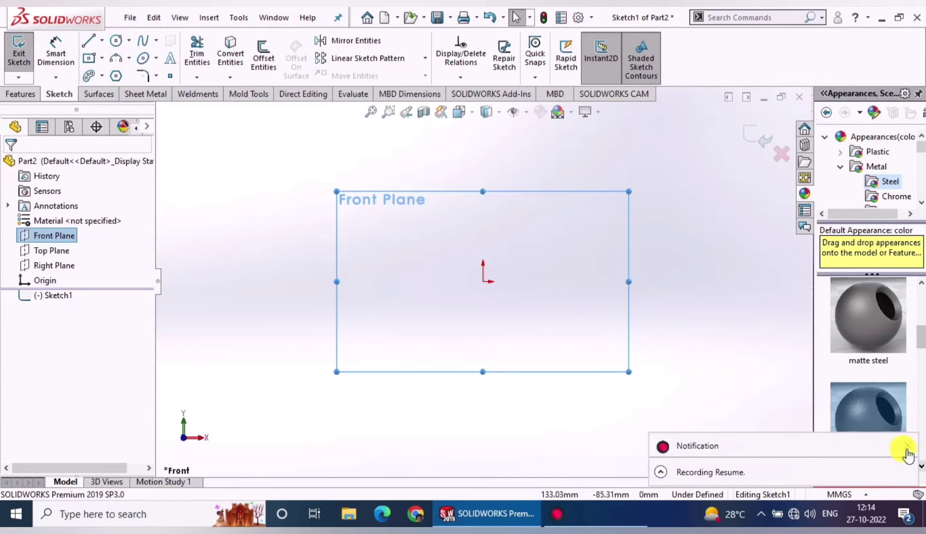
{"action": "left_click", "coordinate": [907, 449]}
{"action": "left_click", "coordinate": [89, 41]}
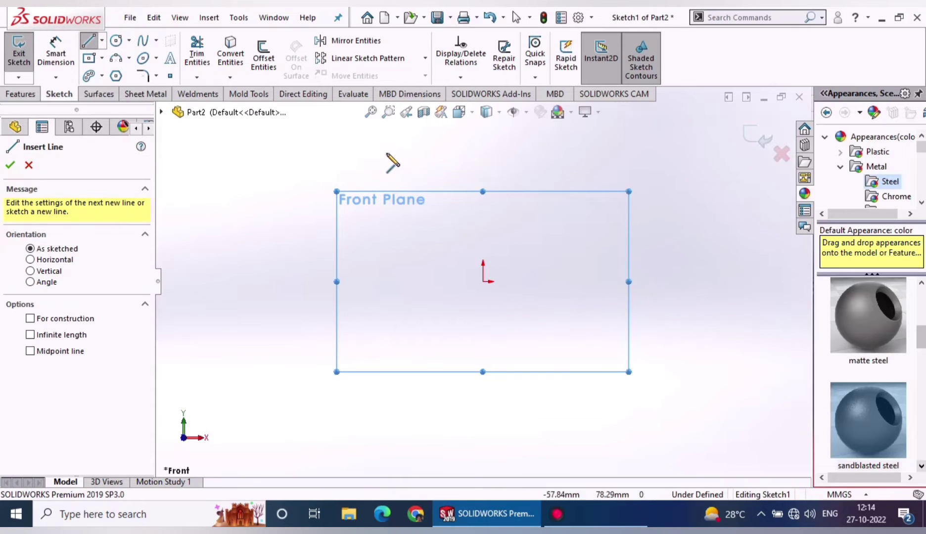
{"action": "left_click", "coordinate": [428, 171]}
{"action": "left_click", "coordinate": [428, 134]}
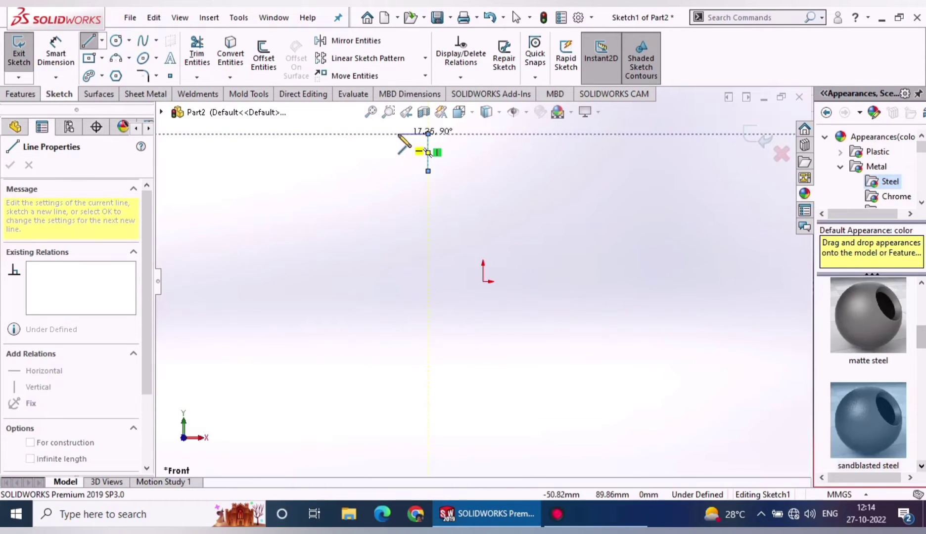
{"action": "left_click", "coordinate": [398, 134]}
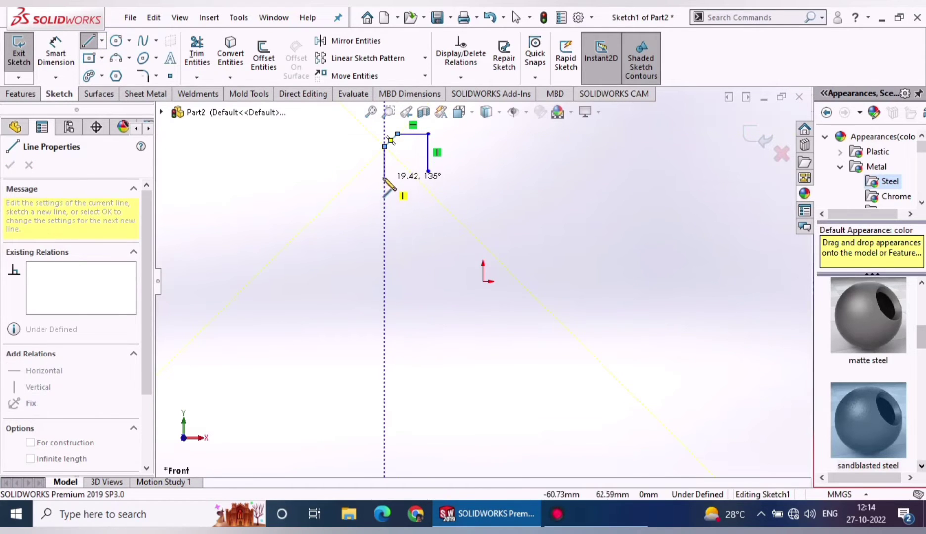
{"action": "left_click", "coordinate": [385, 146]}
{"action": "left_click", "coordinate": [385, 170]}
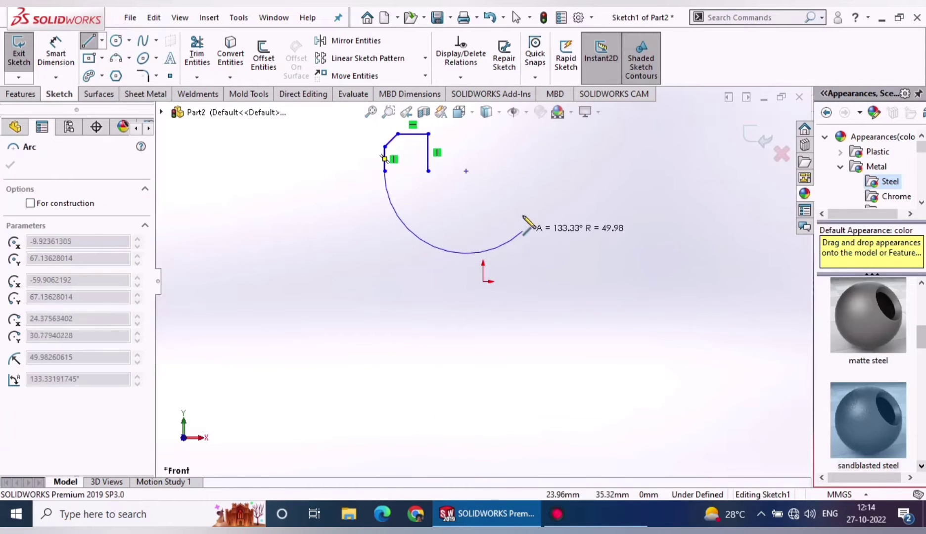
Close the profile with the deep semicircular arc, a horizontal span and a rectangular tab.
{"action": "left_click", "coordinate": [542, 171]}
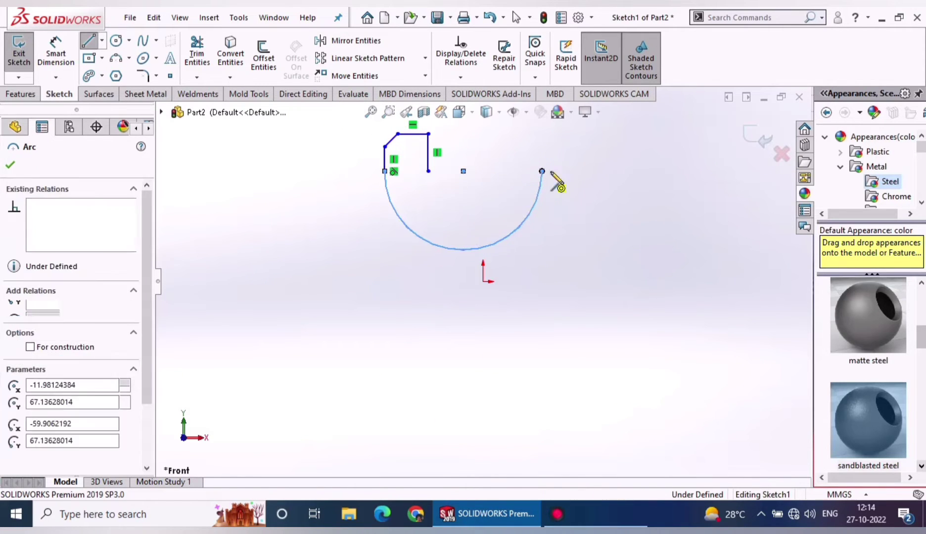
{"action": "left_click", "coordinate": [633, 172]}
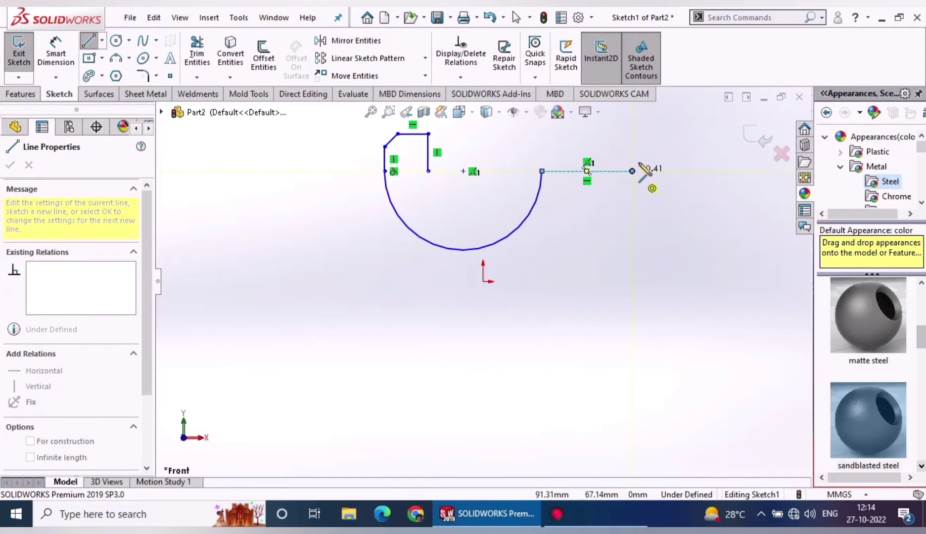
{"action": "left_click", "coordinate": [587, 124]}
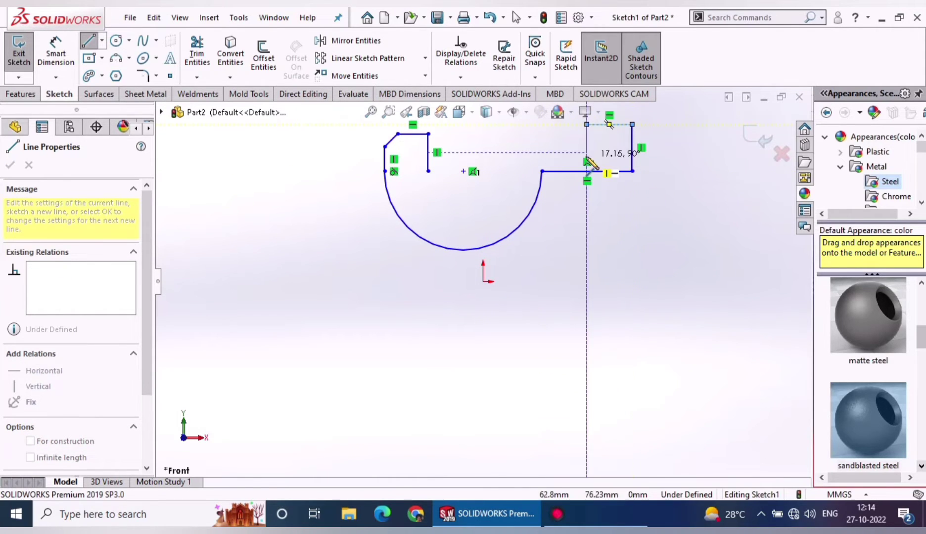
{"action": "left_click", "coordinate": [586, 153]}
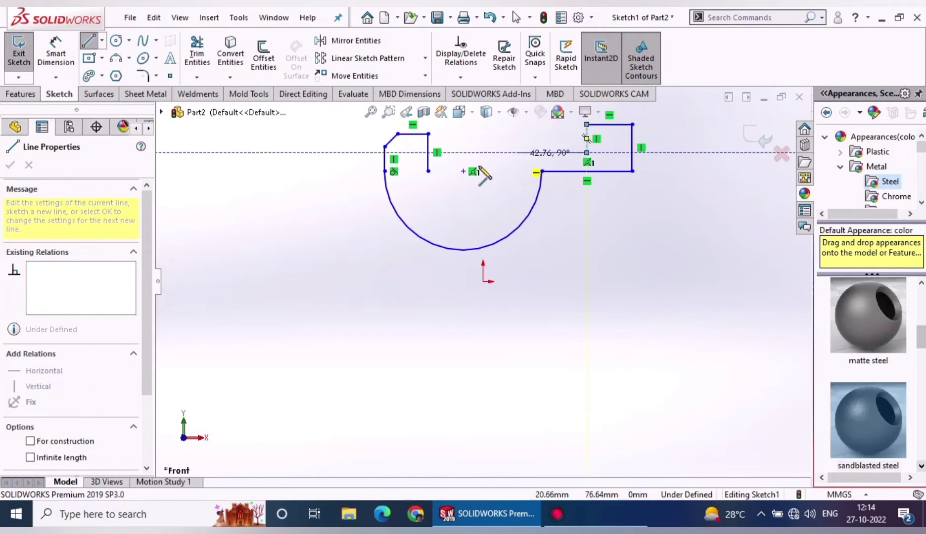
{"action": "left_click", "coordinate": [428, 153]}
{"action": "right_click", "coordinate": [470, 148]}
{"action": "left_click", "coordinate": [501, 112]}
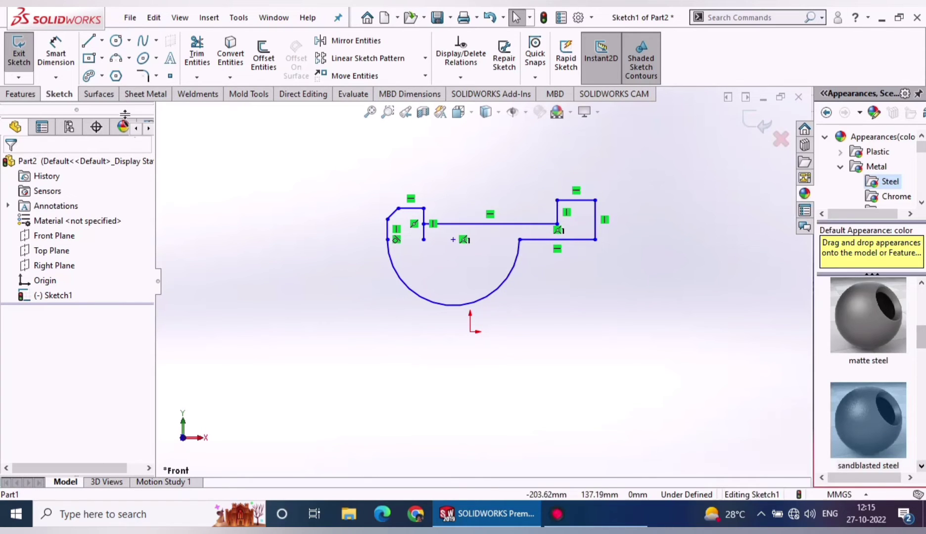
Dimension the arc centre 97.4 mm vertically from the sketch origin.
{"action": "key", "text": "d"}
{"action": "left_click", "coordinate": [470, 332]}
{"action": "left_click", "coordinate": [452, 241]}
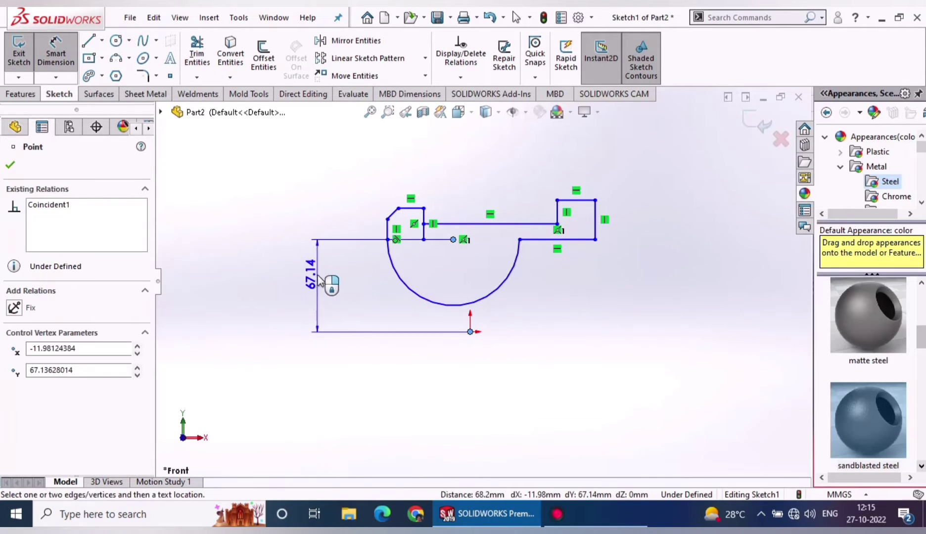
{"action": "left_click", "coordinate": [306, 271]}
{"action": "type", "text": "97.4"}
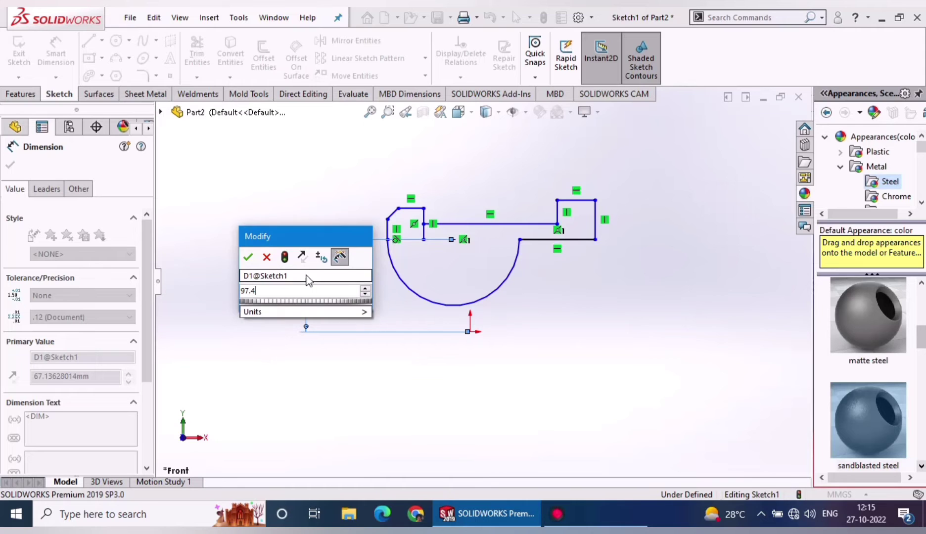
{"action": "left_click", "coordinate": [248, 256]}
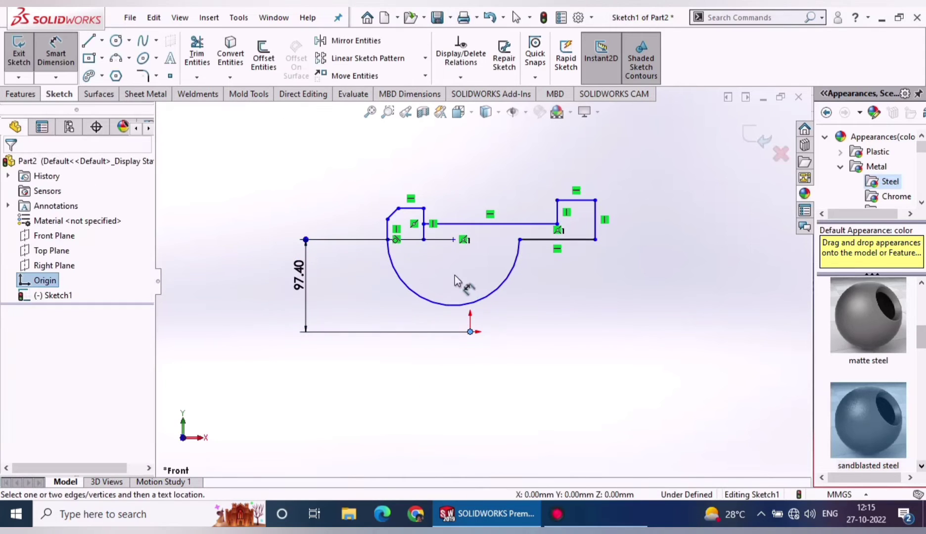
Enlarge the arc radius by +75 to R144.53, dropping a stray aligned dimension.
{"action": "left_click", "coordinate": [453, 240]}
{"action": "left_click", "coordinate": [470, 332]}
{"action": "left_click", "coordinate": [470, 403]}
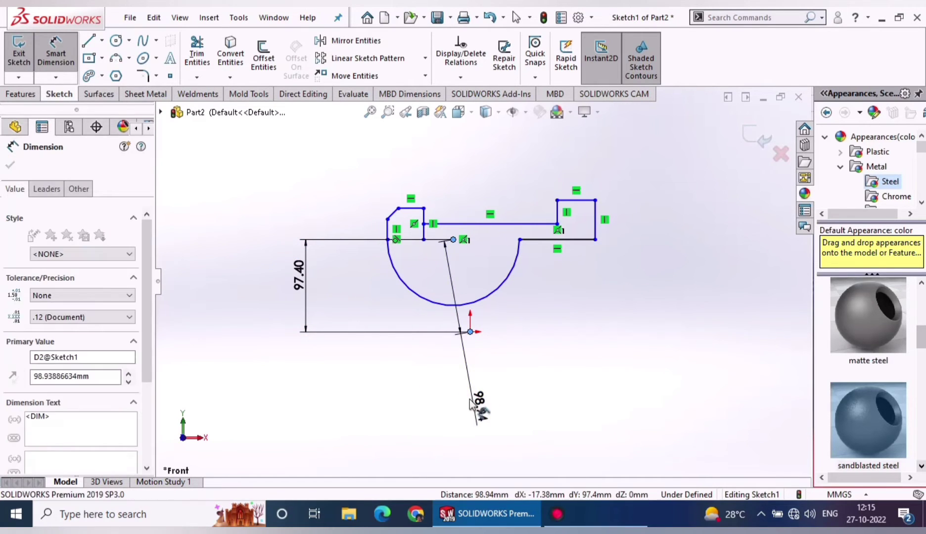
{"action": "left_click", "coordinate": [434, 389]}
{"action": "key", "text": "Escape"}
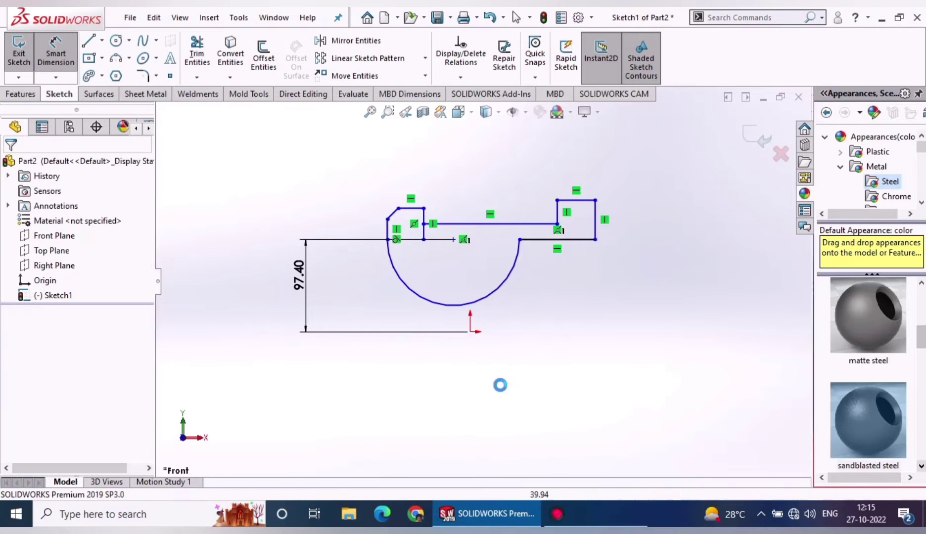
{"action": "left_click", "coordinate": [424, 295]}
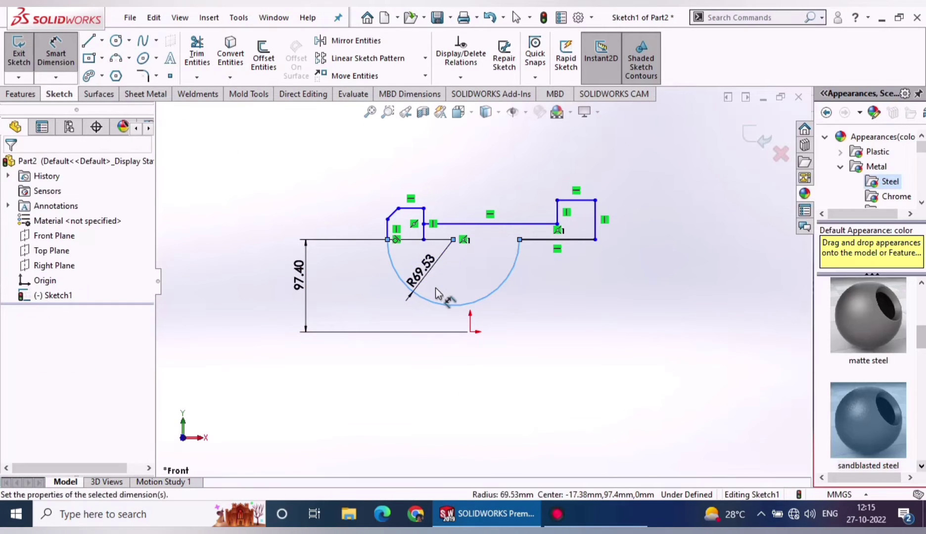
{"action": "type", "text": "+75"}
{"action": "key", "text": "Return"}
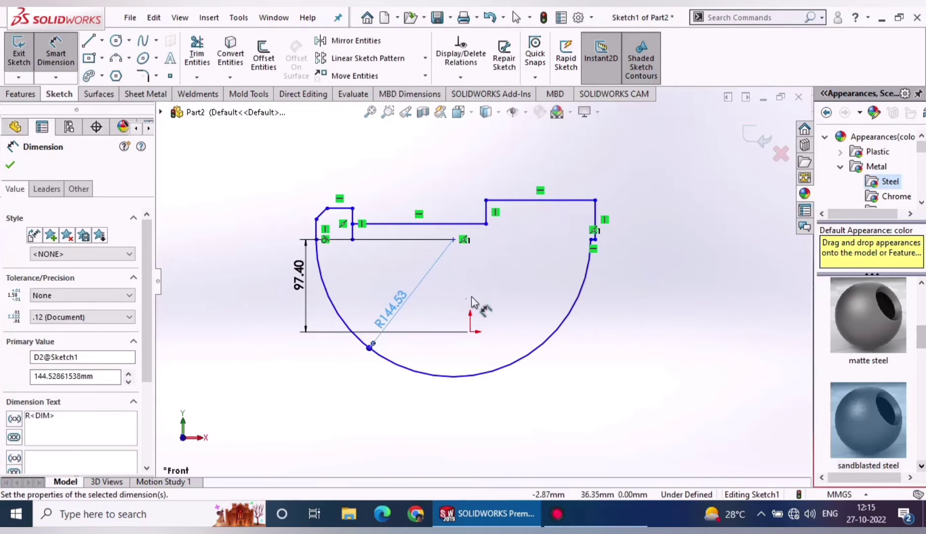
{"action": "key", "text": "Escape"}
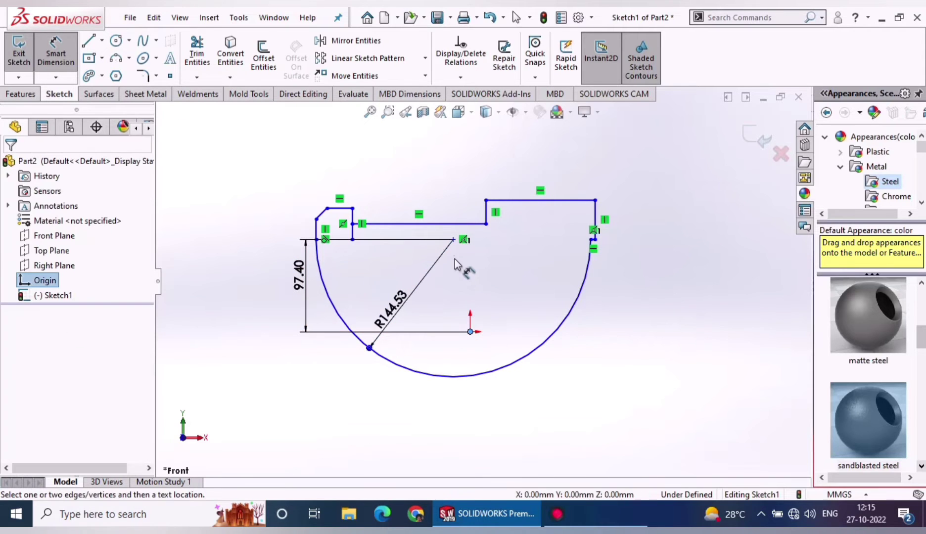
Set the arc centre 40 mm horizontally from the origin.
{"action": "left_click", "coordinate": [453, 240]}
{"action": "left_click", "coordinate": [469, 331]}
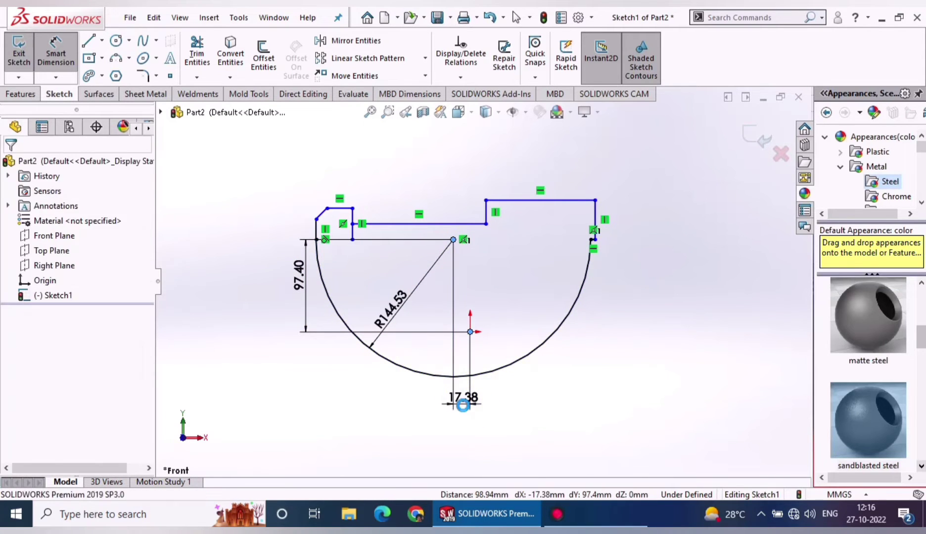
{"action": "left_click", "coordinate": [463, 403]}
{"action": "type", "text": "40"}
{"action": "key", "text": "Return"}
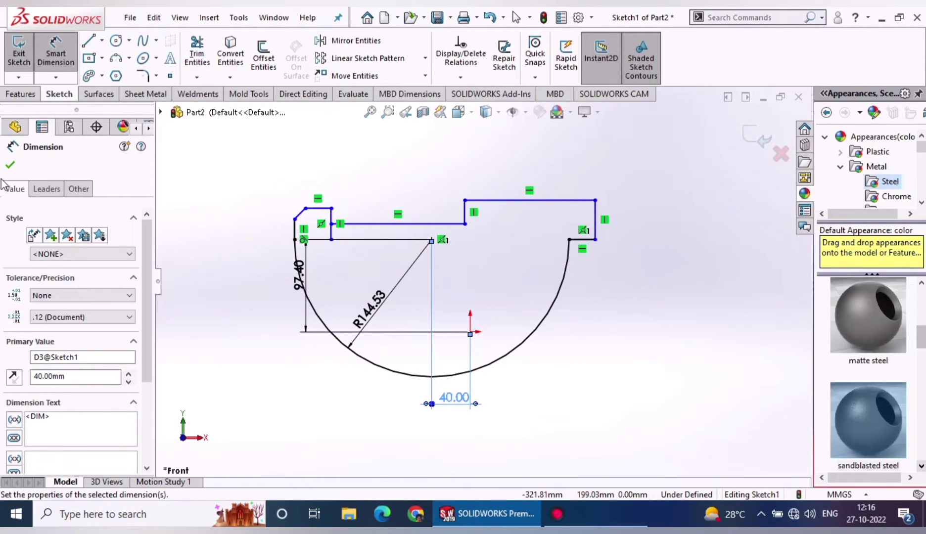
{"action": "left_click", "coordinate": [10, 166]}
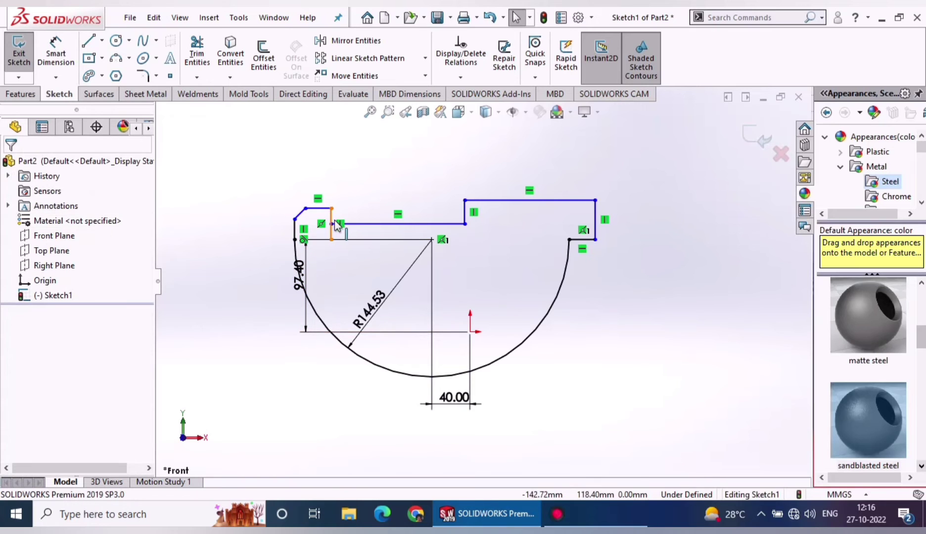
Trim the stray segment, accepting the relation warning, and stretch the right block rightward.
{"action": "left_click", "coordinate": [208, 64]}
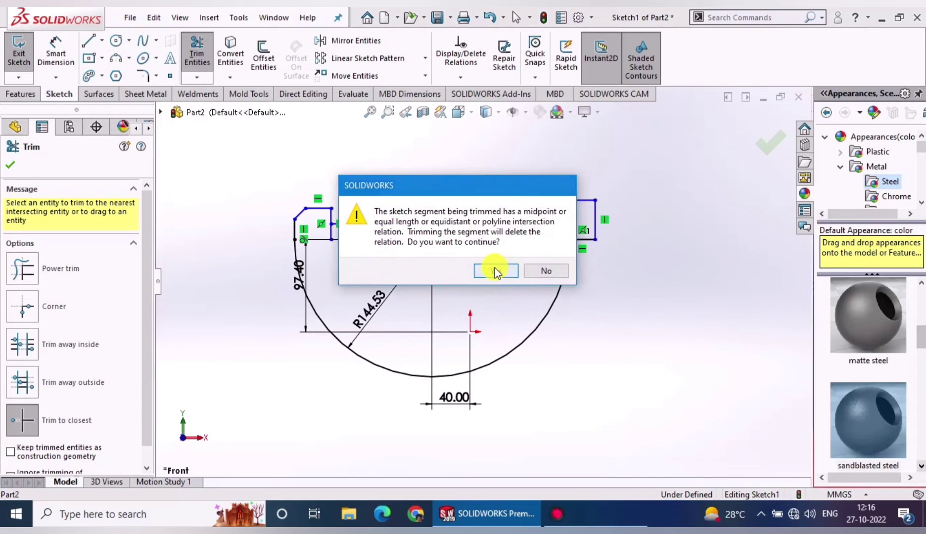
{"action": "left_click", "coordinate": [495, 270]}
{"action": "left_click", "coordinate": [10, 164]}
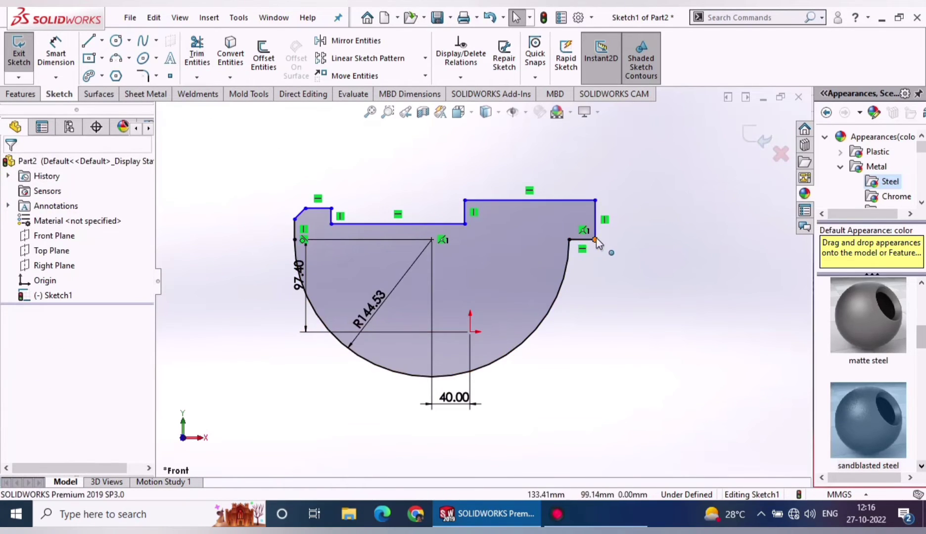
{"action": "left_click_drag", "start_coordinate": [595, 239], "coordinate": [782, 245]}
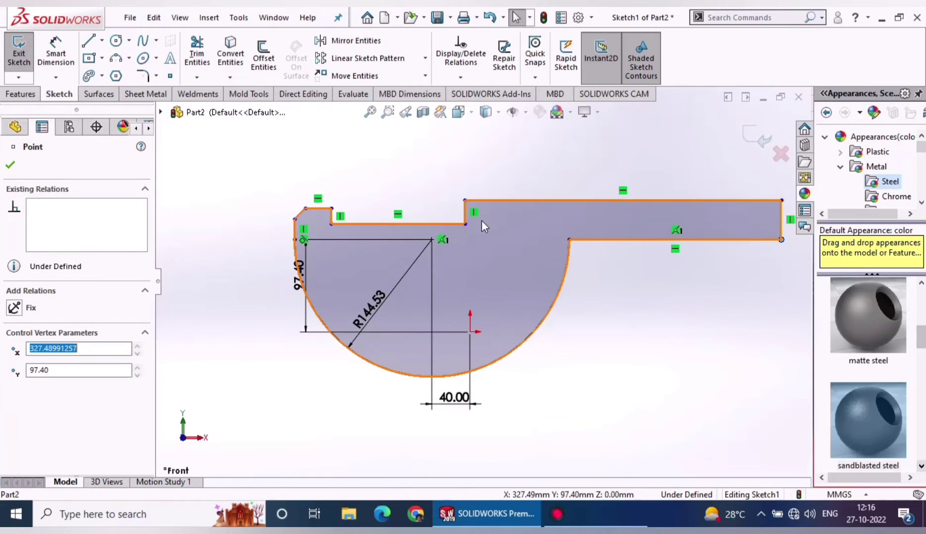
{"action": "key", "text": "z"}
{"action": "mouse_move", "coordinate": [692, 227]}
{"action": "left_mouse_down"}
{"action": "mouse_move", "coordinate": [644, 223]}
{"action": "mouse_move", "coordinate": [662, 222]}
{"action": "left_mouse_up"}
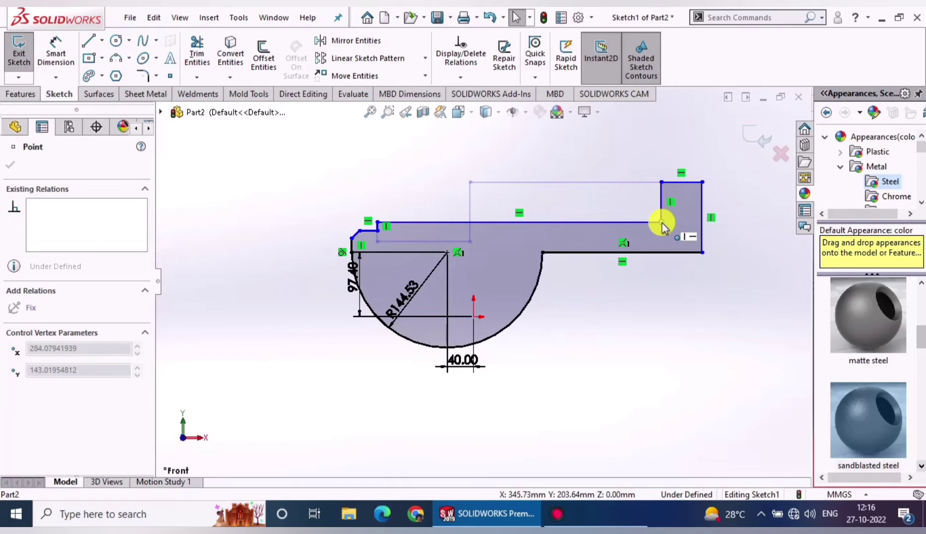
Drag the left-side corner points upward to reshape the left upright.
{"action": "mouse_move", "coordinate": [362, 230]}
{"action": "left_mouse_down"}
{"action": "mouse_move", "coordinate": [377, 208]}
{"action": "mouse_move", "coordinate": [393, 208]}
{"action": "mouse_move", "coordinate": [362, 185]}
{"action": "left_mouse_up"}
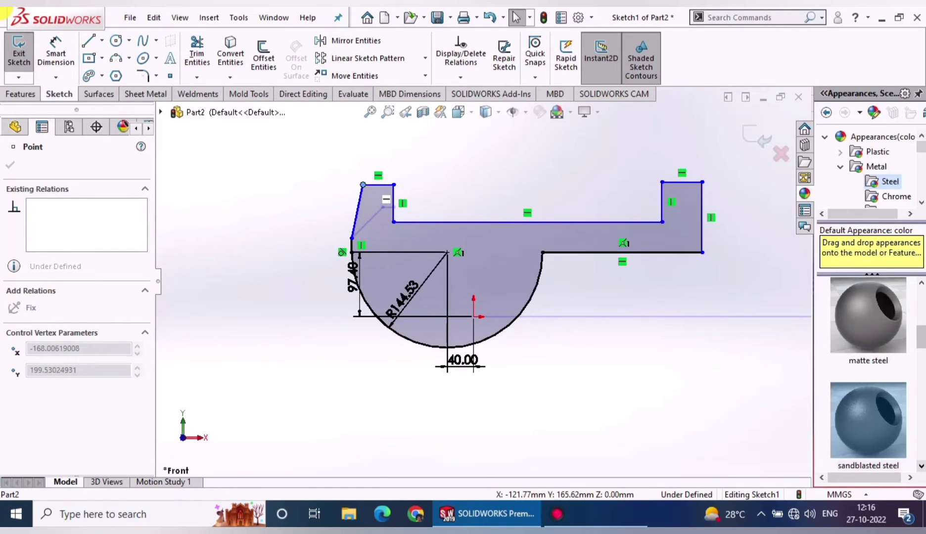
{"action": "left_click", "coordinate": [336, 189]}
{"action": "left_click", "coordinate": [352, 238]}
{"action": "left_click_drag", "start_coordinate": [357, 231], "coordinate": [353, 221]}
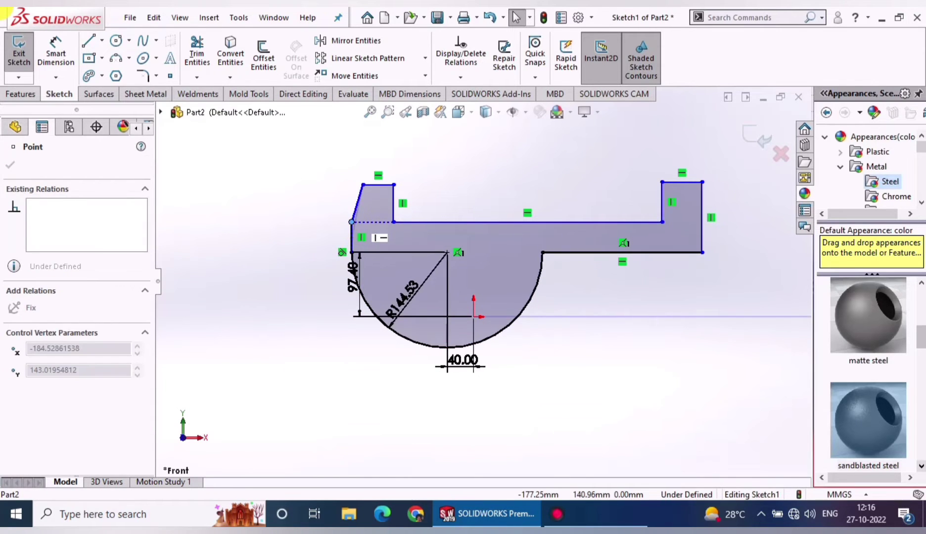
{"action": "left_click", "coordinate": [310, 213]}
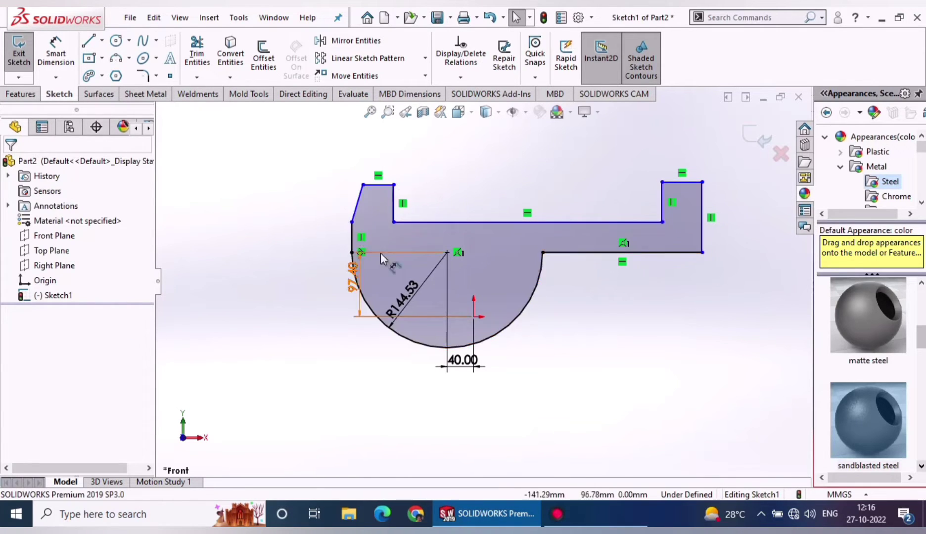
{"action": "left_click_drag", "start_coordinate": [353, 222], "coordinate": [363, 201]}
{"action": "left_click", "coordinate": [312, 185]}
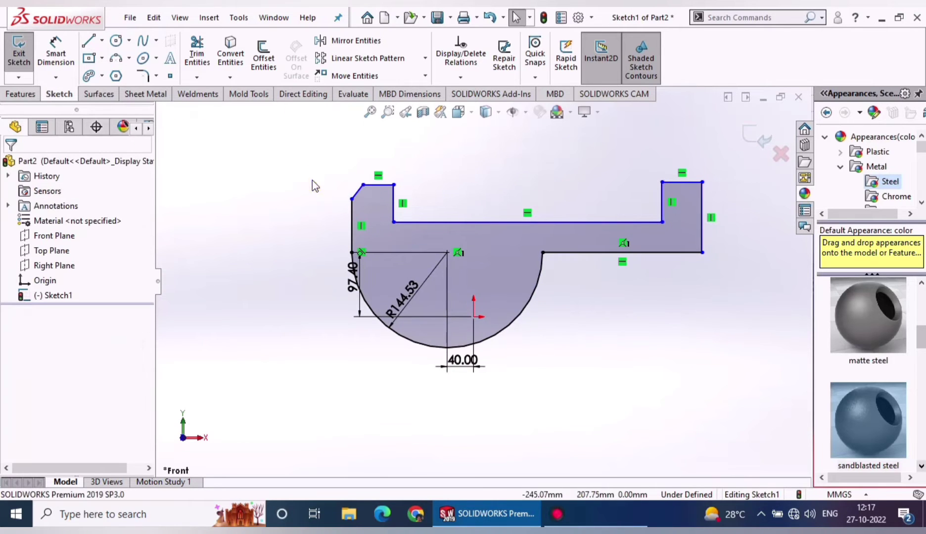
Start a width dimension between the left and right vertical edges, entering 14.
{"action": "right_click_drag", "start_coordinate": [453, 193], "coordinate": [432, 143]}
{"action": "left_click", "coordinate": [354, 236]}
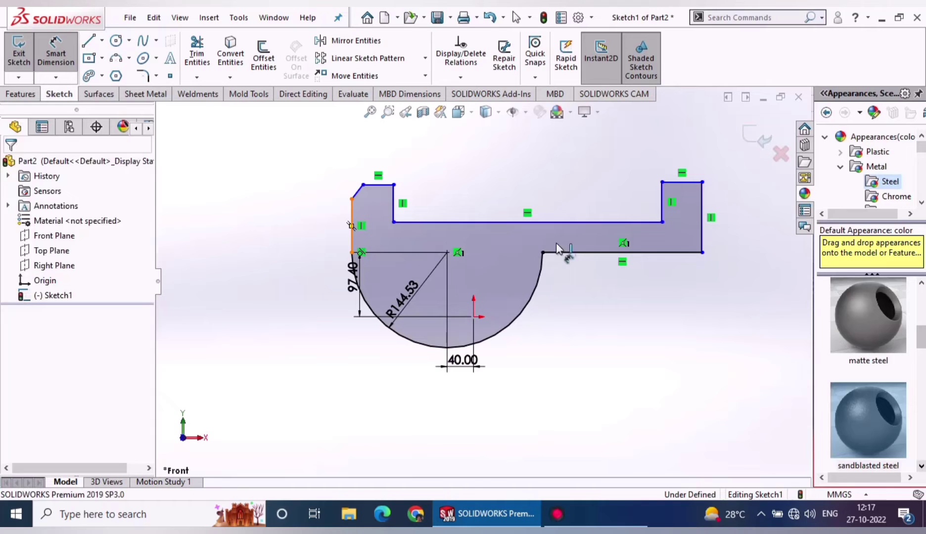
{"action": "left_click", "coordinate": [702, 225]}
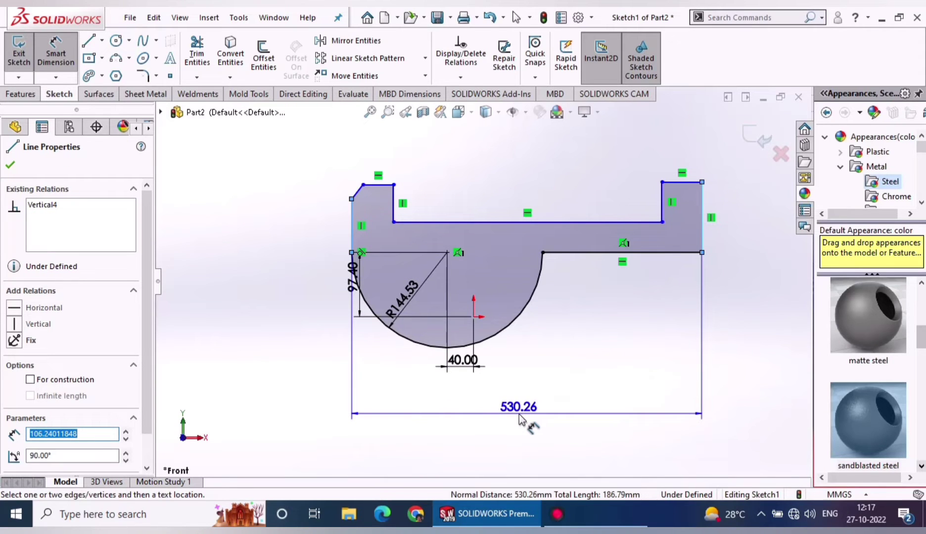
{"action": "left_click", "coordinate": [519, 414]}
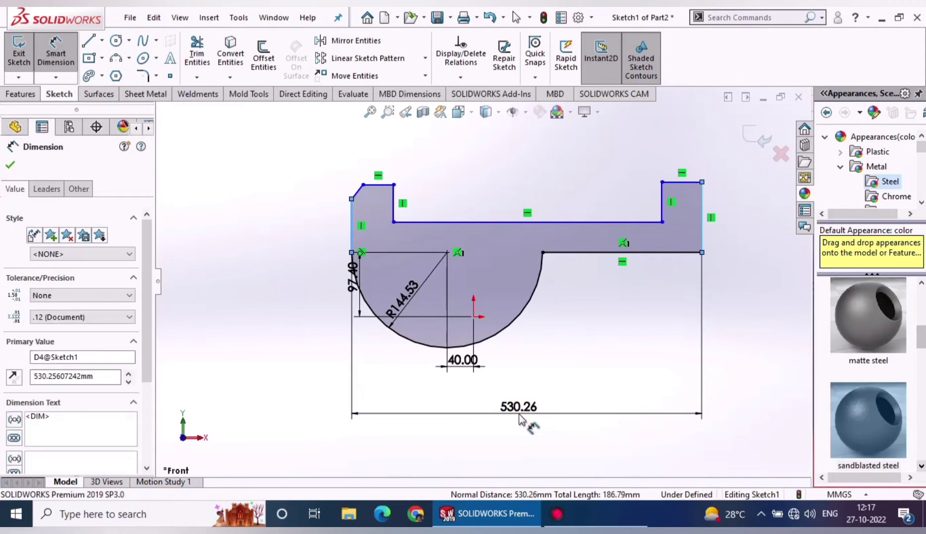
{"action": "type", "text": "14"}
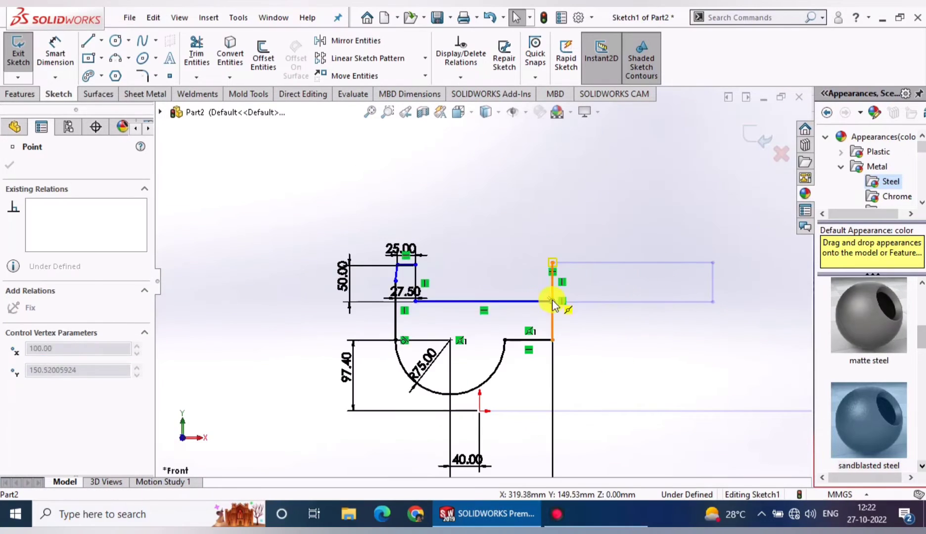
Make the two top edges of the jaw sketch collinear.
{"action": "left_click_drag", "start_coordinate": [536, 310], "coordinate": [533, 309]}
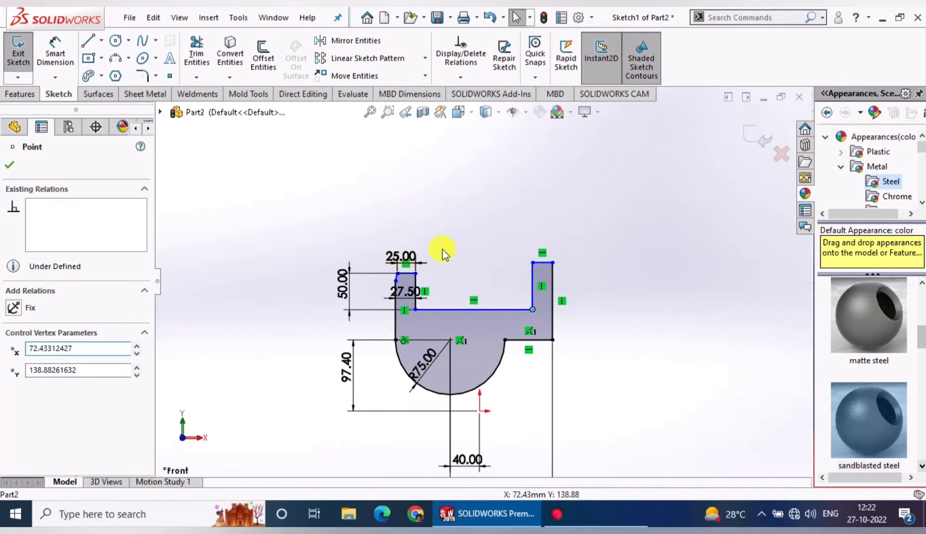
{"action": "left_click", "coordinate": [440, 250]}
{"action": "left_click", "coordinate": [408, 273]}
{"action": "left_click", "coordinate": [542, 262], "text": "ctrl"}
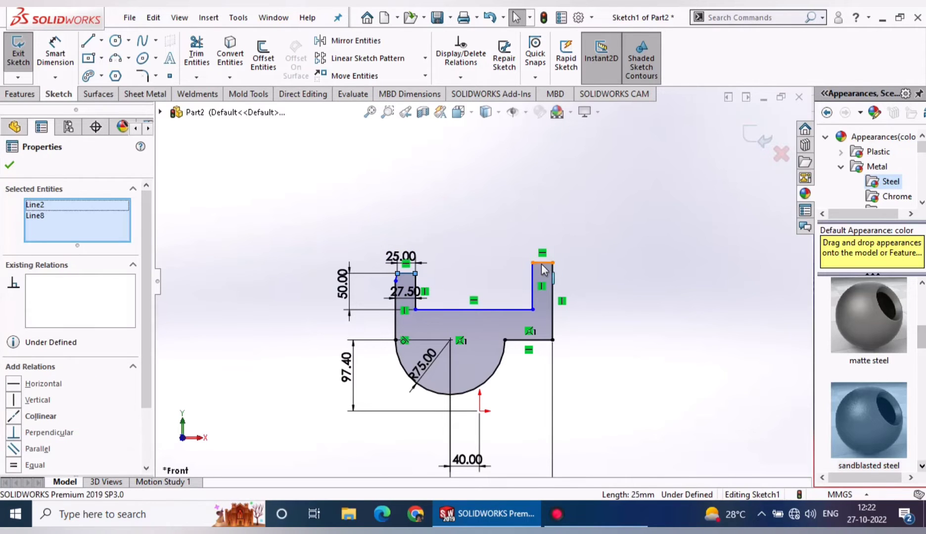
{"action": "left_click", "coordinate": [624, 203]}
{"action": "key", "text": "Escape"}
Dimension the right upright's vertical edge to 70 mm.
{"action": "left_click", "coordinate": [55, 53]}
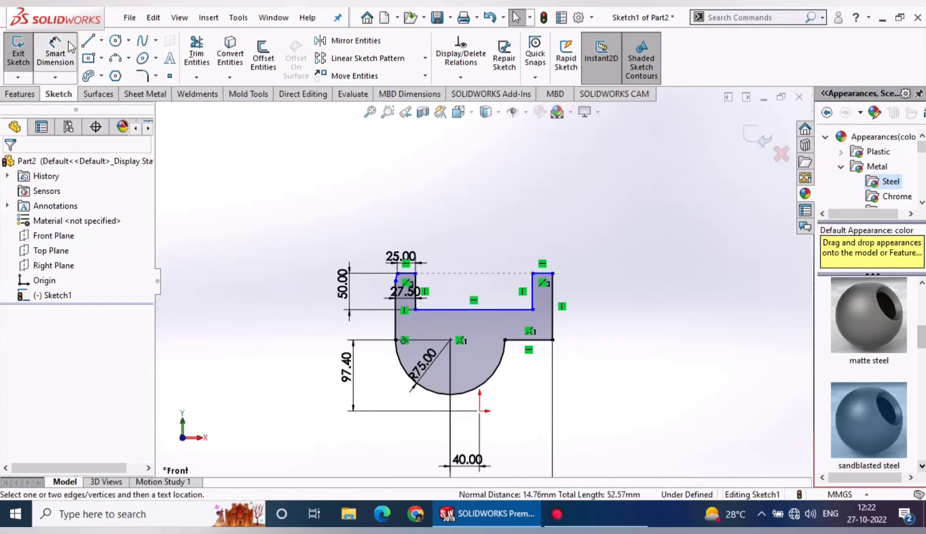
{"action": "left_click", "coordinate": [553, 317]}
{"action": "left_click", "coordinate": [593, 312]}
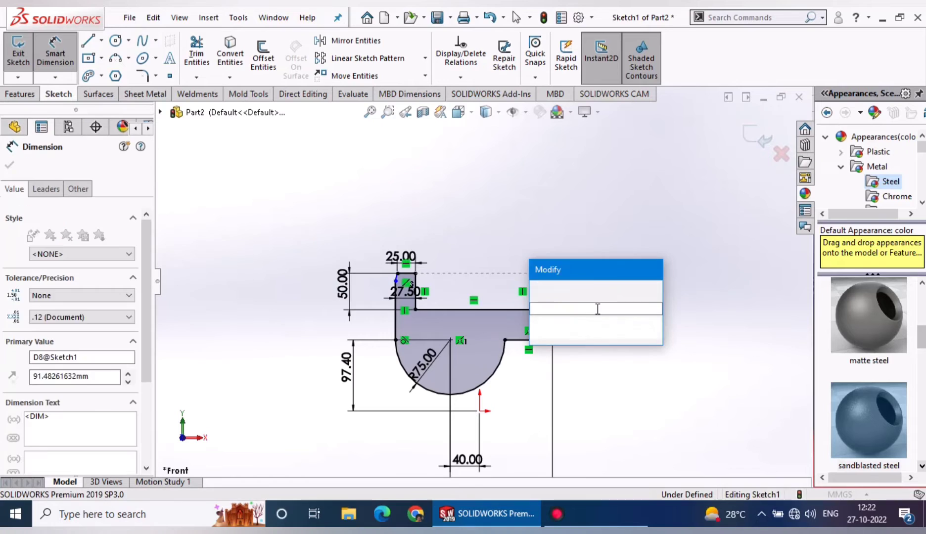
{"action": "type", "text": "70"}
{"action": "key", "text": "Return"}
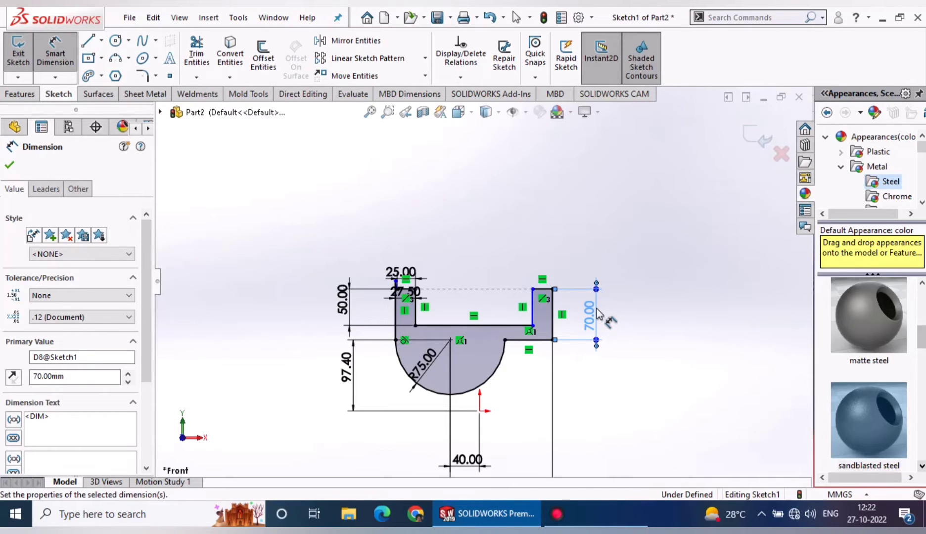
{"action": "scroll", "coordinate": [515, 332], "scroll_direction": "down", "scroll_amount": 2}
{"action": "scroll", "coordinate": [515, 331], "scroll_direction": "down", "scroll_amount": 1}
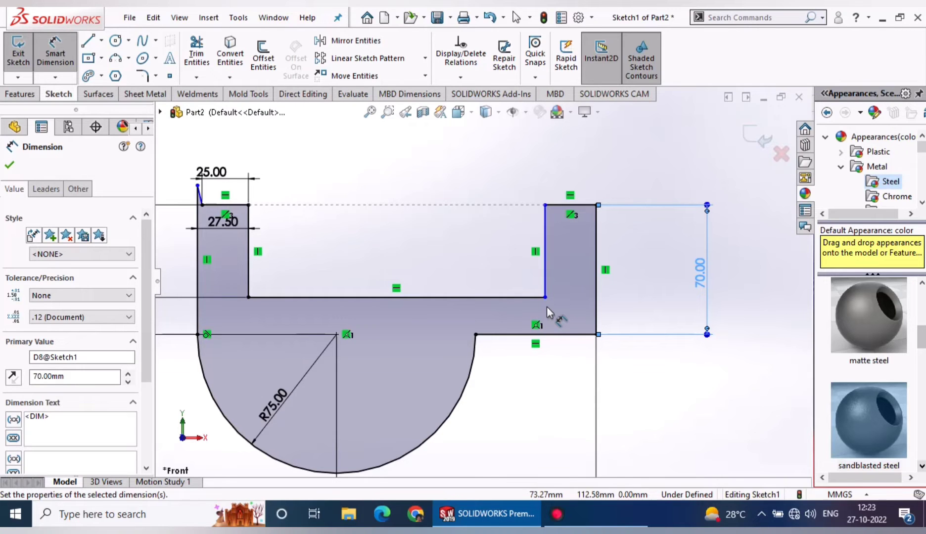
Set the right step's top edge to 20 mm, discarding an over-defining dimension.
{"action": "left_click", "coordinate": [544, 267]}
{"action": "left_click", "coordinate": [490, 262]}
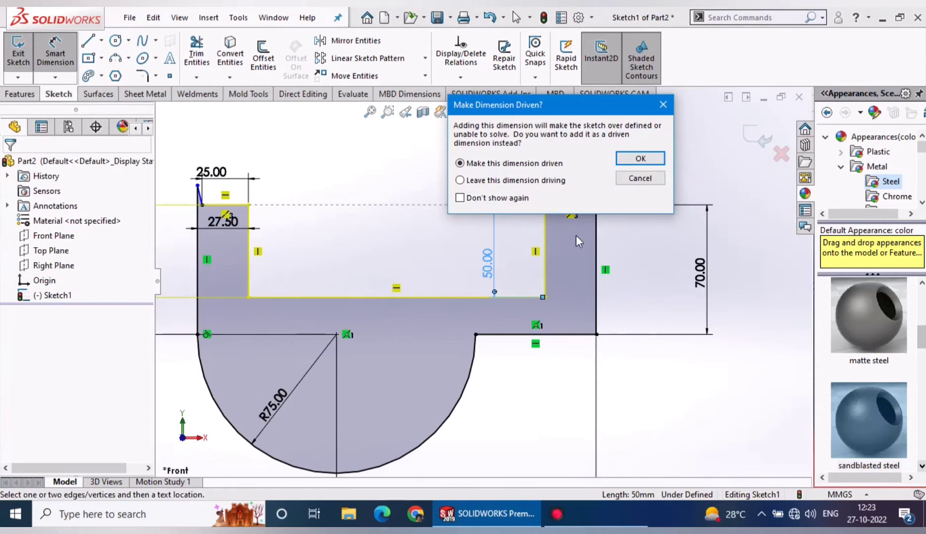
{"action": "left_click", "coordinate": [640, 178]}
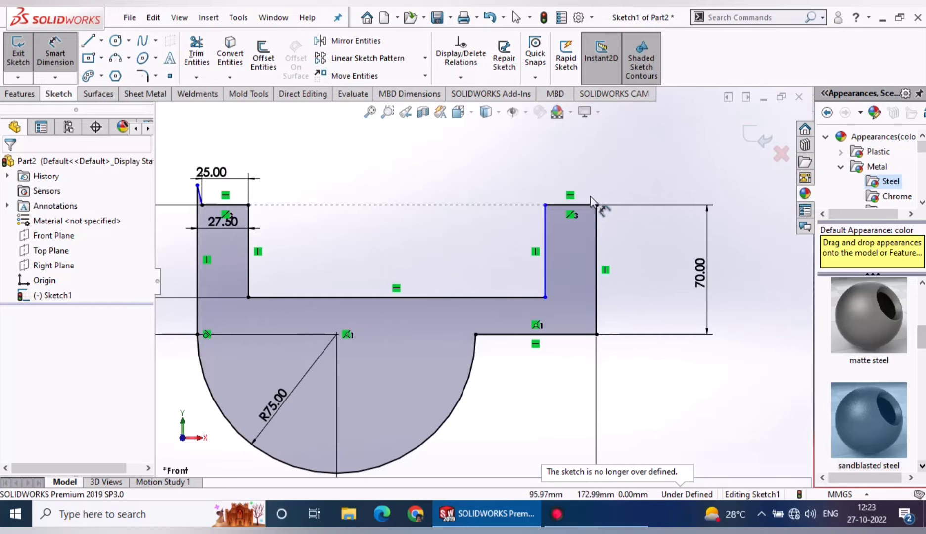
{"action": "left_click", "coordinate": [574, 204]}
{"action": "left_click", "coordinate": [574, 158]}
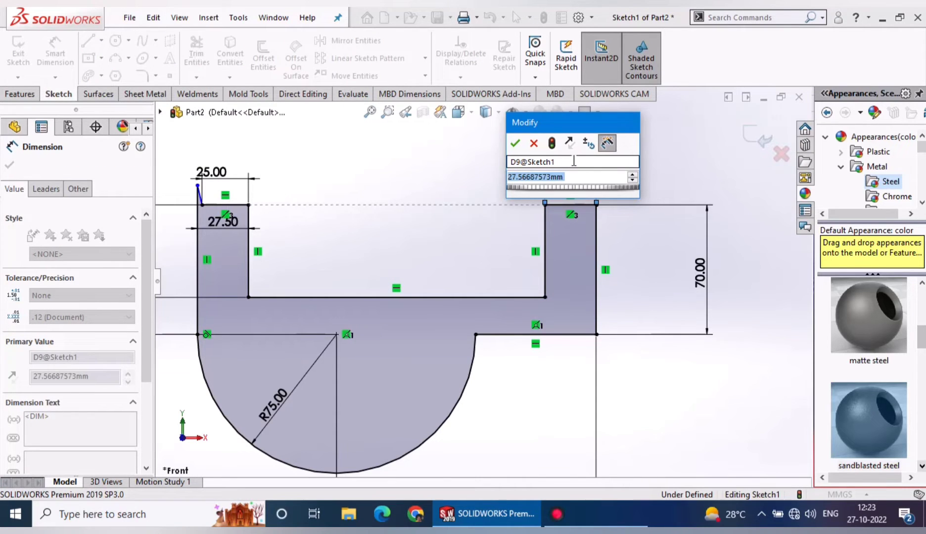
{"action": "type", "text": "20"}
{"action": "key", "text": "Return"}
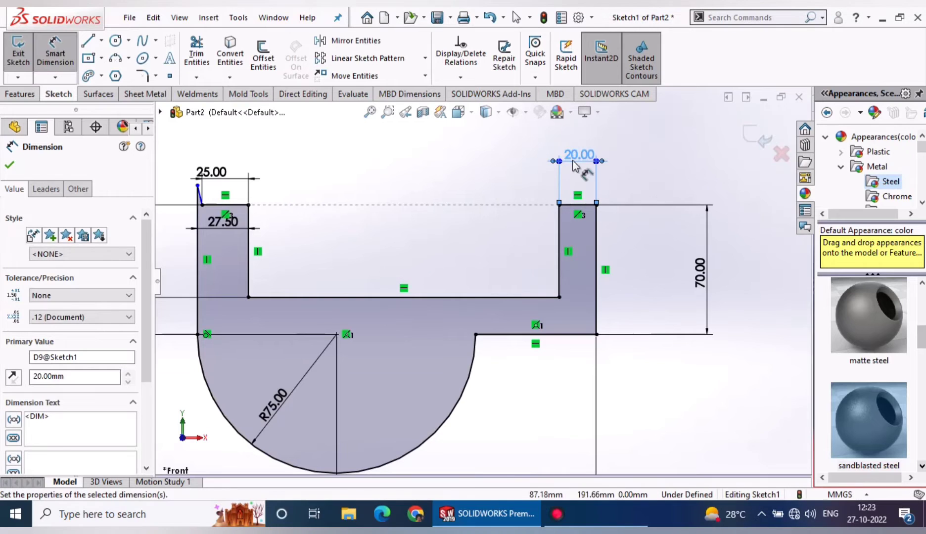
{"action": "key", "text": "Escape"}
Snap the slanted line's end point onto the sketch's left edge.
{"action": "scroll", "coordinate": [193, 197], "scroll_direction": "down", "scroll_amount": 3}
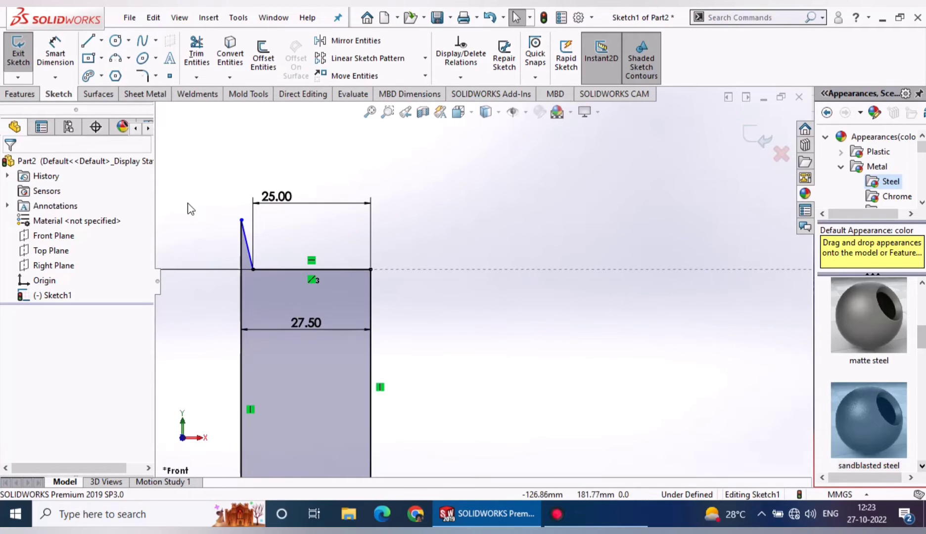
{"action": "left_click_drag", "start_coordinate": [241, 221], "coordinate": [242, 292]}
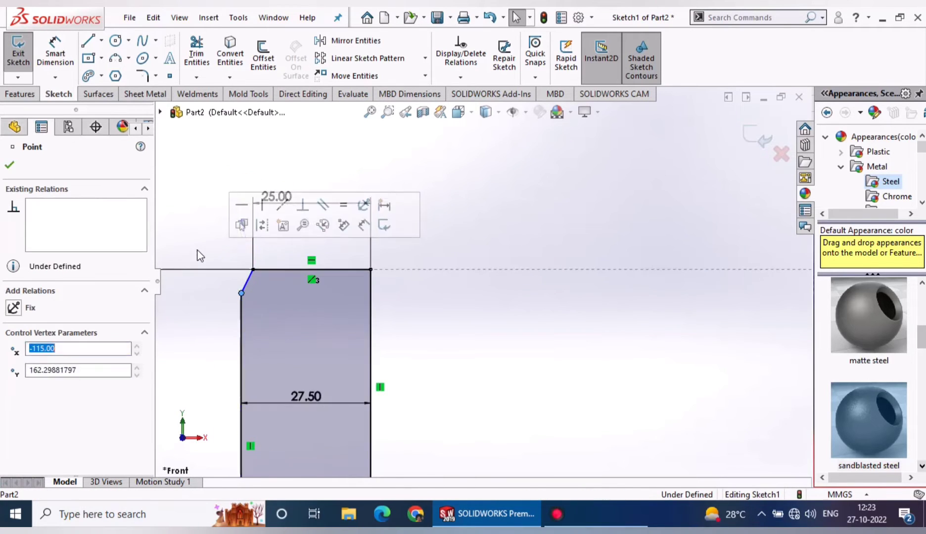
{"action": "key", "text": "Escape"}
{"action": "scroll", "coordinate": [485, 316], "scroll_direction": "up", "scroll_amount": 3}
{"action": "scroll", "coordinate": [485, 312], "scroll_direction": "up", "scroll_amount": 3}
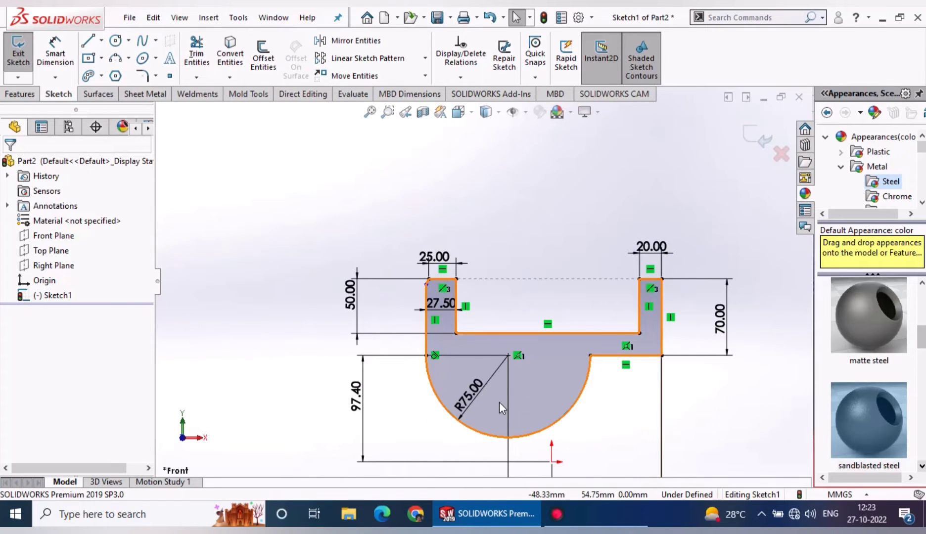
{"action": "scroll", "coordinate": [617, 346], "scroll_direction": "up", "scroll_amount": 2}
{"action": "scroll", "coordinate": [453, 273], "scroll_direction": "up", "scroll_amount": 1}
{"action": "scroll", "coordinate": [453, 273], "scroll_direction": "down", "scroll_amount": 4}
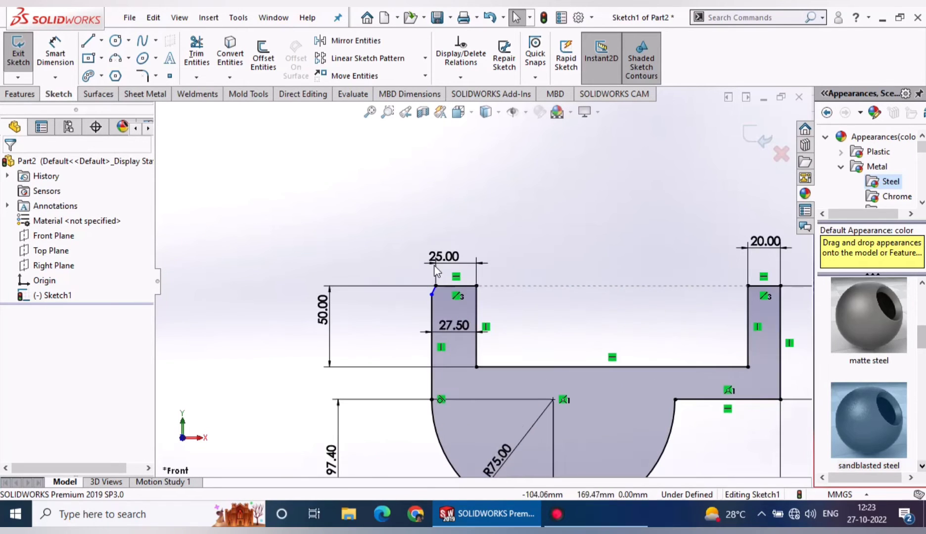
Dimension the top-left chamfer at 225° to the top edge, fully defining Sketch1.
{"action": "left_click", "coordinate": [56, 51]}
{"action": "scroll", "coordinate": [430, 287], "scroll_direction": "down", "scroll_amount": 2}
{"action": "scroll", "coordinate": [435, 306], "scroll_direction": "down", "scroll_amount": 2}
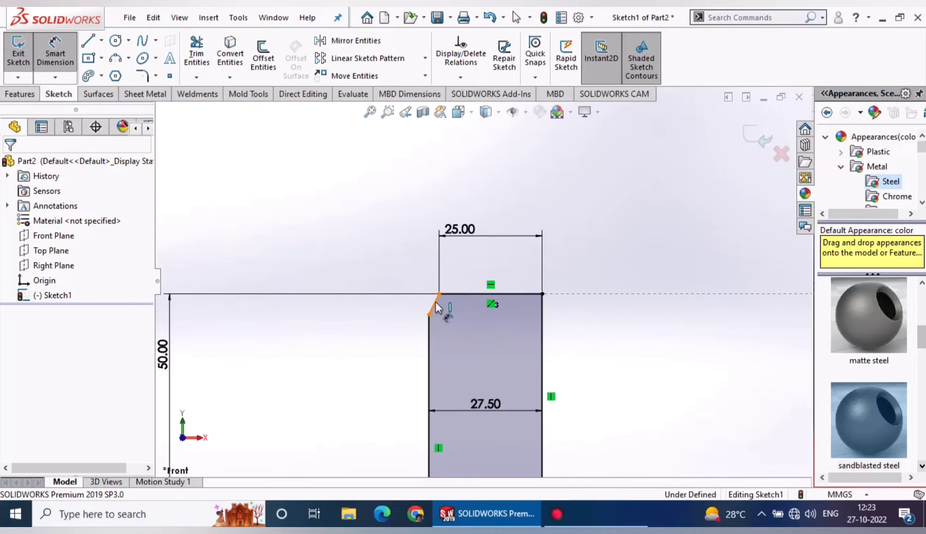
{"action": "left_click", "coordinate": [445, 293]}
{"action": "left_click", "coordinate": [414, 270]}
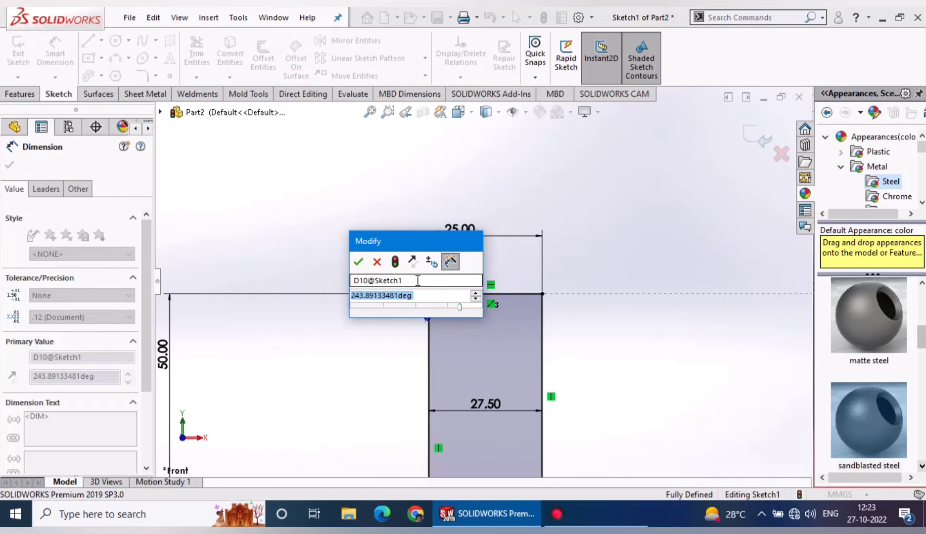
{"action": "type", "text": "2"}
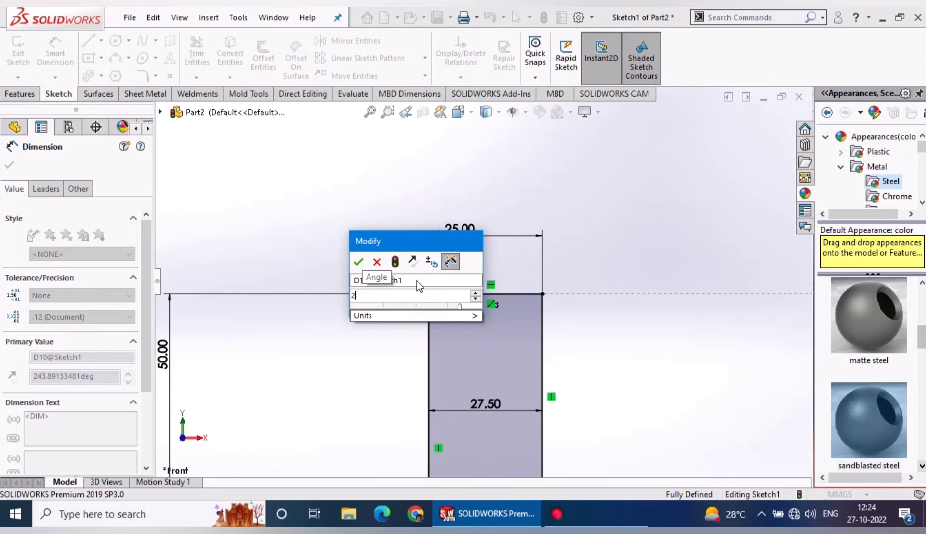
{"action": "type", "text": "25"}
{"action": "key", "text": "Return"}
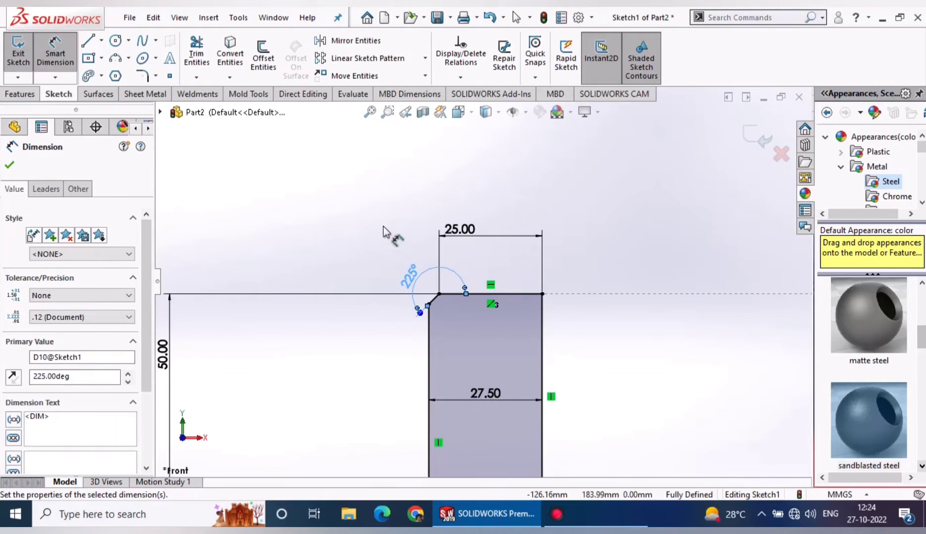
{"action": "key", "text": "Escape"}
{"action": "scroll", "coordinate": [604, 341], "scroll_direction": "up", "scroll_amount": 3}
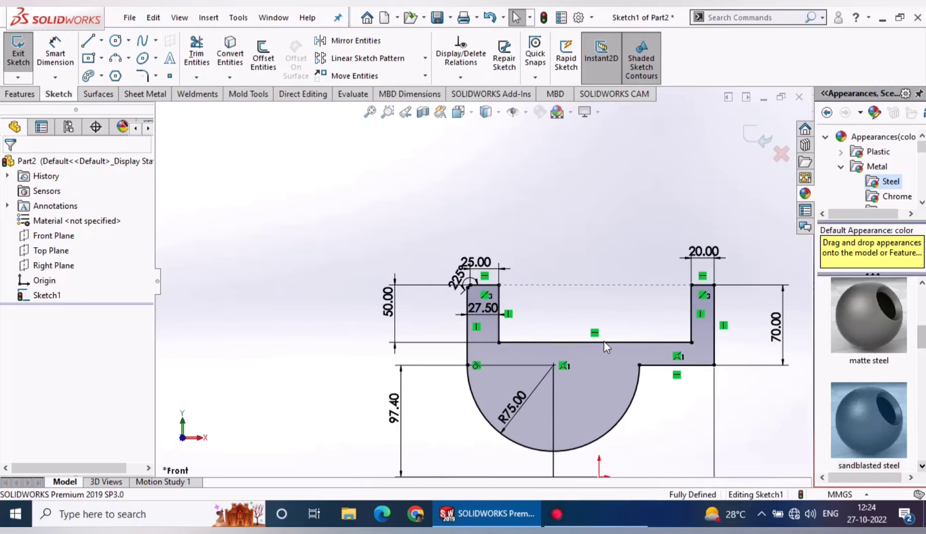
{"action": "mouse_move", "coordinate": [603, 340]}
{"action": "middle_mouse_down"}
{"action": "mouse_move", "coordinate": [568, 369]}
{"action": "mouse_move", "coordinate": [584, 384]}
{"action": "middle_mouse_up"}
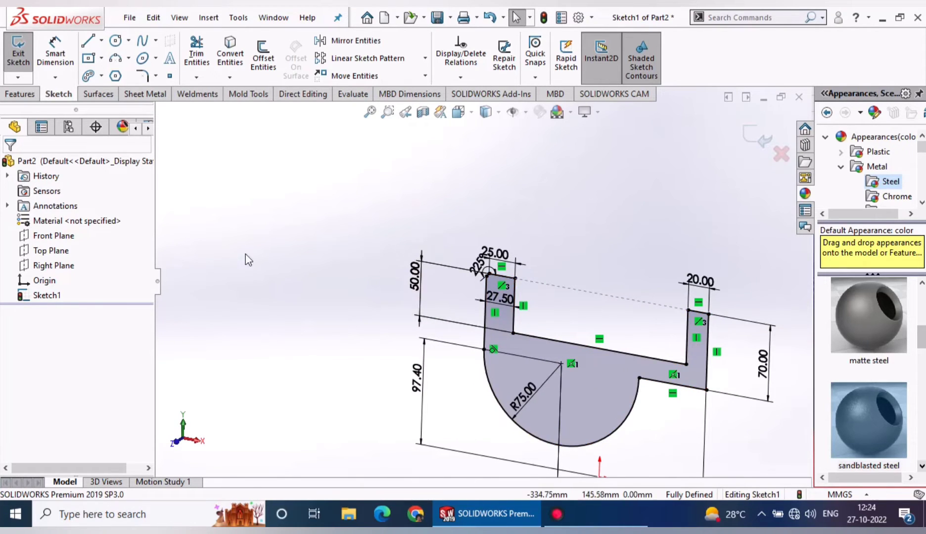
Extrude Sketch1 120 mm with the Mid Plane end condition into Boss-Extrude1.
{"action": "left_click", "coordinate": [20, 94]}
{"action": "left_click", "coordinate": [23, 55]}
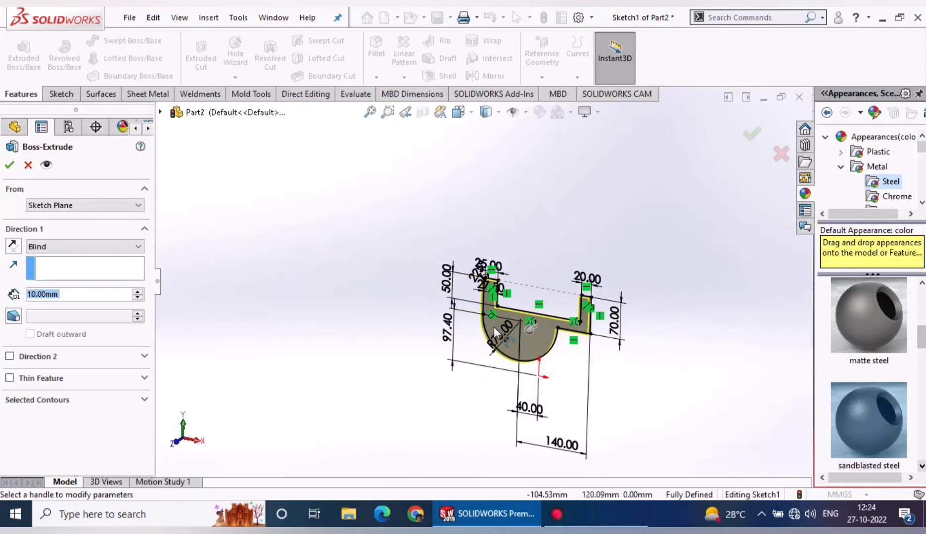
{"action": "left_click", "coordinate": [84, 246]}
{"action": "left_click", "coordinate": [74, 303]}
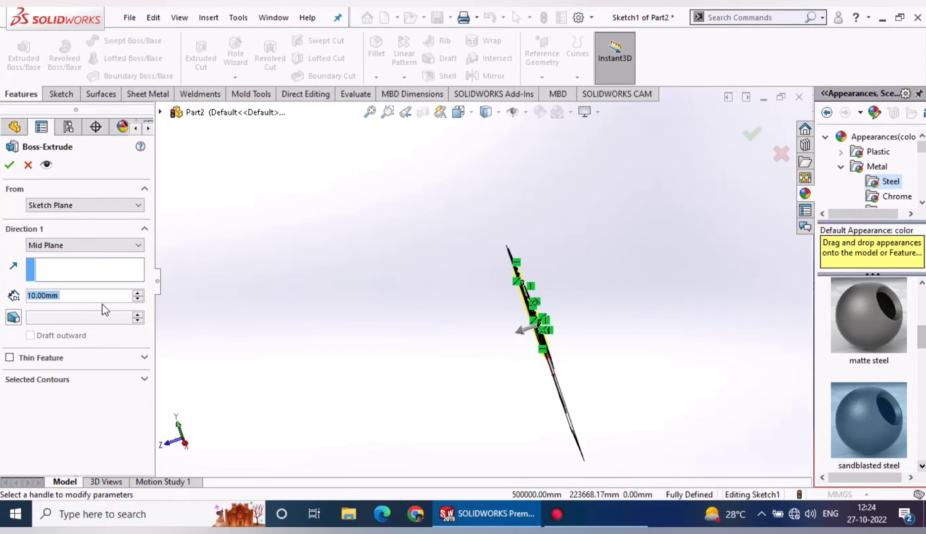
{"action": "type", "text": "120"}
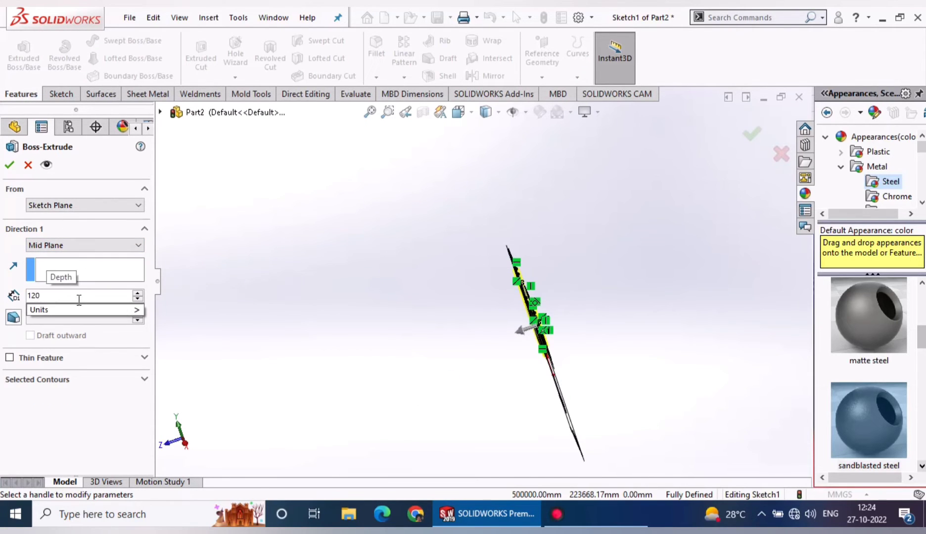
{"action": "key", "text": "Return"}
{"action": "mouse_move", "coordinate": [241, 349]}
{"action": "middle_mouse_down"}
{"action": "mouse_move", "coordinate": [379, 382]}
{"action": "mouse_move", "coordinate": [326, 352]}
{"action": "middle_mouse_up"}
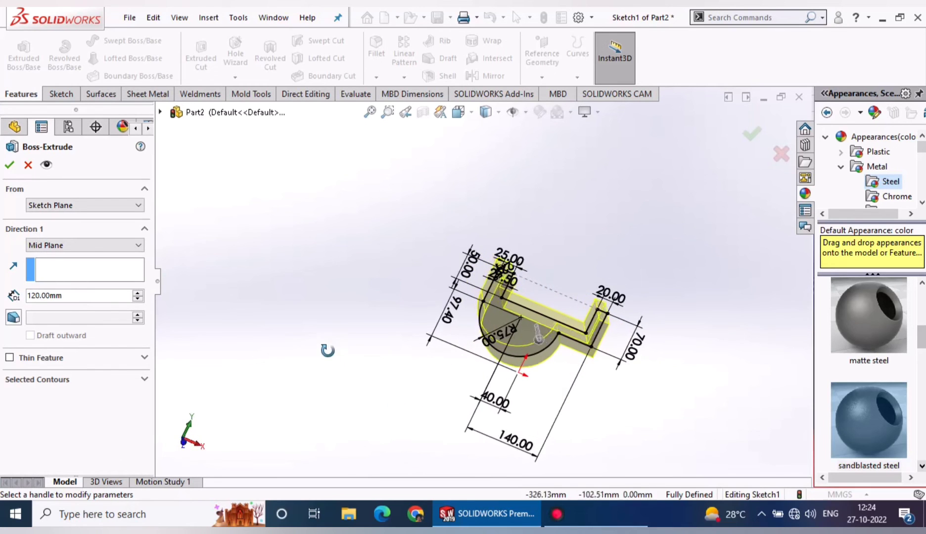
{"action": "left_click", "coordinate": [10, 165]}
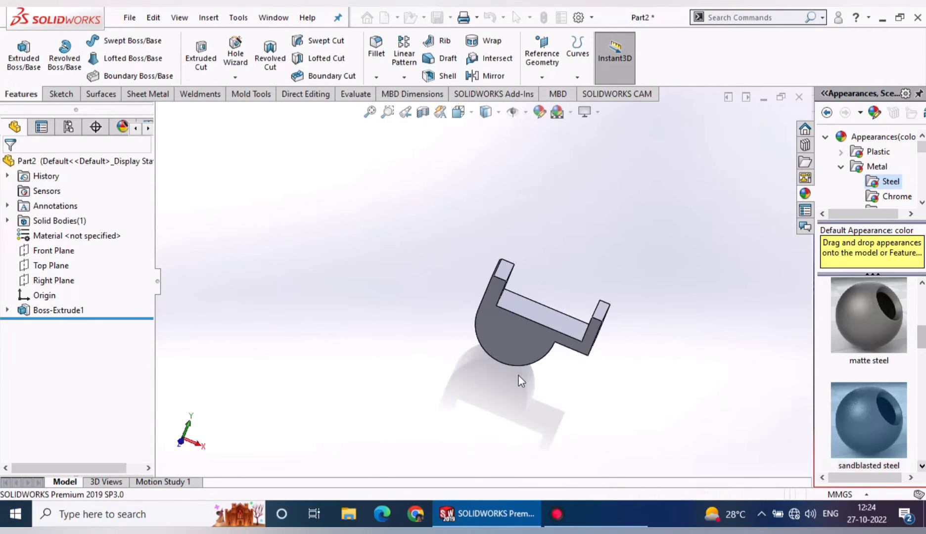
Start Sketch2 on the inner face of the left upright.
{"action": "mouse_move", "coordinate": [518, 376]}
{"action": "middle_mouse_down"}
{"action": "mouse_move", "coordinate": [552, 347]}
{"action": "mouse_move", "coordinate": [601, 388]}
{"action": "mouse_move", "coordinate": [548, 356]}
{"action": "middle_mouse_up"}
{"action": "scroll", "coordinate": [458, 313], "scroll_direction": "down", "scroll_amount": 5}
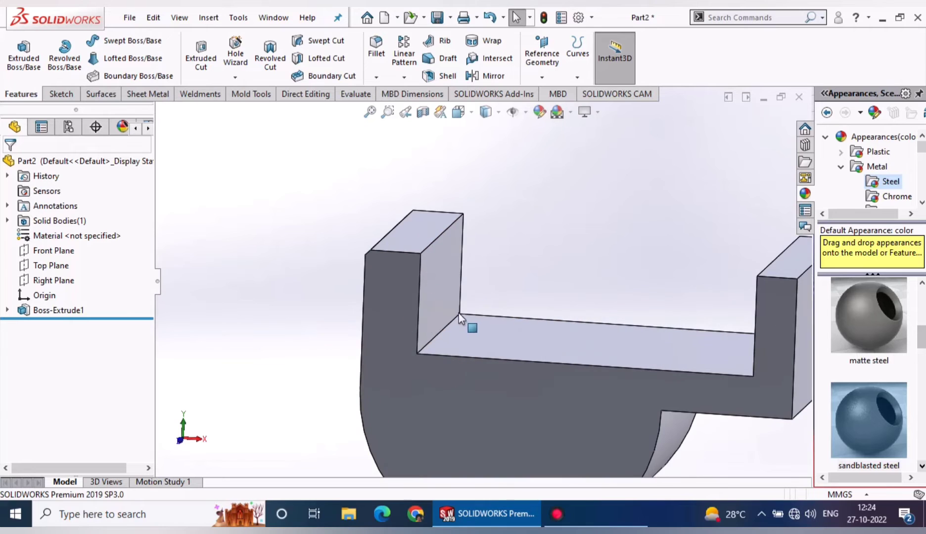
{"action": "left_click", "coordinate": [457, 285]}
{"action": "left_click", "coordinate": [486, 254]}
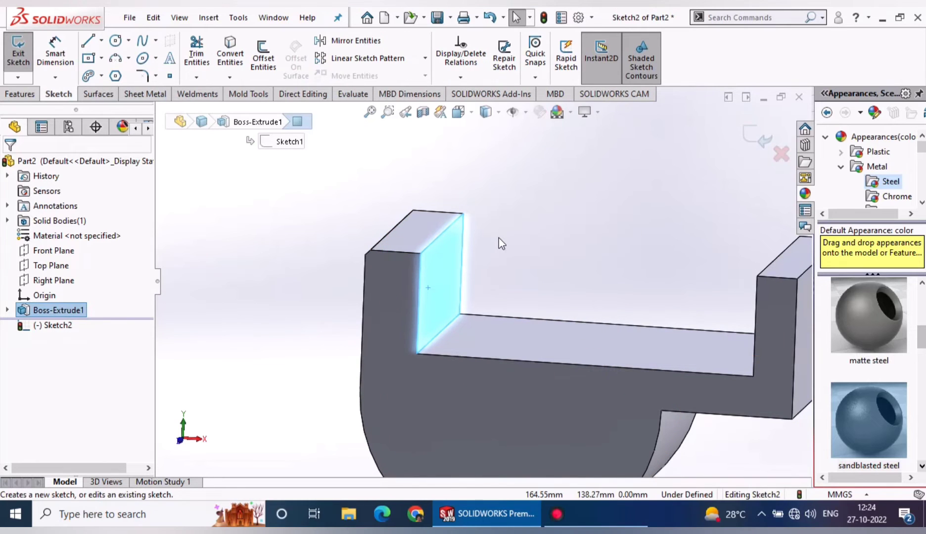
{"action": "left_click", "coordinate": [88, 58]}
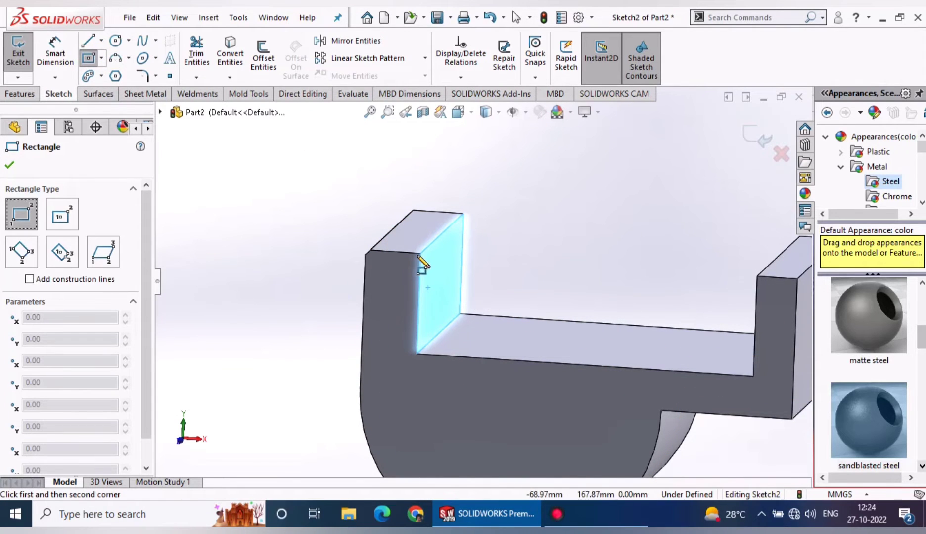
Draw a thin corner rectangle from the upright's inner bottom corner, replacing a misplaced first attempt.
{"action": "middle_click_drag", "start_coordinate": [486, 290], "coordinate": [356, 292]}
{"action": "left_click", "coordinate": [284, 268]}
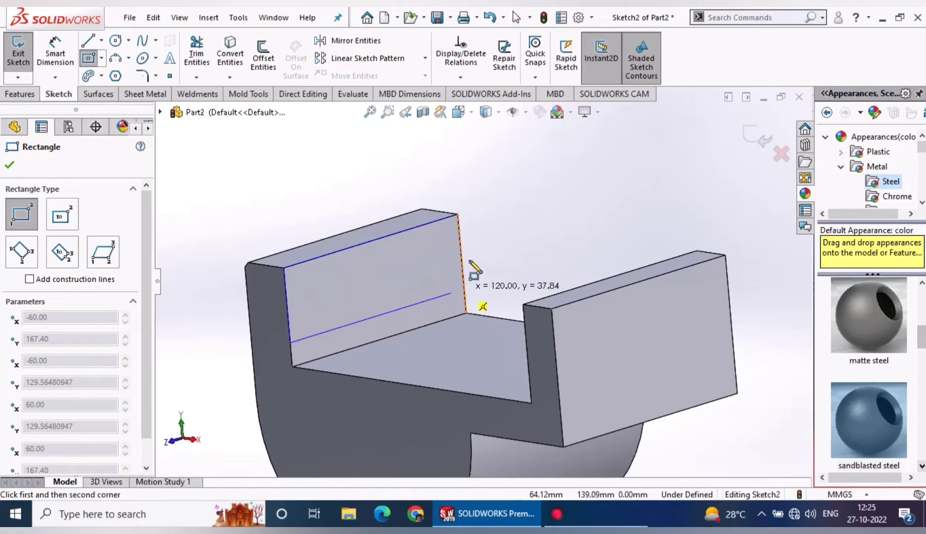
{"action": "key", "text": "Escape"}
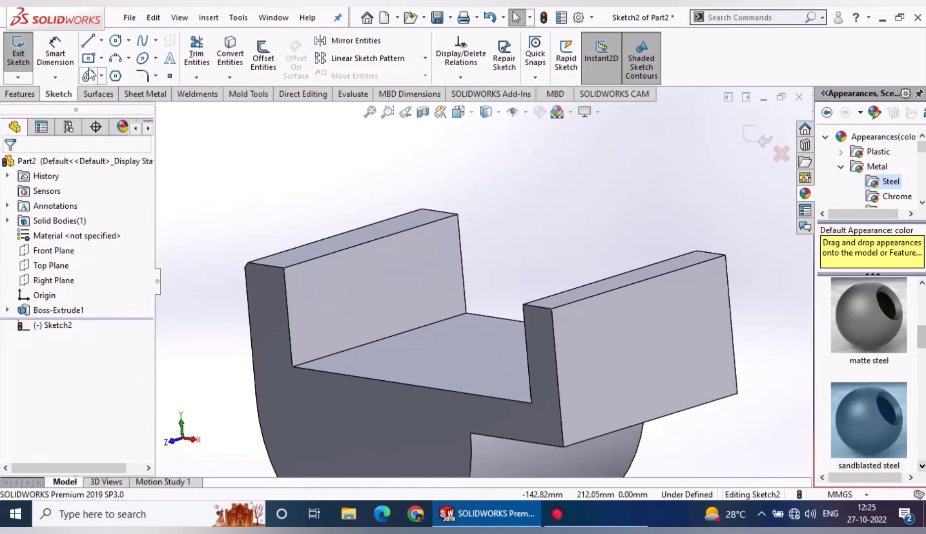
{"action": "left_click", "coordinate": [88, 58]}
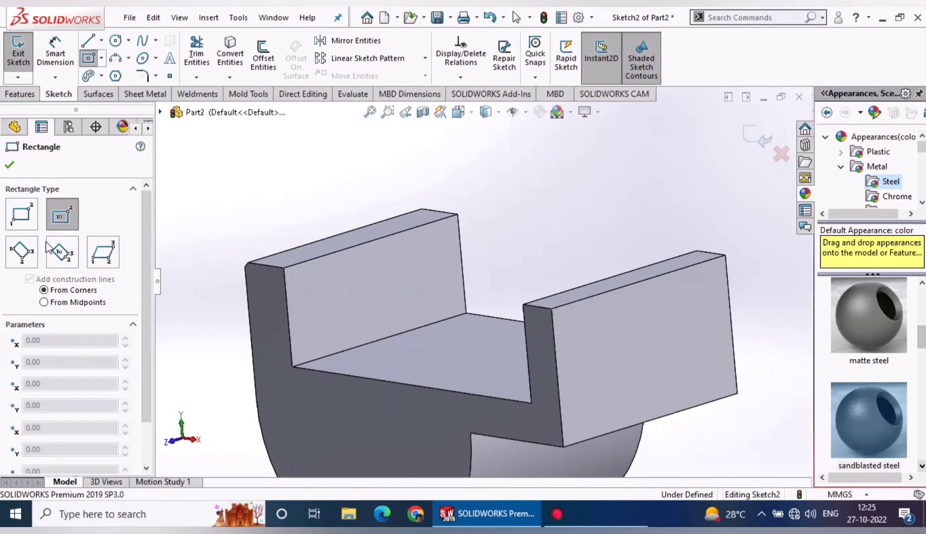
{"action": "left_click", "coordinate": [292, 366]}
{"action": "left_click", "coordinate": [465, 295]}
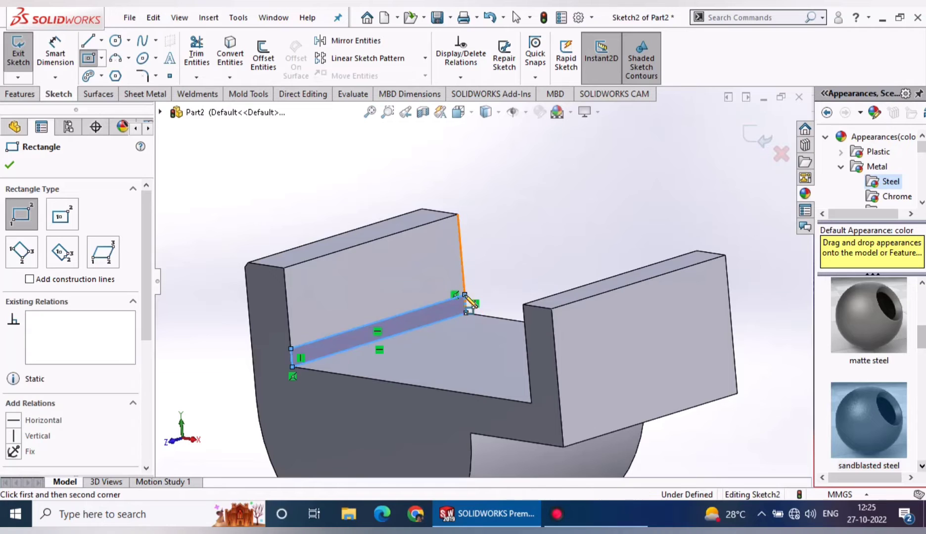
Extrude-cut the sketched thin rectangle 10 mm deep, making the left upright's slot (Cut-Extrude1).
{"action": "left_click", "coordinate": [22, 94]}
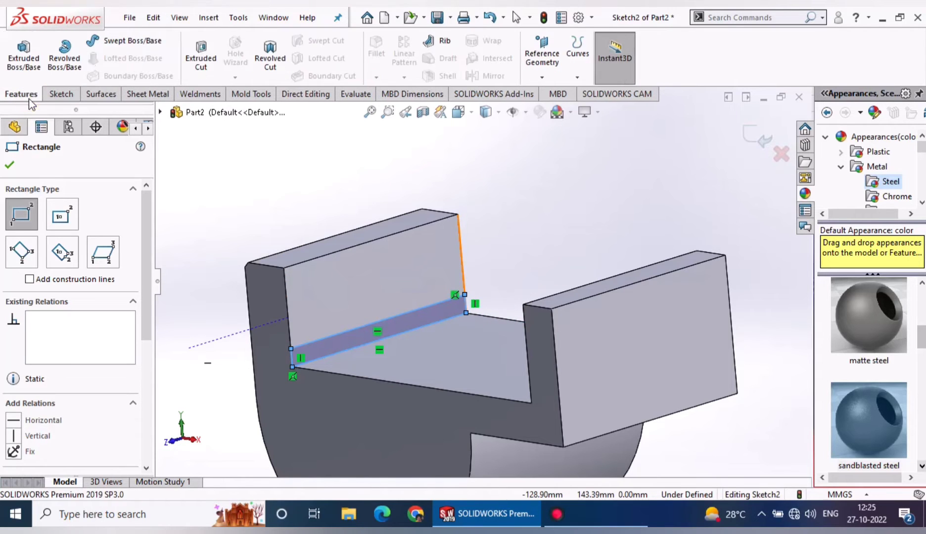
{"action": "left_click", "coordinate": [201, 54]}
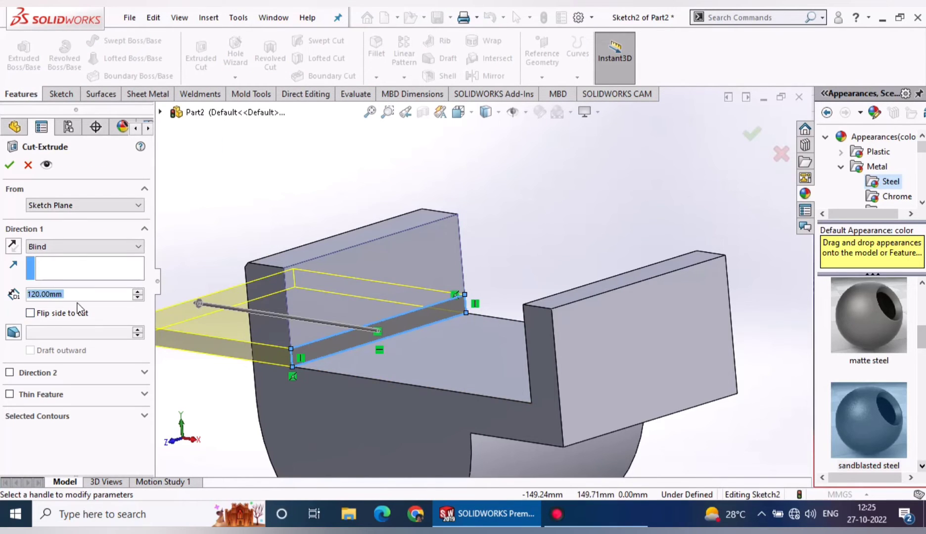
{"action": "type", "text": "10"}
{"action": "key", "text": "Return"}
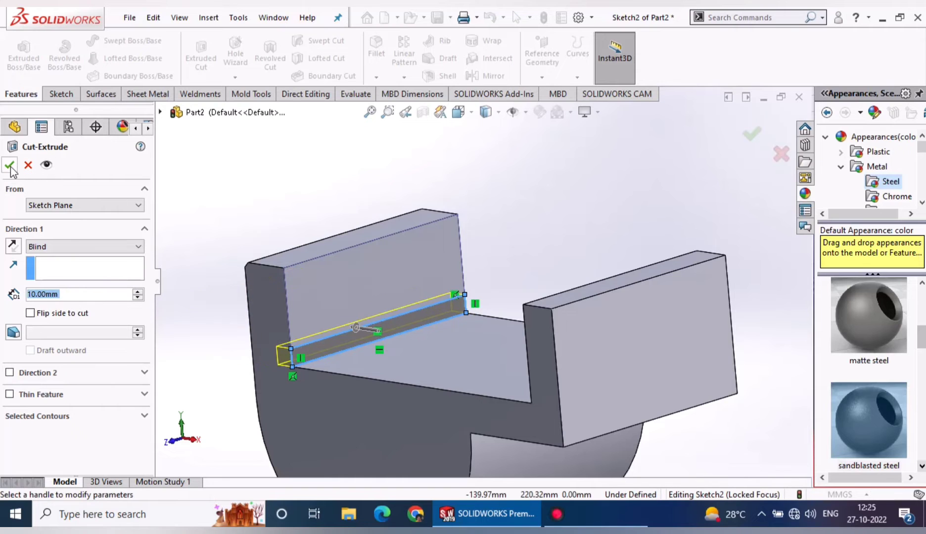
{"action": "mouse_move", "coordinate": [303, 258]}
{"action": "middle_mouse_down"}
{"action": "mouse_move", "coordinate": [354, 270]}
{"action": "mouse_move", "coordinate": [324, 223]}
{"action": "mouse_move", "coordinate": [372, 280]}
{"action": "mouse_move", "coordinate": [387, 329]}
{"action": "mouse_move", "coordinate": [520, 357]}
{"action": "middle_mouse_up"}
{"action": "left_click", "coordinate": [520, 357]}
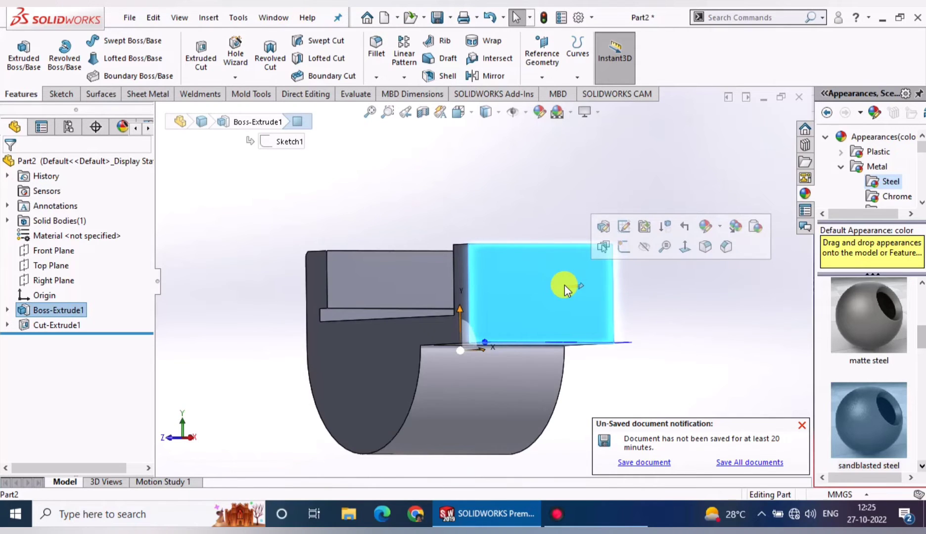
Sketch a circle on the right upright's outer face and dimension it 20 mm diameter.
{"action": "key", "text": "ctrl+8"}
{"action": "left_click", "coordinate": [58, 93]}
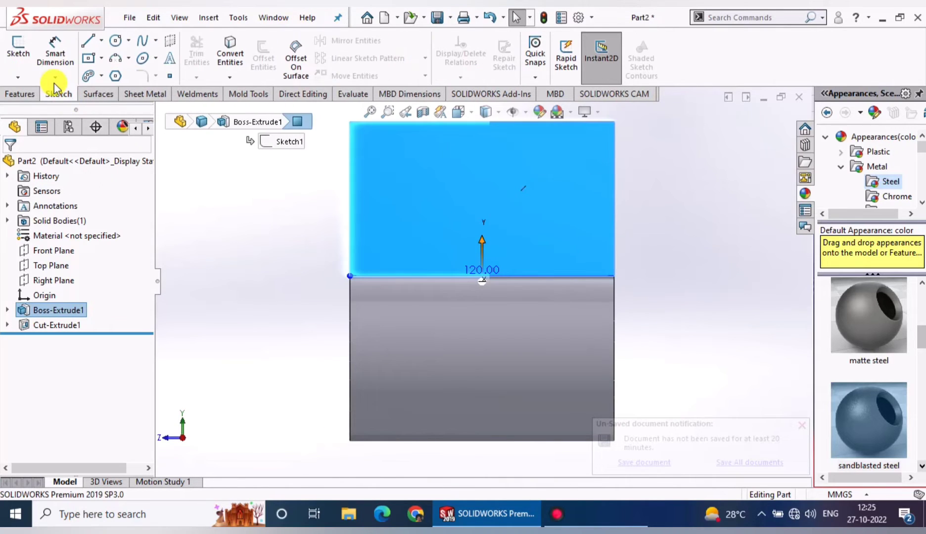
{"action": "left_click", "coordinate": [116, 41]}
{"action": "left_click", "coordinate": [481, 190]}
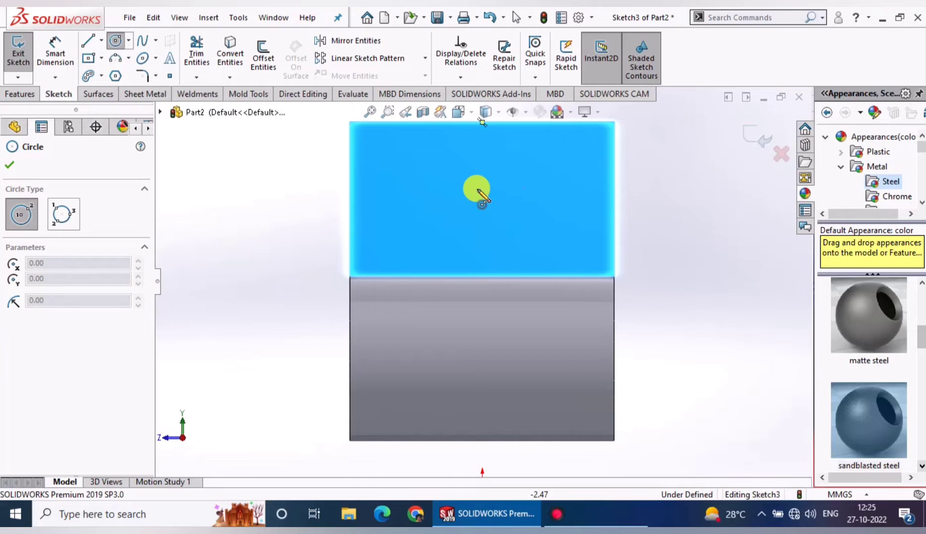
{"action": "left_click", "coordinate": [479, 213]}
{"action": "key", "text": "Escape"}
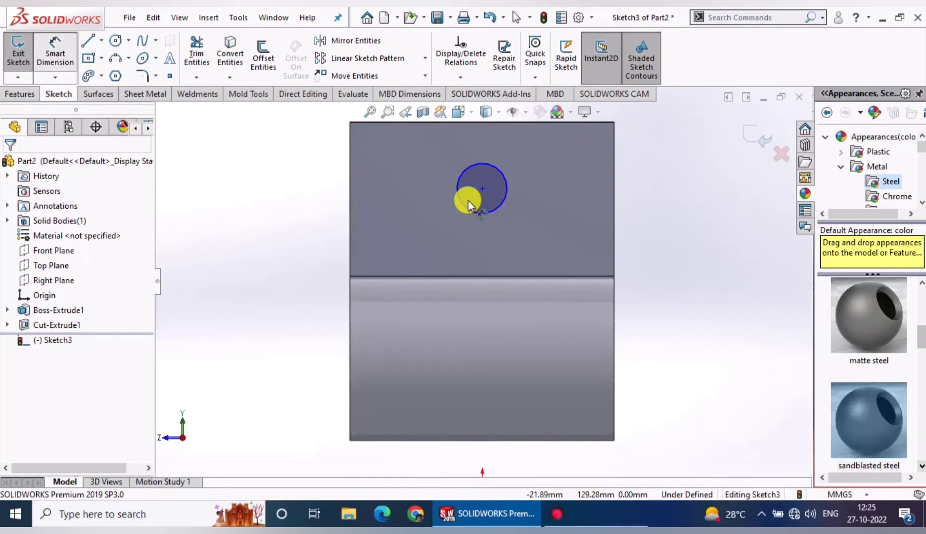
{"action": "left_click", "coordinate": [394, 213]}
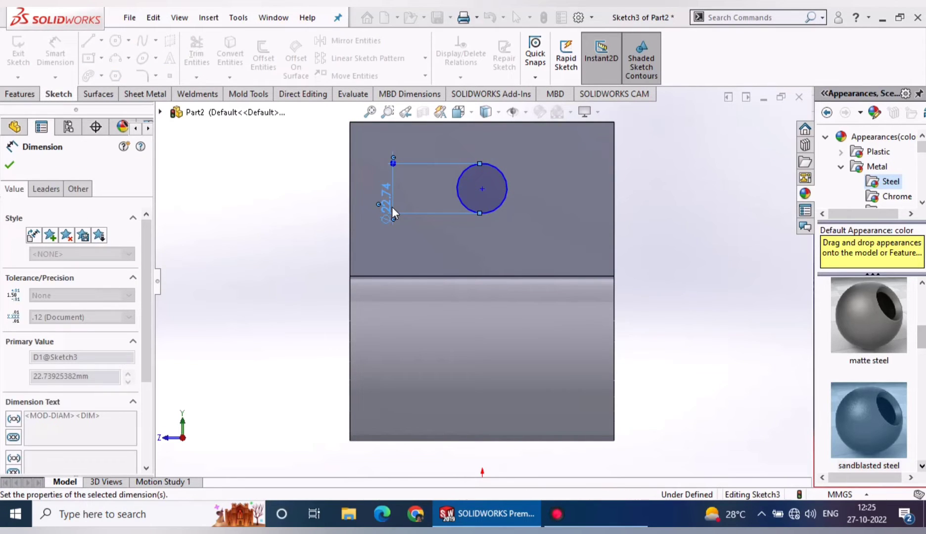
{"action": "left_click", "coordinate": [392, 212]}
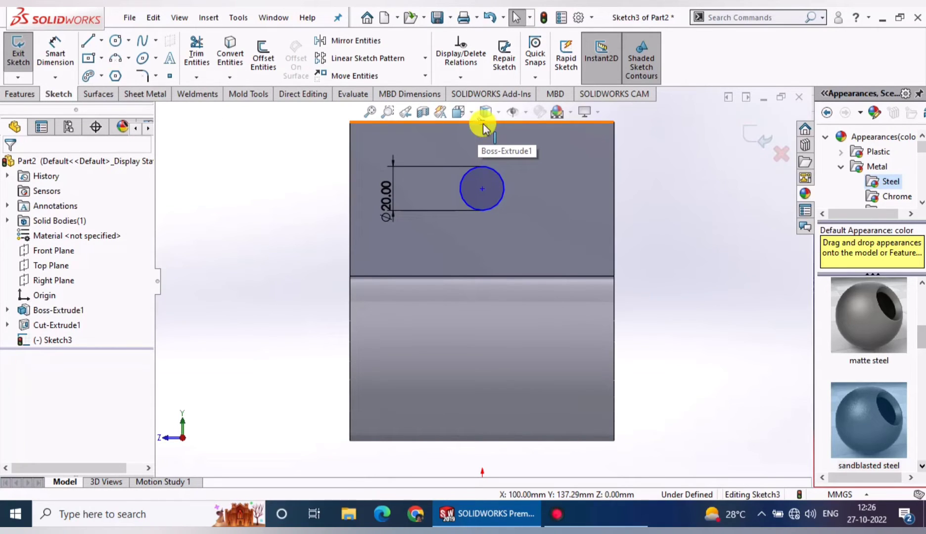
{"action": "left_click", "coordinate": [482, 123]}
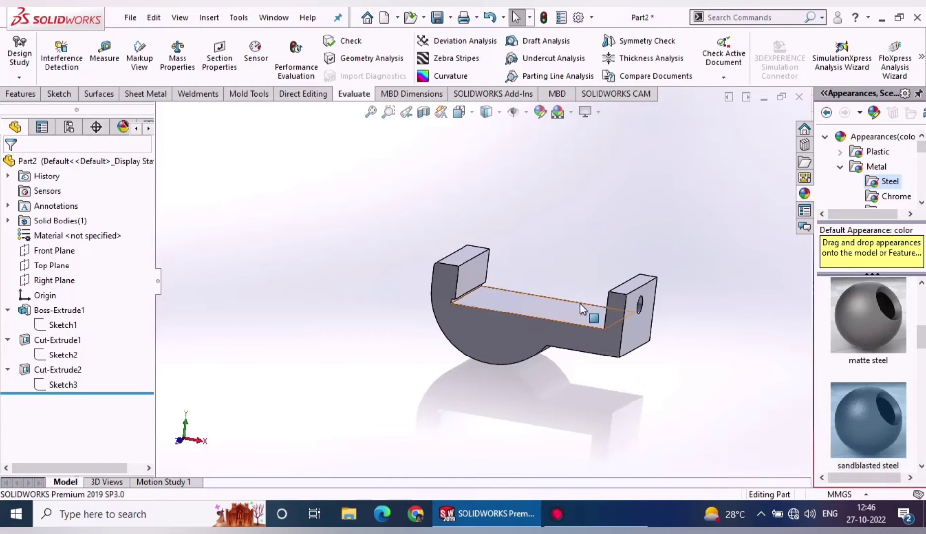
In Sketch1, move the 27.50 dimension below and the 25.00 dimension above the profile.
{"action": "mouse_move", "coordinate": [579, 303]}
{"action": "middle_mouse_down"}
{"action": "mouse_move", "coordinate": [754, 357]}
{"action": "mouse_move", "coordinate": [422, 389]}
{"action": "mouse_move", "coordinate": [535, 234]}
{"action": "mouse_move", "coordinate": [521, 410]}
{"action": "mouse_move", "coordinate": [549, 403]}
{"action": "mouse_move", "coordinate": [534, 398]}
{"action": "middle_mouse_up"}
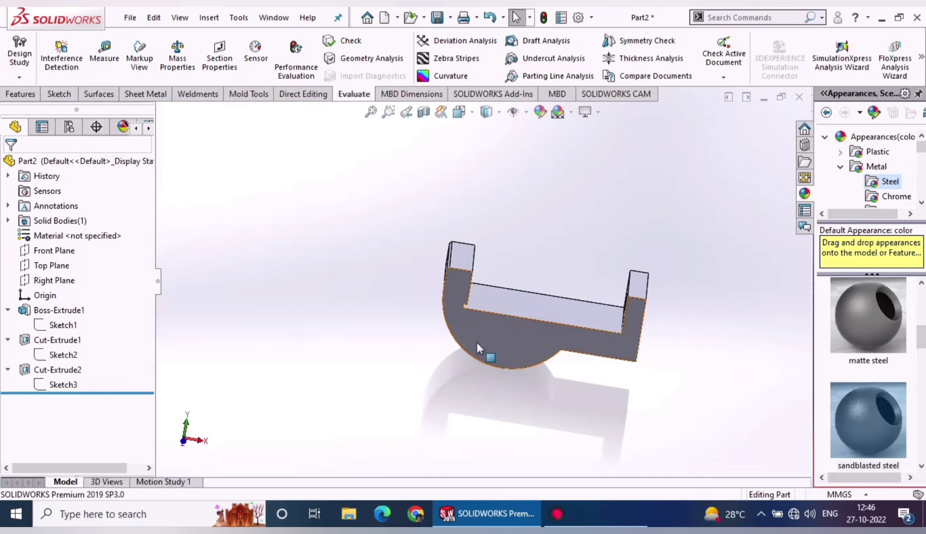
{"action": "left_click", "coordinate": [55, 323]}
{"action": "left_click", "coordinate": [51, 279]}
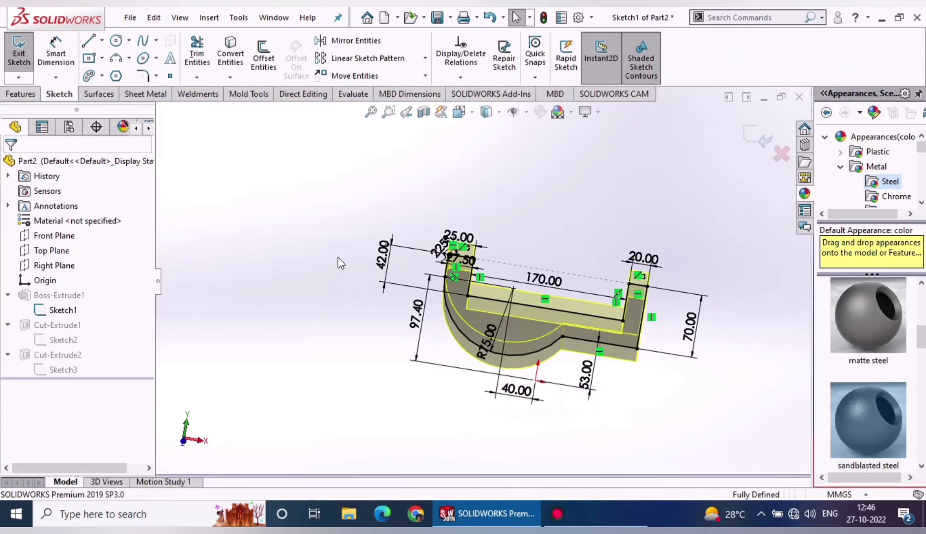
{"action": "key", "text": "space"}
{"action": "left_click", "coordinate": [794, 100]}
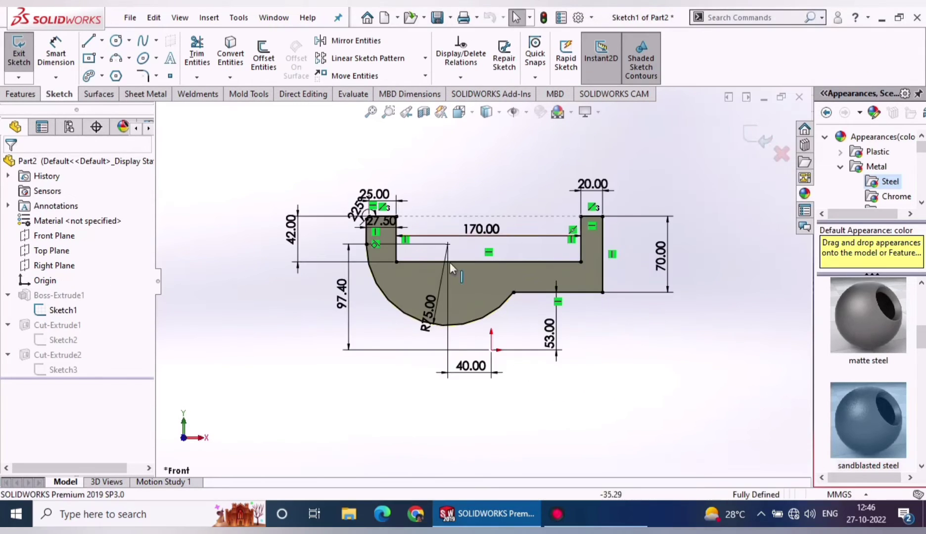
{"action": "left_click_drag", "start_coordinate": [380, 225], "coordinate": [382, 379]}
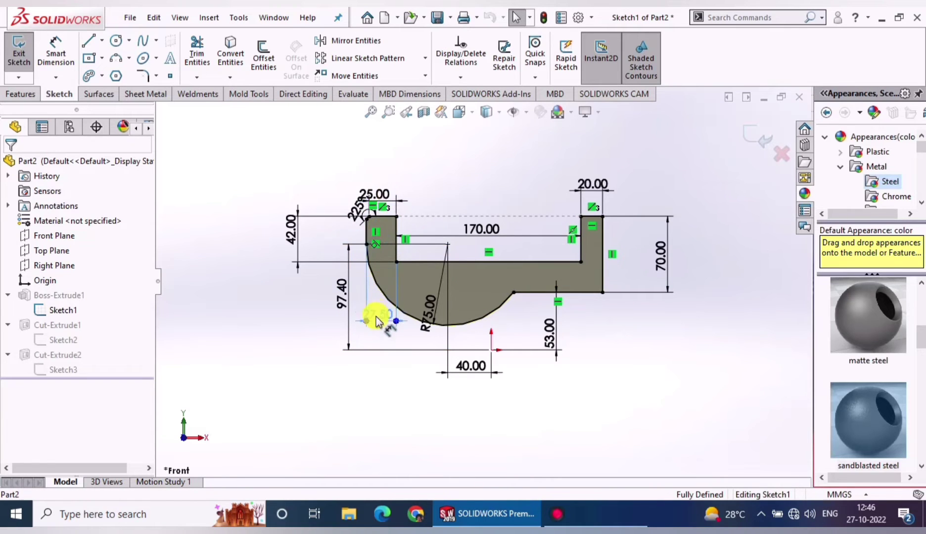
{"action": "left_click_drag", "start_coordinate": [375, 194], "coordinate": [411, 156]}
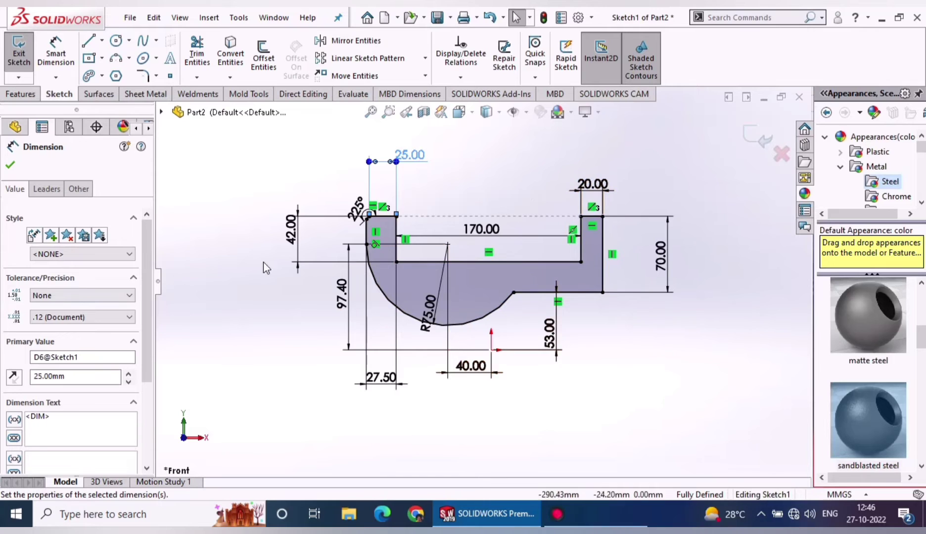
{"action": "left_click", "coordinate": [5, 167]}
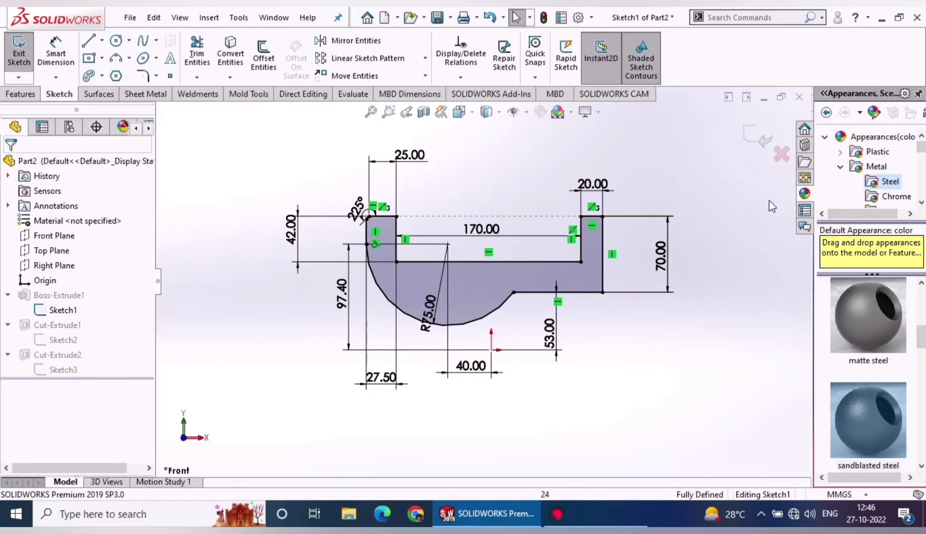
{"action": "left_click", "coordinate": [744, 136]}
Inspect the jaw's other sketches in a 3-D view and save Part2.
{"action": "left_click", "coordinate": [56, 355]}
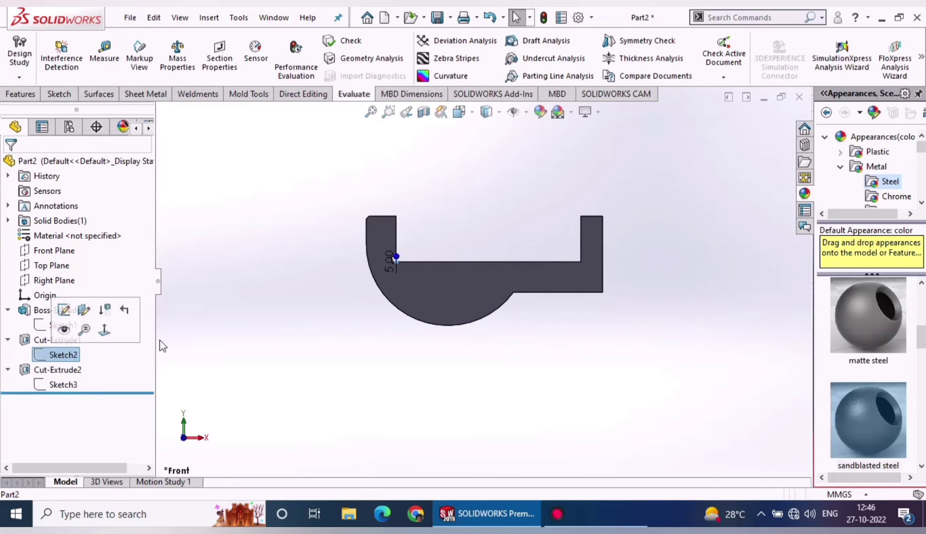
{"action": "scroll", "coordinate": [432, 255], "scroll_direction": "down", "scroll_amount": 2}
{"action": "scroll", "coordinate": [391, 267], "scroll_direction": "down", "scroll_amount": 3}
{"action": "left_click", "coordinate": [95, 385]}
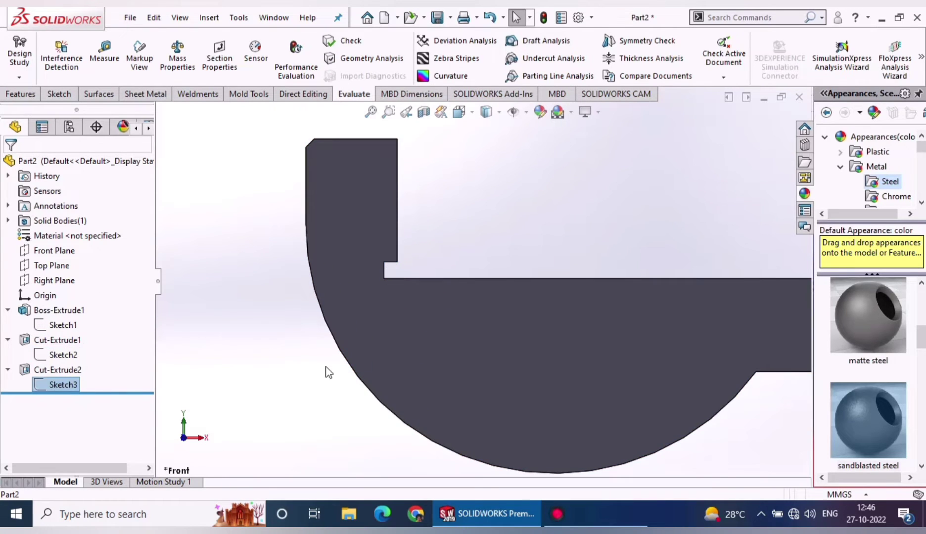
{"action": "key", "text": "f"}
{"action": "mouse_move", "coordinate": [352, 345]}
{"action": "middle_mouse_down"}
{"action": "mouse_move", "coordinate": [399, 403]}
{"action": "mouse_move", "coordinate": [384, 378]}
{"action": "mouse_move", "coordinate": [312, 378]}
{"action": "middle_mouse_up"}
{"action": "left_click", "coordinate": [311, 375]}
{"action": "scroll", "coordinate": [414, 363], "scroll_direction": "up", "scroll_amount": 2}
{"action": "middle_click_drag", "start_coordinate": [415, 364], "coordinate": [425, 334]}
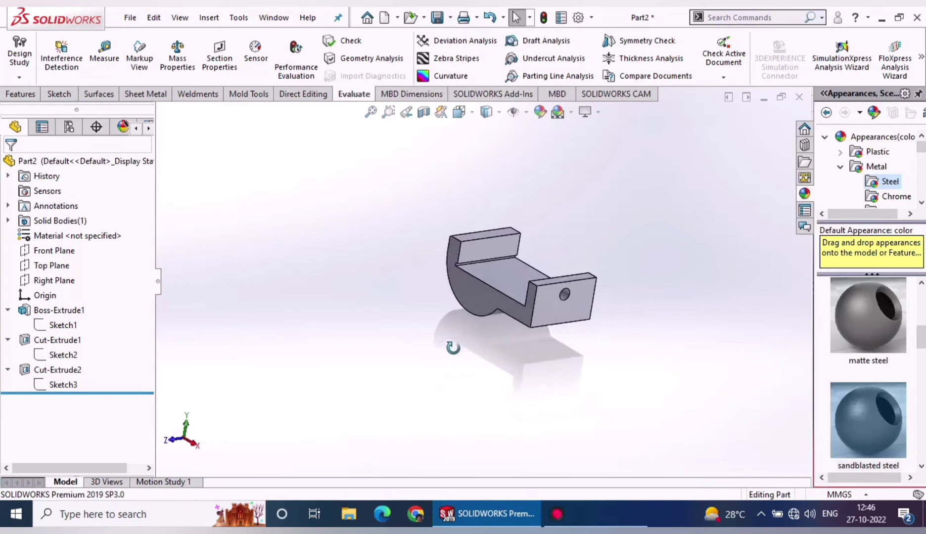
{"action": "left_click", "coordinate": [438, 18]}
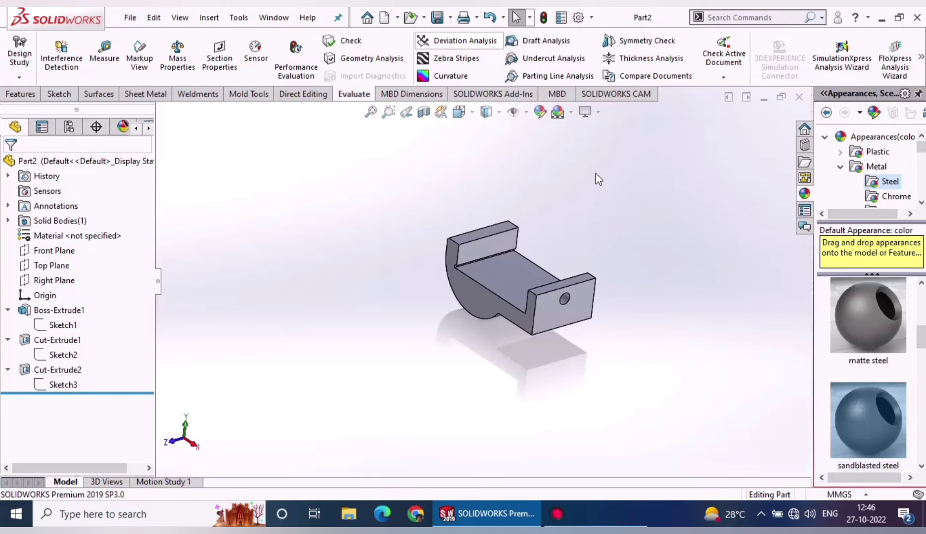
Switch to the Part1 base and orbit it to a low side view.
{"action": "left_click", "coordinate": [908, 446]}
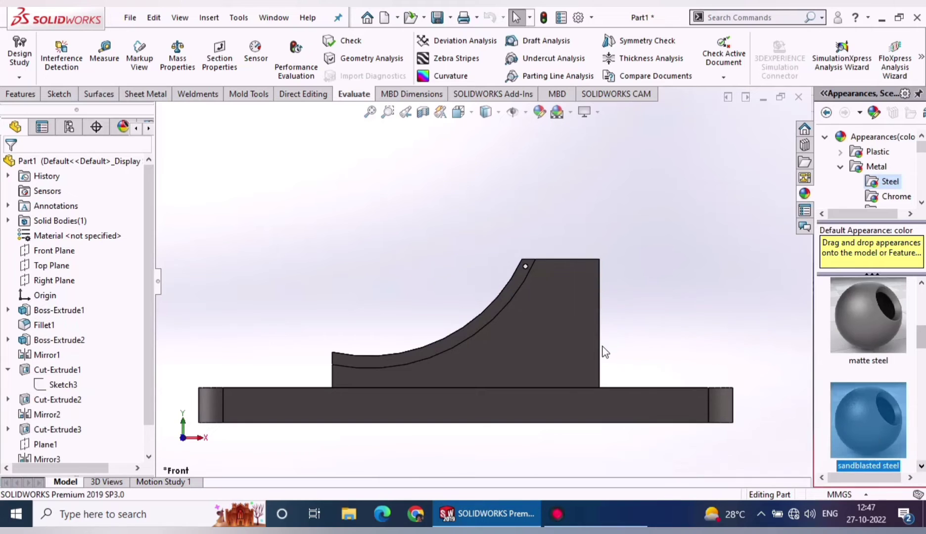
{"action": "key", "text": "ctrl+7"}
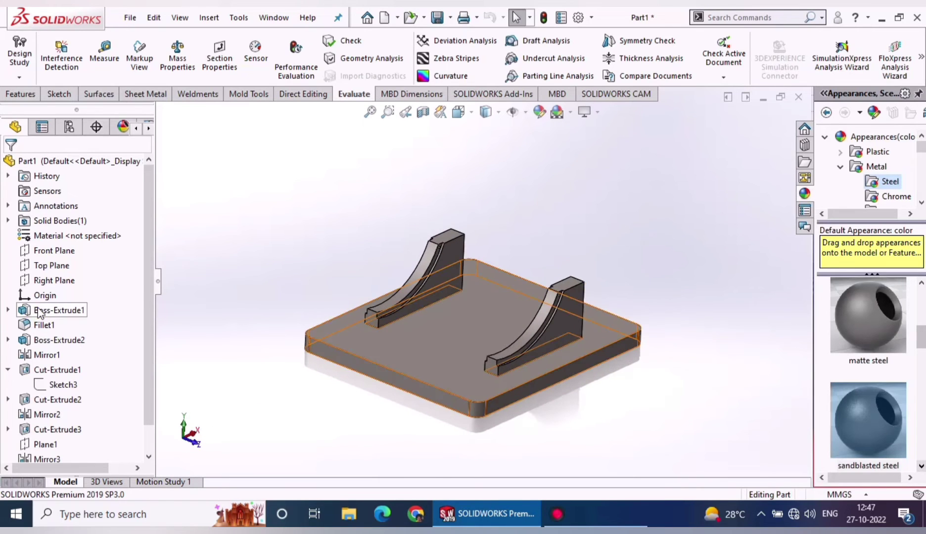
{"action": "left_click", "coordinate": [52, 310]}
{"action": "mouse_move", "coordinate": [577, 418]}
{"action": "middle_mouse_down"}
{"action": "mouse_move", "coordinate": [607, 406]}
{"action": "mouse_move", "coordinate": [541, 347]}
{"action": "mouse_move", "coordinate": [444, 345]}
{"action": "middle_mouse_up"}
{"action": "middle_click_drag", "start_coordinate": [383, 423], "coordinate": [501, 419]}
Create a new empty part document, Part3.
{"action": "left_click", "coordinate": [130, 17]}
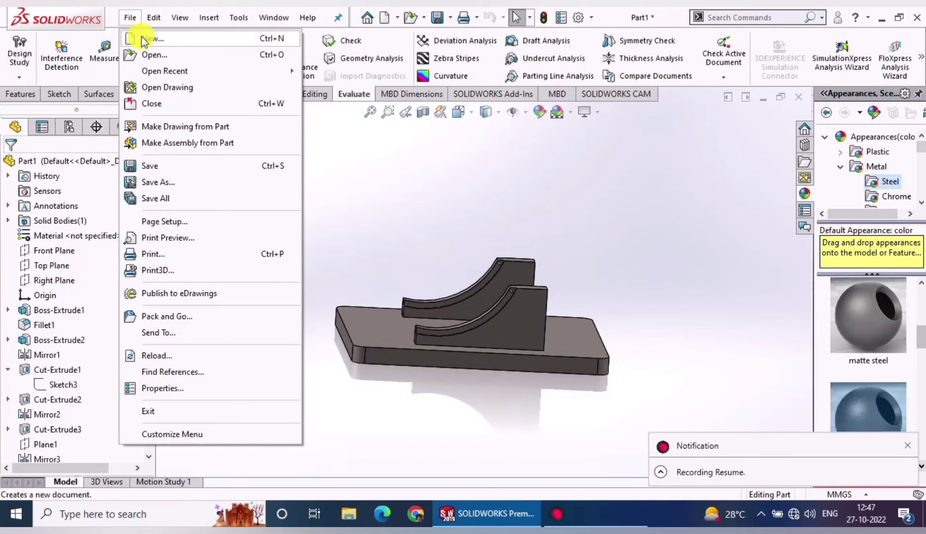
{"action": "left_click", "coordinate": [142, 38]}
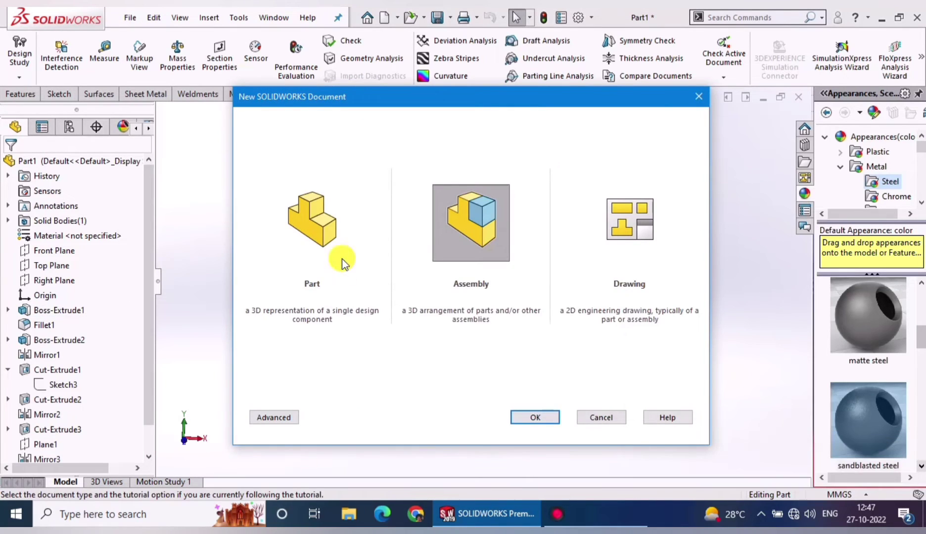
{"action": "left_click", "coordinate": [341, 259]}
{"action": "left_click", "coordinate": [535, 417]}
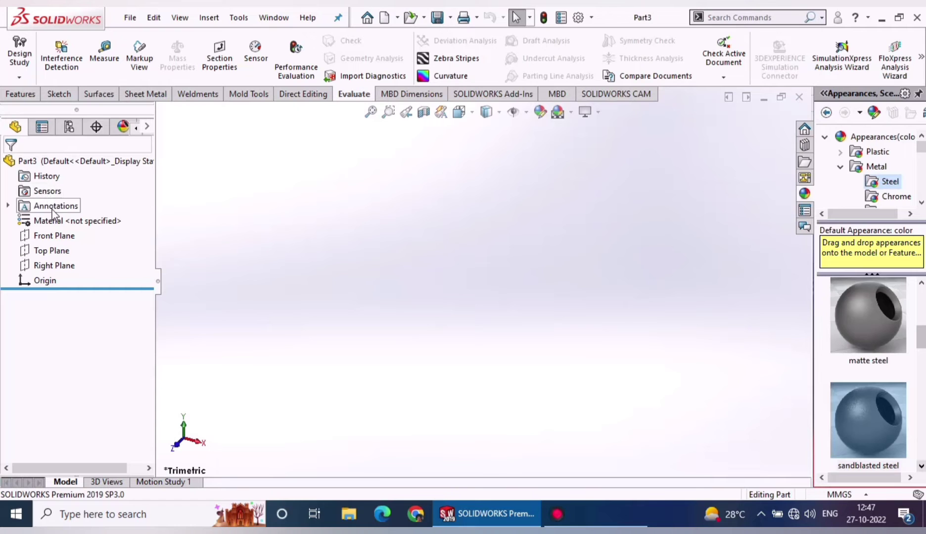
Start a centre-rectangle sketch on the Front Plane, then discard it.
{"action": "left_click", "coordinate": [54, 236]}
{"action": "left_click", "coordinate": [63, 207]}
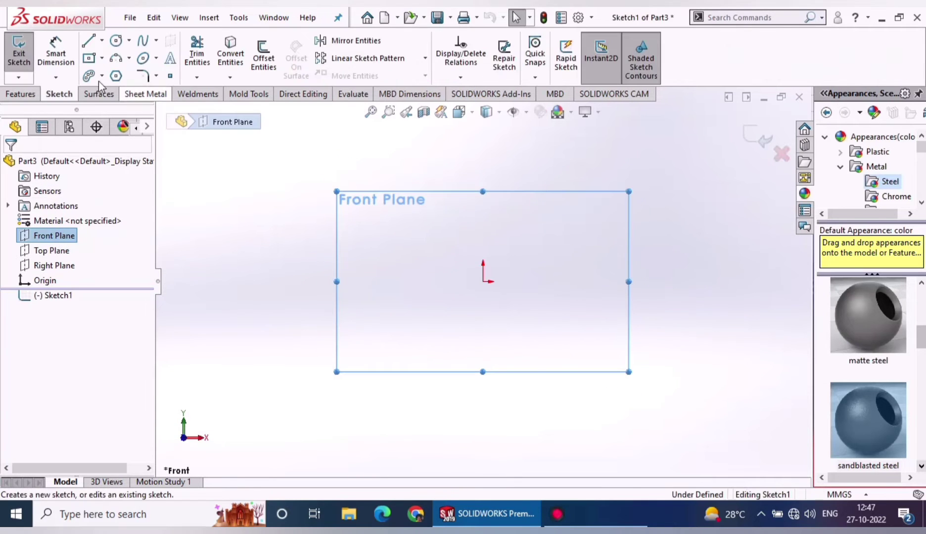
{"action": "left_click", "coordinate": [89, 57]}
{"action": "left_click", "coordinate": [483, 281]}
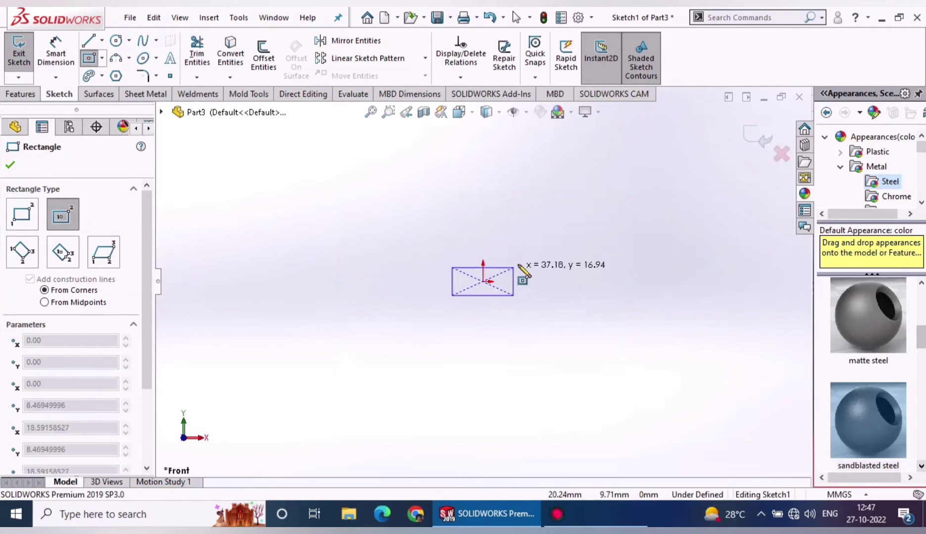
{"action": "left_click", "coordinate": [781, 154]}
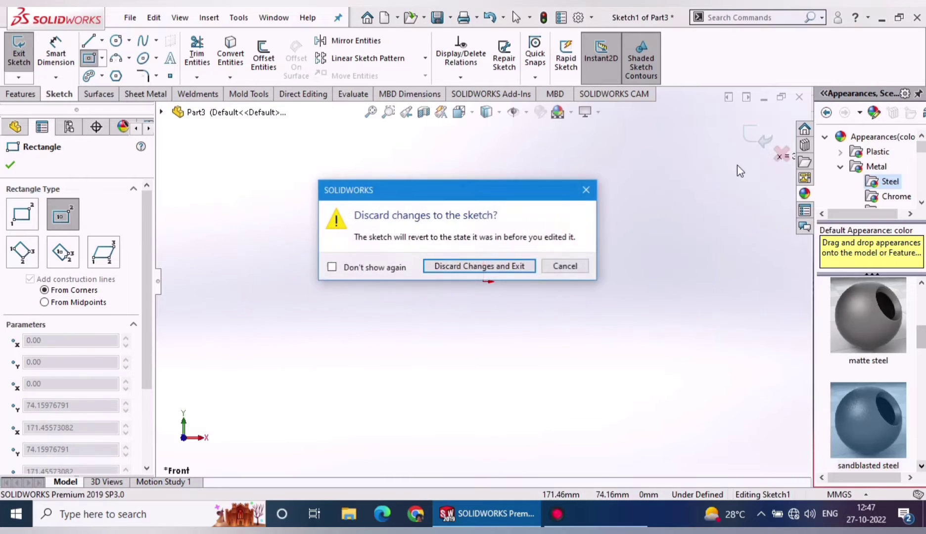
{"action": "left_click", "coordinate": [486, 270]}
Draw a centre rectangle at the origin on the Right Plane, viewed face-on.
{"action": "left_click", "coordinate": [69, 265]}
{"action": "left_click", "coordinate": [82, 247]}
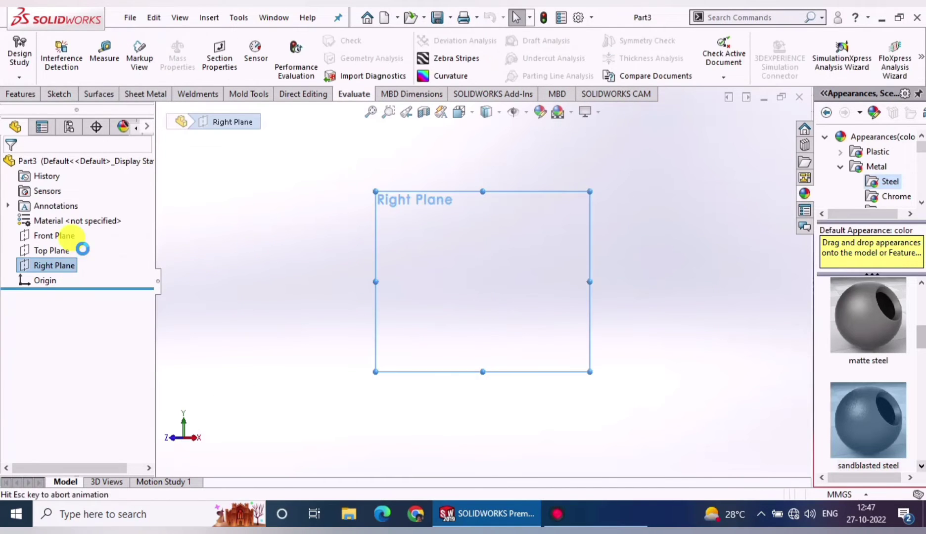
{"action": "left_click", "coordinate": [89, 58]}
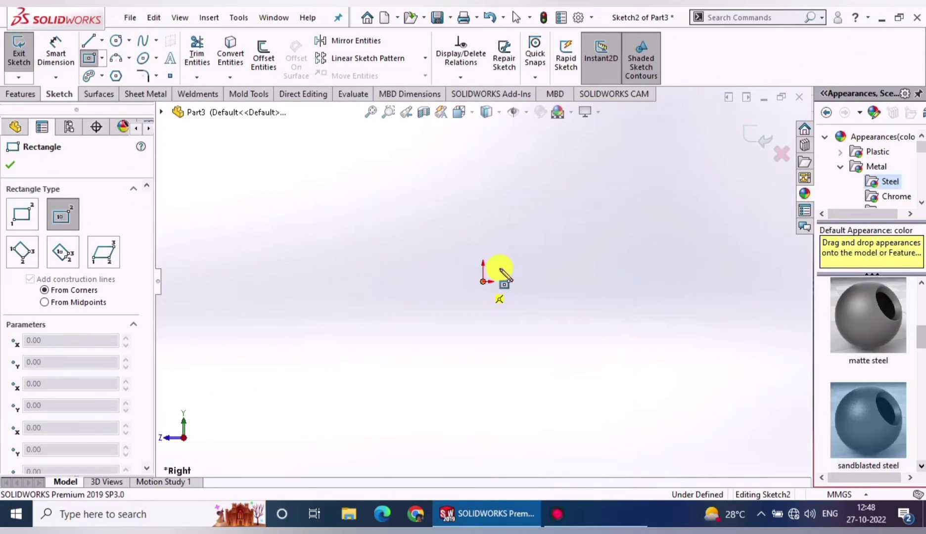
{"action": "left_click", "coordinate": [483, 281]}
{"action": "left_click", "coordinate": [601, 234]}
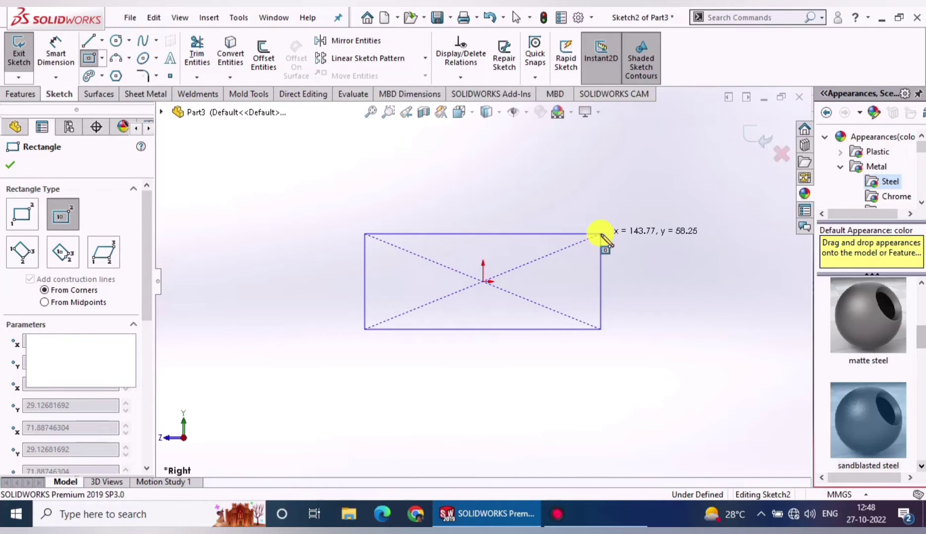
{"action": "key", "text": "Escape"}
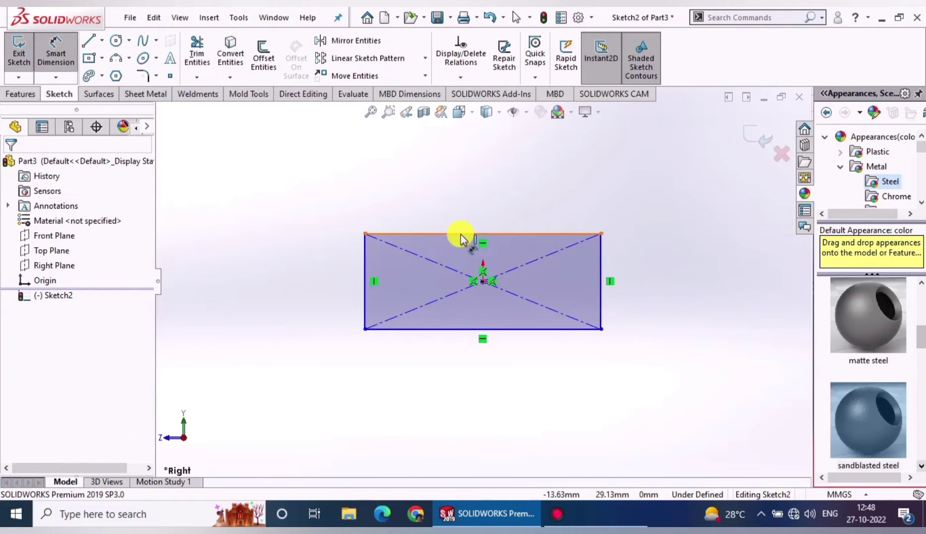
Dimension the rectangle 120 mm wide and 42 mm tall, then start the boss extrusion.
{"action": "left_click", "coordinate": [460, 234]}
{"action": "left_click", "coordinate": [465, 205]}
{"action": "type", "text": "12"}
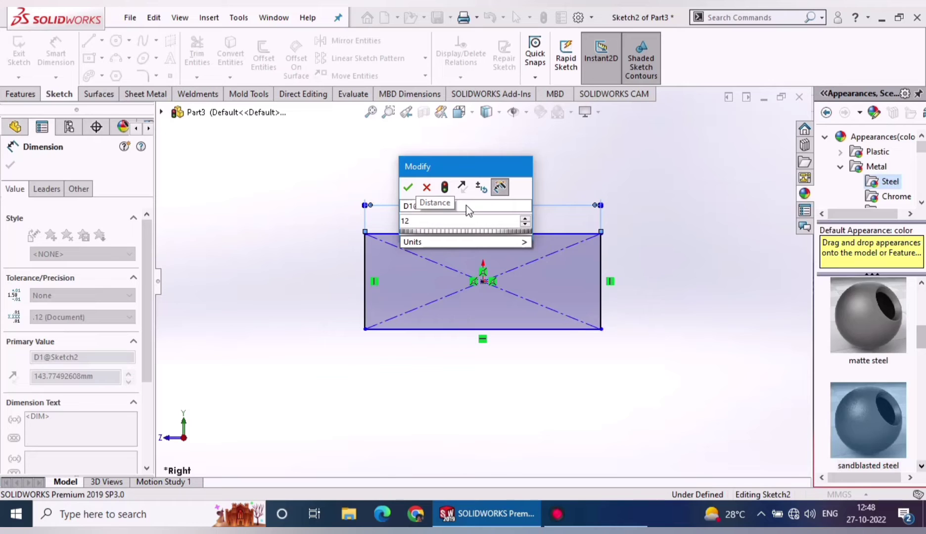
{"action": "type", "text": "0"}
{"action": "key", "text": "Return"}
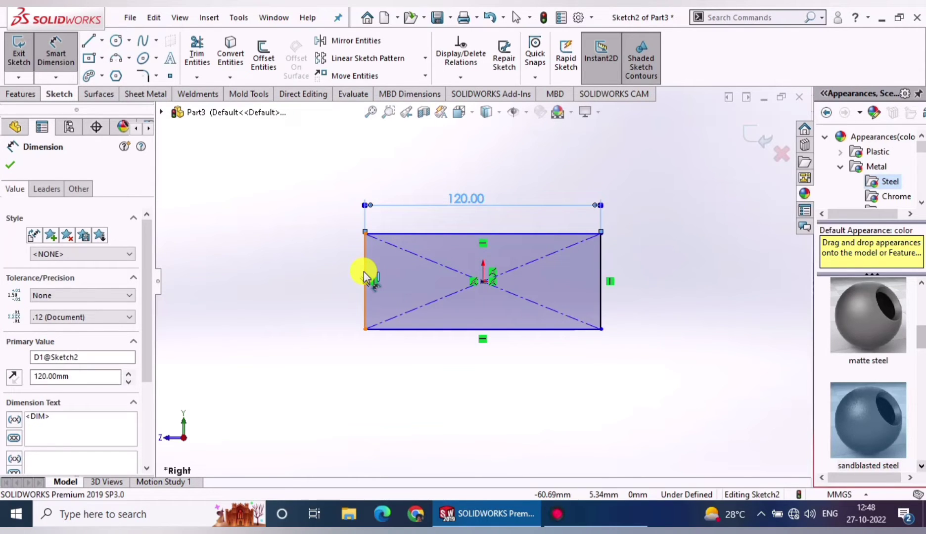
{"action": "left_click", "coordinate": [333, 277]}
{"action": "type", "text": "42"}
{"action": "key", "text": "Return"}
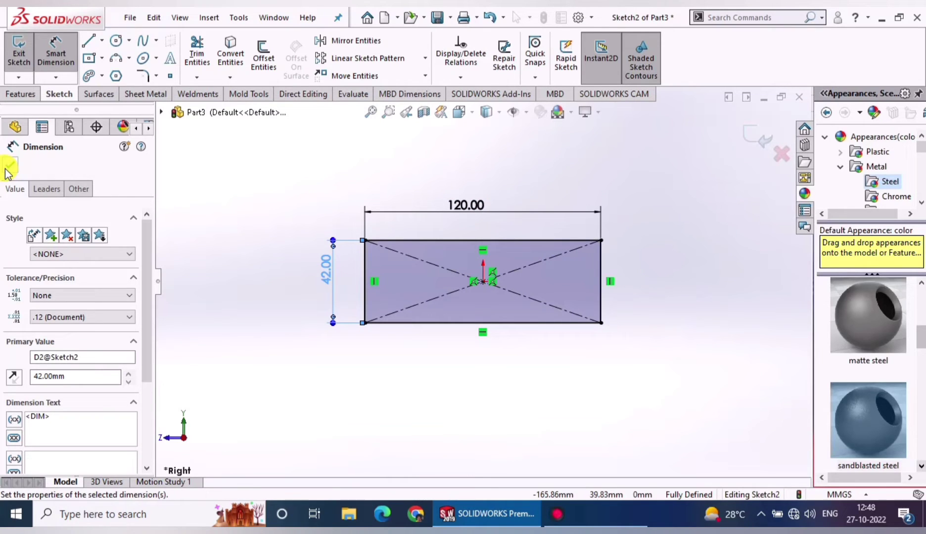
{"action": "left_click", "coordinate": [8, 168]}
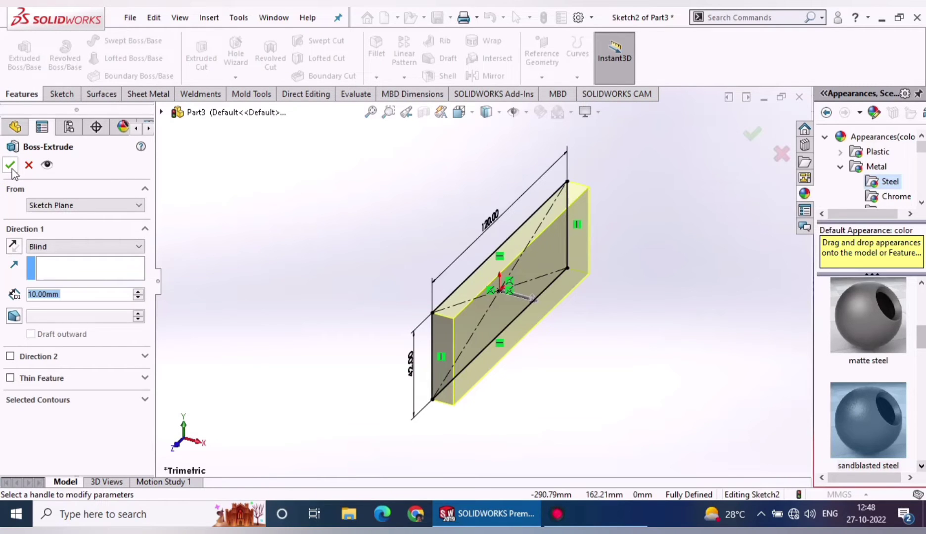
Accept the block extrusion and begin a circle sketch on its front face, viewed normal.
{"action": "left_click", "coordinate": [10, 166]}
{"action": "left_click", "coordinate": [609, 295]}
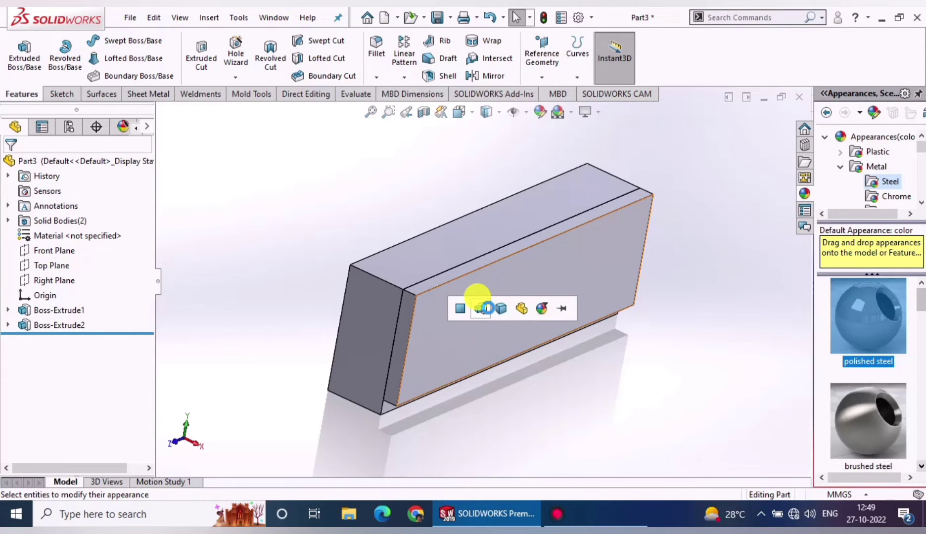
{"action": "left_click", "coordinate": [486, 307]}
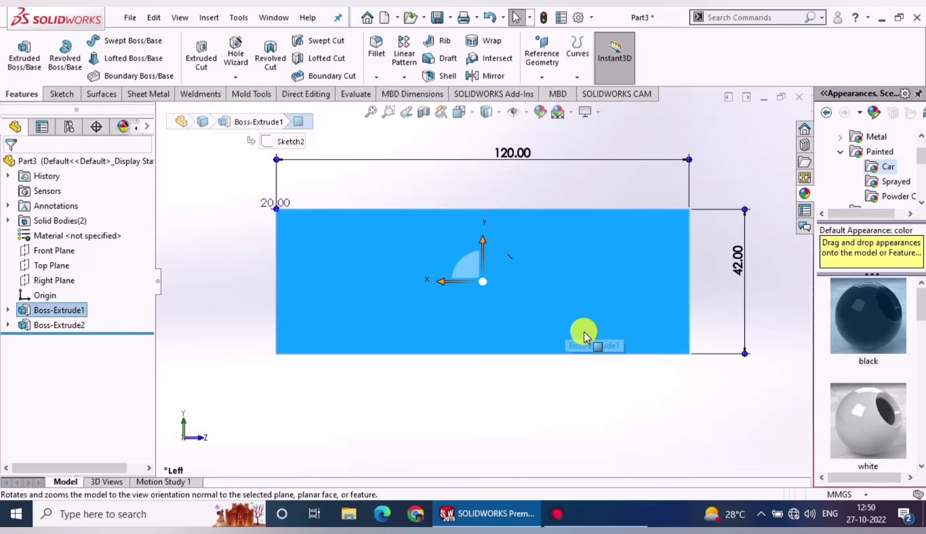
{"action": "key", "text": "c"}
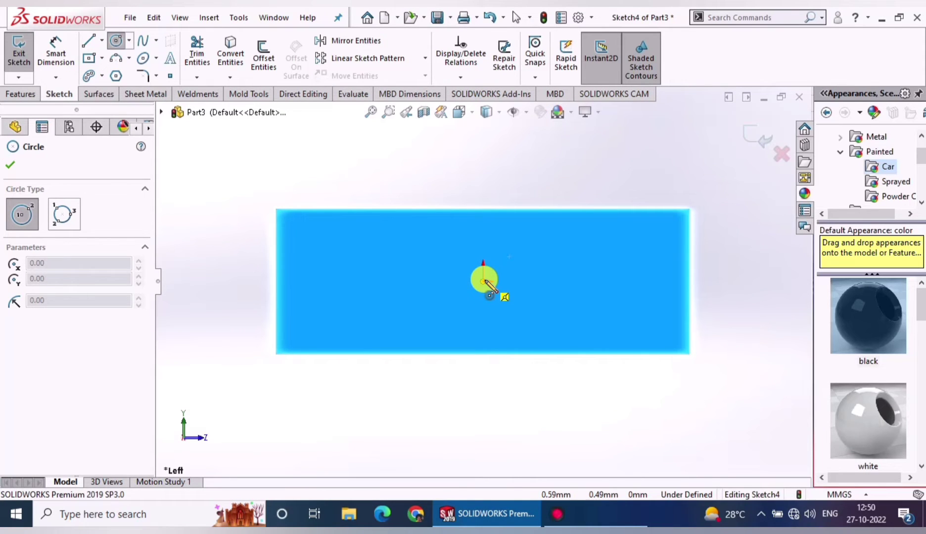
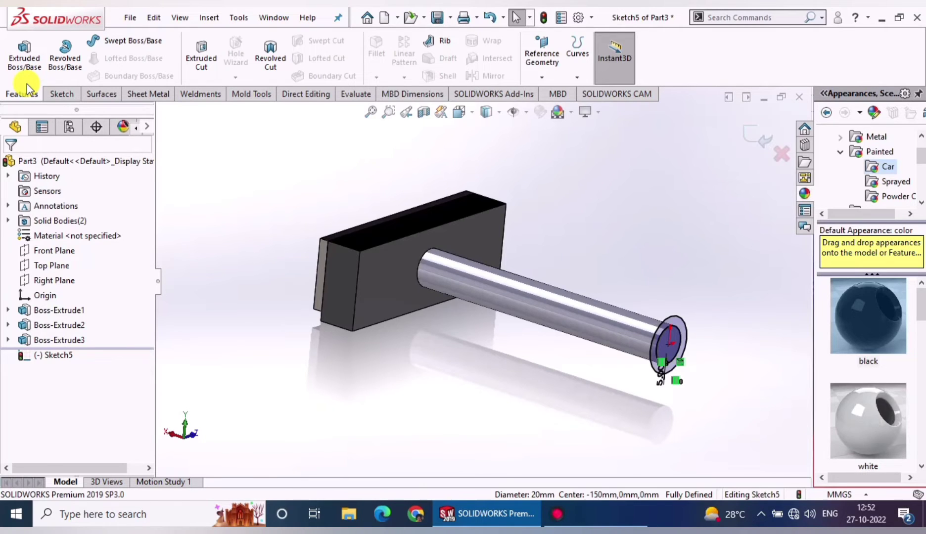
Reduce Part3 to Boss-Extrude1 alone, a plain black rectangular block.
{"action": "left_click", "coordinate": [25, 79]}
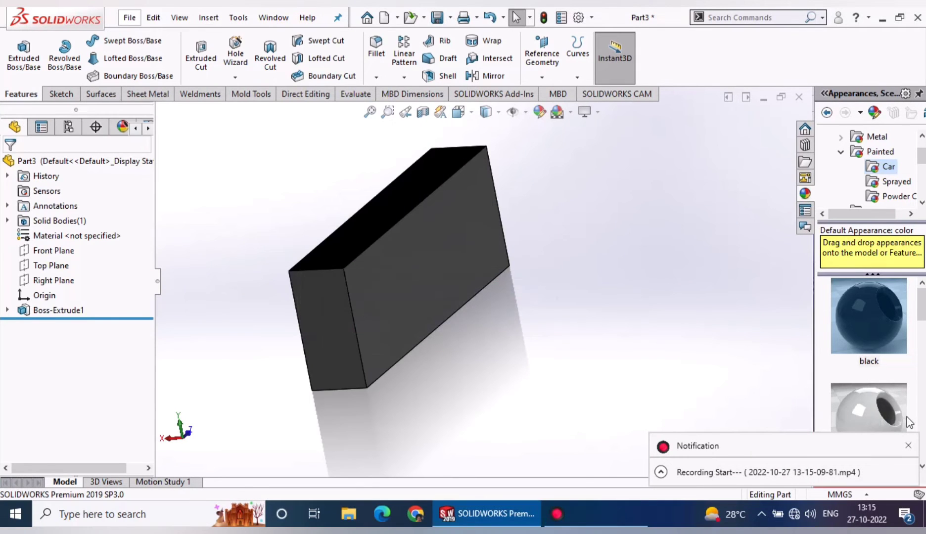
Chamfer the block's long top edge at 5 mm and 45° to create Chamfer1.
{"action": "left_click", "coordinate": [908, 445]}
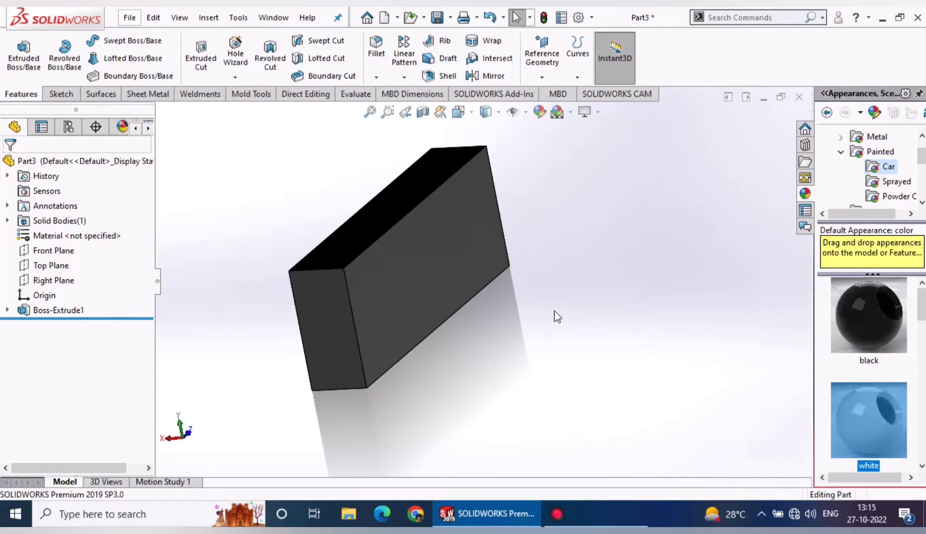
{"action": "middle_click_drag", "start_coordinate": [558, 316], "coordinate": [498, 292]}
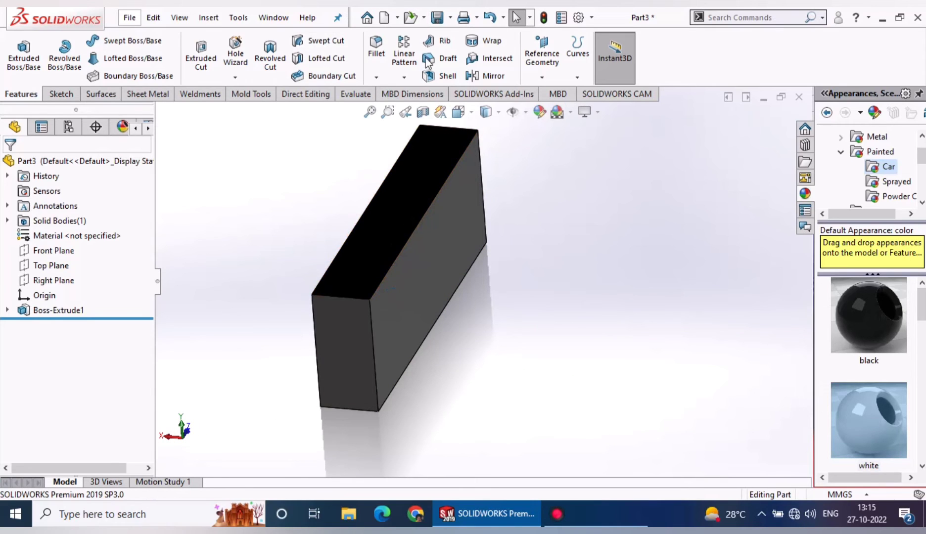
{"action": "left_click", "coordinate": [376, 55]}
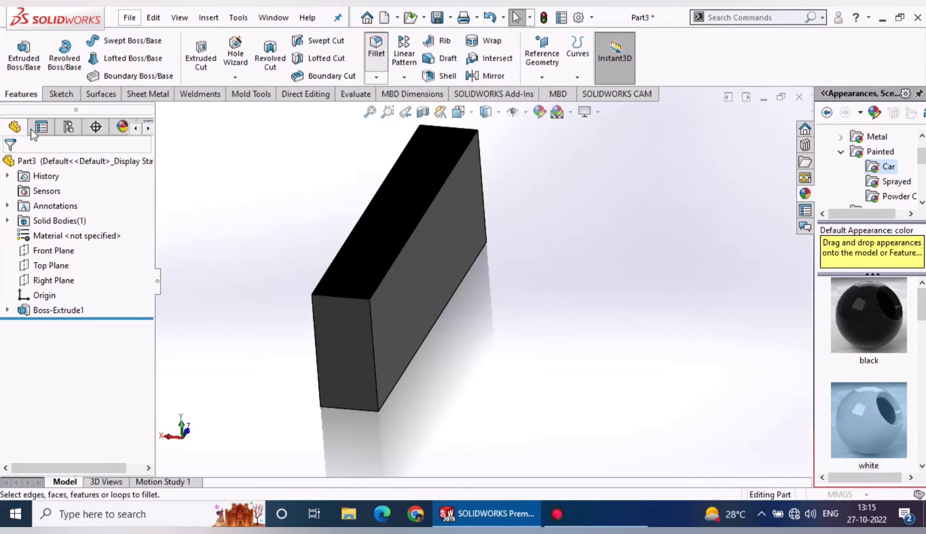
{"action": "left_click", "coordinate": [31, 166]}
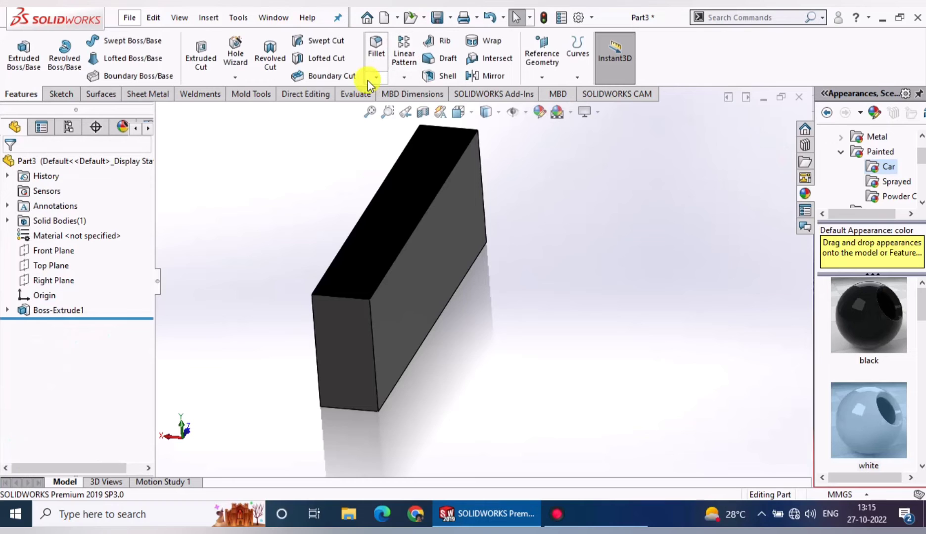
{"action": "left_click", "coordinate": [369, 79]}
{"action": "left_click", "coordinate": [407, 243]}
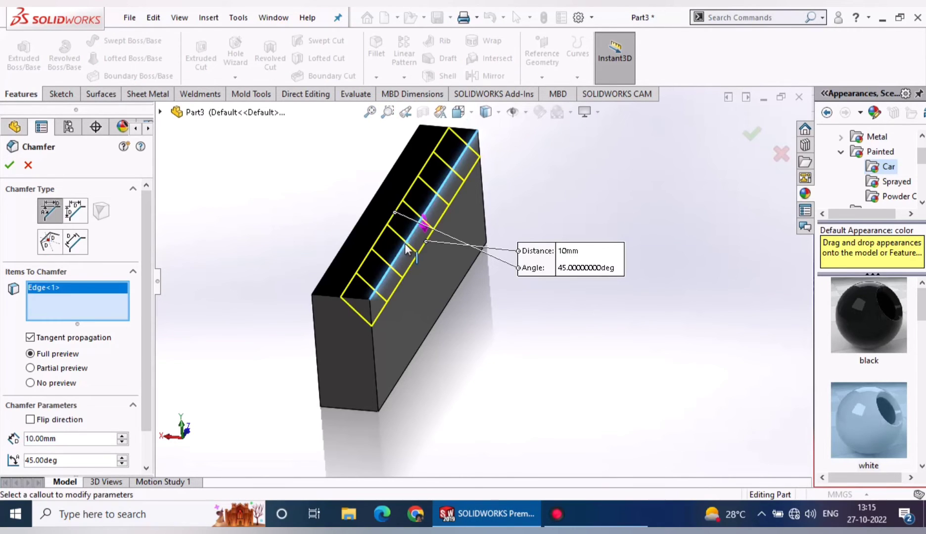
{"action": "left_click", "coordinate": [49, 438]}
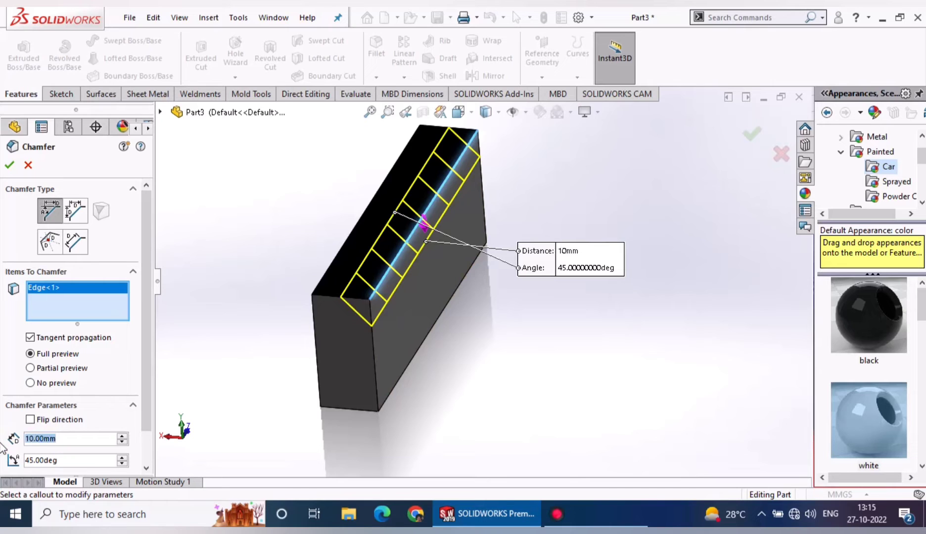
{"action": "type", "text": "5"}
{"action": "key", "text": "Return"}
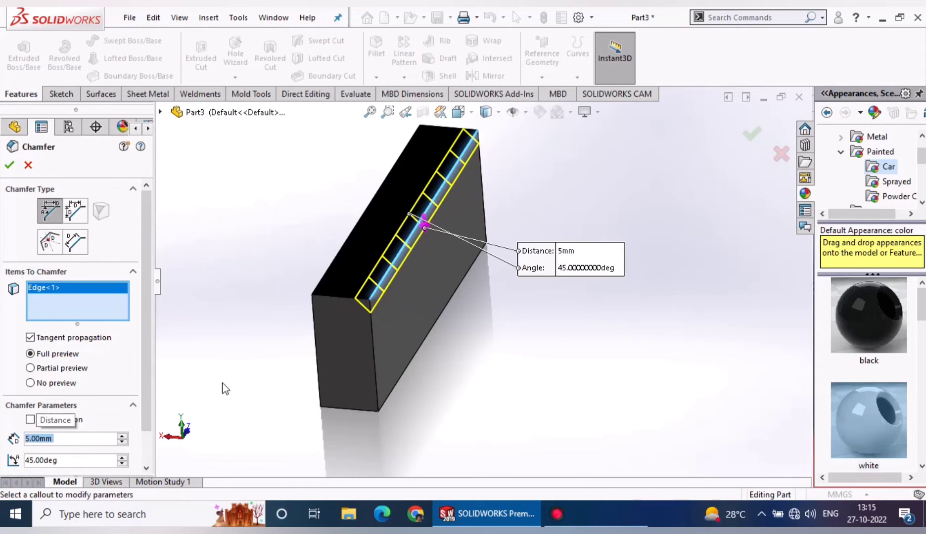
{"action": "middle_click_drag", "start_coordinate": [455, 271], "coordinate": [465, 229]}
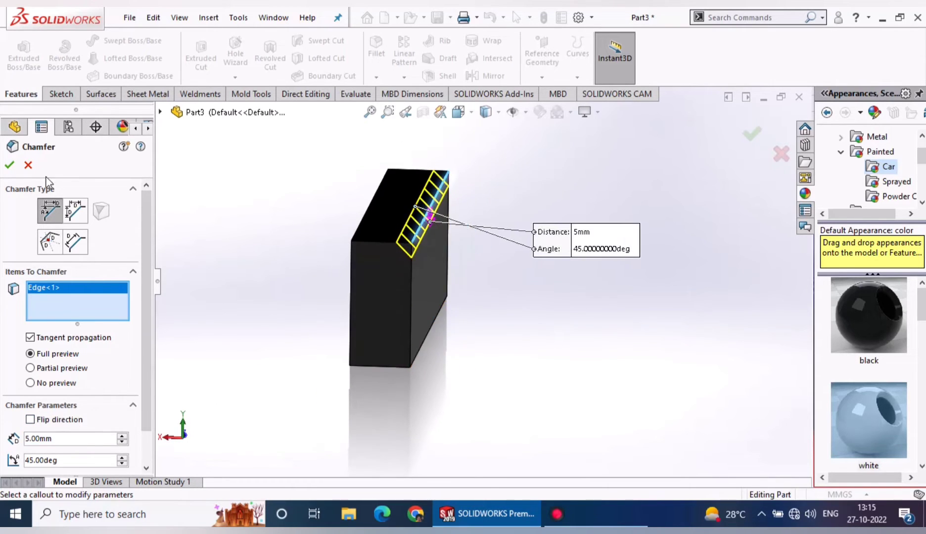
{"action": "left_click", "coordinate": [9, 165]}
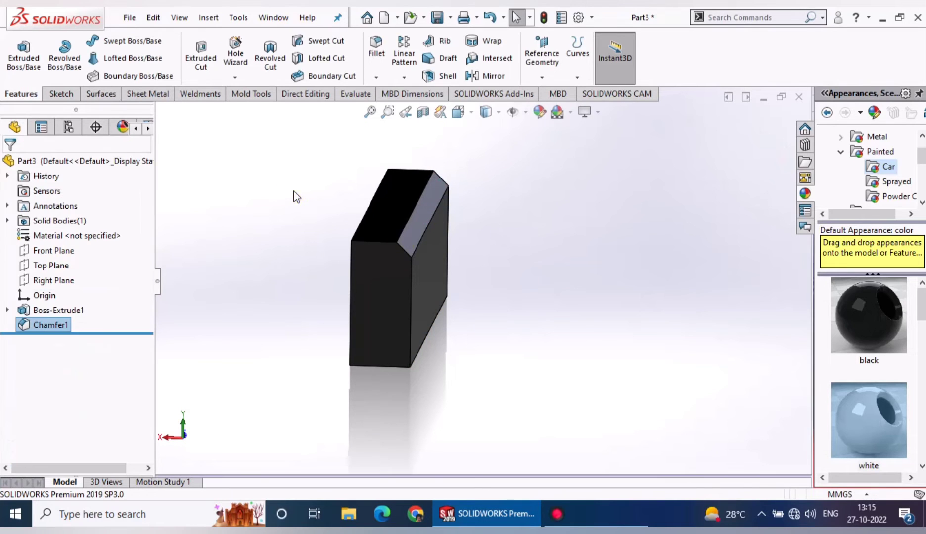
Apply the black appearance to the whole of Part3.
{"action": "middle_click_drag", "start_coordinate": [476, 292], "coordinate": [459, 288]}
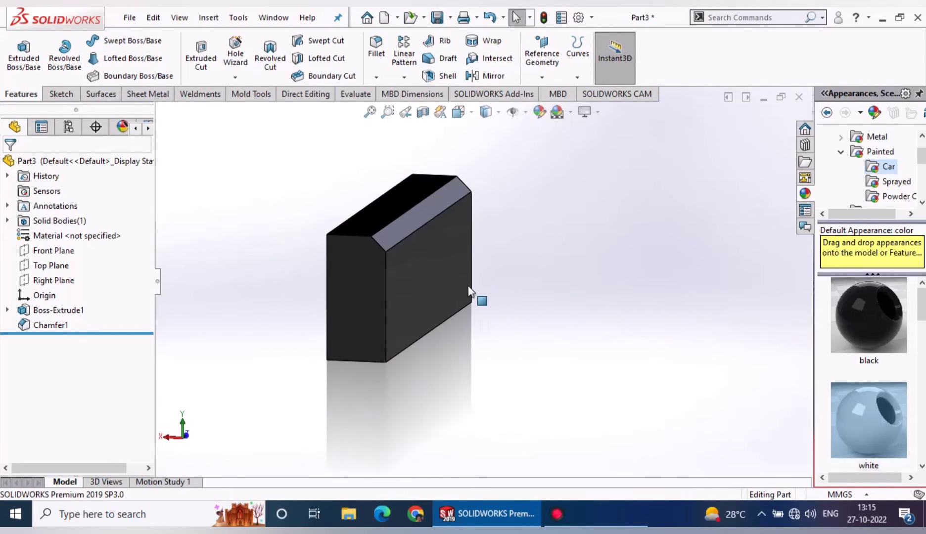
{"action": "left_click", "coordinate": [851, 314]}
{"action": "left_click_drag", "start_coordinate": [850, 314], "coordinate": [408, 220]}
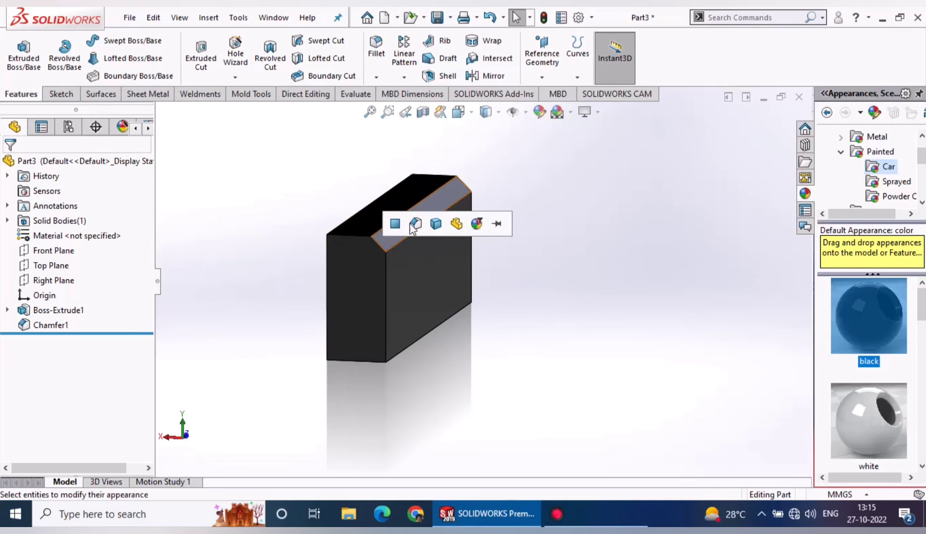
{"action": "left_click", "coordinate": [456, 224]}
Sketch two small circles either side of the origin on the block's large front face.
{"action": "mouse_move", "coordinate": [433, 242]}
{"action": "middle_mouse_down"}
{"action": "mouse_move", "coordinate": [428, 228]}
{"action": "mouse_move", "coordinate": [428, 248]}
{"action": "mouse_move", "coordinate": [444, 262]}
{"action": "mouse_move", "coordinate": [374, 289]}
{"action": "middle_mouse_up"}
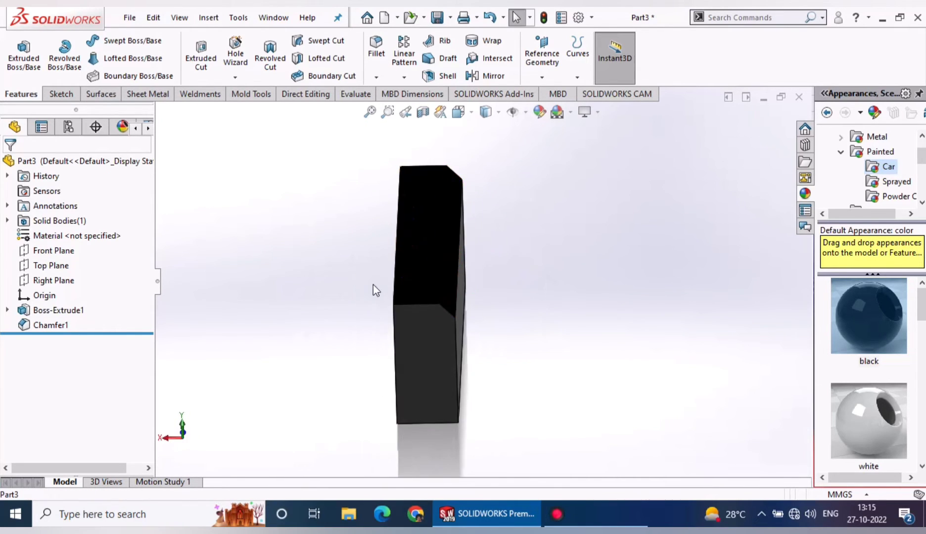
{"action": "mouse_move", "coordinate": [532, 305]}
{"action": "middle_mouse_down"}
{"action": "mouse_move", "coordinate": [473, 263]}
{"action": "mouse_move", "coordinate": [425, 312]}
{"action": "middle_mouse_up"}
{"action": "left_click", "coordinate": [425, 314]}
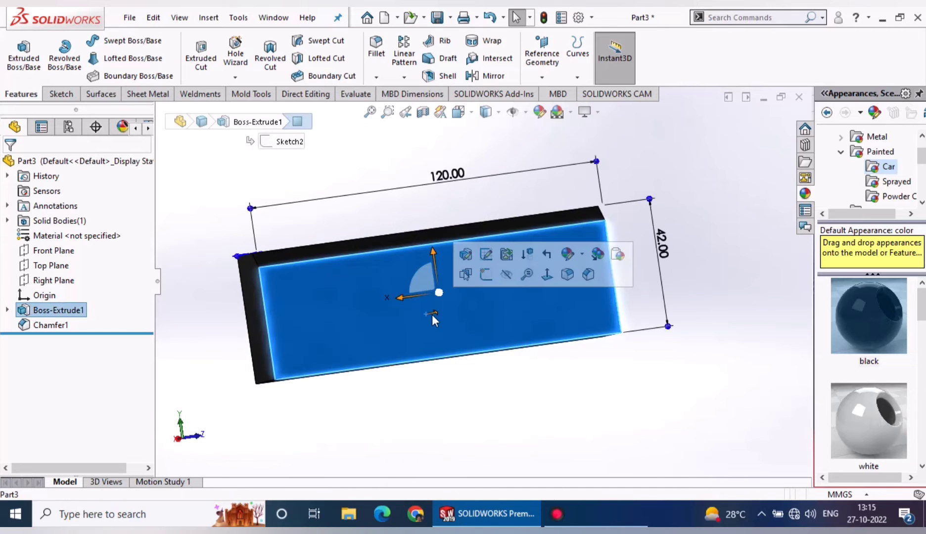
{"action": "left_click", "coordinate": [544, 274]}
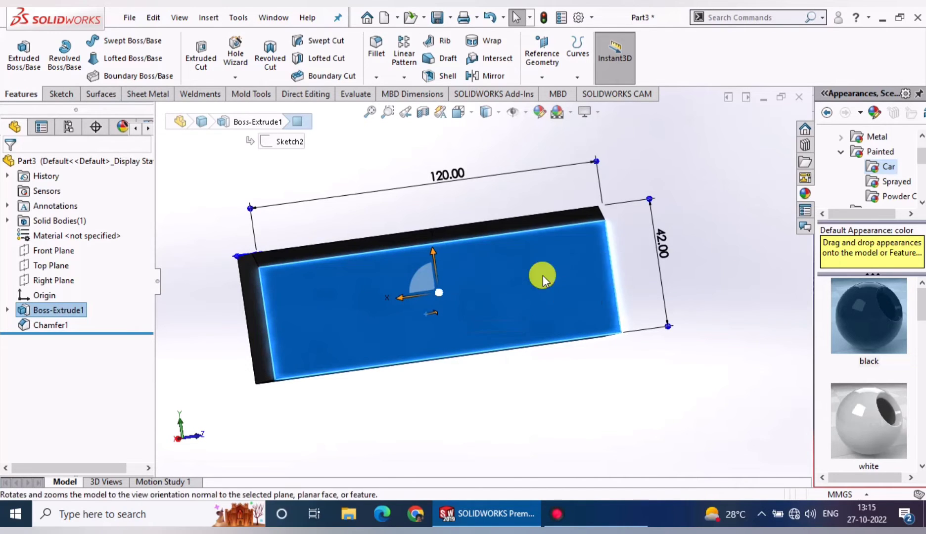
{"action": "left_click", "coordinate": [59, 94]}
{"action": "left_click", "coordinate": [18, 55]}
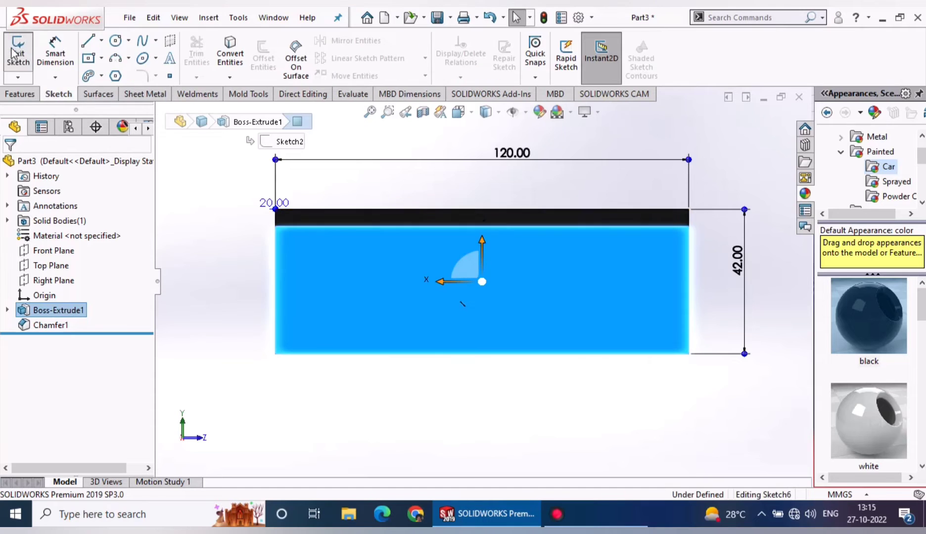
{"action": "left_click", "coordinate": [114, 43]}
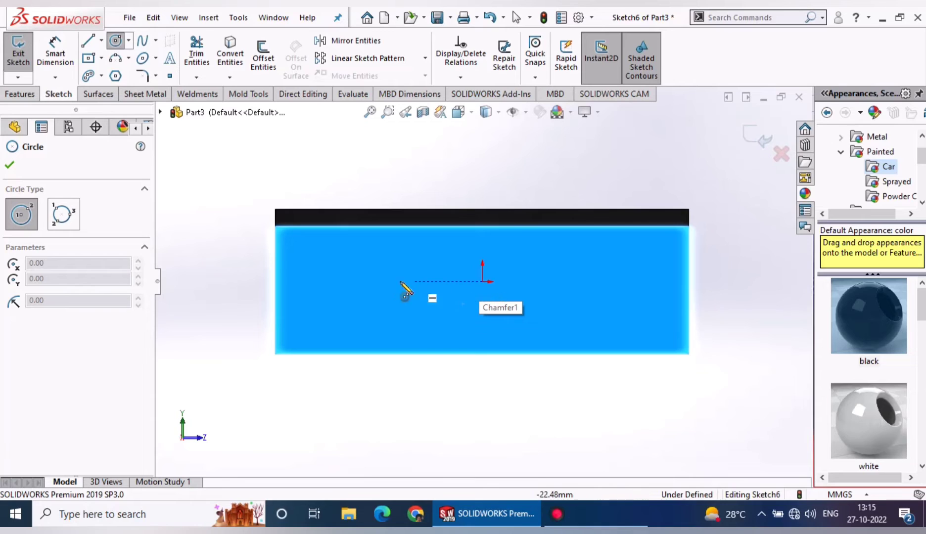
{"action": "left_click", "coordinate": [365, 280]}
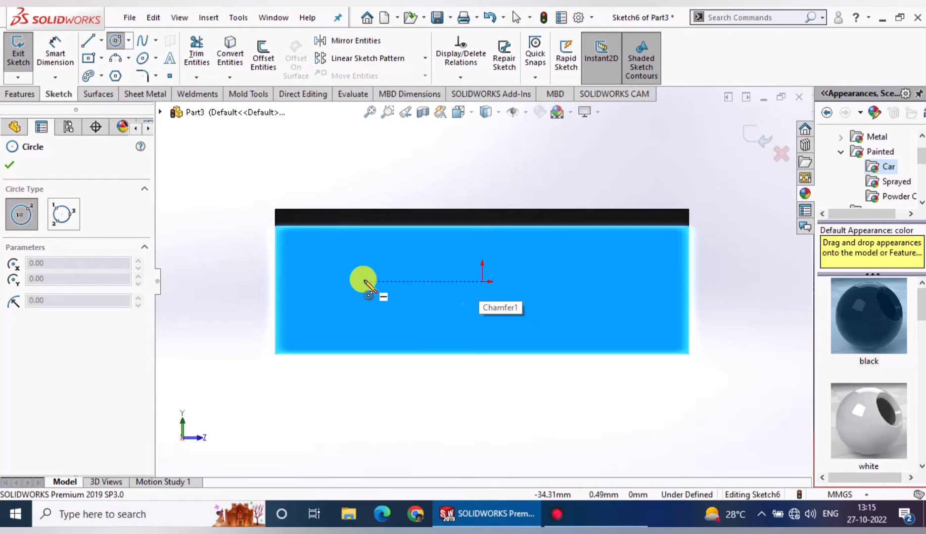
{"action": "left_click", "coordinate": [365, 270]}
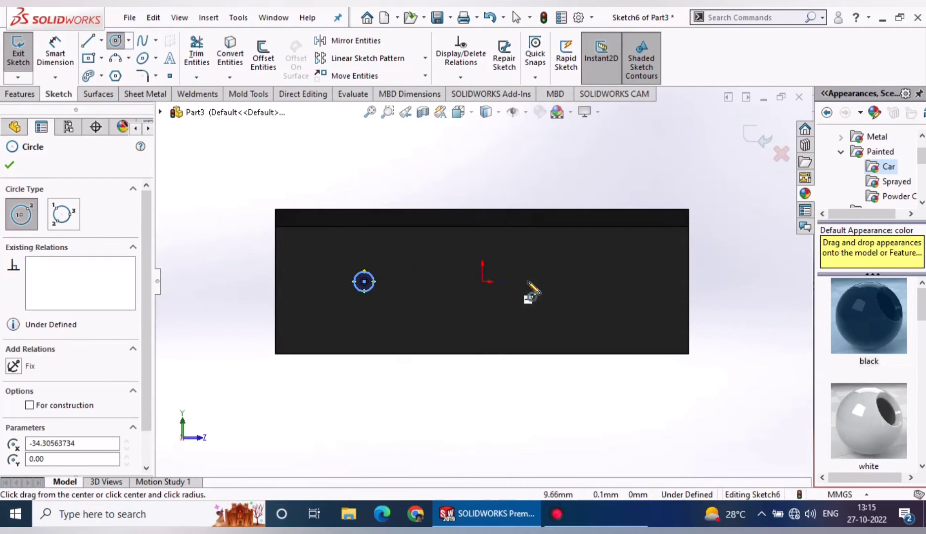
{"action": "left_click", "coordinate": [582, 280]}
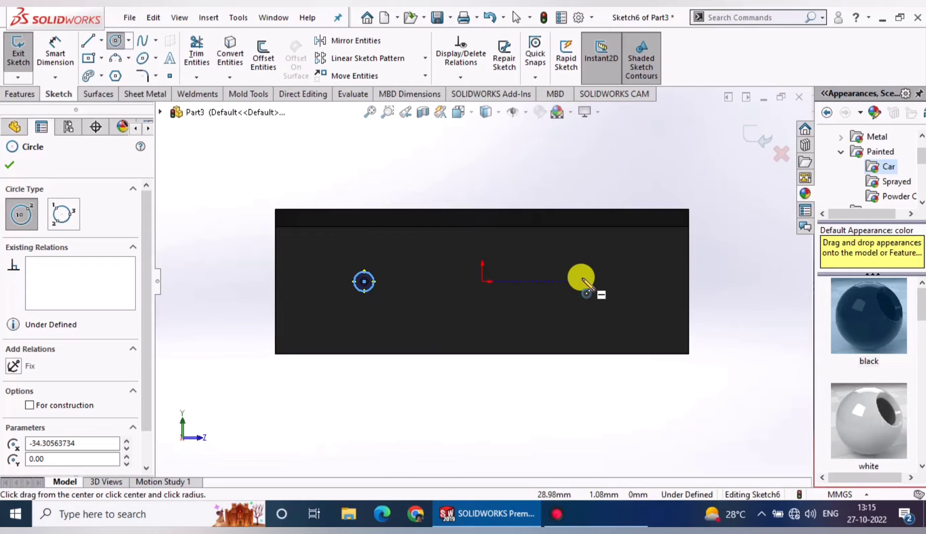
{"action": "left_click", "coordinate": [582, 269]}
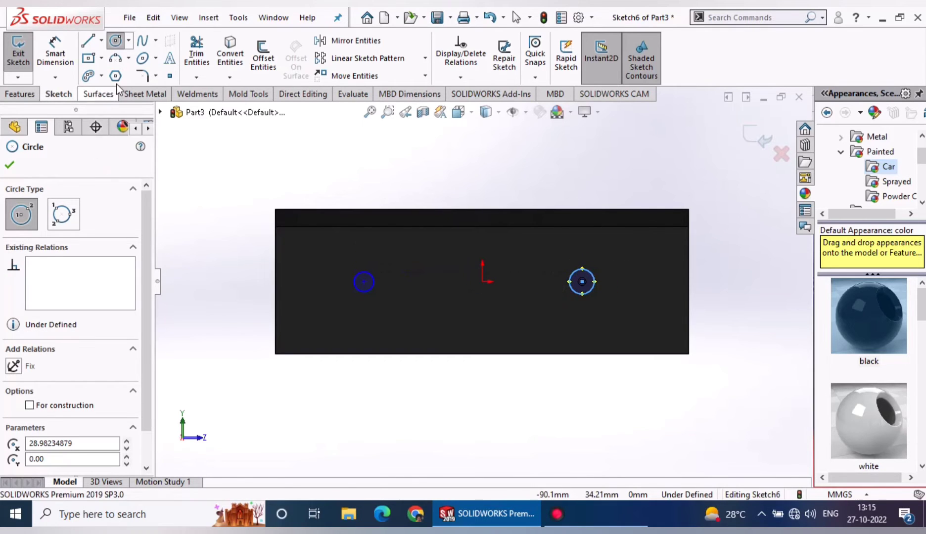
{"action": "left_click", "coordinate": [55, 49]}
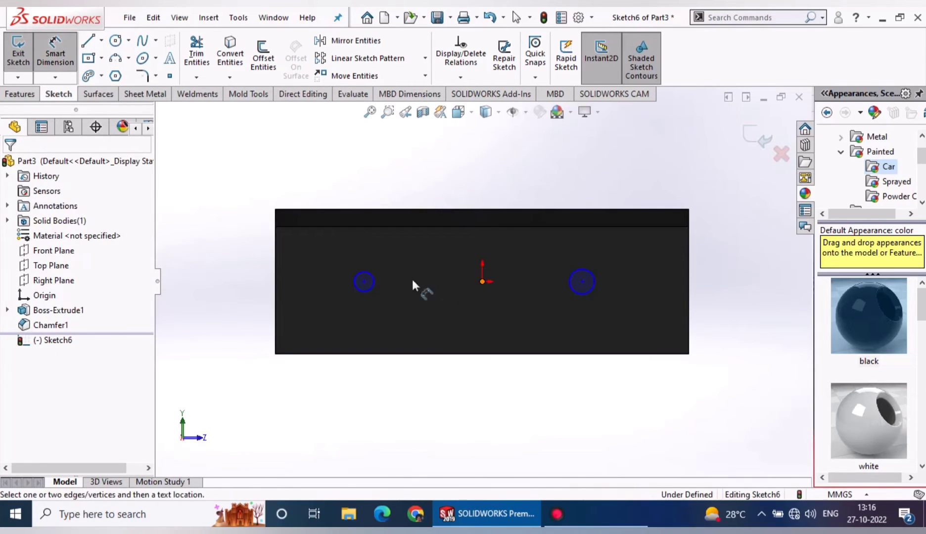
Place both circle centres 30 mm from the origin, one on each side.
{"action": "left_click", "coordinate": [482, 282]}
{"action": "left_click", "coordinate": [365, 281]}
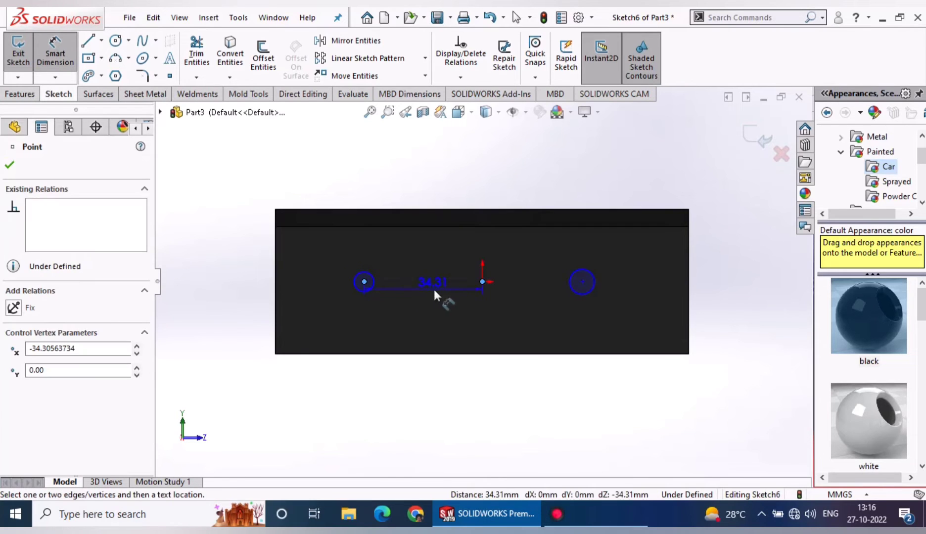
{"action": "left_click", "coordinate": [434, 290]}
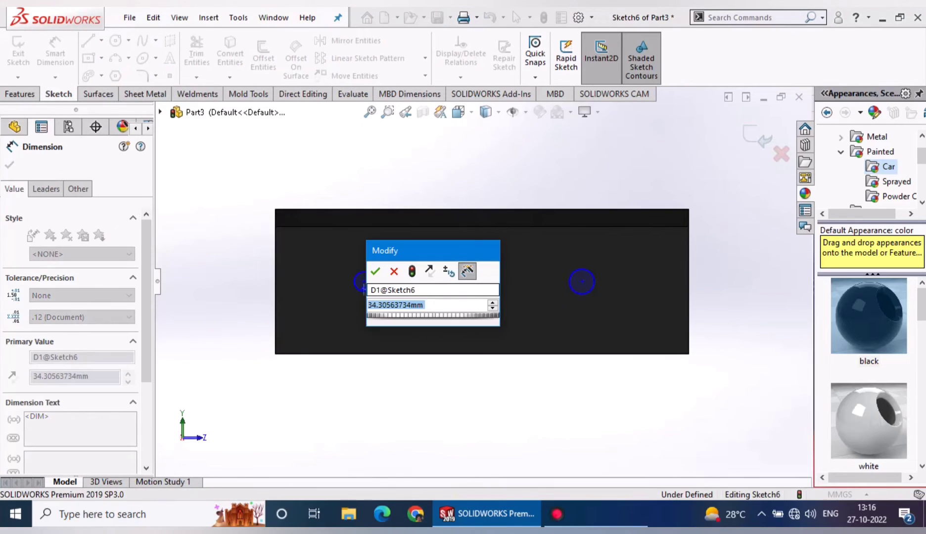
{"action": "type", "text": "30"}
{"action": "key", "text": "Return"}
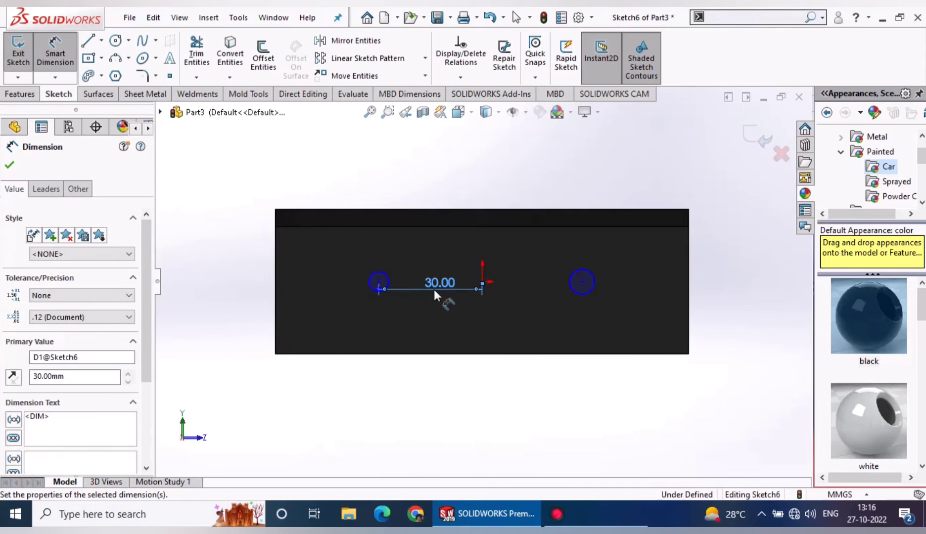
{"action": "left_click", "coordinate": [582, 285]}
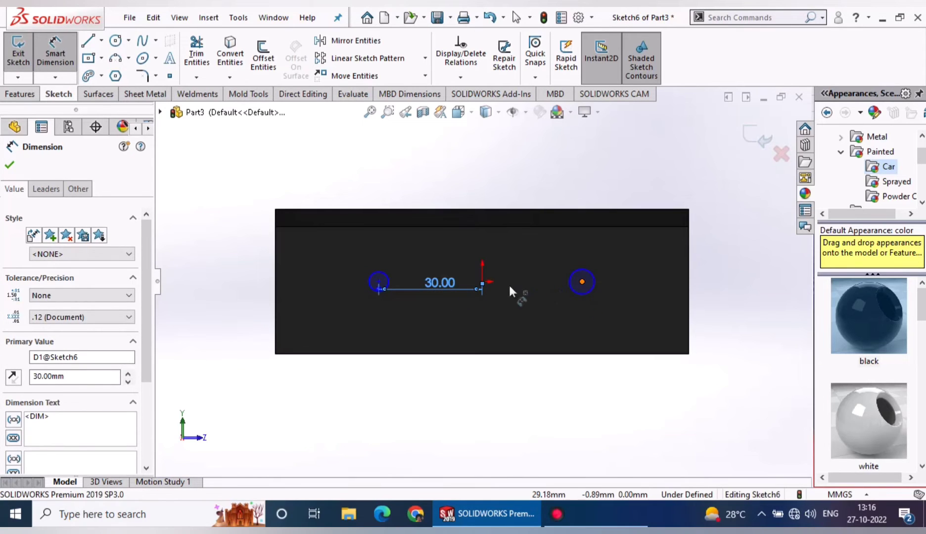
{"action": "left_click", "coordinate": [482, 281]}
{"action": "left_click", "coordinate": [522, 309]}
{"action": "type", "text": "30"}
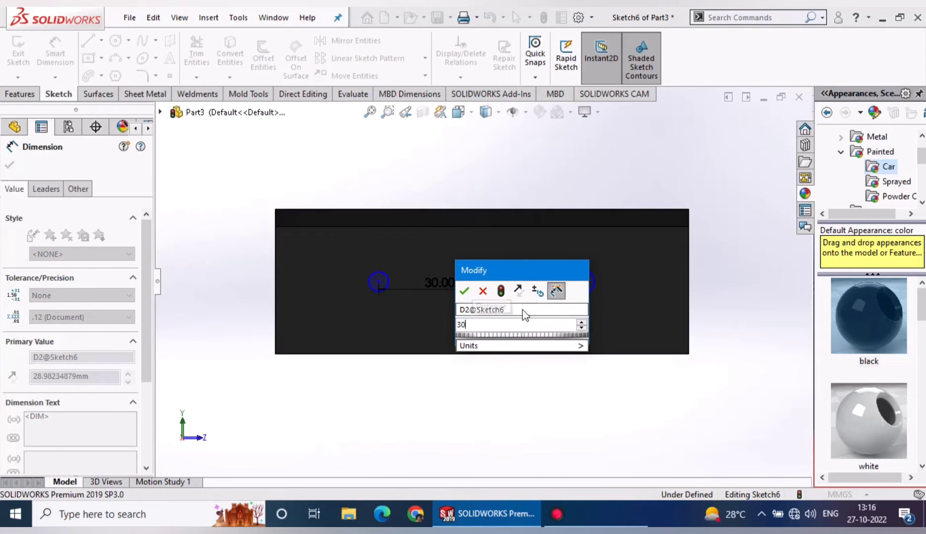
{"action": "key", "text": "Return"}
{"action": "type", "text": "30"}
{"action": "key", "text": "Return"}
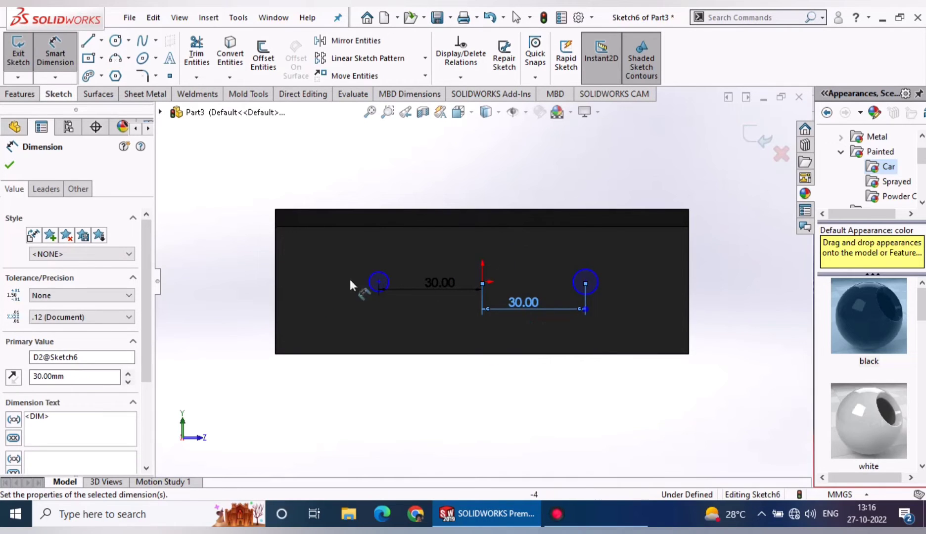
Give both circles a 6 mm diameter.
{"action": "left_click", "coordinate": [386, 272]}
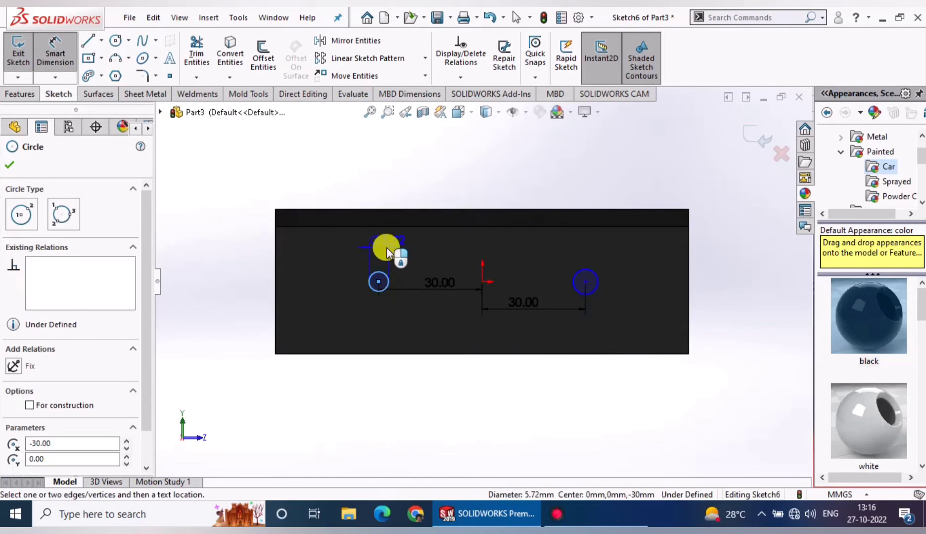
{"action": "left_click", "coordinate": [386, 247]}
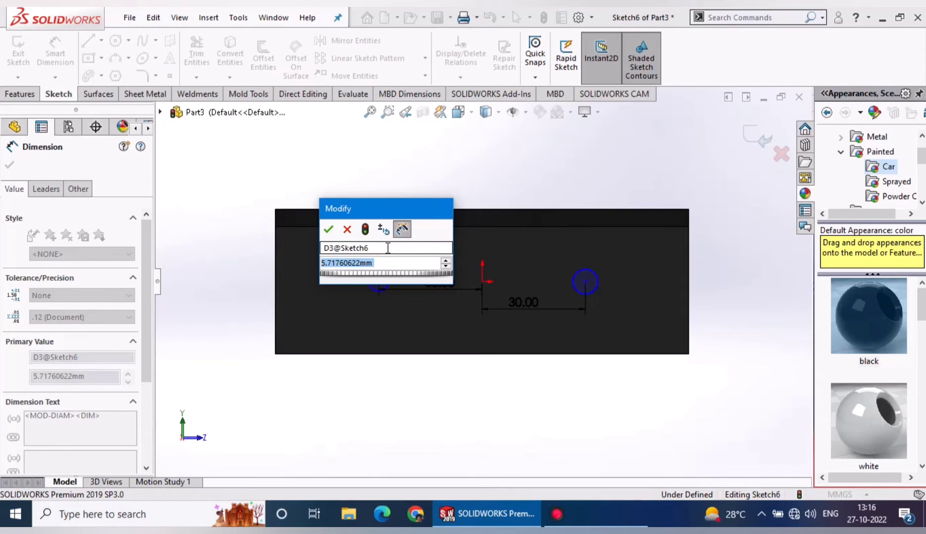
{"action": "type", "text": "6"}
{"action": "key", "text": "Return"}
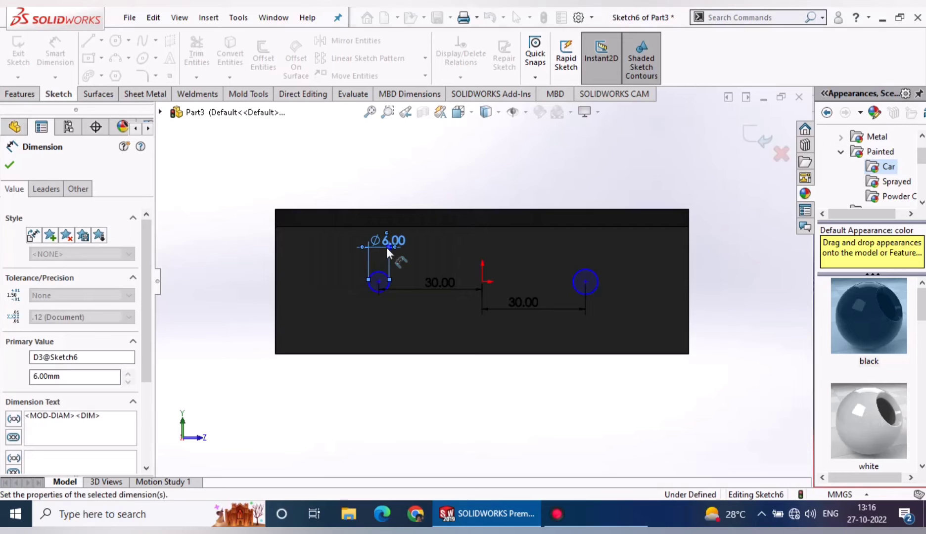
{"action": "left_click", "coordinate": [609, 264]}
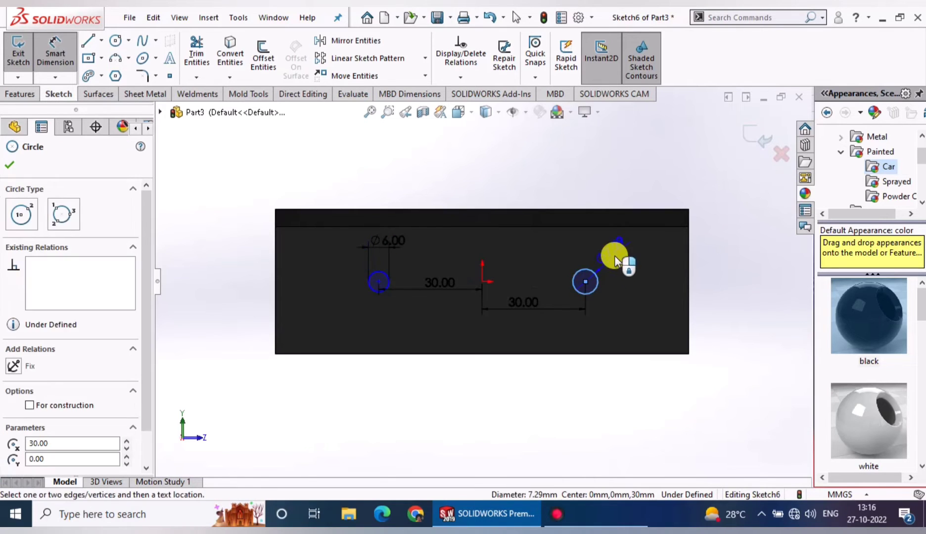
{"action": "left_click", "coordinate": [615, 261]}
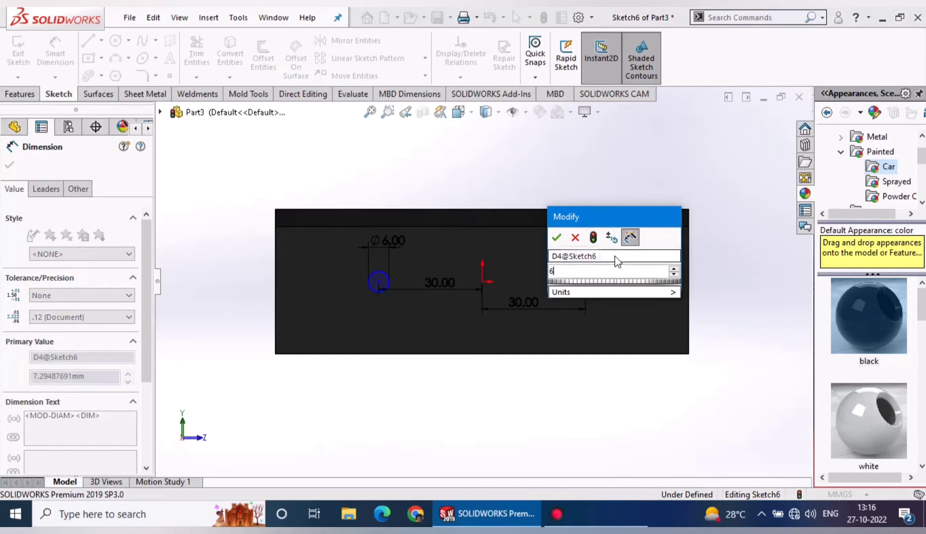
{"action": "type", "text": "6"}
{"action": "key", "text": "Return"}
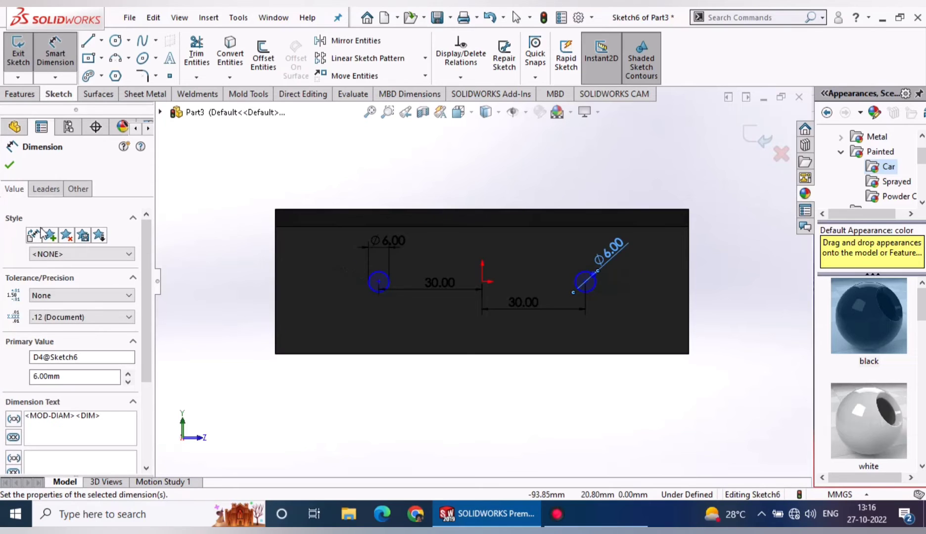
{"action": "left_click", "coordinate": [8, 167]}
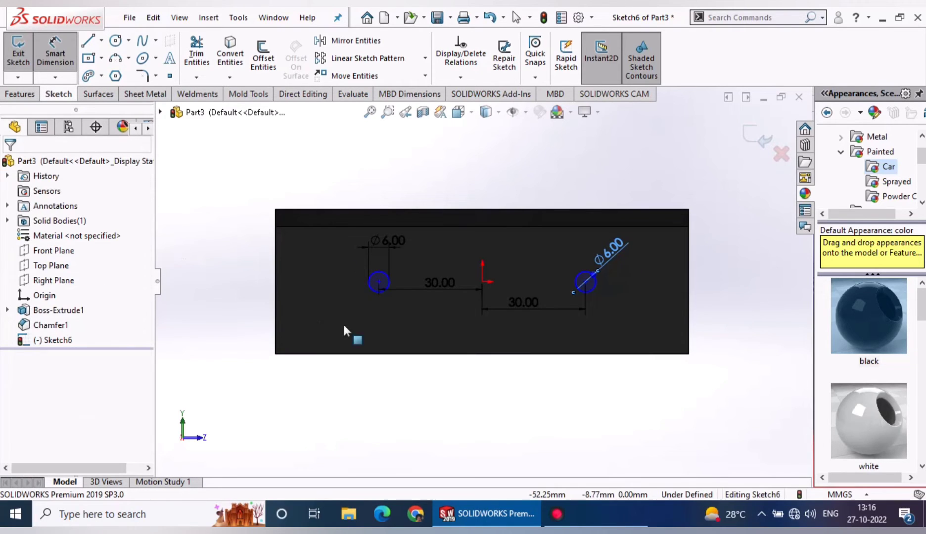
Make each circle centre horizontal with the origin, fully defining Sketch6.
{"action": "left_click", "coordinate": [380, 280]}
{"action": "left_click", "coordinate": [479, 280], "text": "ctrl"}
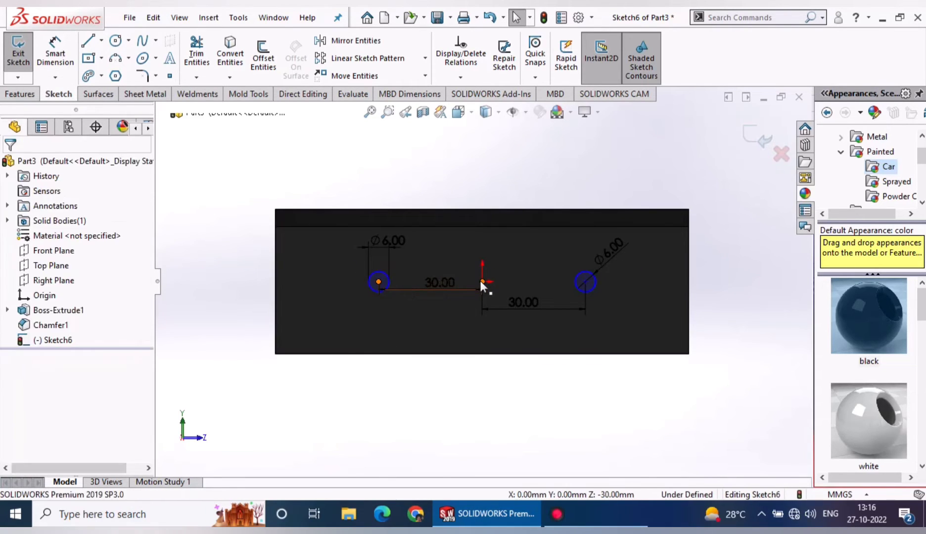
{"action": "left_click", "coordinate": [519, 220]}
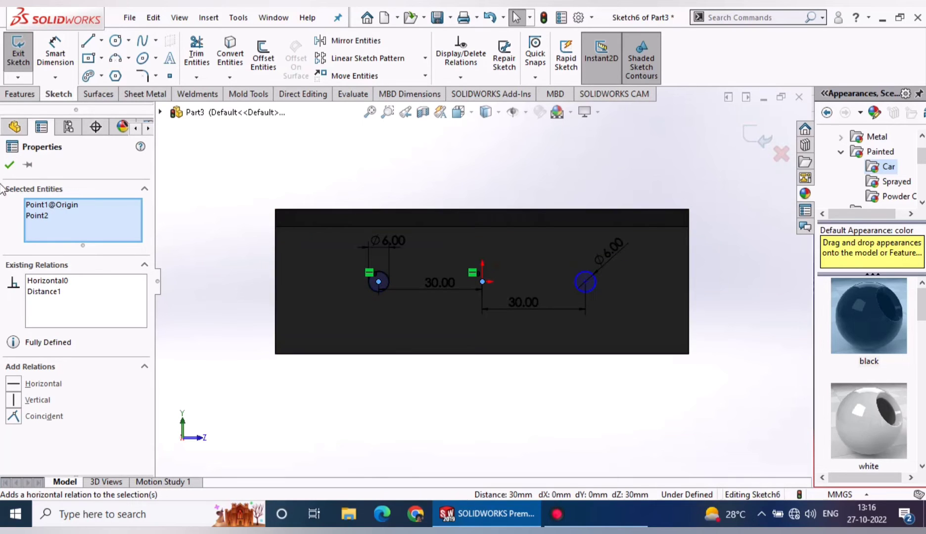
{"action": "left_click", "coordinate": [8, 166]}
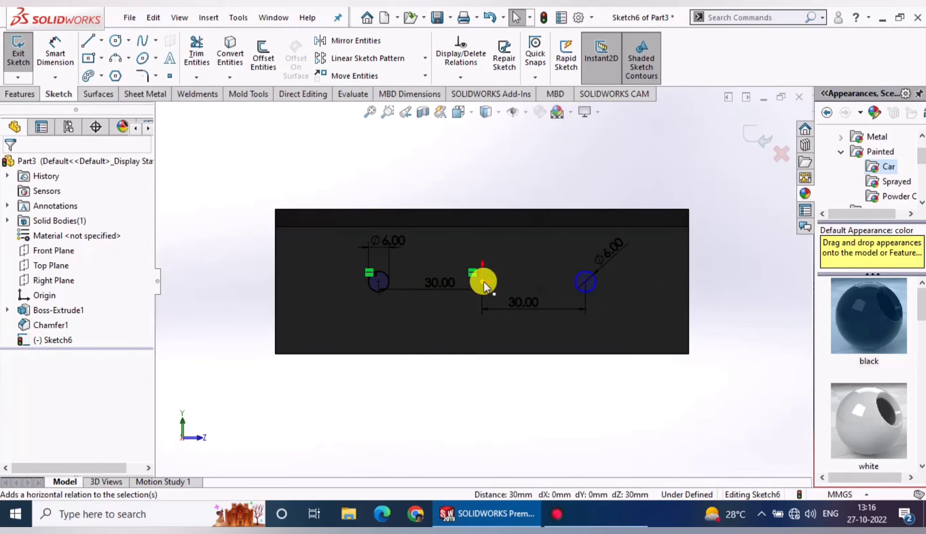
{"action": "left_click", "coordinate": [482, 282]}
{"action": "left_click", "coordinate": [586, 283], "text": "ctrl"}
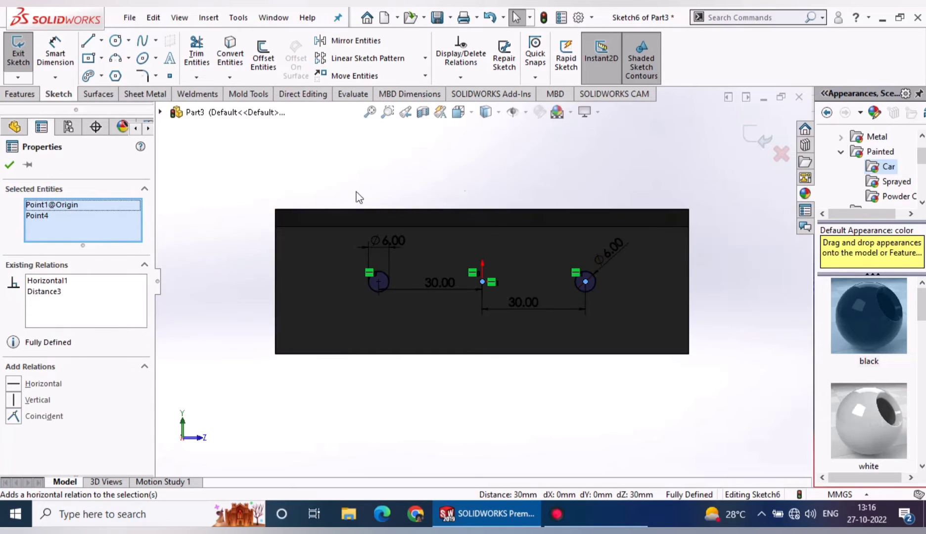
{"action": "left_click", "coordinate": [11, 168]}
{"action": "scroll", "coordinate": [519, 173], "scroll_direction": "up", "scroll_amount": 2}
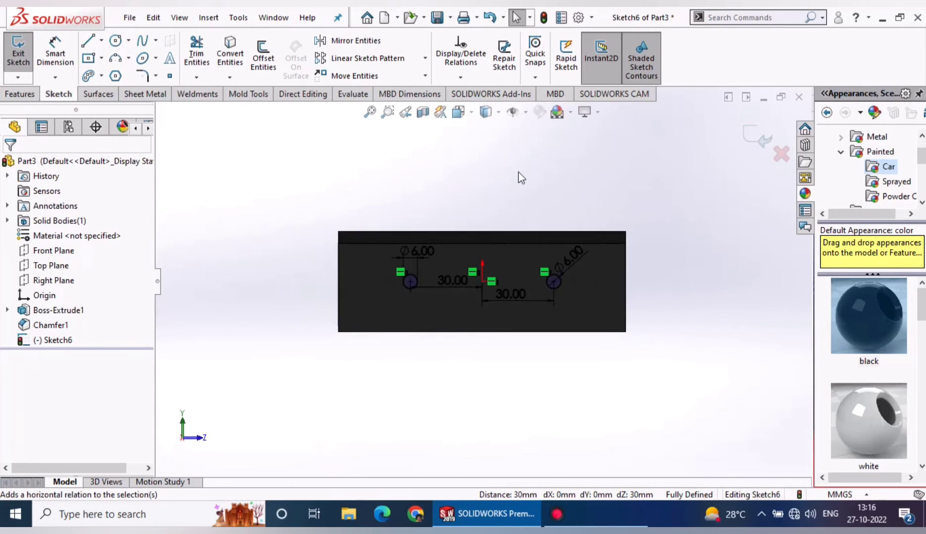
{"action": "mouse_move", "coordinate": [520, 174]}
{"action": "middle_mouse_down"}
{"action": "mouse_move", "coordinate": [556, 214]}
{"action": "mouse_move", "coordinate": [544, 238]}
{"action": "middle_mouse_up"}
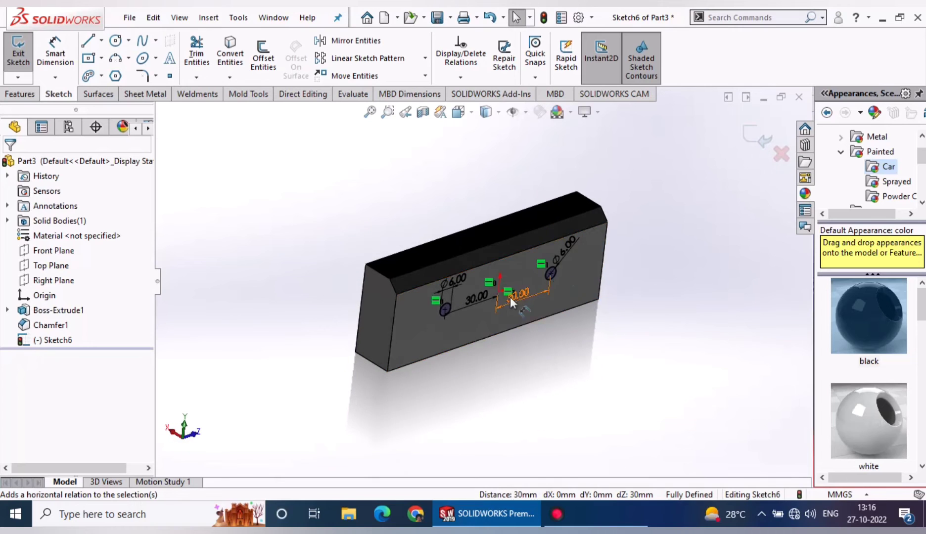
{"action": "scroll", "coordinate": [502, 336], "scroll_direction": "down", "scroll_amount": 3}
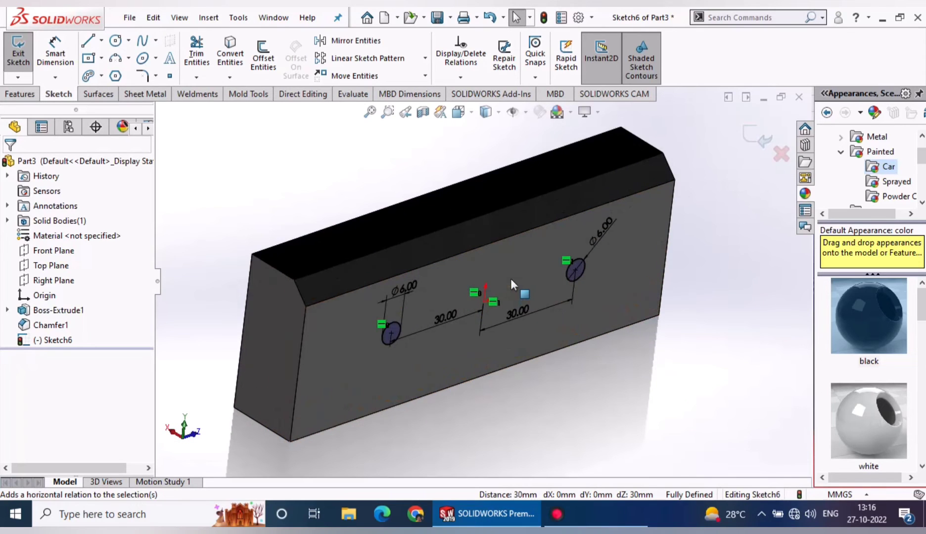
{"action": "left_click", "coordinate": [22, 94]}
Cut the two 6 mm circles 35 mm deep (Blind) as Cut-Extrude1.
{"action": "left_click", "coordinate": [201, 58]}
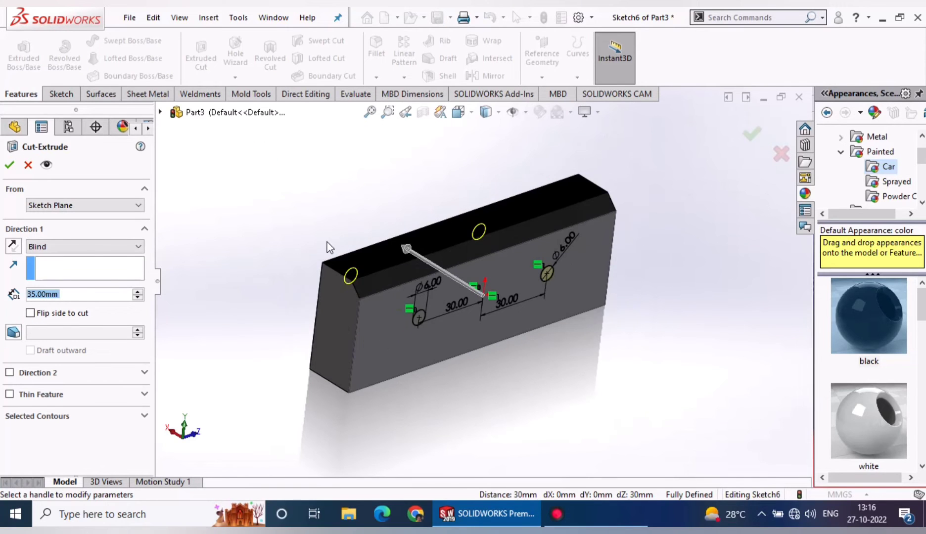
{"action": "middle_click_drag", "start_coordinate": [329, 248], "coordinate": [222, 269]}
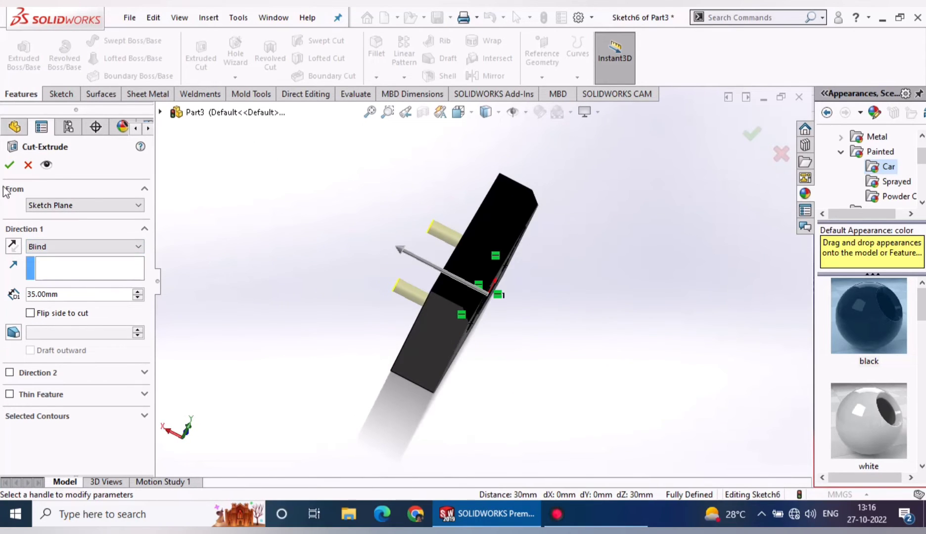
{"action": "left_click", "coordinate": [9, 165]}
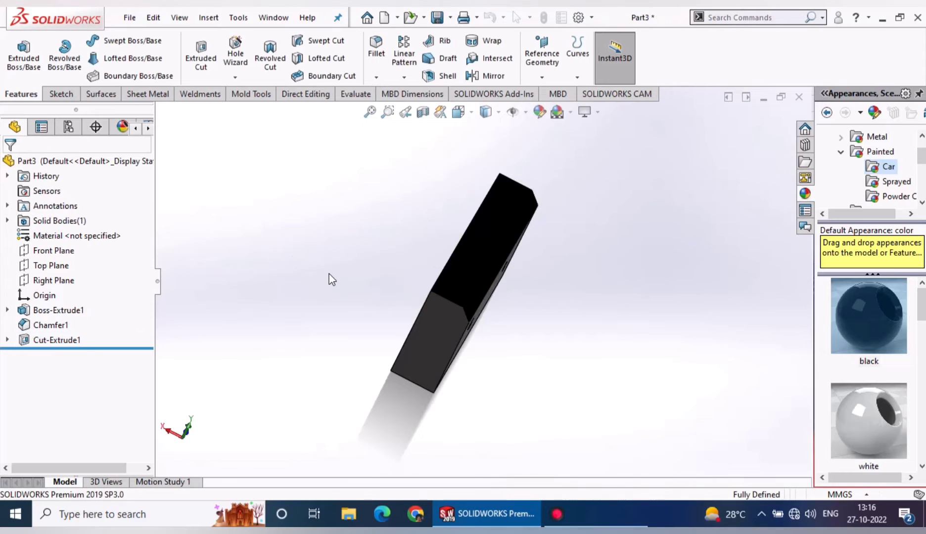
Save the drilled jaw part and drop an appearance swatch onto the block.
{"action": "left_click", "coordinate": [437, 17]}
{"action": "scroll", "coordinate": [441, 304], "scroll_direction": "down", "scroll_amount": 4}
{"action": "mouse_move", "coordinate": [484, 319]}
{"action": "middle_mouse_down"}
{"action": "mouse_move", "coordinate": [482, 347]}
{"action": "mouse_move", "coordinate": [588, 346]}
{"action": "mouse_move", "coordinate": [482, 304]}
{"action": "mouse_move", "coordinate": [416, 339]}
{"action": "middle_mouse_up"}
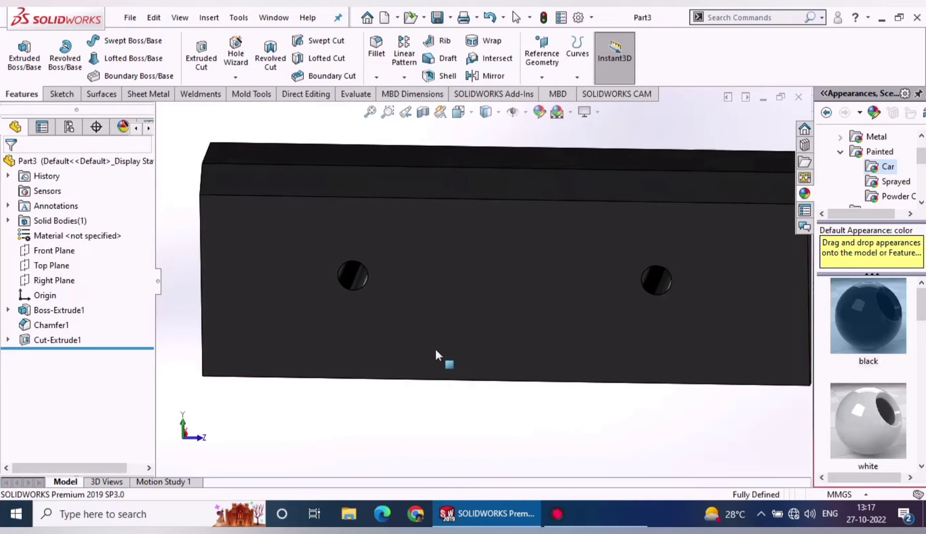
{"action": "scroll", "coordinate": [505, 321], "scroll_direction": "up", "scroll_amount": 3}
{"action": "mouse_move", "coordinate": [358, 310]}
{"action": "left_mouse_down"}
{"action": "mouse_move", "coordinate": [567, 267]}
{"action": "mouse_move", "coordinate": [563, 260]}
{"action": "left_mouse_up"}
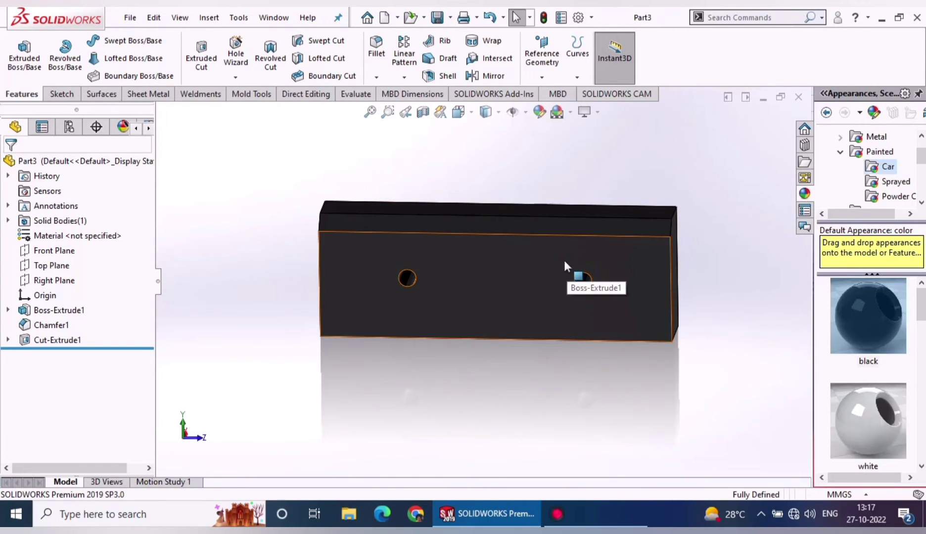
{"action": "left_click", "coordinate": [569, 250]}
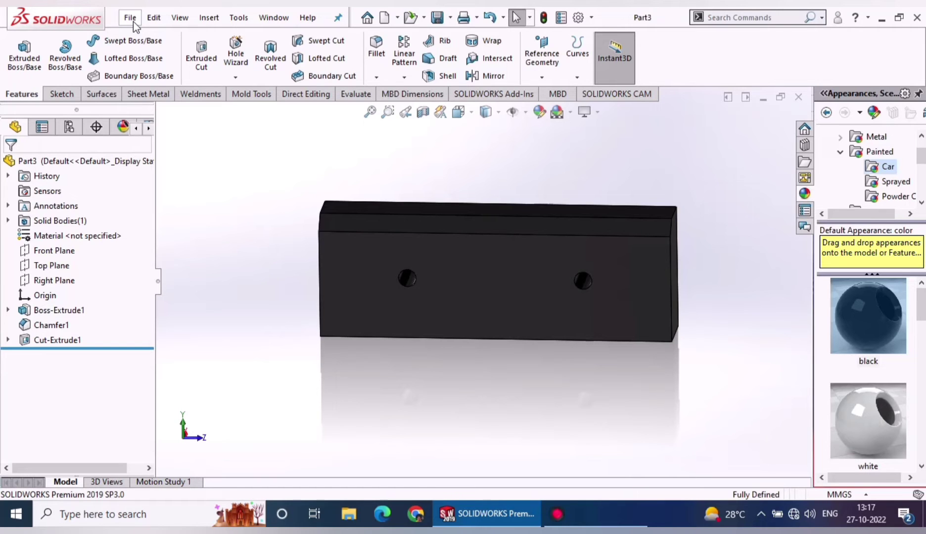
In a new part, draw a center rectangle from the origin on the Front Plane.
{"action": "left_click", "coordinate": [133, 21]}
{"action": "left_click", "coordinate": [528, 416]}
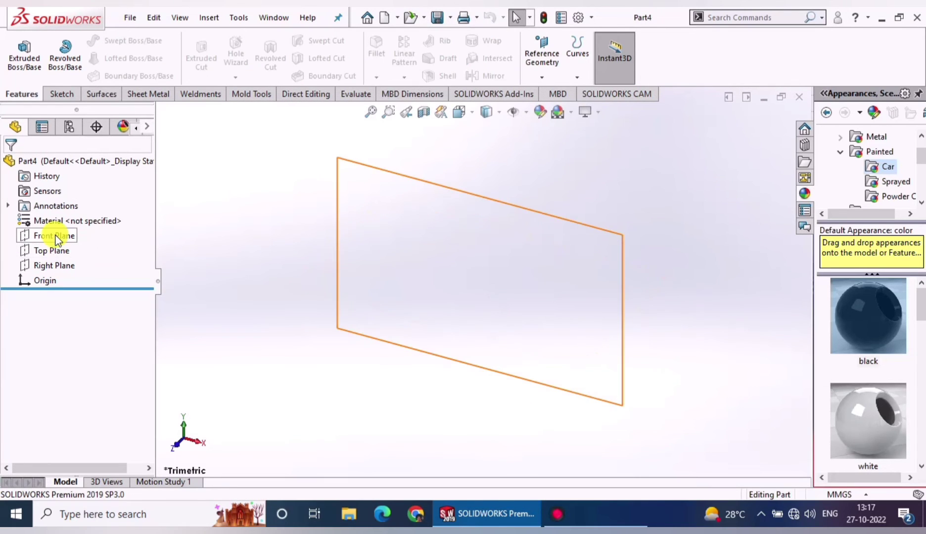
{"action": "left_click", "coordinate": [52, 236]}
{"action": "left_click", "coordinate": [69, 214]}
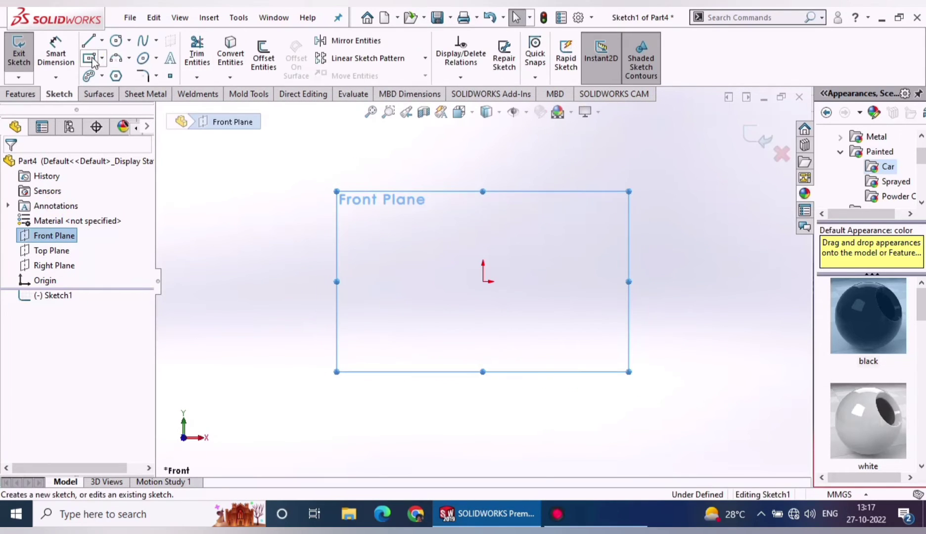
{"action": "left_click", "coordinate": [91, 59]}
{"action": "left_click", "coordinate": [482, 281]}
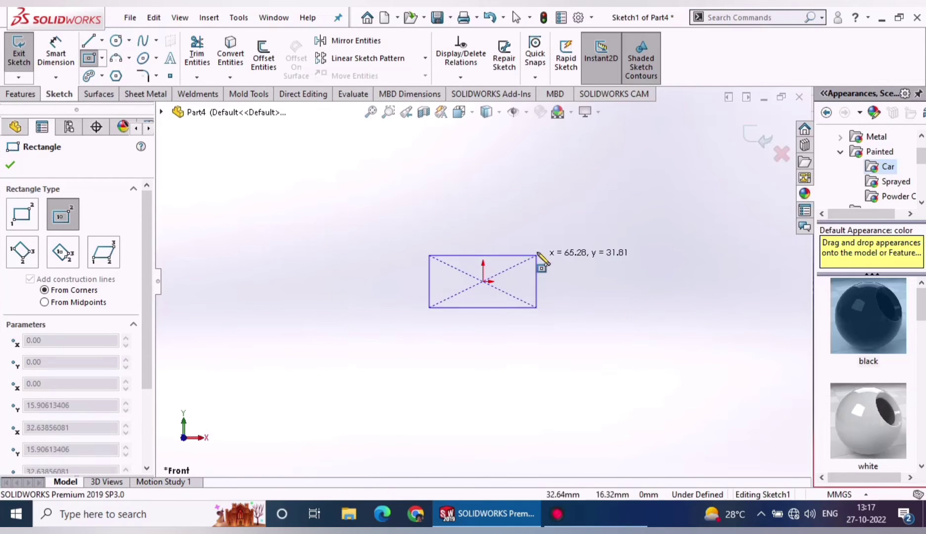
{"action": "left_click", "coordinate": [554, 240]}
{"action": "key", "text": "Escape"}
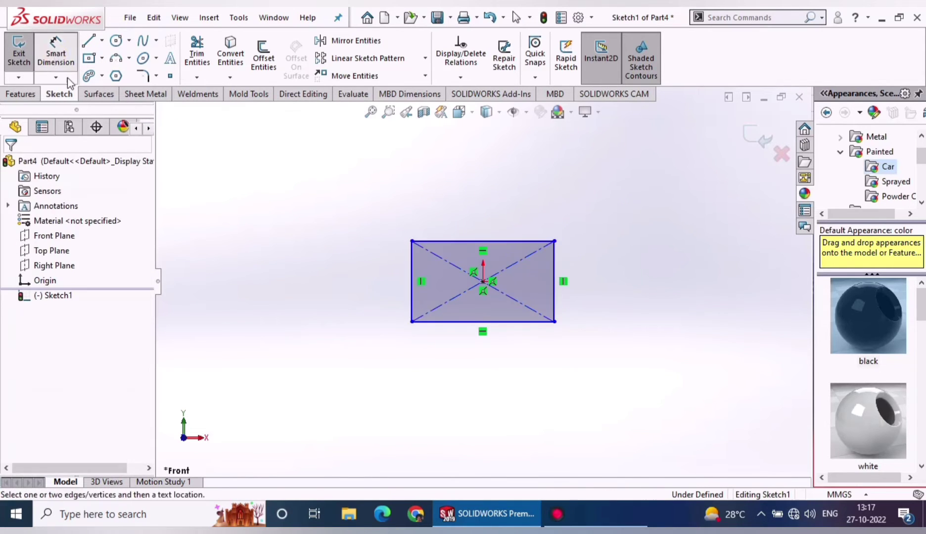
Dimension the rectangle 80 mm wide by 42 mm high.
{"action": "left_click", "coordinate": [56, 53]}
{"action": "left_click", "coordinate": [502, 243]}
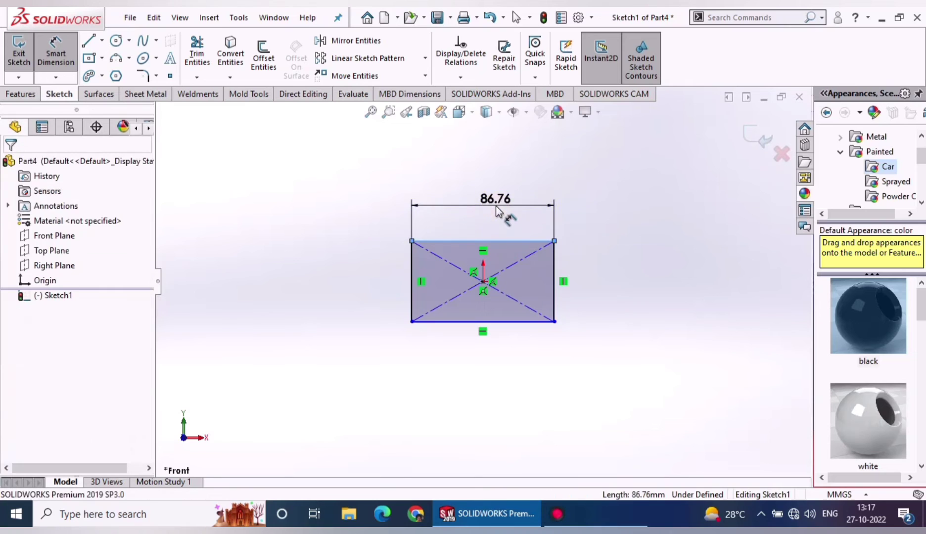
{"action": "left_click", "coordinate": [497, 206]}
{"action": "type", "text": "80"}
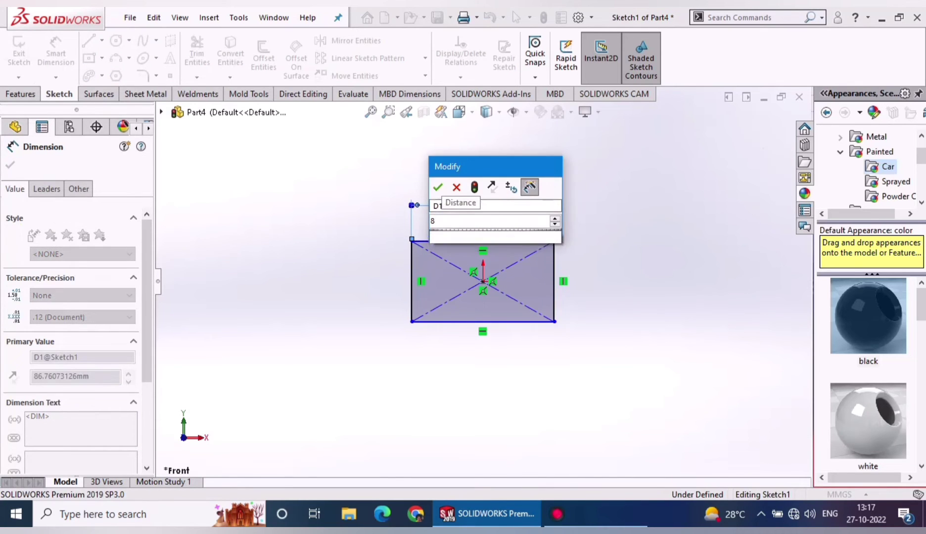
{"action": "key", "text": "Return"}
{"action": "scroll", "coordinate": [508, 249], "scroll_direction": "down", "scroll_amount": 1}
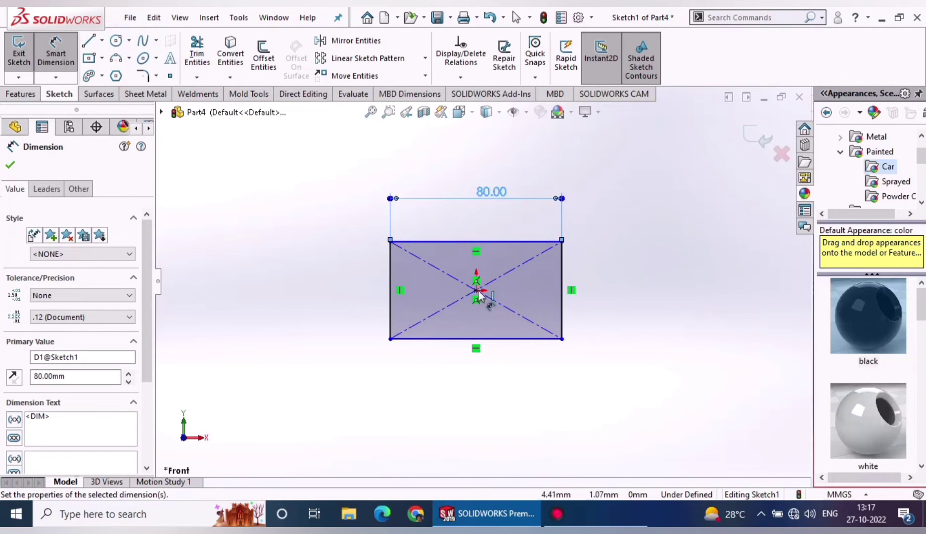
{"action": "left_click", "coordinate": [390, 321]}
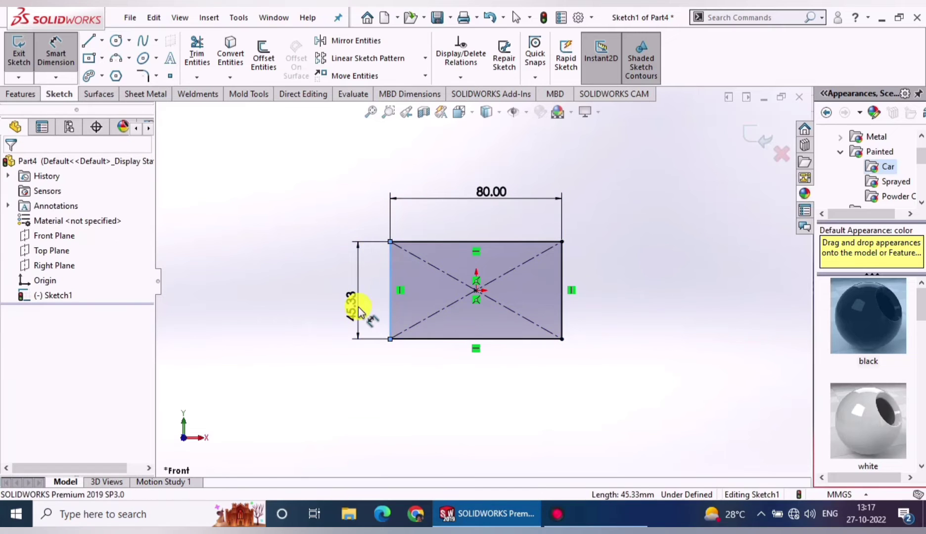
{"action": "left_click", "coordinate": [358, 307]}
{"action": "type", "text": "42"}
{"action": "key", "text": "Return"}
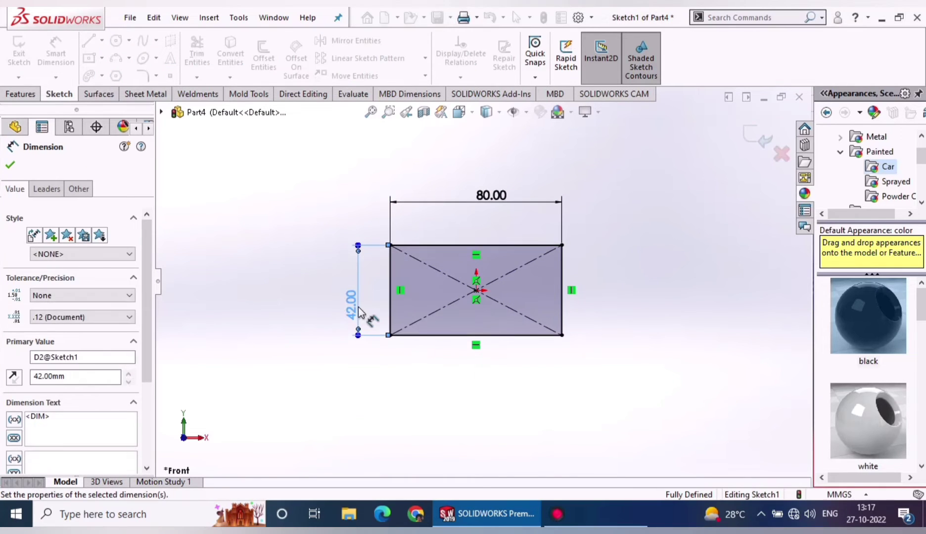
{"action": "left_click", "coordinate": [22, 94]}
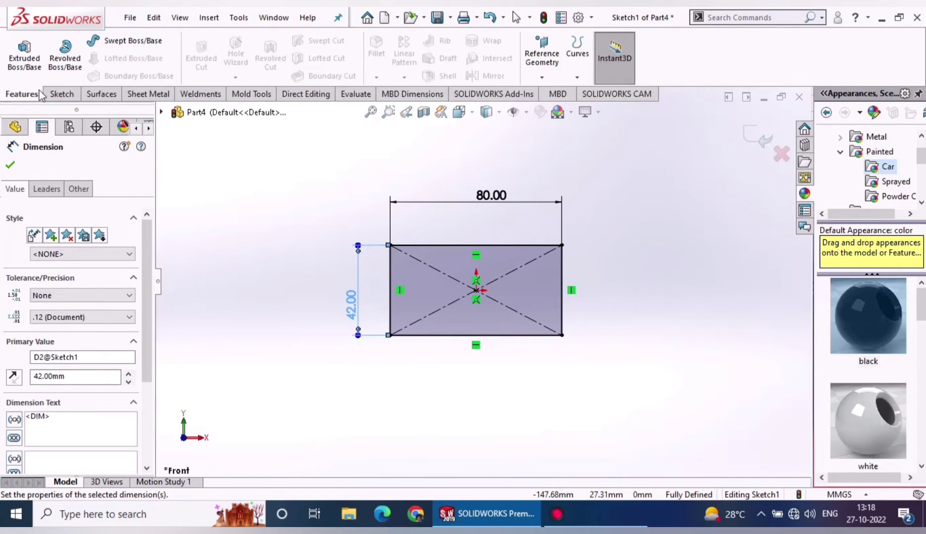
{"action": "left_click", "coordinate": [24, 54]}
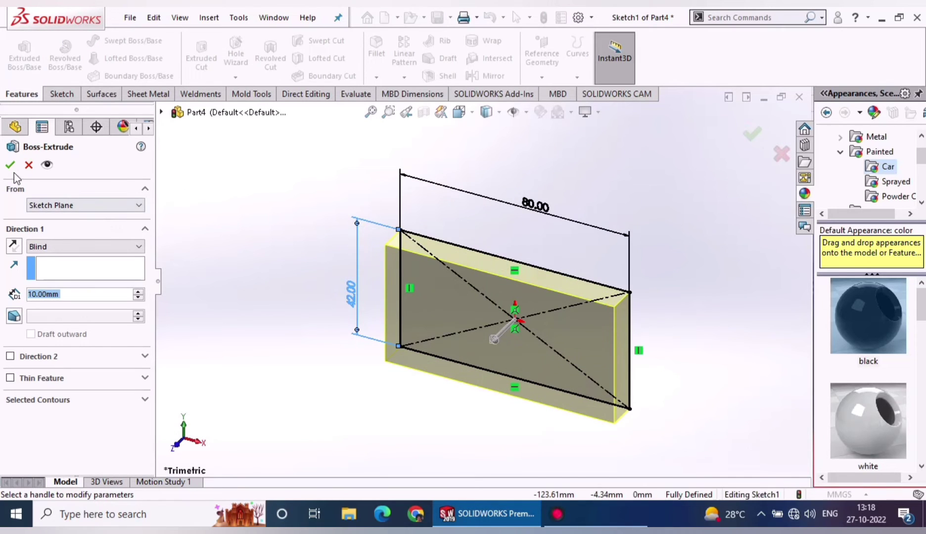
Make the 80 × 42 rectangle a 5 mm thick sheet-metal Base-Flange1 plate.
{"action": "left_click", "coordinate": [28, 164]}
{"action": "left_click", "coordinate": [149, 94]}
{"action": "left_click", "coordinate": [27, 55]}
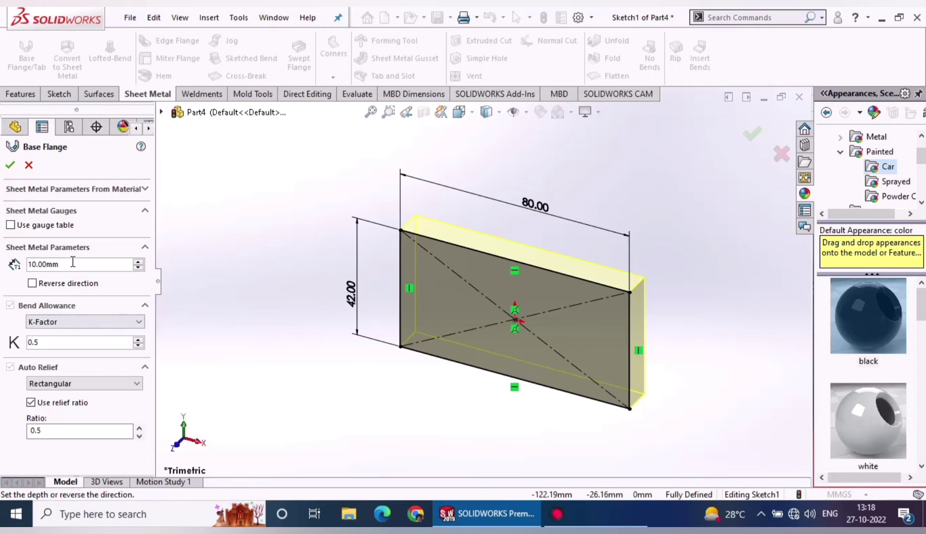
{"action": "left_click_drag", "start_coordinate": [73, 262], "coordinate": [2, 263]}
{"action": "type", "text": "5"}
{"action": "key", "text": "Return"}
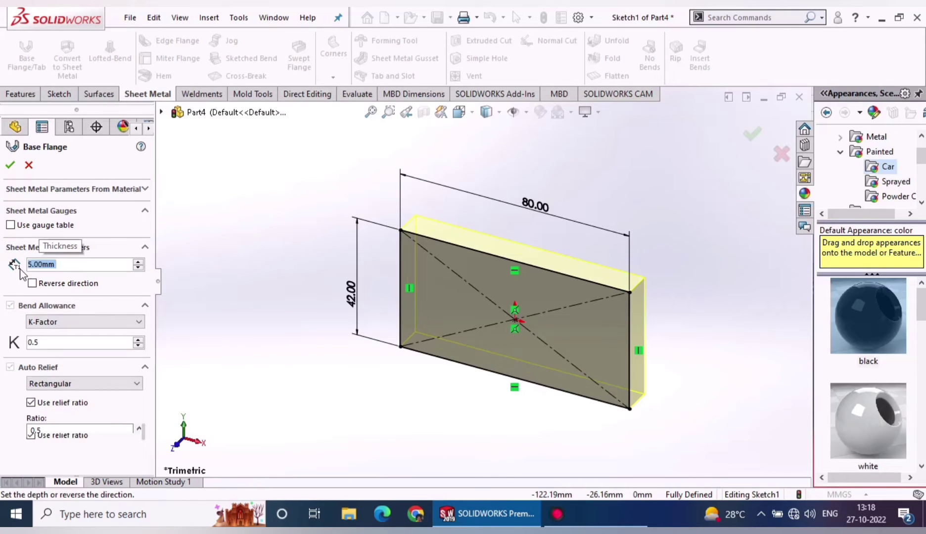
{"action": "left_click", "coordinate": [10, 165]}
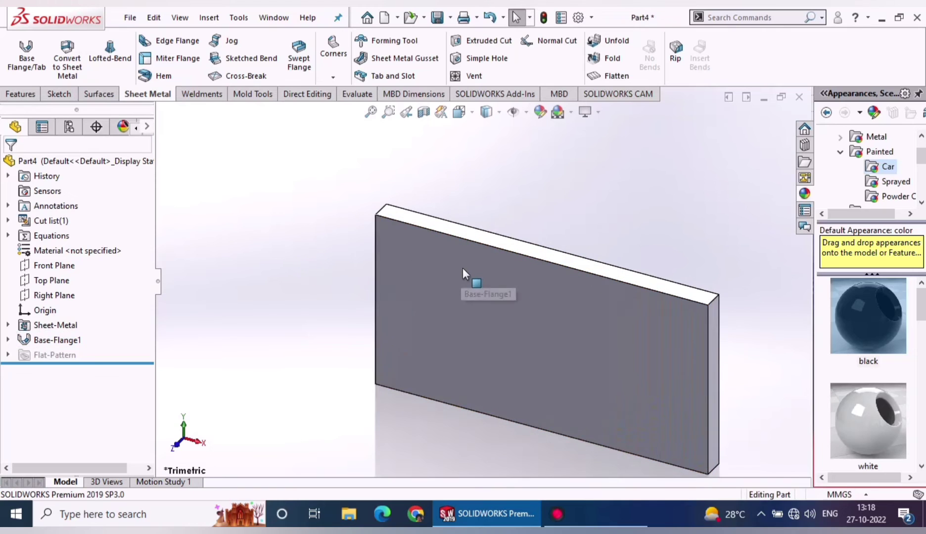
{"action": "middle_click_drag", "start_coordinate": [462, 267], "coordinate": [587, 339]}
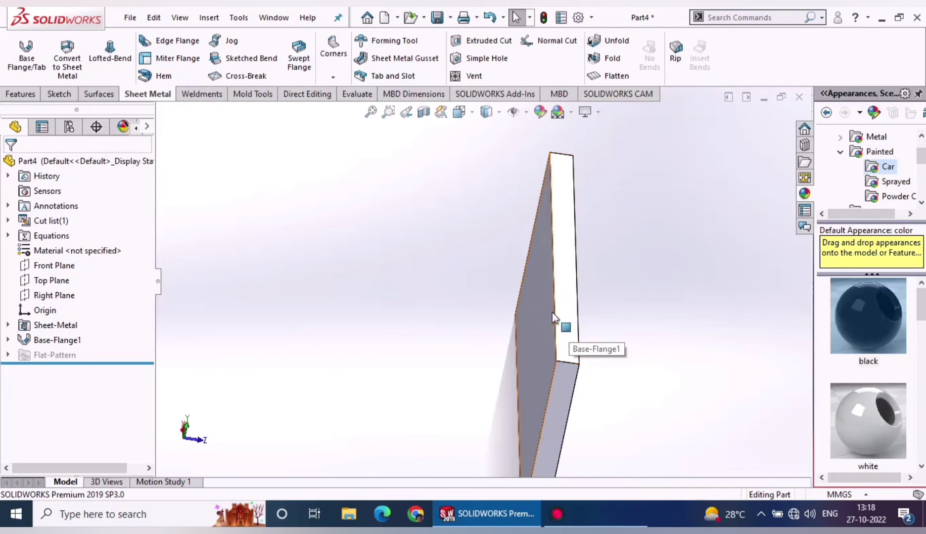
{"action": "mouse_move", "coordinate": [552, 311]}
{"action": "middle_mouse_down"}
{"action": "mouse_move", "coordinate": [627, 374]}
{"action": "mouse_move", "coordinate": [594, 349]}
{"action": "mouse_move", "coordinate": [622, 395]}
{"action": "middle_mouse_up"}
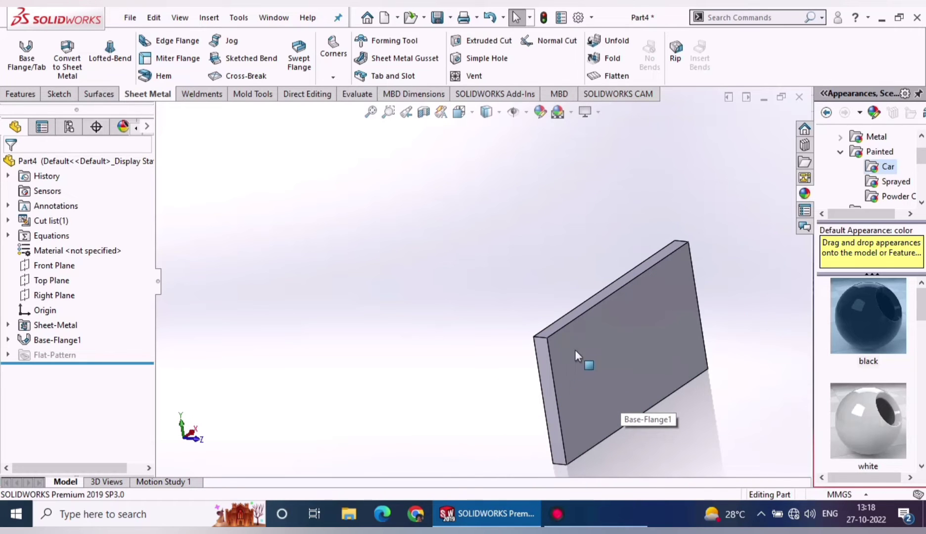
{"action": "middle_click_drag", "start_coordinate": [575, 349], "coordinate": [651, 366]}
{"action": "left_click", "coordinate": [623, 361]}
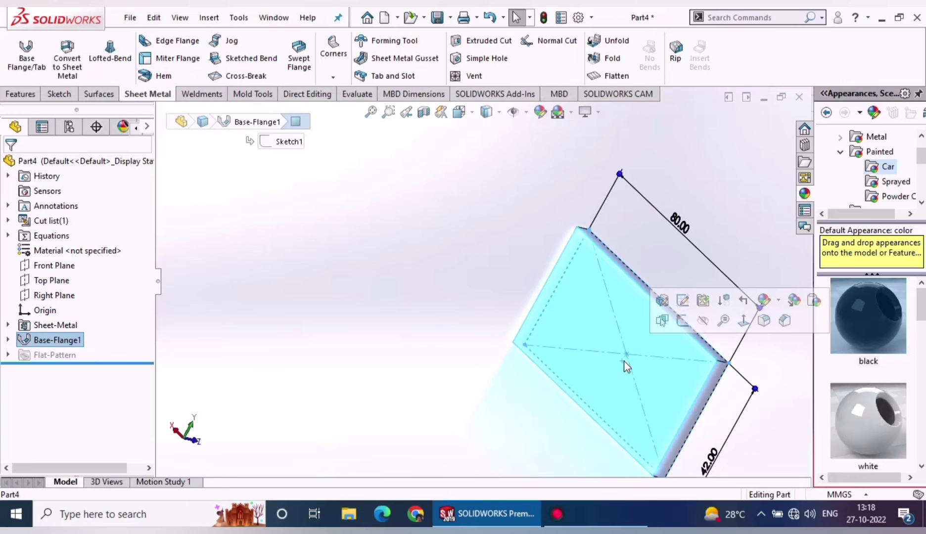
Sketch a center rectangle on the plate face from the origin to the top edge.
{"action": "left_click", "coordinate": [683, 328]}
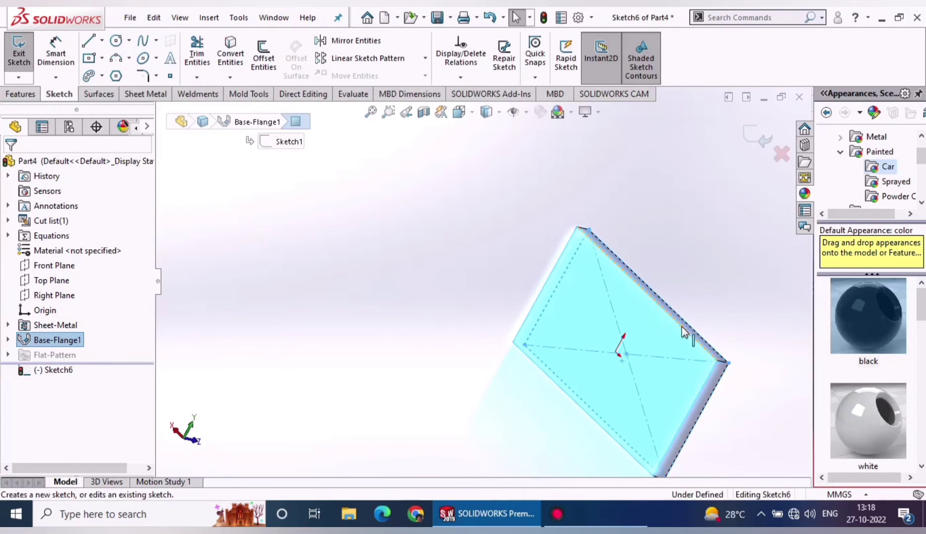
{"action": "key", "text": "space"}
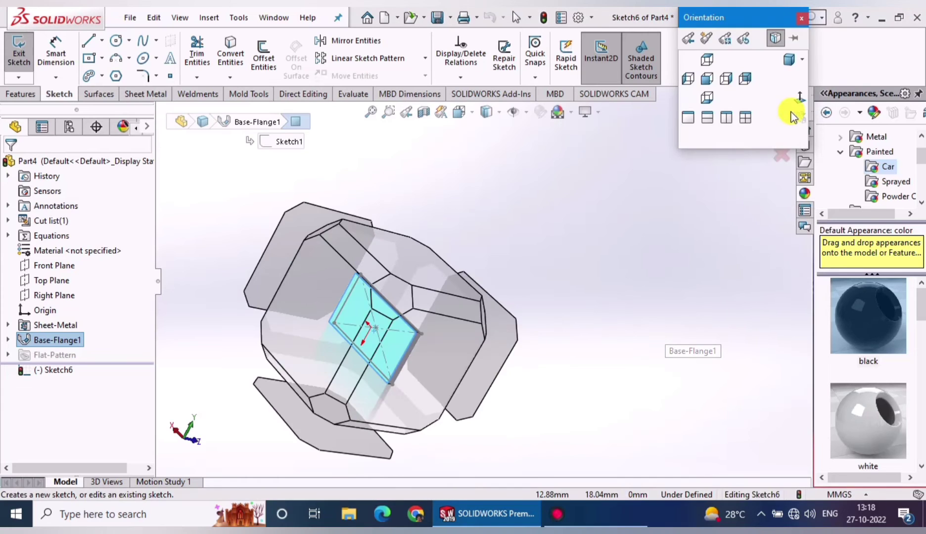
{"action": "key", "text": "ctrl+8"}
{"action": "left_click", "coordinate": [90, 57]}
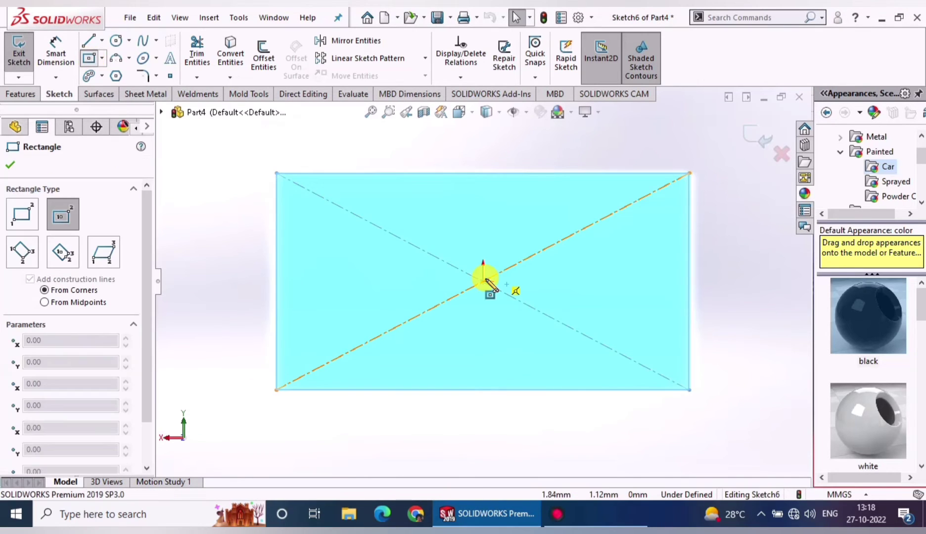
{"action": "left_click", "coordinate": [485, 281]}
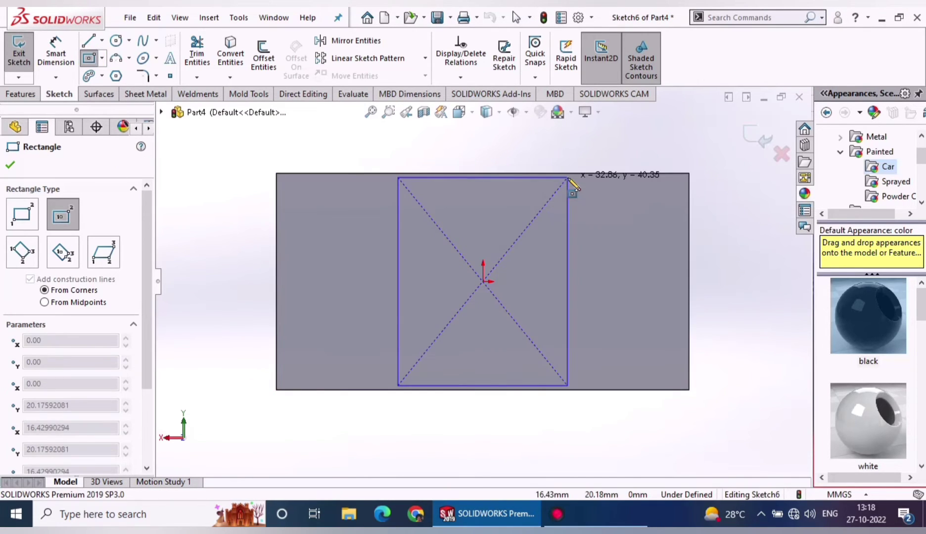
{"action": "left_click", "coordinate": [568, 174]}
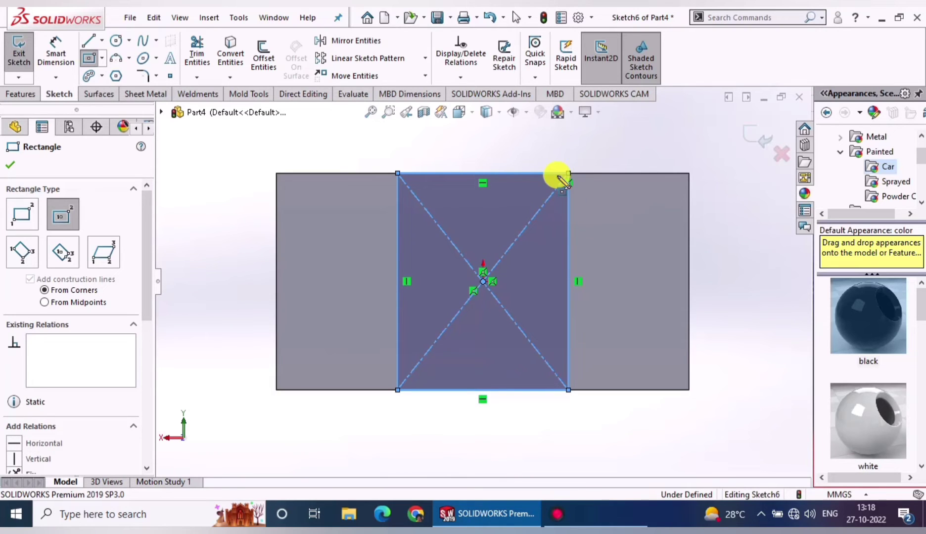
{"action": "key", "text": "Escape"}
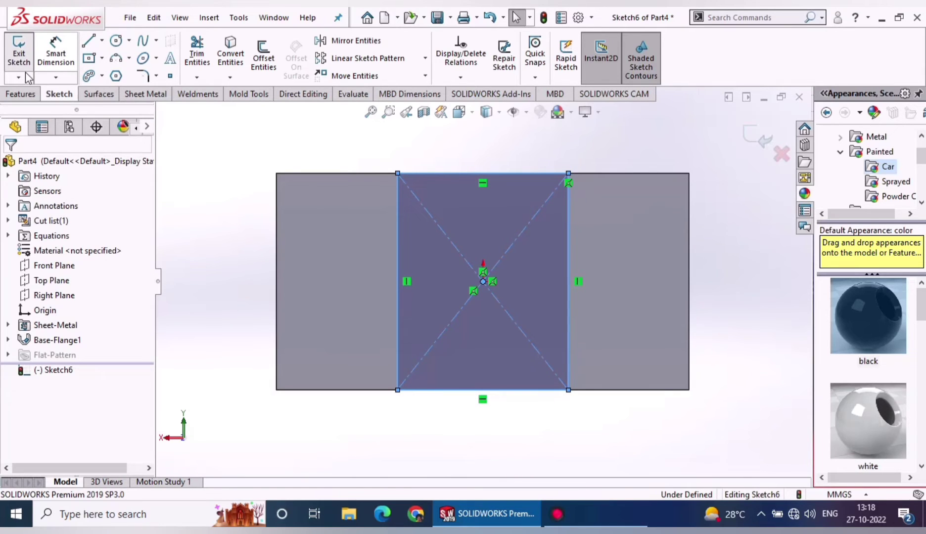
{"action": "key", "text": "ctrl+7"}
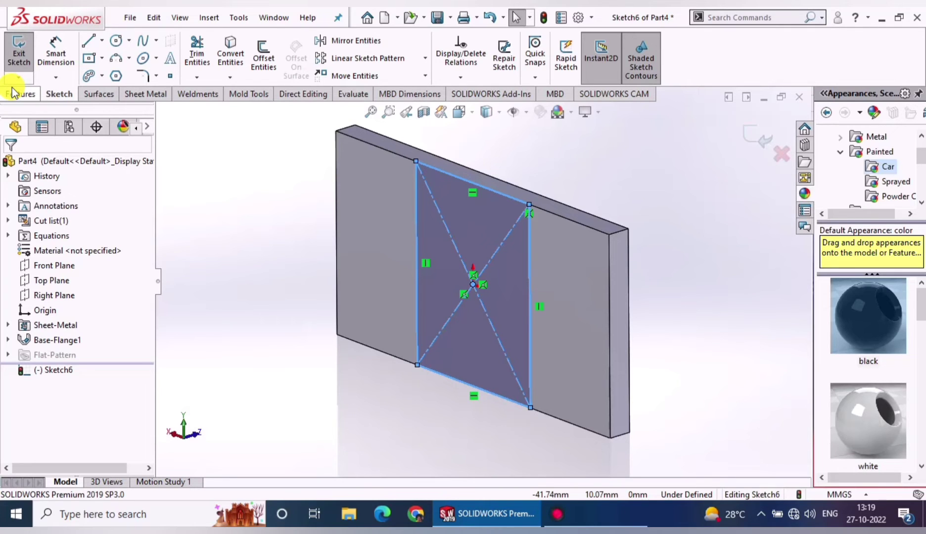
Dimension the rectangle's top edge to 35 mm wide.
{"action": "left_click", "coordinate": [56, 54]}
{"action": "left_click", "coordinate": [470, 181]}
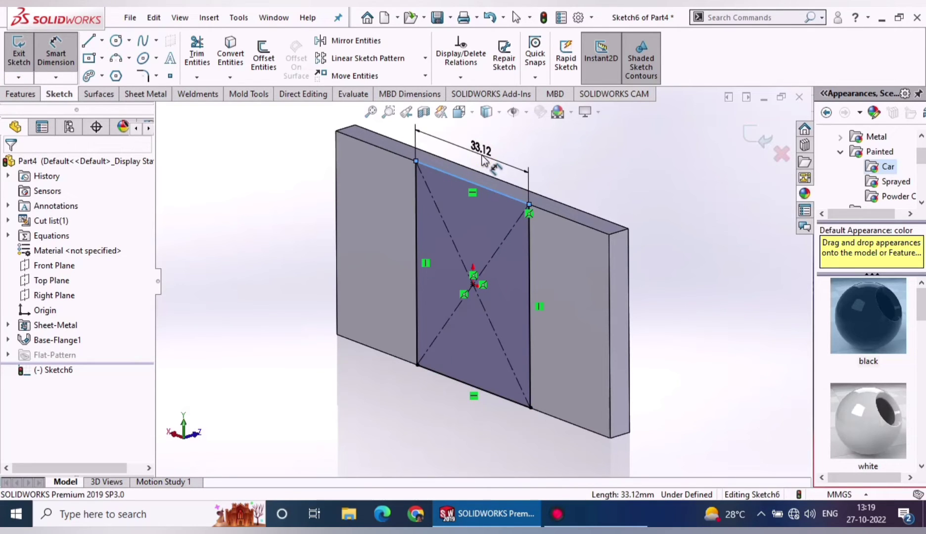
{"action": "left_click", "coordinate": [484, 160]}
{"action": "type", "text": "35"}
{"action": "key", "text": "Return"}
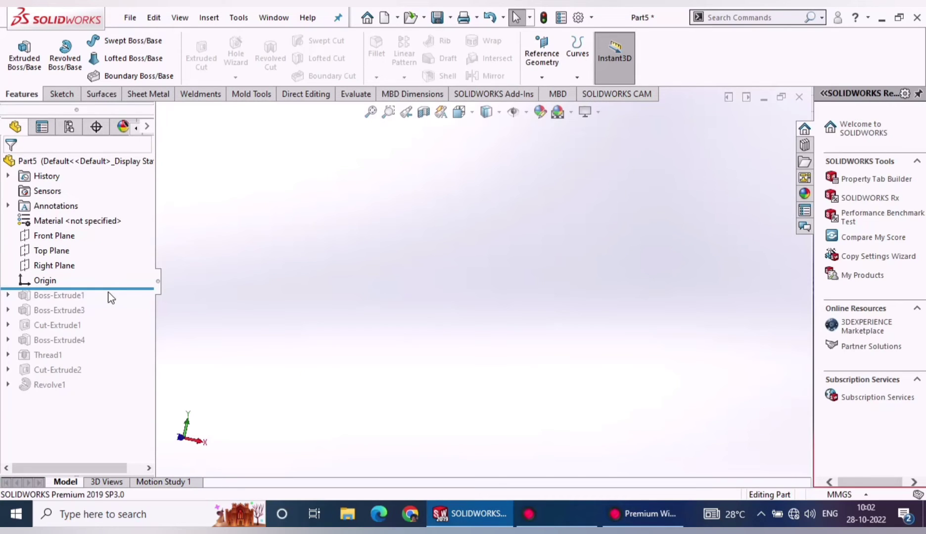
Roll the screw's history forward to Boss-Extrude1 and open its Sketch1 for review.
{"action": "left_click_drag", "start_coordinate": [114, 289], "coordinate": [114, 302]}
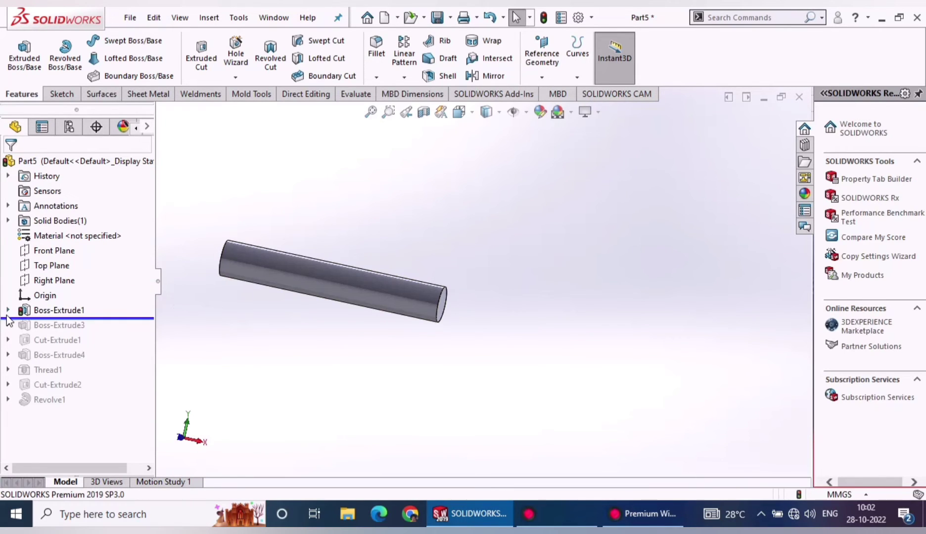
{"action": "left_click", "coordinate": [8, 310]}
{"action": "left_click", "coordinate": [54, 326]}
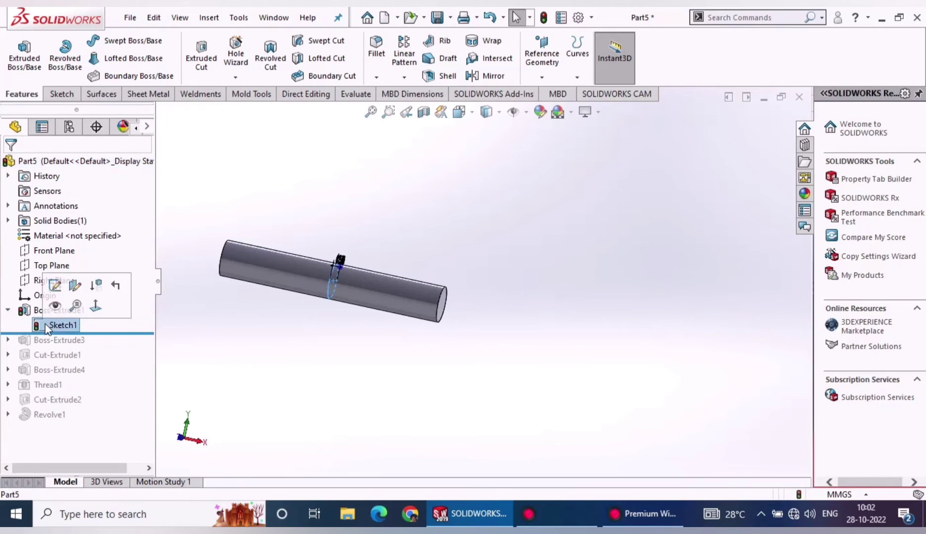
{"action": "right_click", "coordinate": [71, 326]}
{"action": "left_click", "coordinate": [89, 179]}
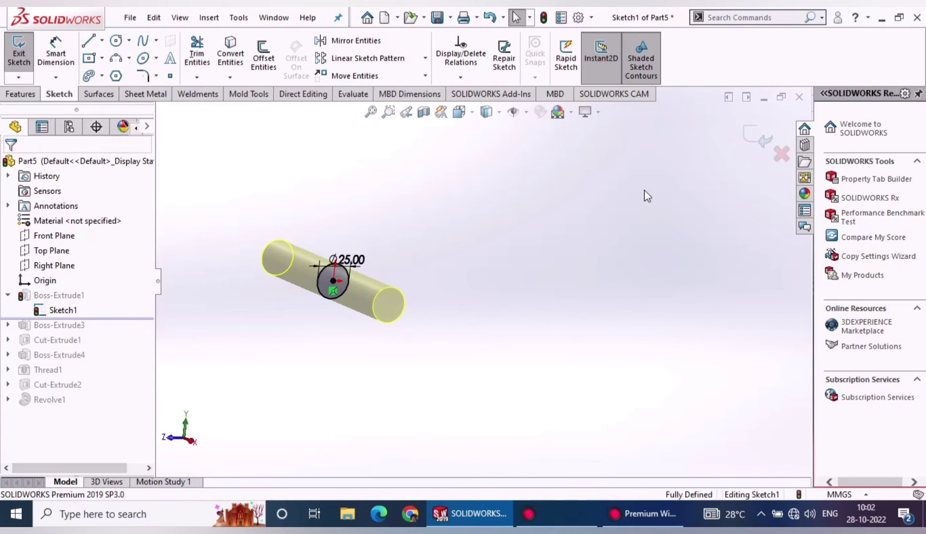
Roll forward to include Boss-Extrude3 and confirm its 5 mm extrusion depth.
{"action": "left_click_drag", "start_coordinate": [144, 319], "coordinate": [93, 347]}
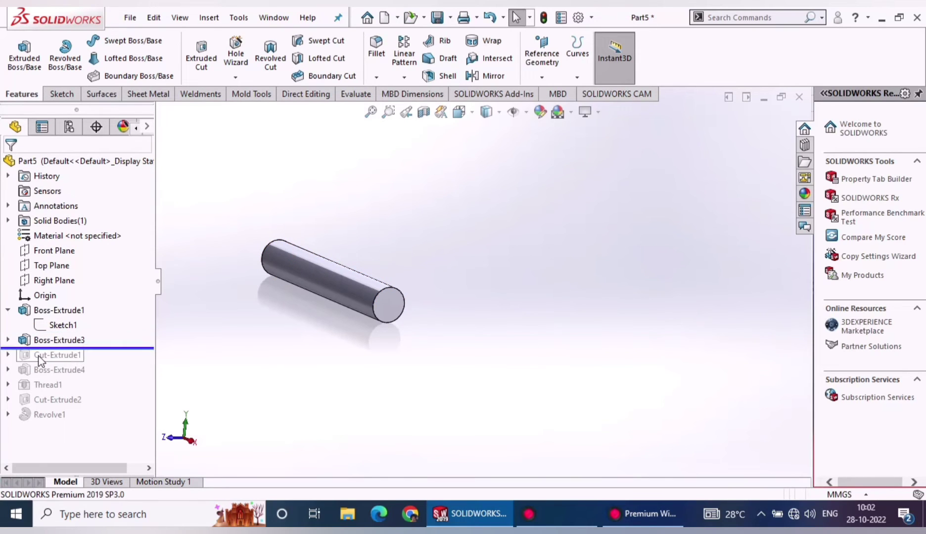
{"action": "left_click", "coordinate": [8, 340]}
{"action": "left_click", "coordinate": [56, 355]}
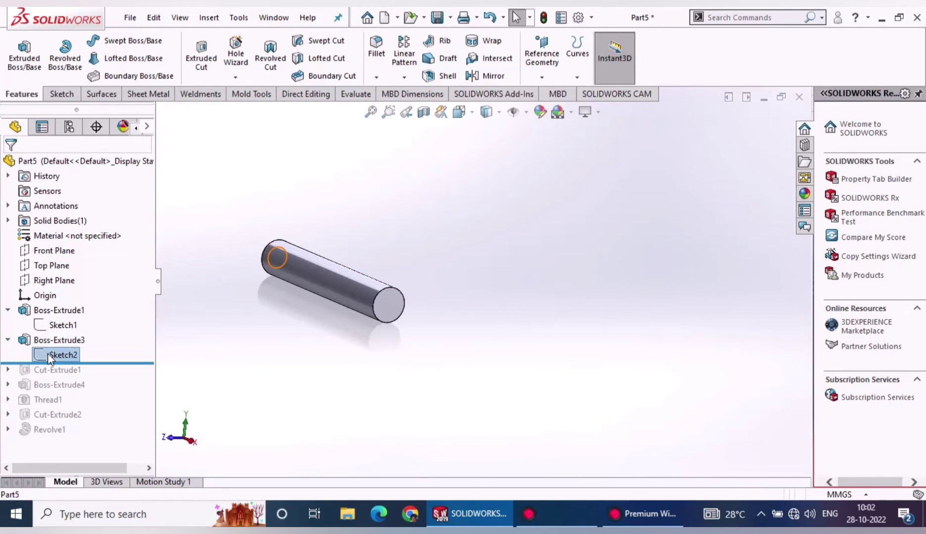
{"action": "mouse_move", "coordinate": [276, 324]}
{"action": "middle_mouse_down"}
{"action": "mouse_move", "coordinate": [330, 351]}
{"action": "mouse_move", "coordinate": [260, 229]}
{"action": "mouse_move", "coordinate": [268, 256]}
{"action": "mouse_move", "coordinate": [325, 338]}
{"action": "mouse_move", "coordinate": [208, 341]}
{"action": "middle_mouse_up"}
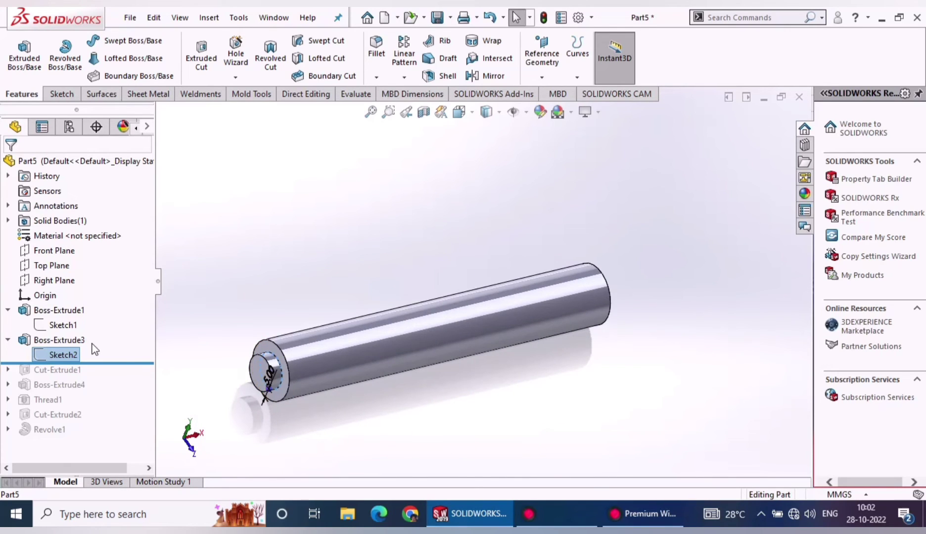
{"action": "left_click", "coordinate": [79, 341]}
{"action": "left_click", "coordinate": [91, 295]}
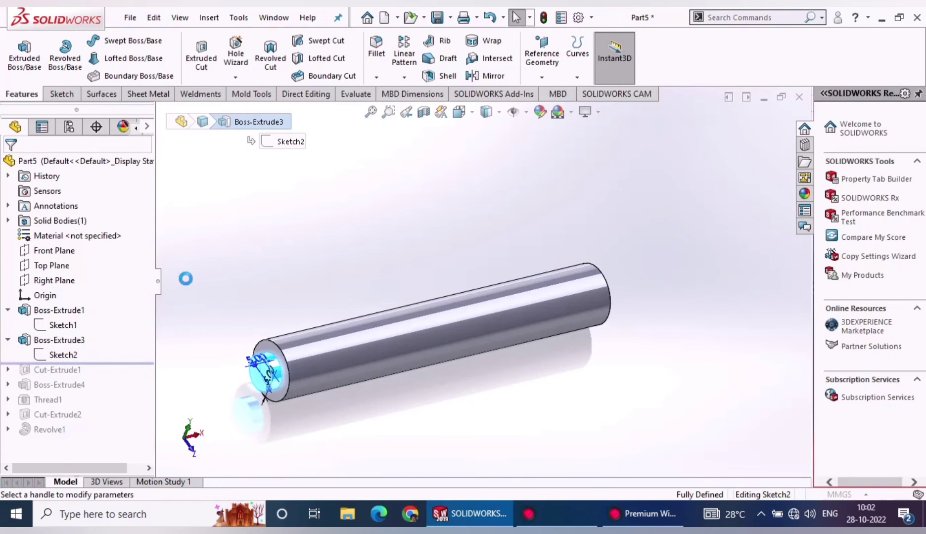
{"action": "left_click", "coordinate": [11, 166]}
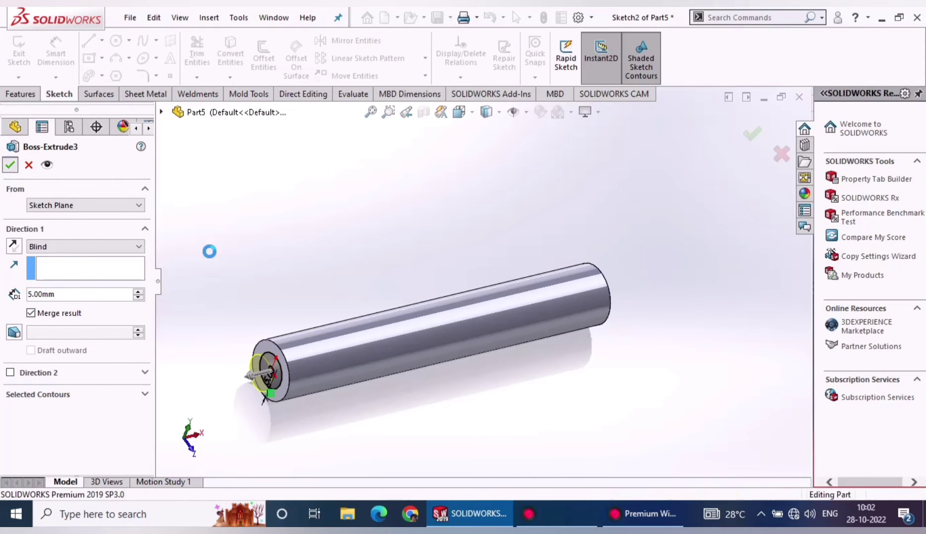
Roll forward through Cut-Extrude1 and Boss-Extrude4 to Thread1, inspecting each feature.
{"action": "left_click_drag", "start_coordinate": [127, 363], "coordinate": [109, 378]}
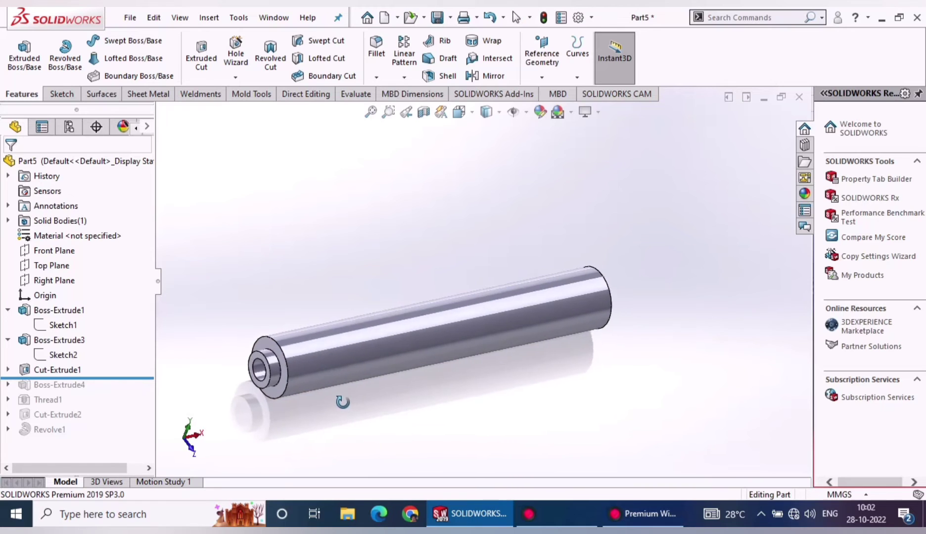
{"action": "left_click", "coordinate": [81, 370]}
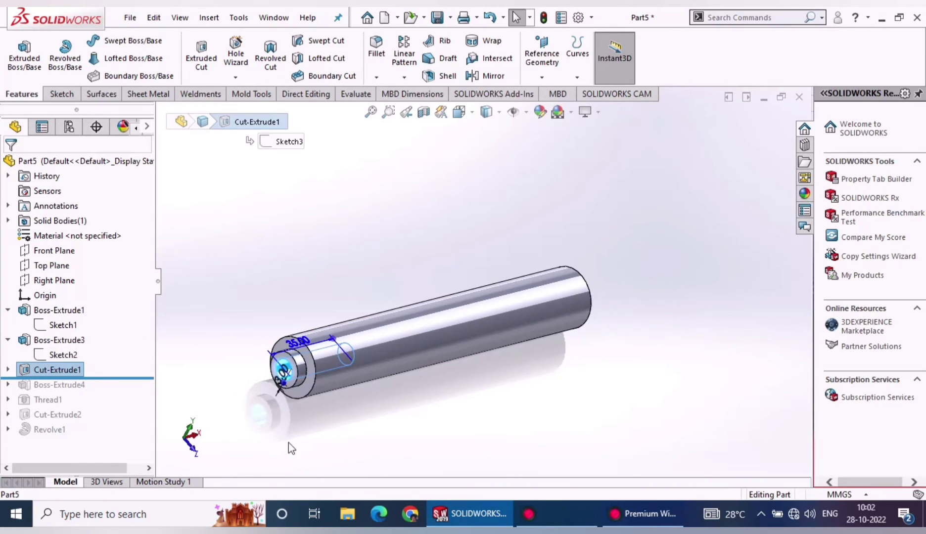
{"action": "mouse_move", "coordinate": [296, 444]}
{"action": "middle_mouse_down"}
{"action": "mouse_move", "coordinate": [325, 455]}
{"action": "mouse_move", "coordinate": [275, 474]}
{"action": "mouse_move", "coordinate": [312, 450]}
{"action": "middle_mouse_up"}
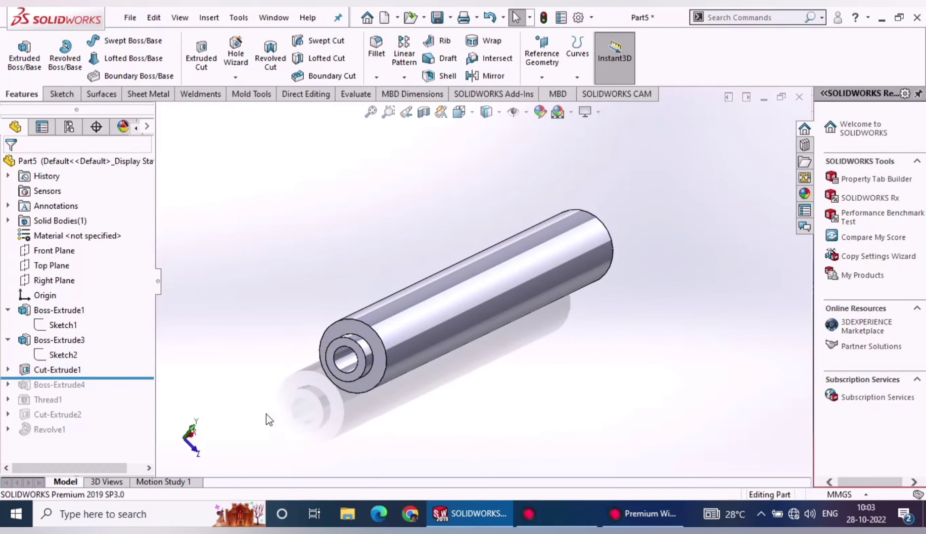
{"action": "left_click_drag", "start_coordinate": [84, 377], "coordinate": [91, 392]}
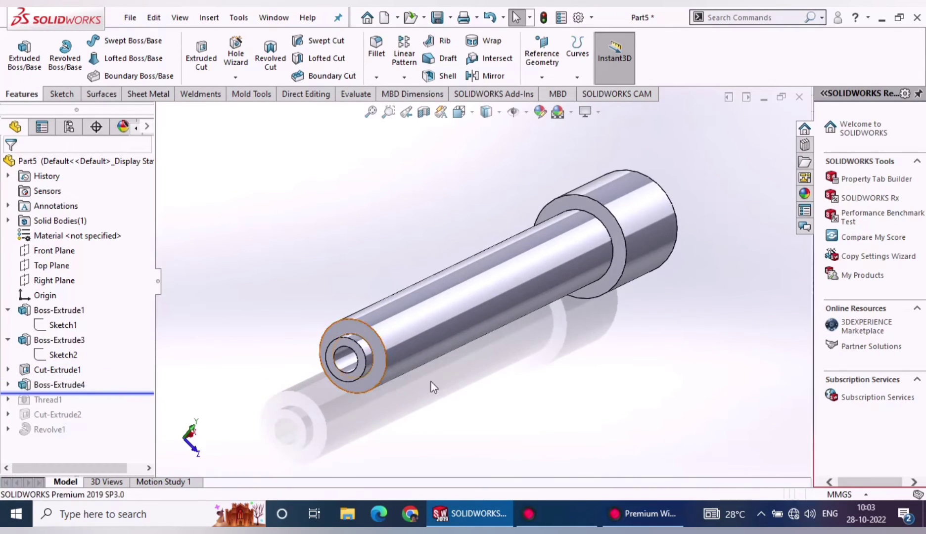
{"action": "mouse_move", "coordinate": [430, 382]}
{"action": "middle_mouse_down"}
{"action": "mouse_move", "coordinate": [392, 376]}
{"action": "mouse_move", "coordinate": [492, 376]}
{"action": "mouse_move", "coordinate": [507, 400]}
{"action": "middle_mouse_up"}
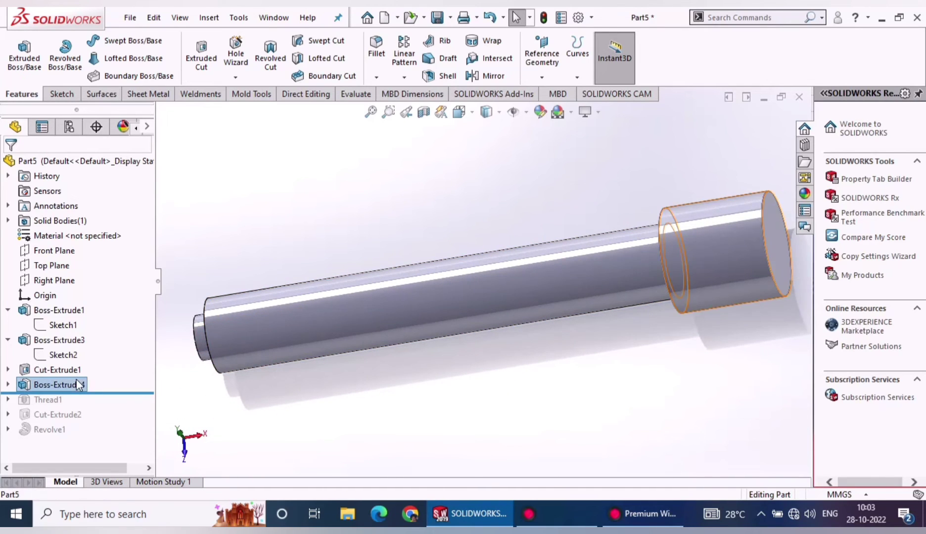
{"action": "left_click", "coordinate": [59, 384]}
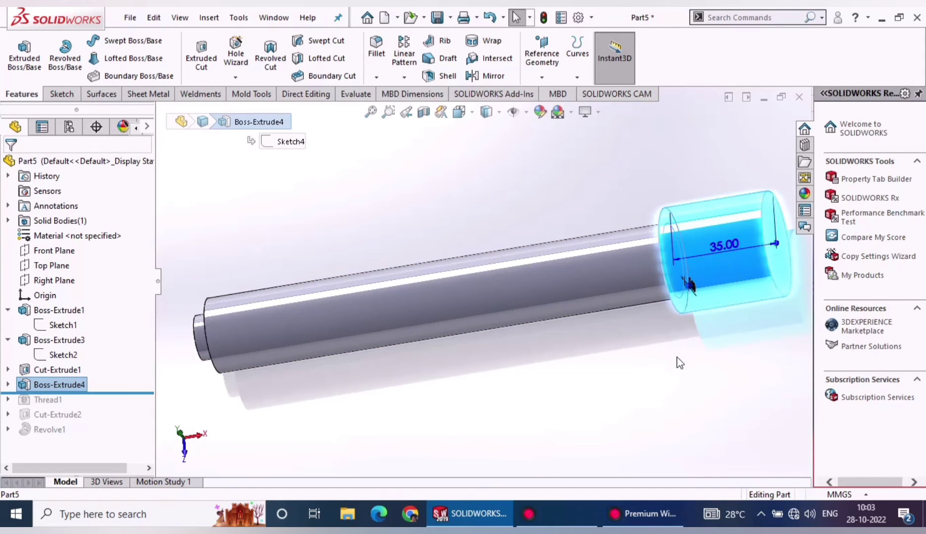
{"action": "mouse_move", "coordinate": [675, 362]}
{"action": "middle_mouse_down"}
{"action": "mouse_move", "coordinate": [721, 345]}
{"action": "mouse_move", "coordinate": [599, 339]}
{"action": "mouse_move", "coordinate": [593, 321]}
{"action": "middle_mouse_up"}
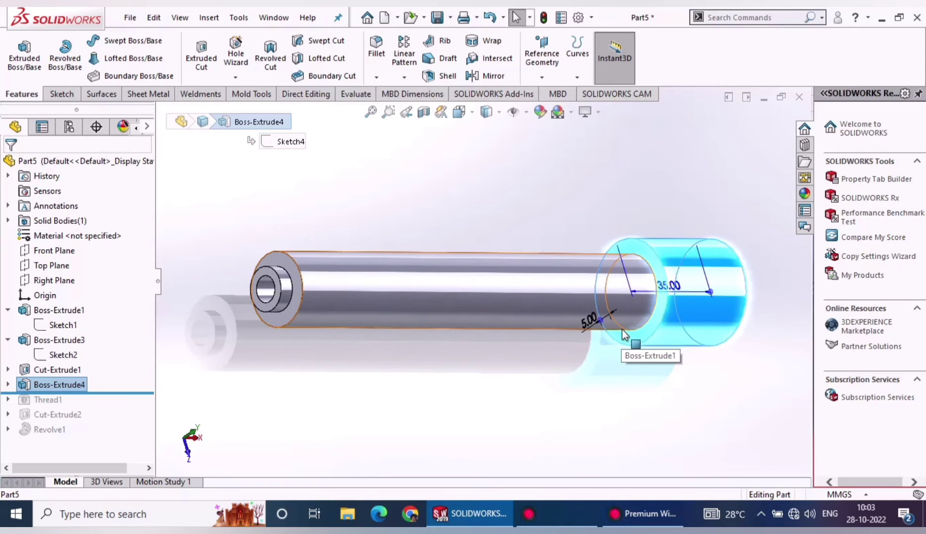
{"action": "left_click", "coordinate": [493, 387]}
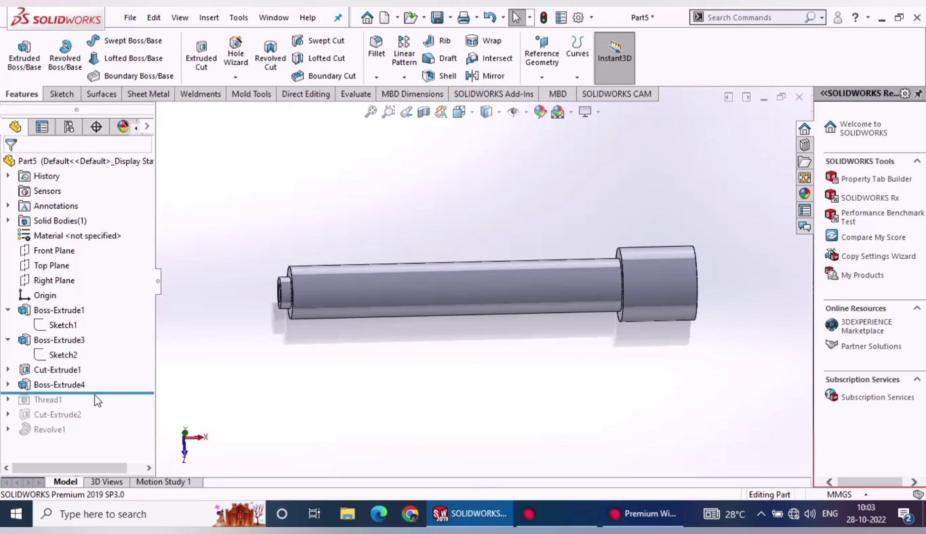
{"action": "left_click_drag", "start_coordinate": [94, 394], "coordinate": [97, 408]}
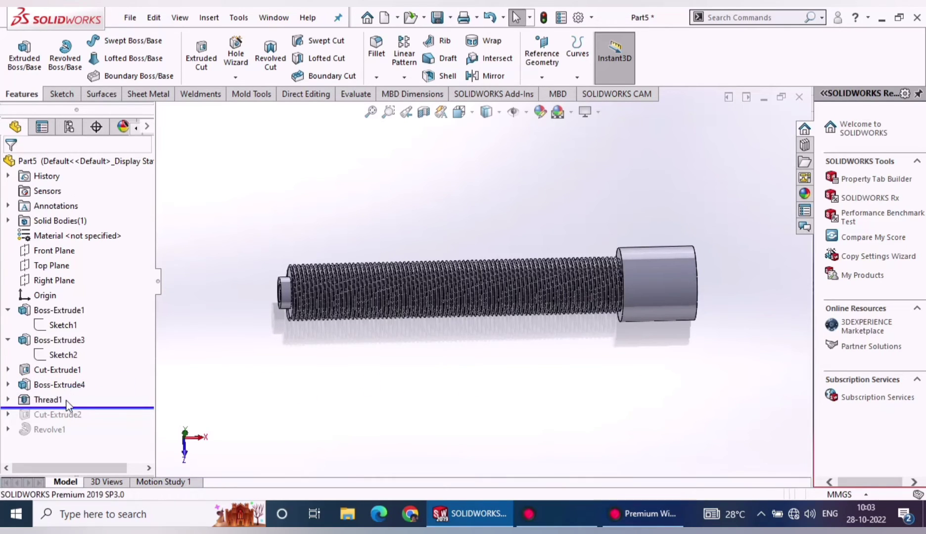
{"action": "left_click", "coordinate": [48, 400]}
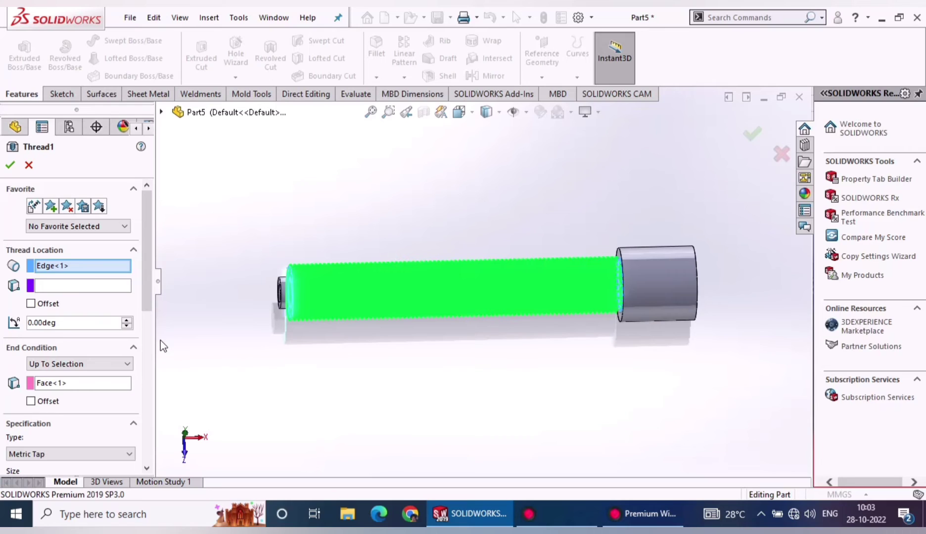
Review and accept the M12x1.5 Thread1 settings, then roll forward to include Cut-Extrude2.
{"action": "scroll", "coordinate": [147, 322], "scroll_direction": "down", "scroll_amount": 5}
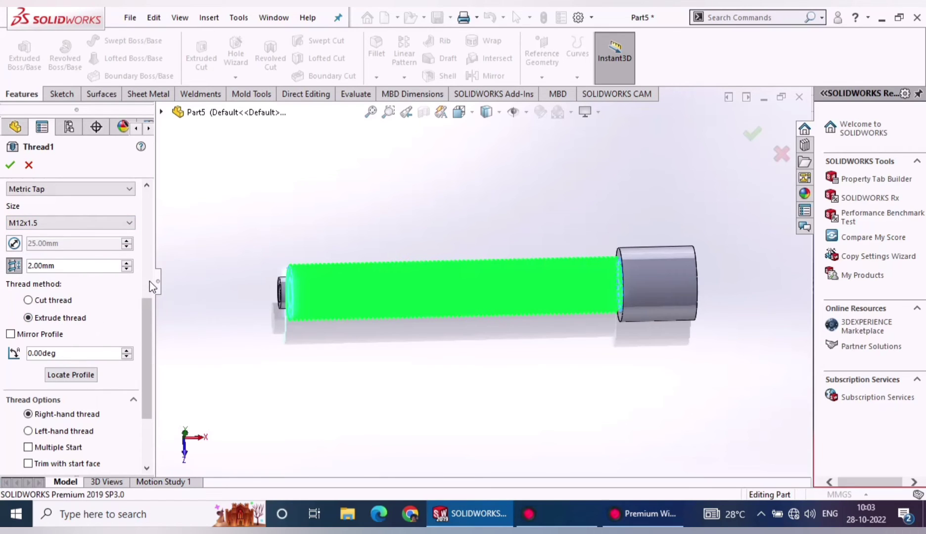
{"action": "left_click", "coordinate": [143, 202]}
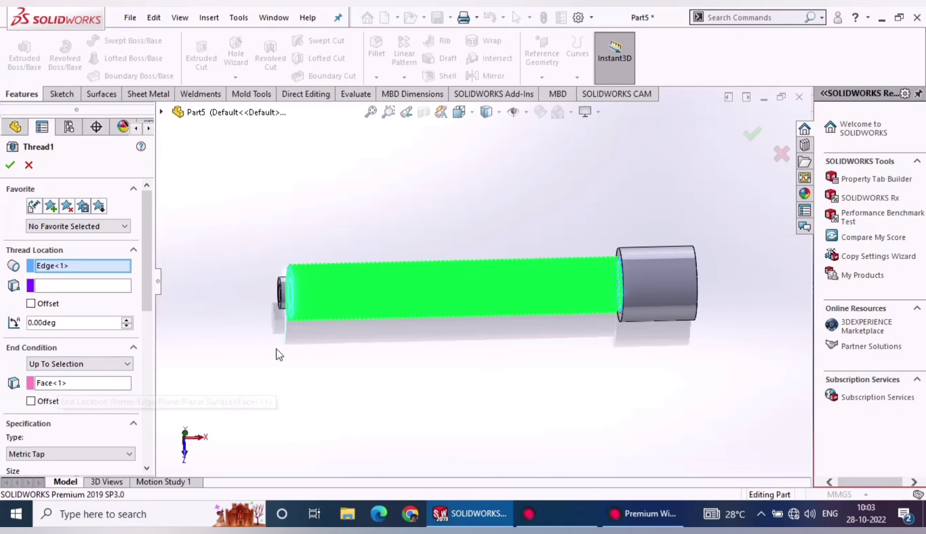
{"action": "middle_click_drag", "start_coordinate": [285, 352], "coordinate": [321, 376]}
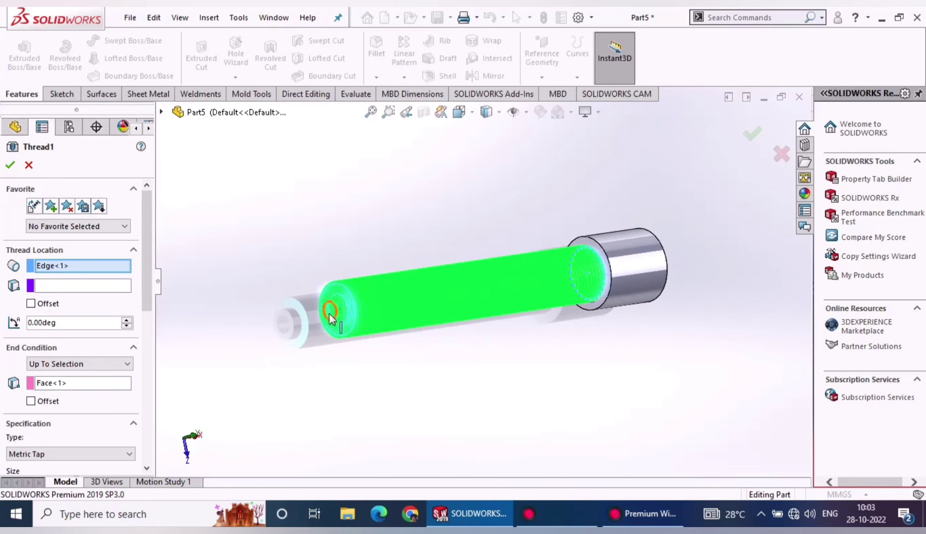
{"action": "left_click", "coordinate": [12, 167]}
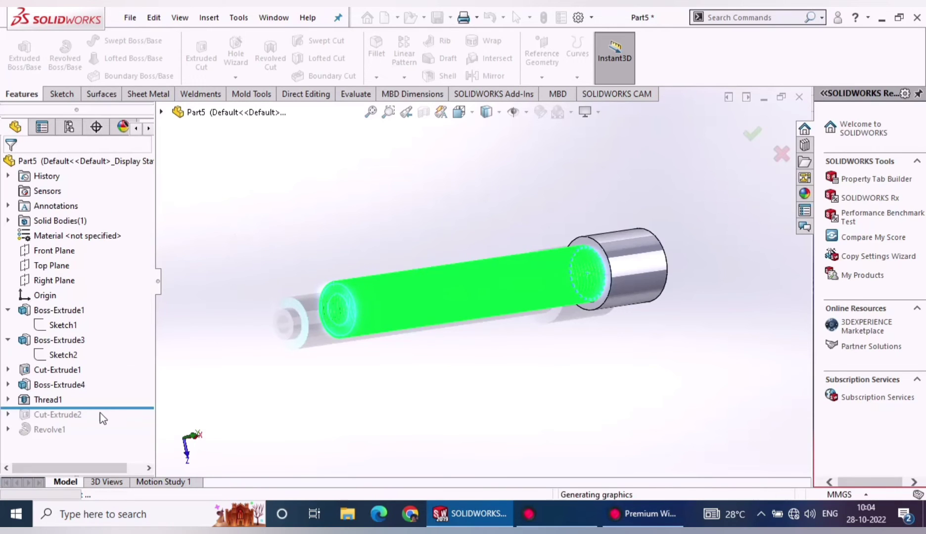
{"action": "left_click_drag", "start_coordinate": [106, 408], "coordinate": [115, 423]}
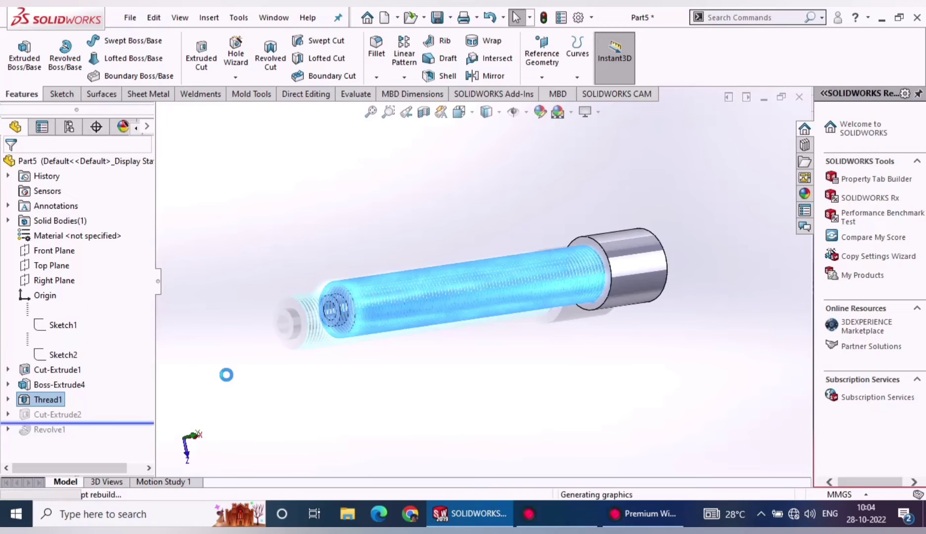
Review the Cut-Extrude2 cut on the screw end and confirm it unchanged.
{"action": "left_click", "coordinate": [58, 416]}
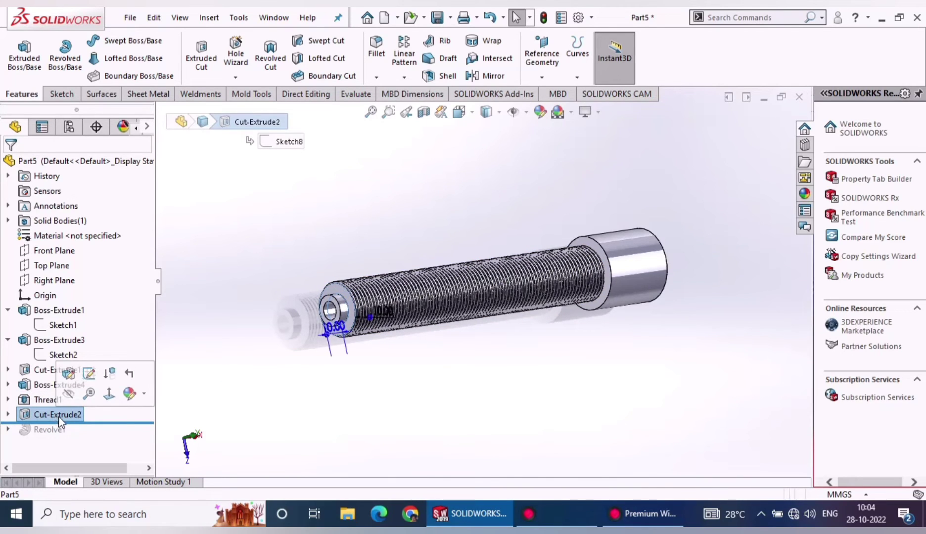
{"action": "left_click", "coordinate": [71, 373]}
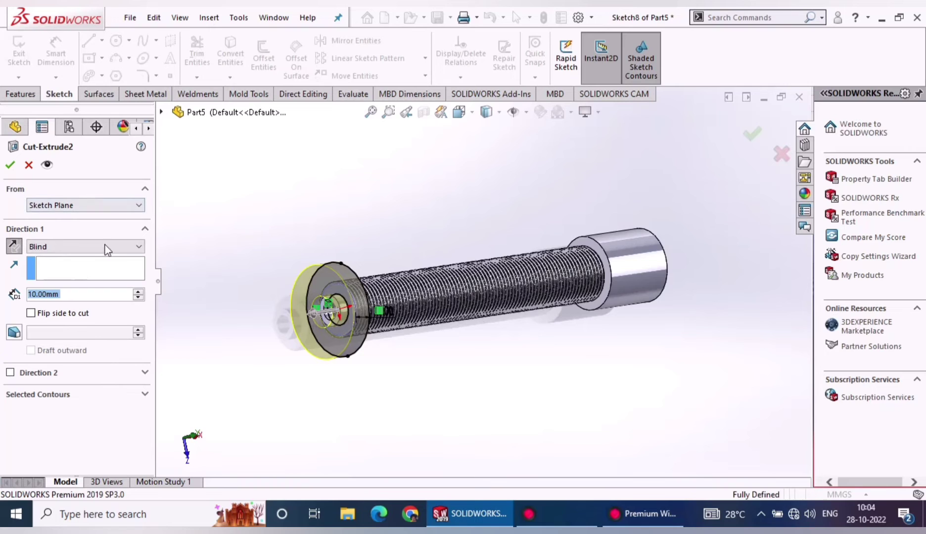
{"action": "mouse_move", "coordinate": [264, 351]}
{"action": "middle_mouse_down"}
{"action": "mouse_move", "coordinate": [216, 387]}
{"action": "mouse_move", "coordinate": [207, 381]}
{"action": "middle_mouse_up"}
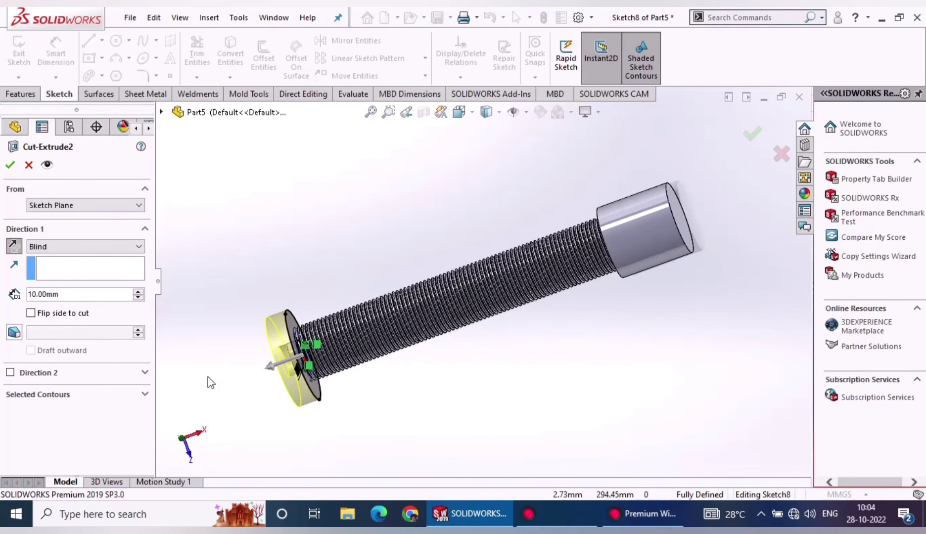
{"action": "left_click", "coordinate": [10, 165]}
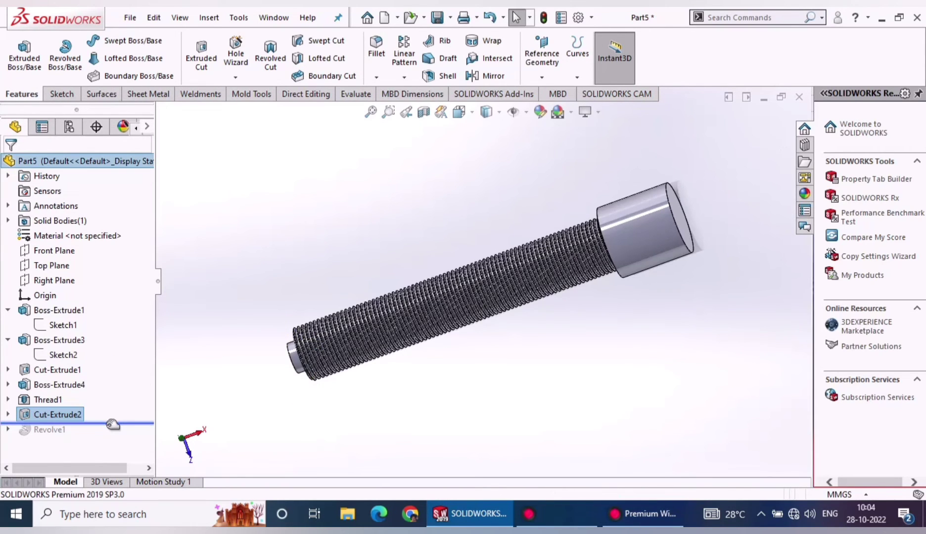
Roll forward to include the ball-ended Revolve1 handle and inspect its Sketch9 dimensions.
{"action": "left_click_drag", "start_coordinate": [113, 423], "coordinate": [100, 444]}
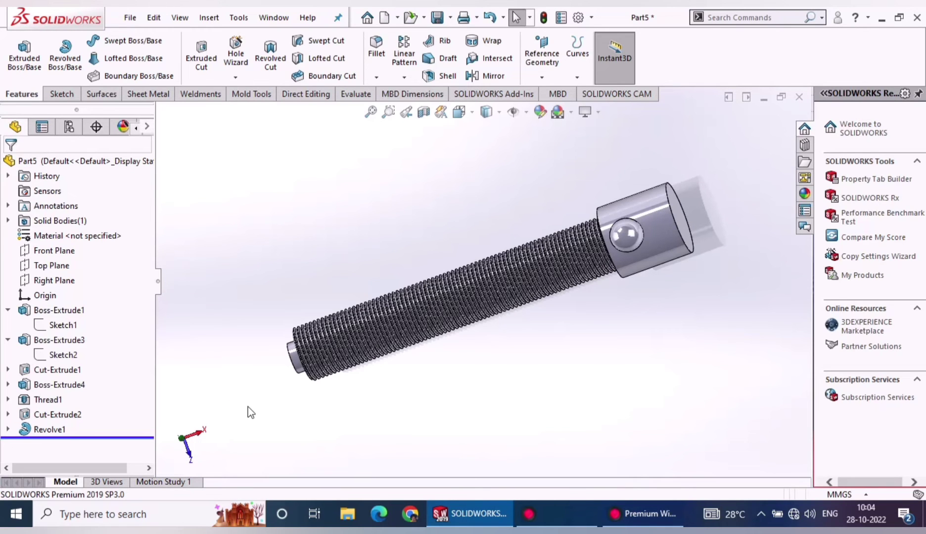
{"action": "mouse_move", "coordinate": [651, 364]}
{"action": "middle_mouse_down"}
{"action": "mouse_move", "coordinate": [624, 335]}
{"action": "mouse_move", "coordinate": [575, 325]}
{"action": "mouse_move", "coordinate": [498, 387]}
{"action": "mouse_move", "coordinate": [473, 447]}
{"action": "mouse_move", "coordinate": [348, 368]}
{"action": "middle_mouse_up"}
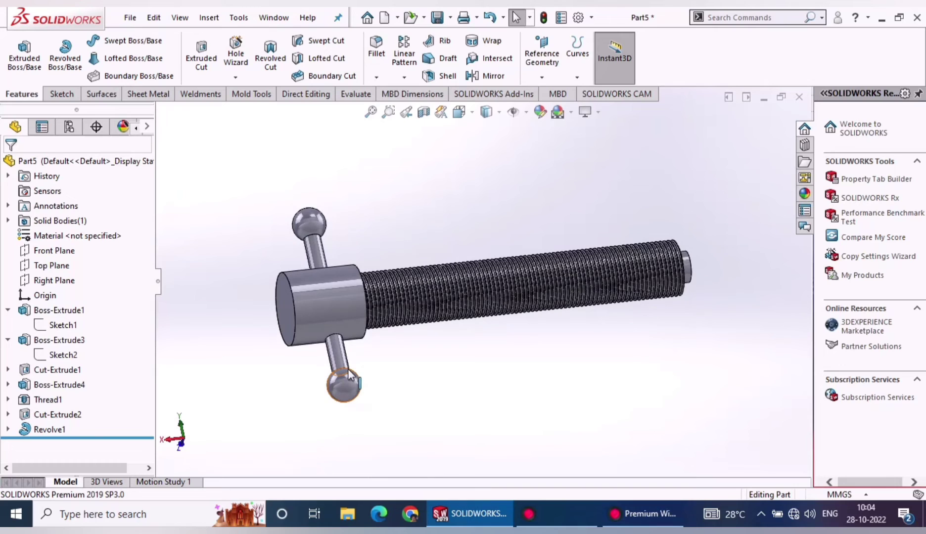
{"action": "left_click", "coordinate": [8, 429]}
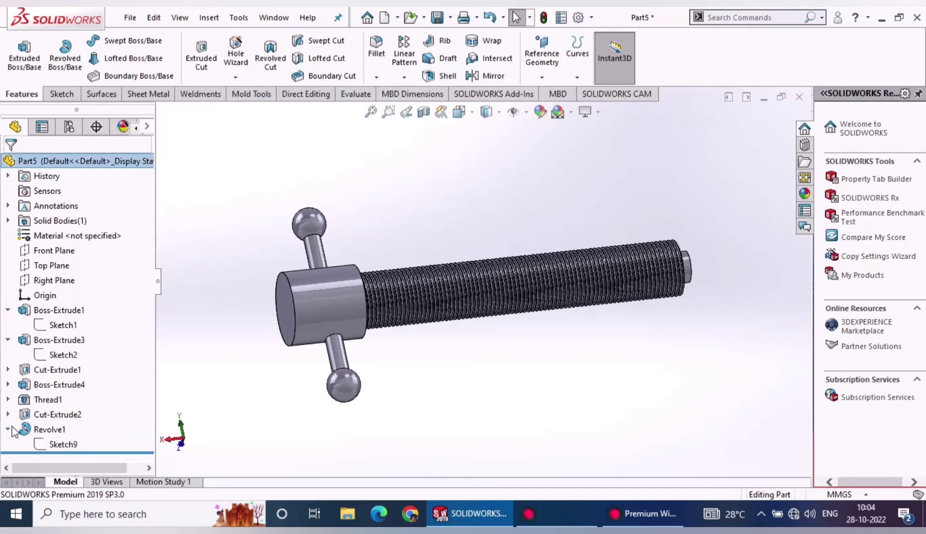
{"action": "left_click", "coordinate": [62, 444]}
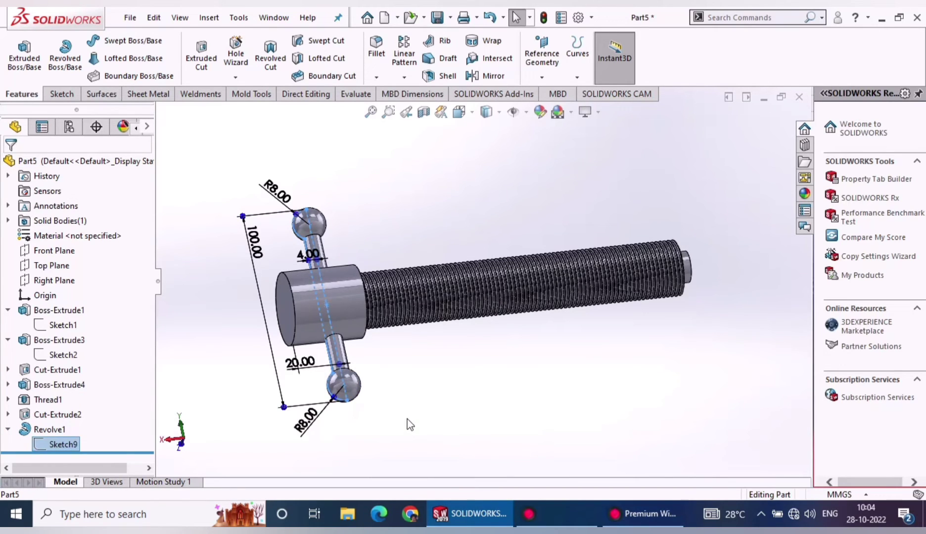
{"action": "middle_click_drag", "start_coordinate": [407, 419], "coordinate": [378, 447]}
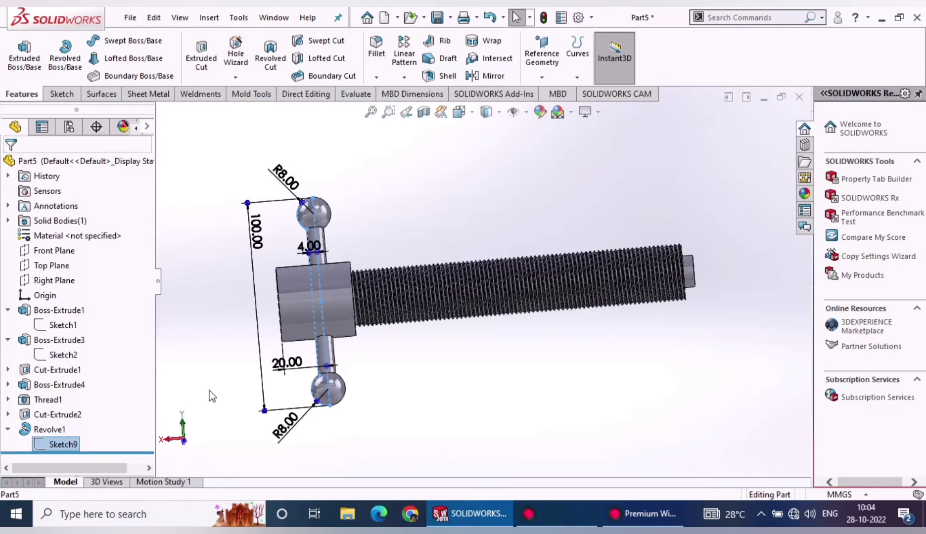
{"action": "mouse_move", "coordinate": [492, 317]}
{"action": "middle_mouse_down"}
{"action": "mouse_move", "coordinate": [440, 366]}
{"action": "mouse_move", "coordinate": [437, 301]}
{"action": "mouse_move", "coordinate": [477, 345]}
{"action": "mouse_move", "coordinate": [528, 336]}
{"action": "middle_mouse_up"}
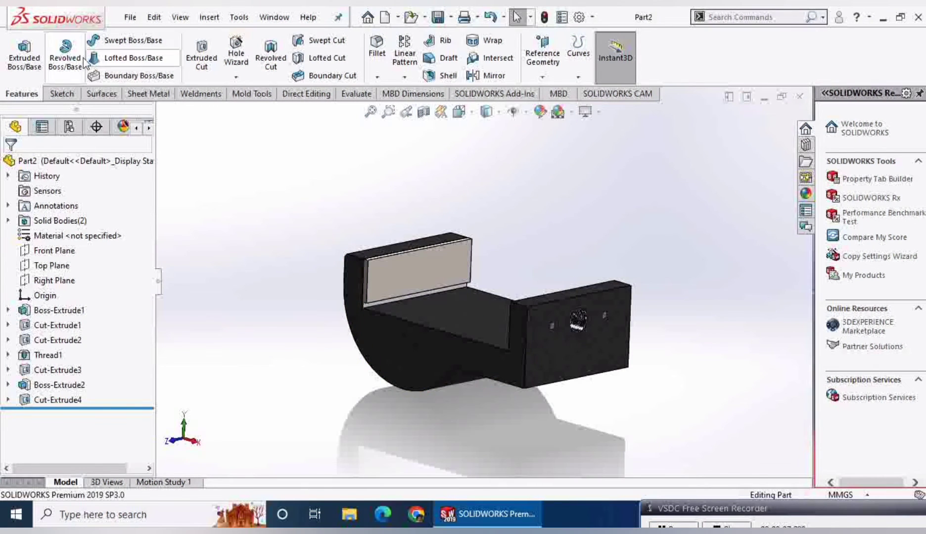
Create a new assembly and select Part1 through Part5 for insertion.
{"action": "left_click", "coordinate": [130, 16]}
{"action": "left_click", "coordinate": [148, 54]}
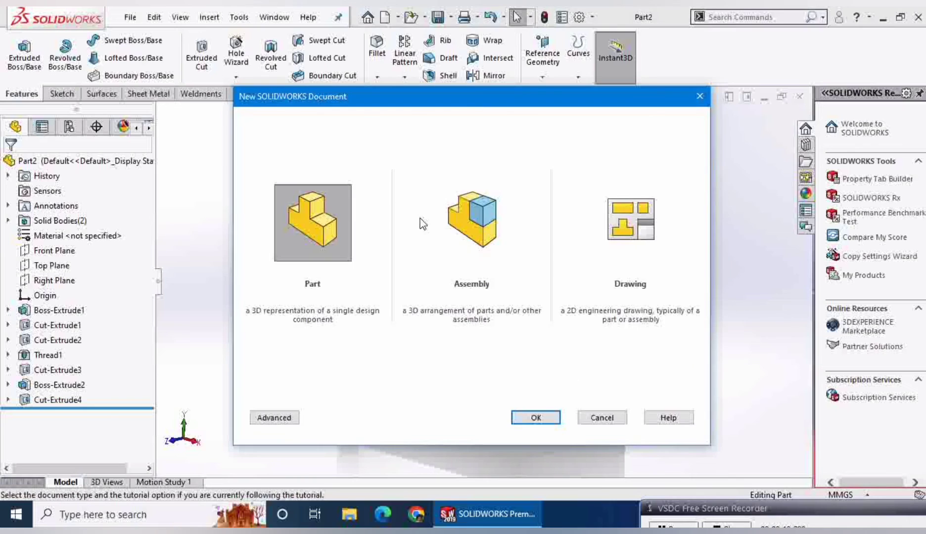
{"action": "left_click", "coordinate": [468, 245]}
{"action": "left_click", "coordinate": [534, 416]}
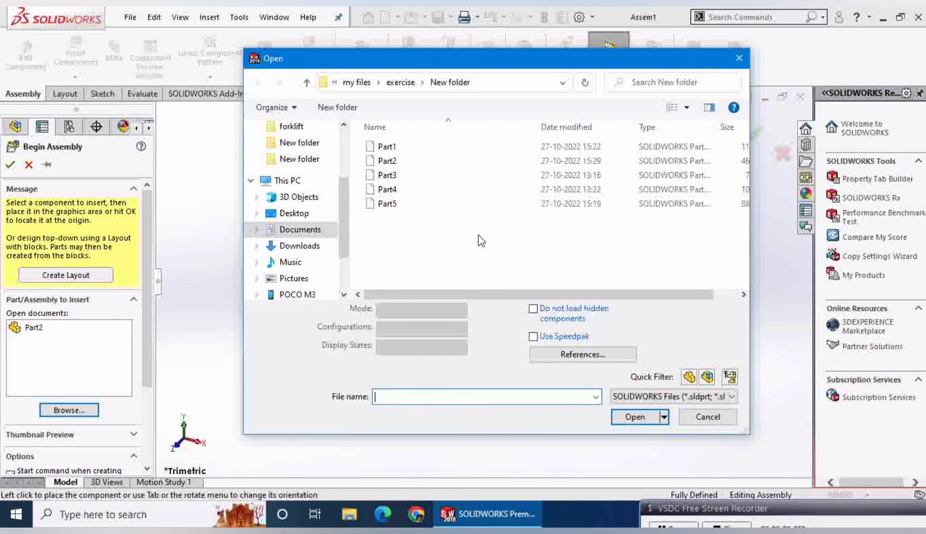
{"action": "left_click_drag", "start_coordinate": [492, 242], "coordinate": [415, 148]}
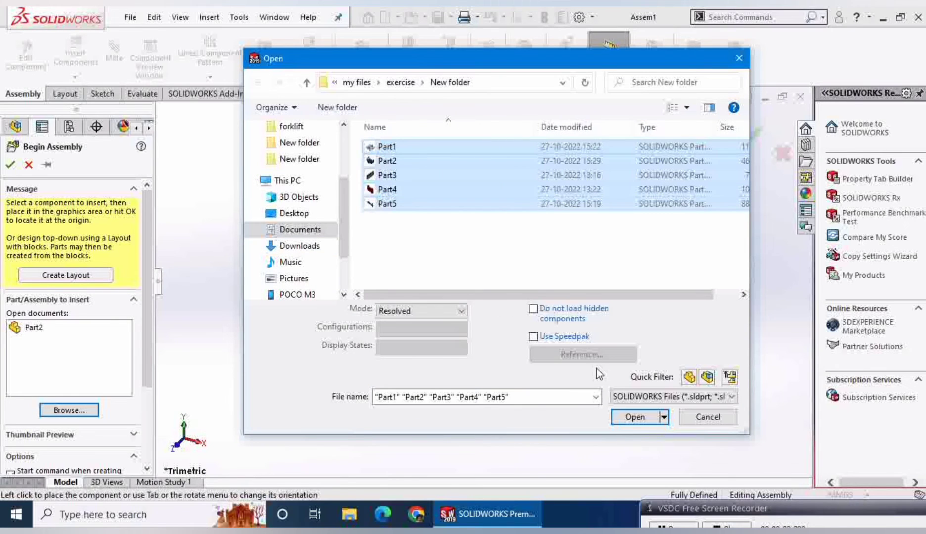
{"action": "left_click", "coordinate": [627, 420]}
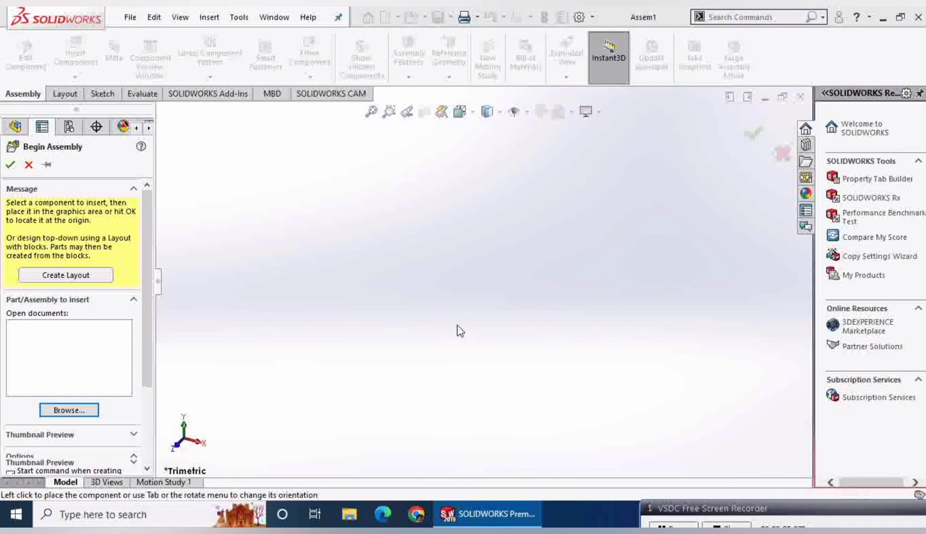
Place Part1 to Part5 around the base plate, rotating Part4 90° about Z.
{"action": "left_click", "coordinate": [426, 307]}
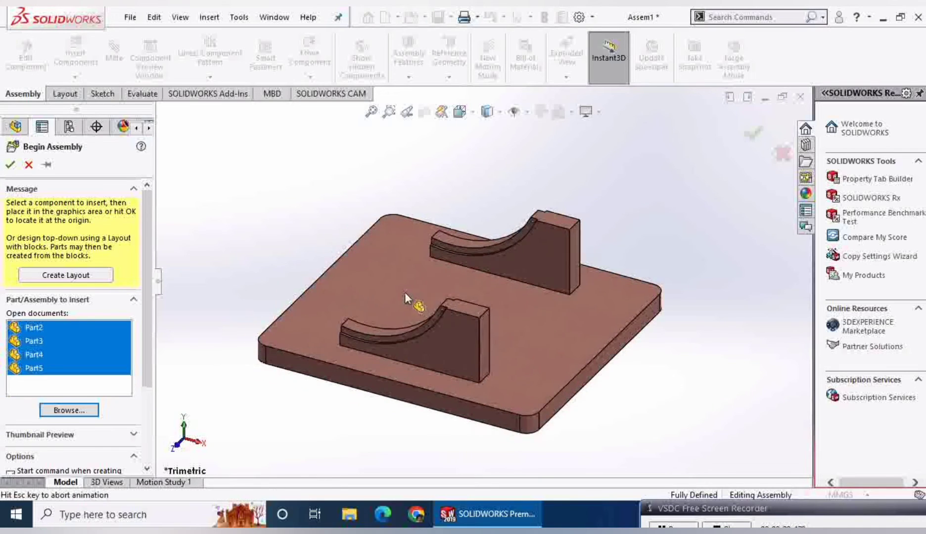
{"action": "left_click", "coordinate": [301, 220]}
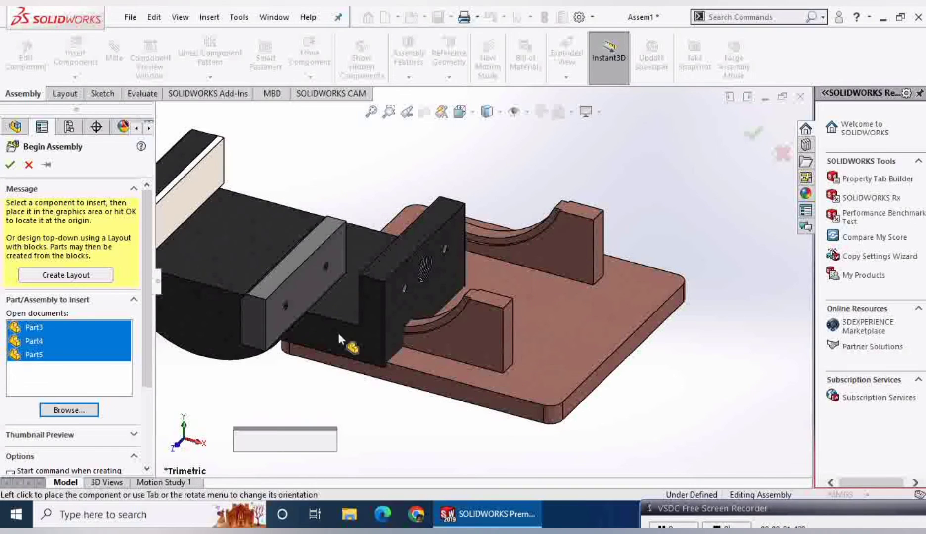
{"action": "left_click", "coordinate": [351, 373]}
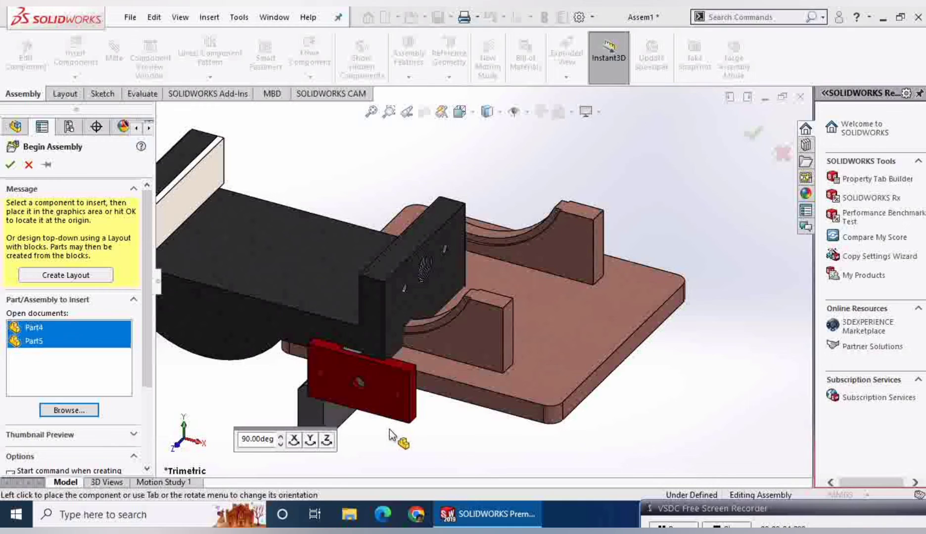
{"action": "left_click", "coordinate": [322, 445]}
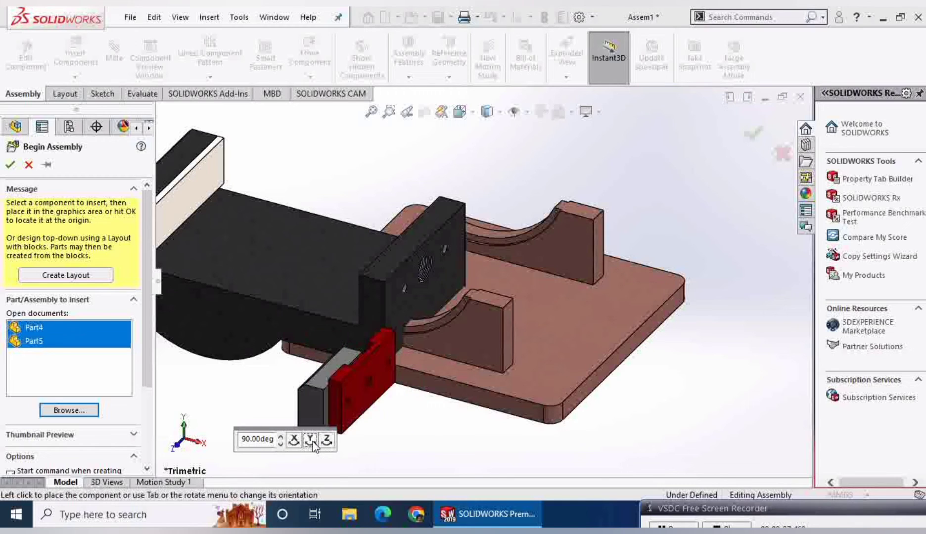
{"action": "left_click", "coordinate": [362, 436]}
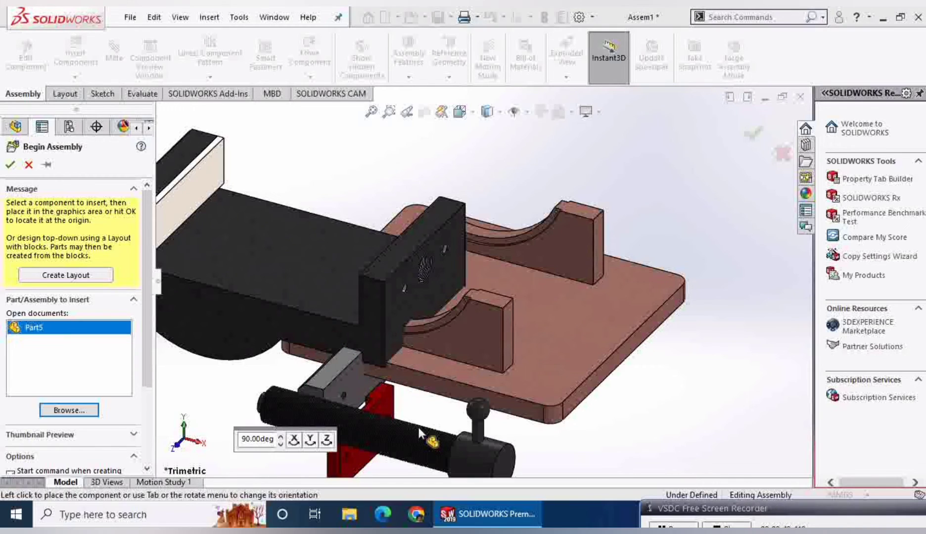
{"action": "left_click", "coordinate": [405, 417]}
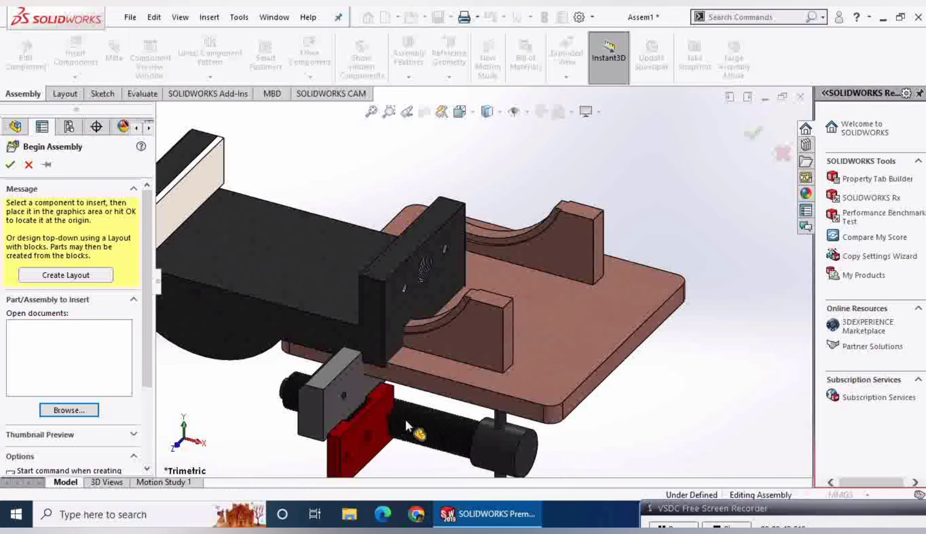
Fit the assembly into view and check the Part1 base plate's context options.
{"action": "key", "text": "f"}
{"action": "scroll", "coordinate": [378, 334], "scroll_direction": "down", "scroll_amount": 2}
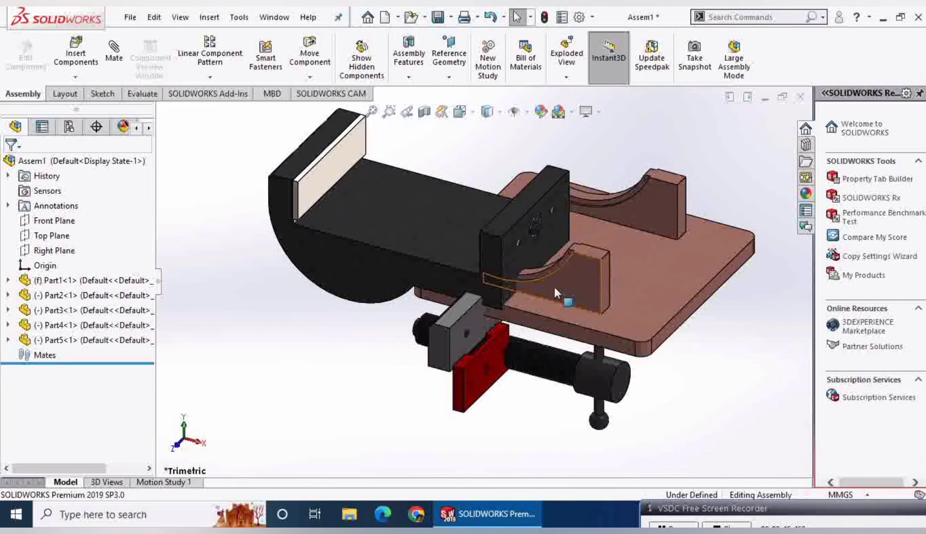
{"action": "left_click", "coordinate": [631, 267]}
{"action": "right_click", "coordinate": [632, 267]}
{"action": "left_click", "coordinate": [278, 382]}
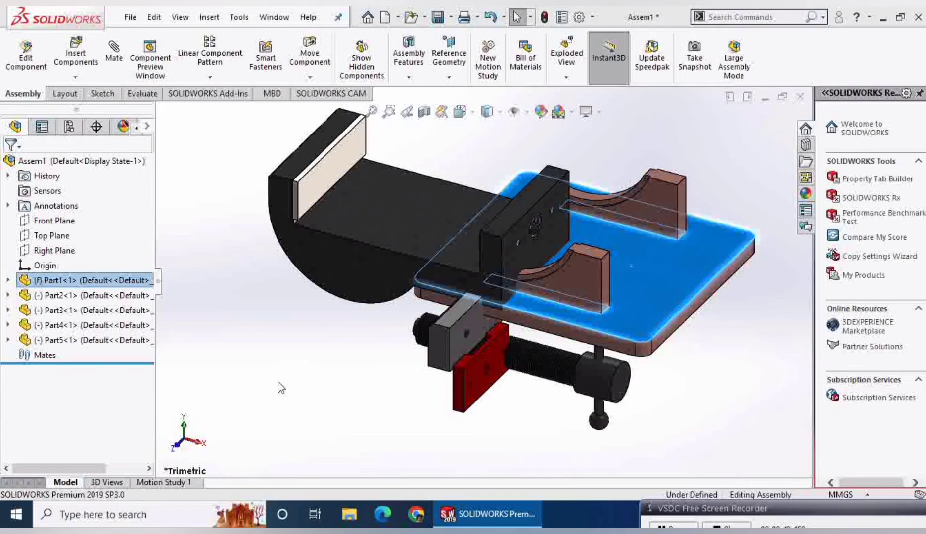
{"action": "scroll", "coordinate": [616, 258], "scroll_direction": "down", "scroll_amount": 3}
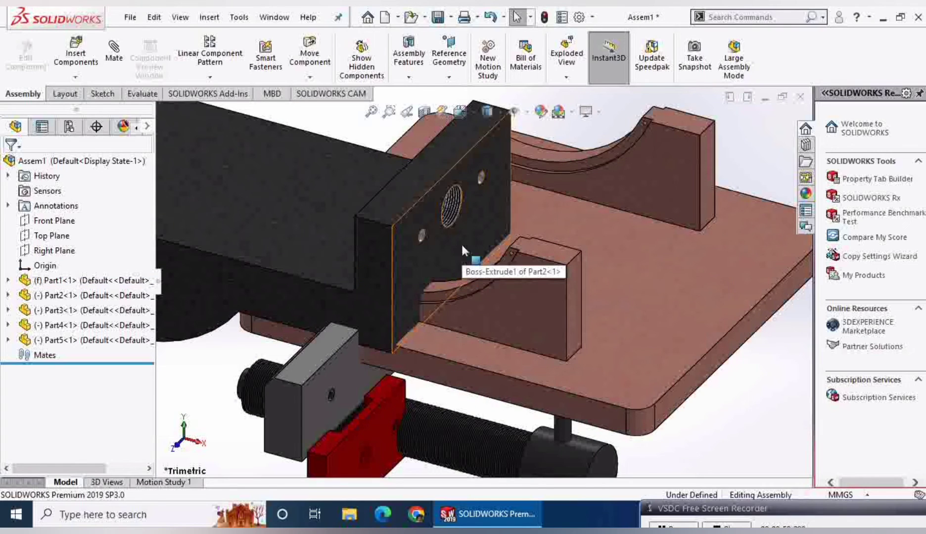
Add a Width mate centring the cradle's two side faces between the base supports.
{"action": "left_click", "coordinate": [122, 51]}
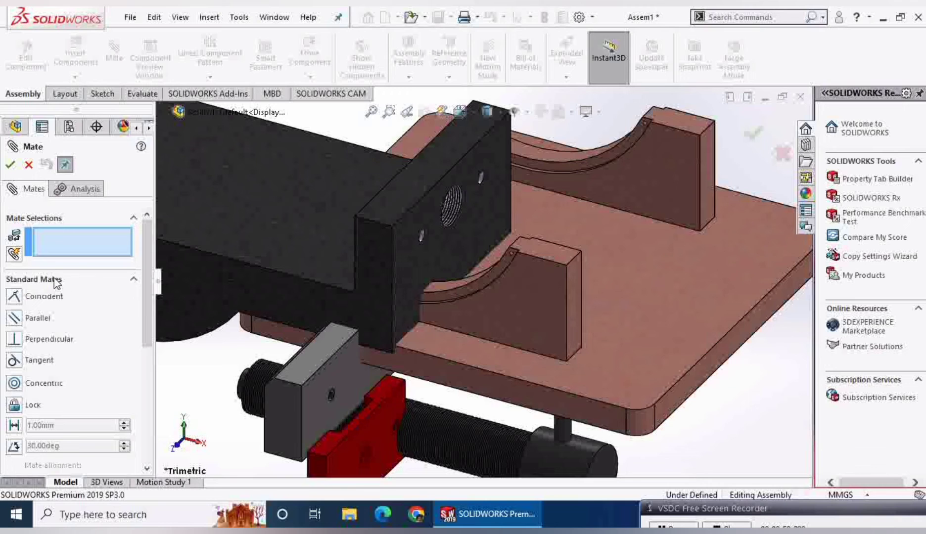
{"action": "left_click", "coordinate": [56, 281]}
{"action": "left_click", "coordinate": [47, 298]}
{"action": "left_click", "coordinate": [28, 359]}
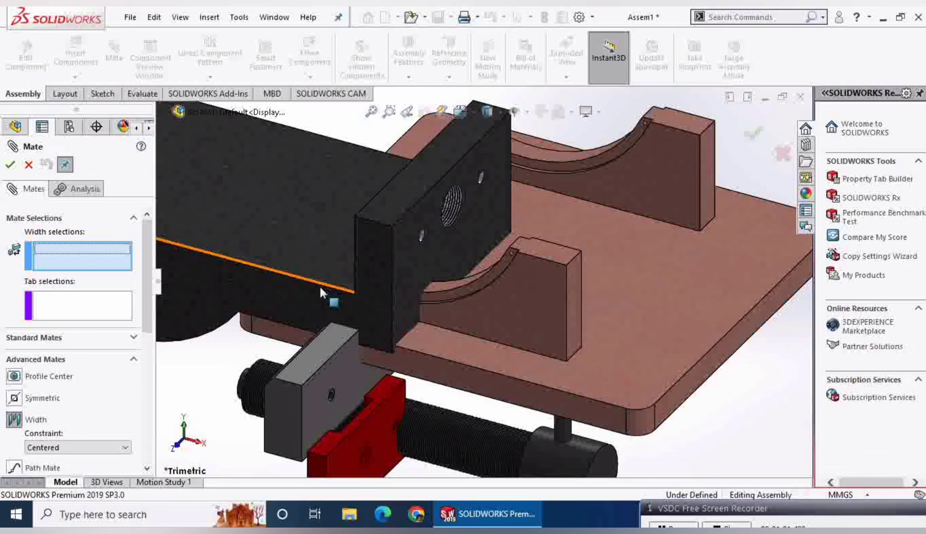
{"action": "left_click", "coordinate": [435, 251]}
{"action": "middle_click_drag", "start_coordinate": [435, 251], "coordinate": [683, 174]}
{"action": "left_click", "coordinate": [684, 140]}
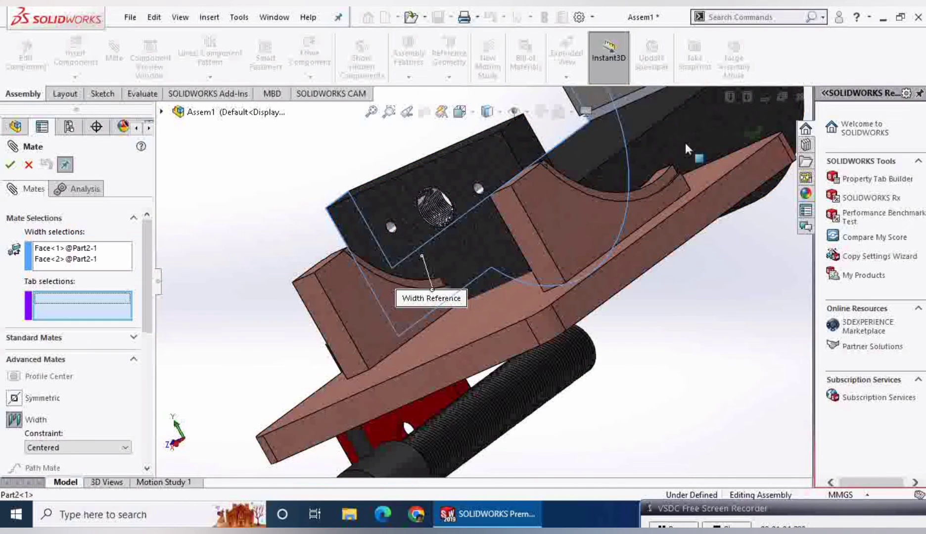
{"action": "left_click", "coordinate": [577, 229]}
{"action": "middle_click_drag", "start_coordinate": [435, 266], "coordinate": [506, 247]}
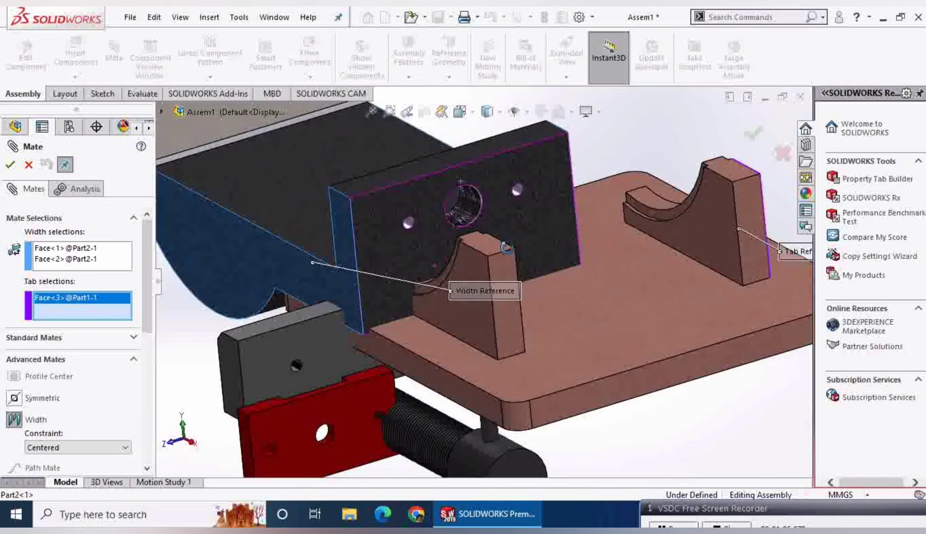
{"action": "left_click", "coordinate": [462, 317]}
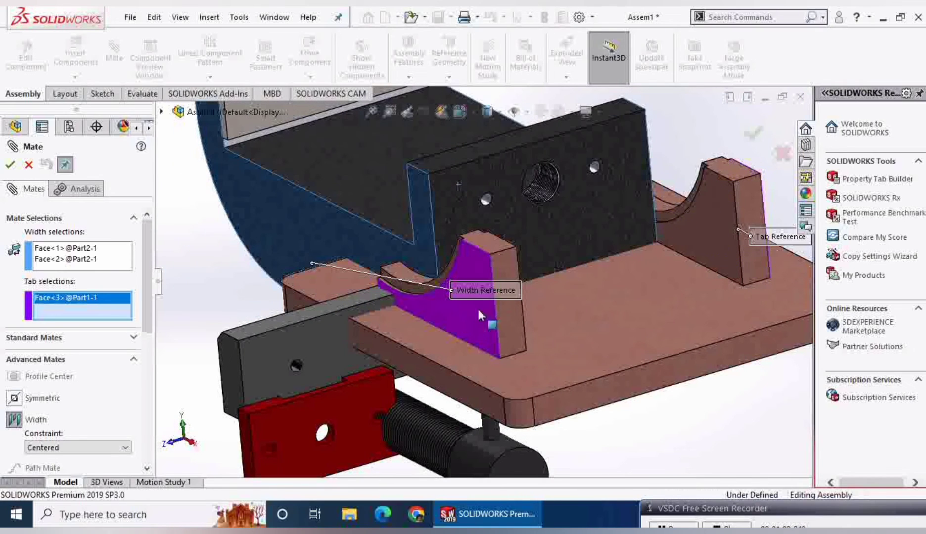
{"action": "left_click", "coordinate": [9, 166]}
Make the cradle's curved underside concentric with the support arc.
{"action": "left_click", "coordinate": [70, 277]}
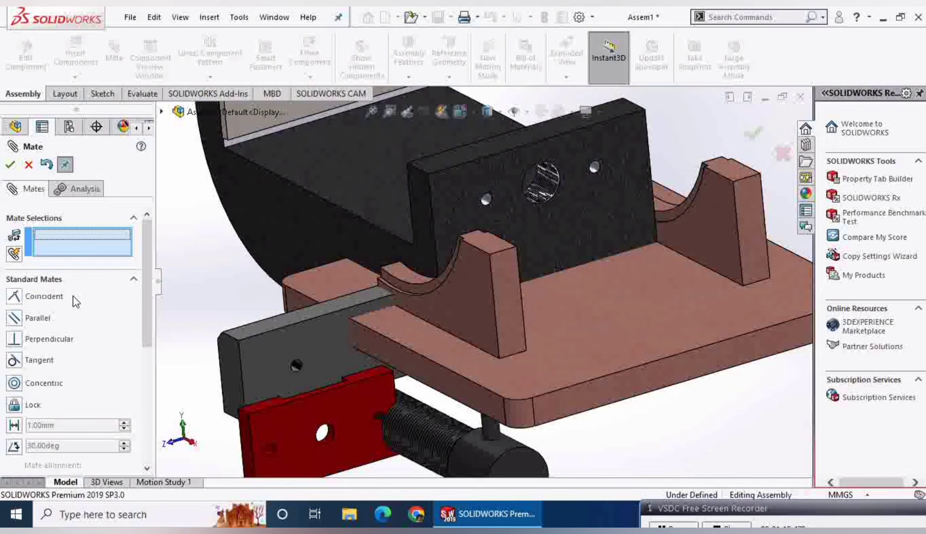
{"action": "middle_click_drag", "start_coordinate": [276, 275], "coordinate": [352, 259]}
{"action": "left_click", "coordinate": [347, 320]}
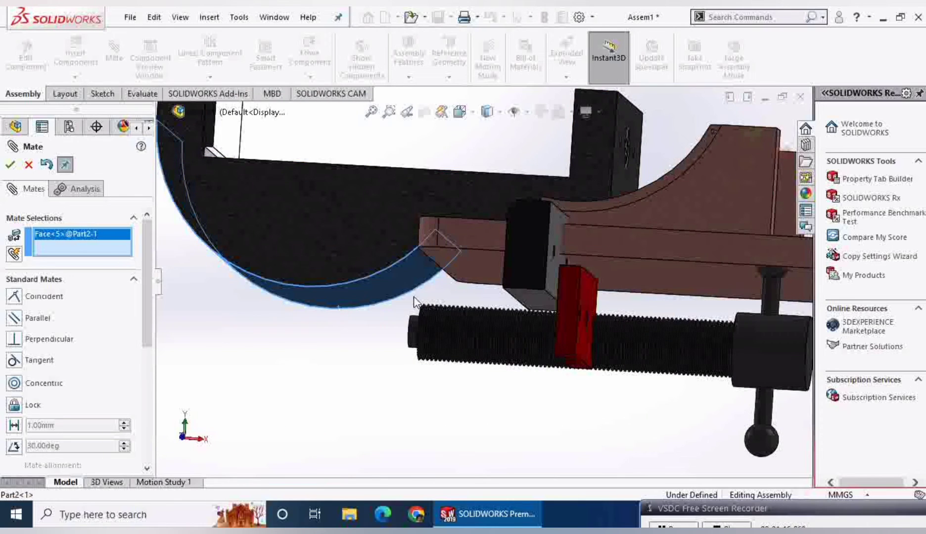
{"action": "middle_click_drag", "start_coordinate": [415, 299], "coordinate": [398, 420]}
{"action": "left_click", "coordinate": [402, 447]}
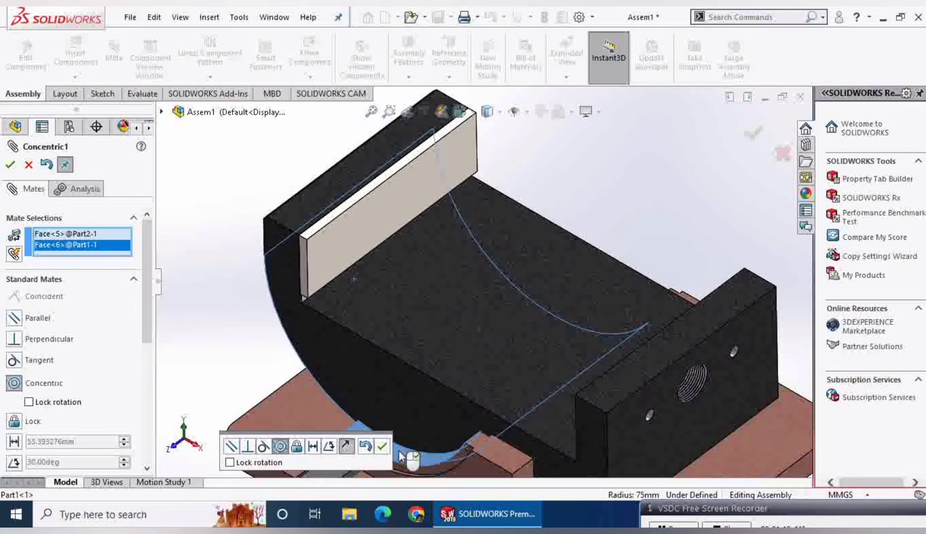
{"action": "left_click", "coordinate": [382, 447]}
{"action": "scroll", "coordinate": [526, 404], "scroll_direction": "up", "scroll_amount": 5}
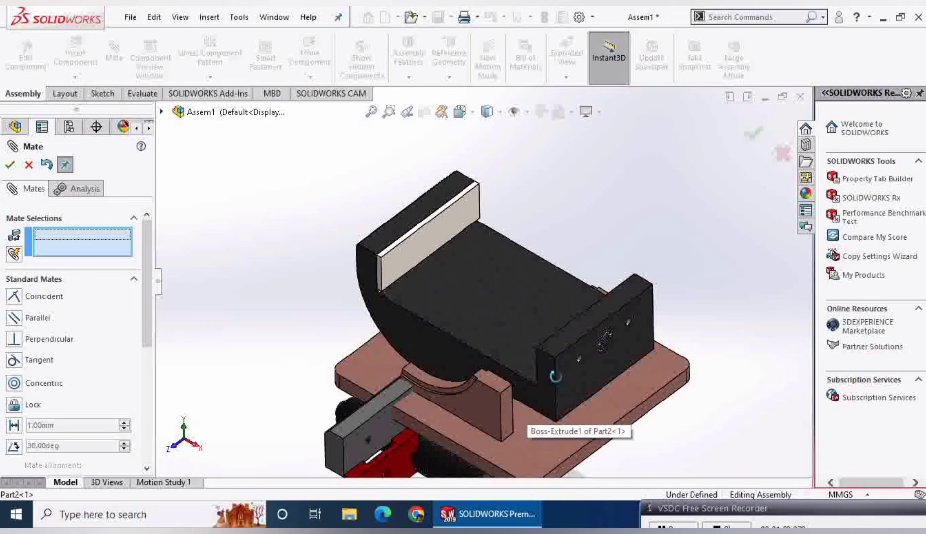
{"action": "middle_click_drag", "start_coordinate": [527, 404], "coordinate": [581, 333]}
{"action": "mouse_move", "coordinate": [411, 398]}
{"action": "middle_mouse_down"}
{"action": "mouse_move", "coordinate": [276, 364]}
{"action": "mouse_move", "coordinate": [269, 408]}
{"action": "mouse_move", "coordinate": [254, 394]}
{"action": "middle_mouse_up"}
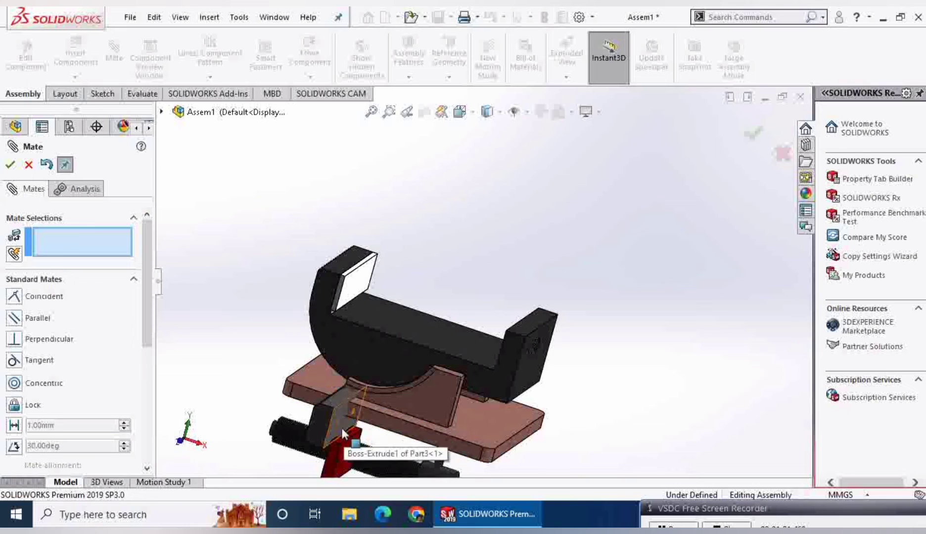
{"action": "scroll", "coordinate": [340, 425], "scroll_direction": "down", "scroll_amount": 3}
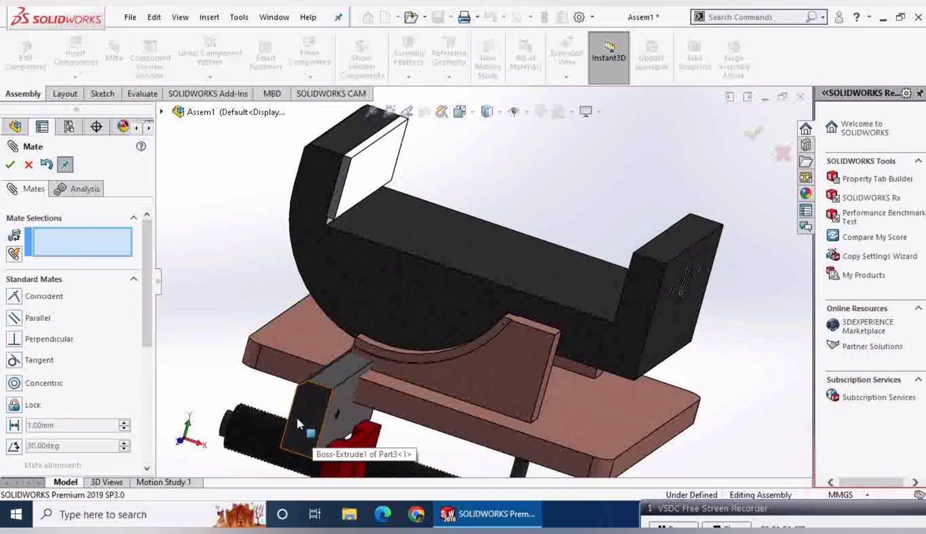
Add a Width mate centring the jaw block's side faces between the support faces.
{"action": "left_click", "coordinate": [74, 279]}
{"action": "left_click", "coordinate": [74, 297]}
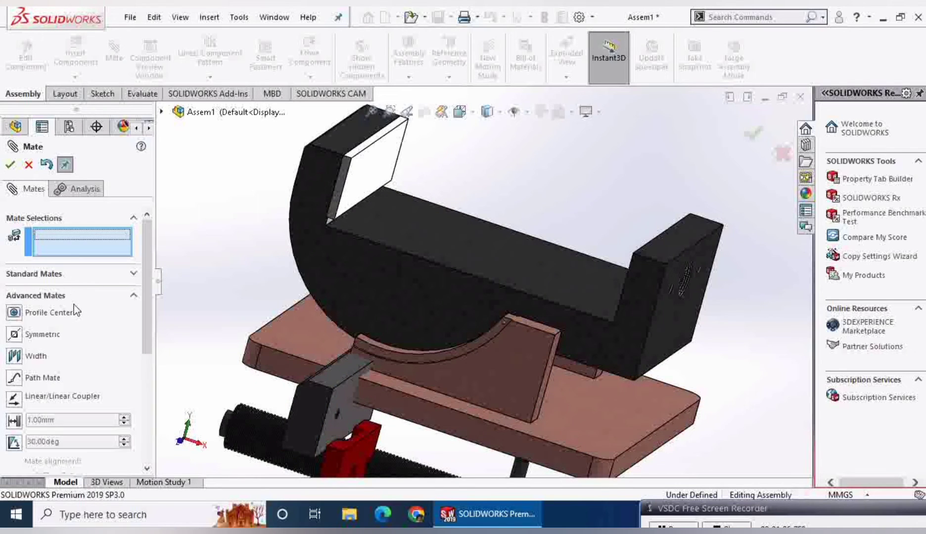
{"action": "left_click", "coordinate": [15, 356]}
{"action": "left_click", "coordinate": [318, 432]}
{"action": "mouse_move", "coordinate": [395, 431]}
{"action": "middle_mouse_down"}
{"action": "mouse_move", "coordinate": [343, 377]}
{"action": "mouse_move", "coordinate": [502, 475]}
{"action": "middle_mouse_up"}
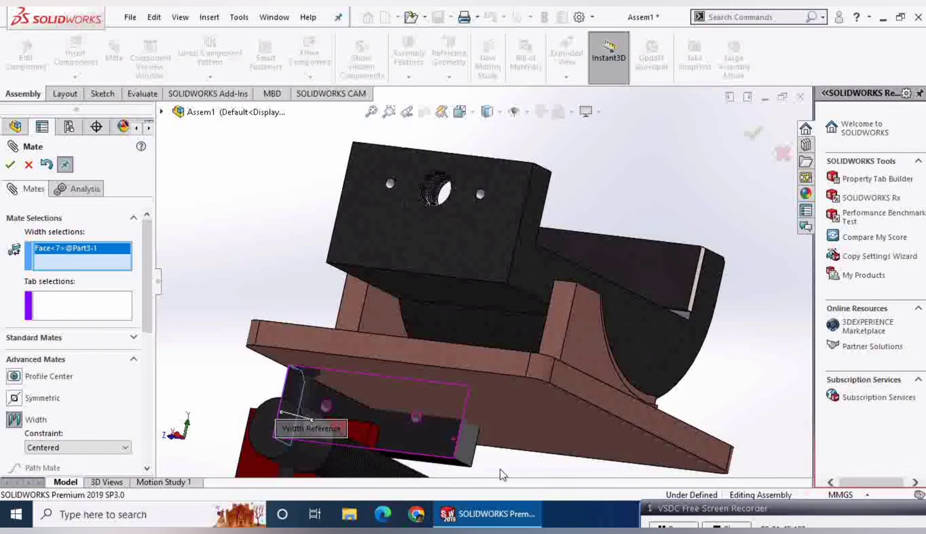
{"action": "left_click", "coordinate": [467, 443]}
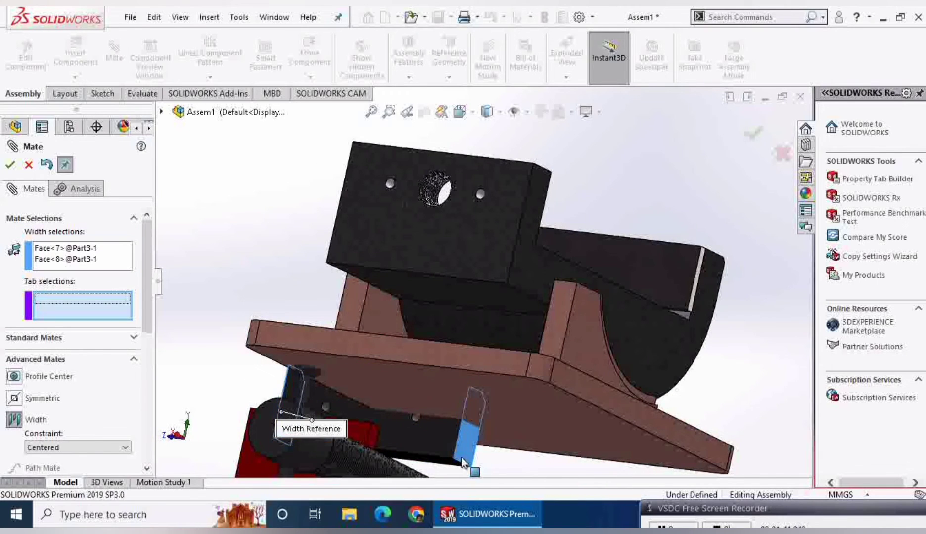
{"action": "left_click", "coordinate": [588, 344]}
{"action": "mouse_move", "coordinate": [335, 314]}
{"action": "middle_mouse_down"}
{"action": "mouse_move", "coordinate": [369, 336]}
{"action": "mouse_move", "coordinate": [320, 319]}
{"action": "middle_mouse_up"}
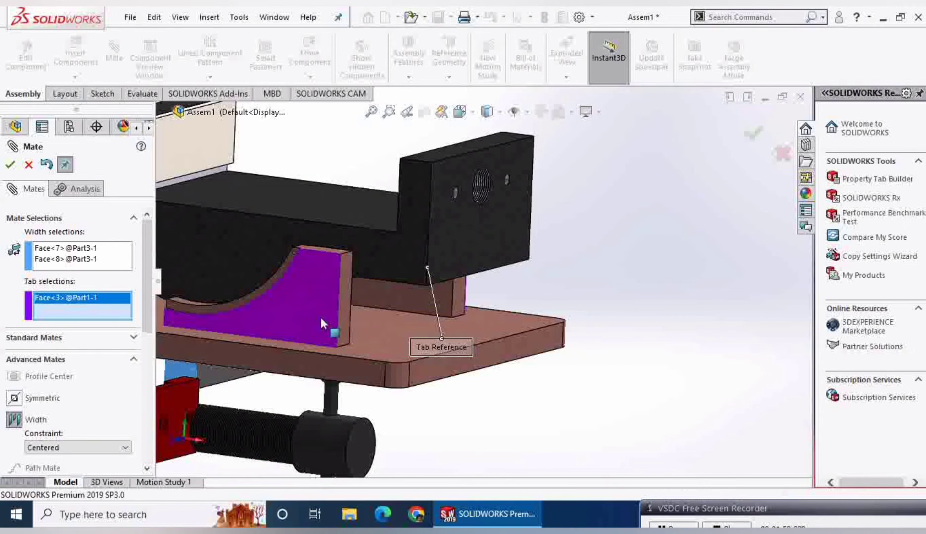
{"action": "left_click", "coordinate": [320, 318]}
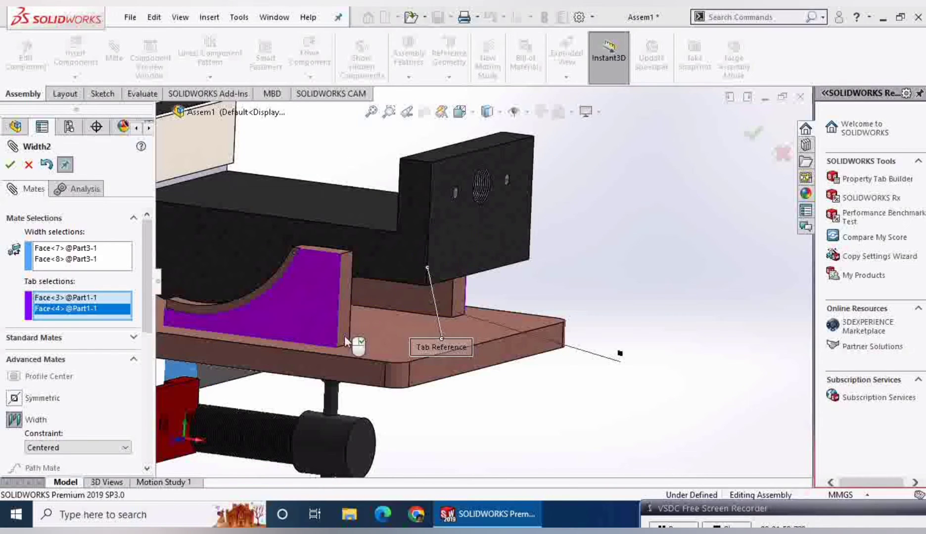
{"action": "left_click", "coordinate": [10, 166]}
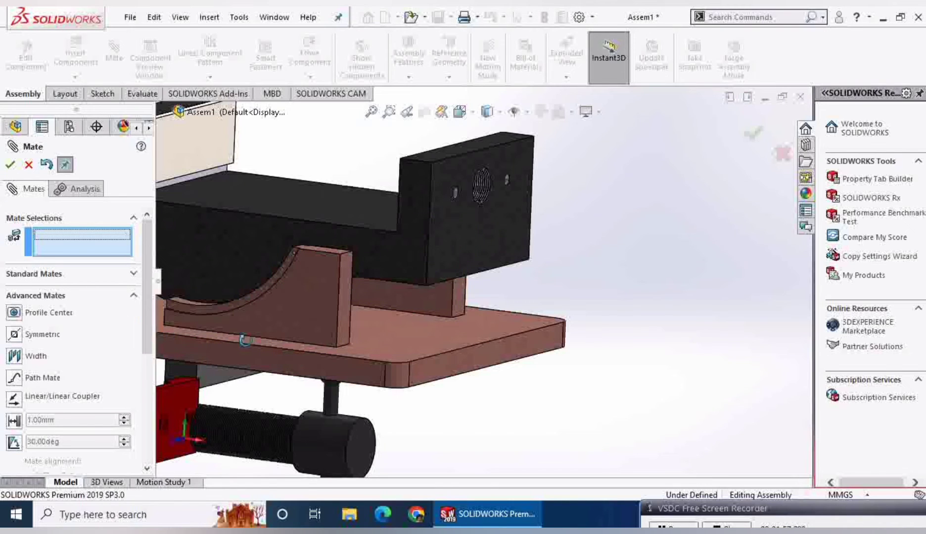
{"action": "middle_click_drag", "start_coordinate": [245, 340], "coordinate": [632, 328]}
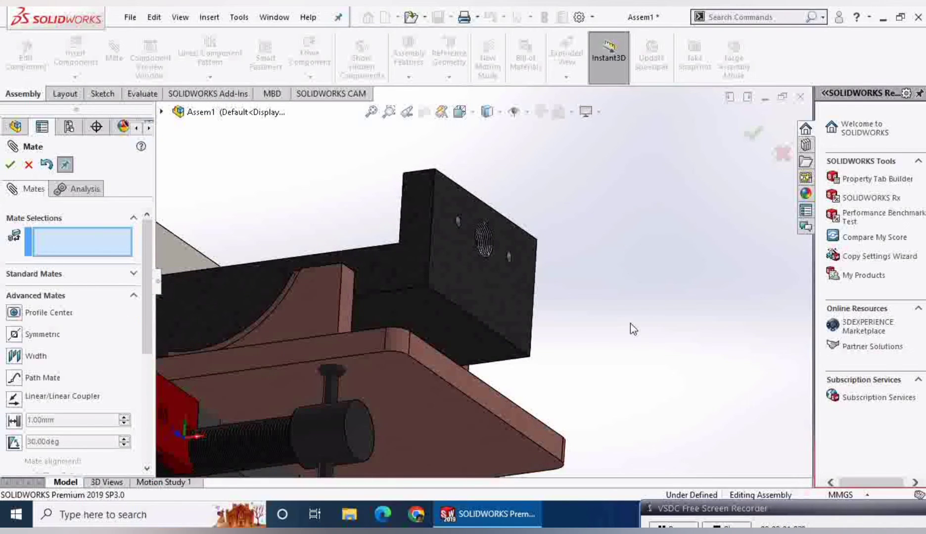
{"action": "scroll", "coordinate": [466, 411], "scroll_direction": "up", "scroll_amount": 2}
{"action": "scroll", "coordinate": [466, 412], "scroll_direction": "up", "scroll_amount": 2}
Mate Part3's bottom face coincident with Part2's channel floor, then close the Mate tool.
{"action": "left_click", "coordinate": [339, 441]}
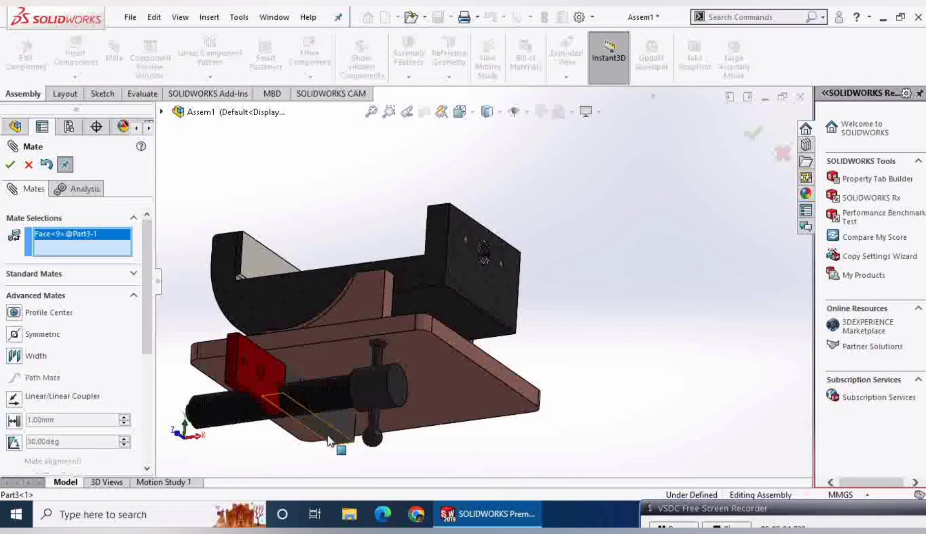
{"action": "middle_click_drag", "start_coordinate": [599, 409], "coordinate": [606, 438]}
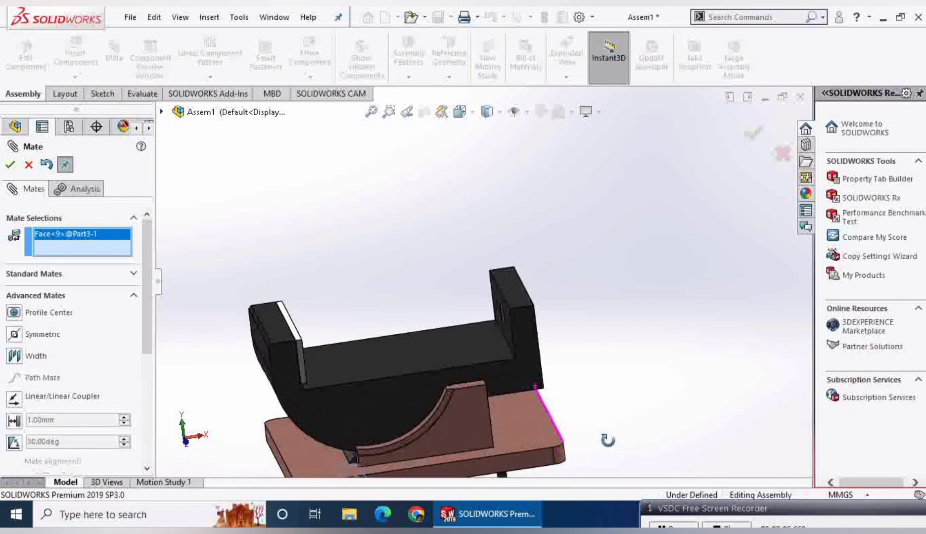
{"action": "left_click", "coordinate": [416, 368]}
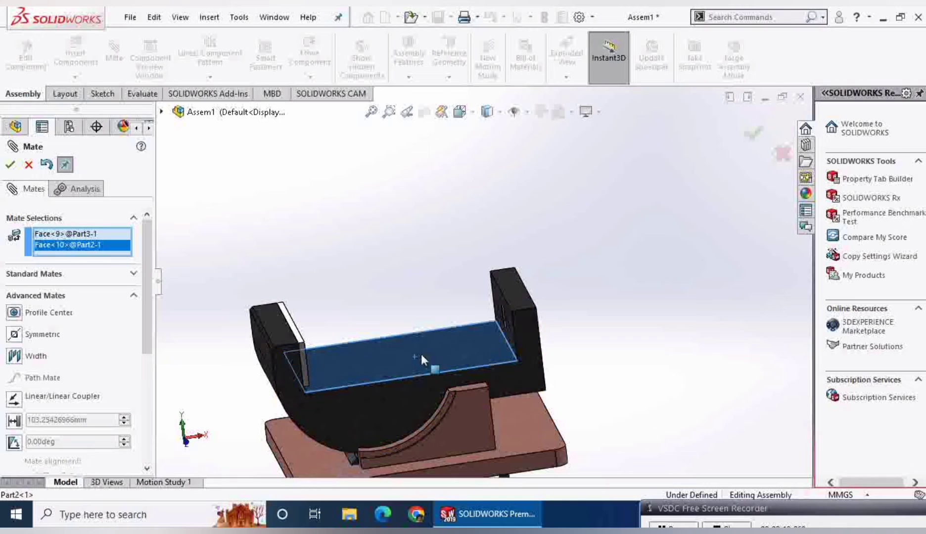
{"action": "left_click", "coordinate": [33, 274]}
{"action": "left_click", "coordinate": [48, 297]}
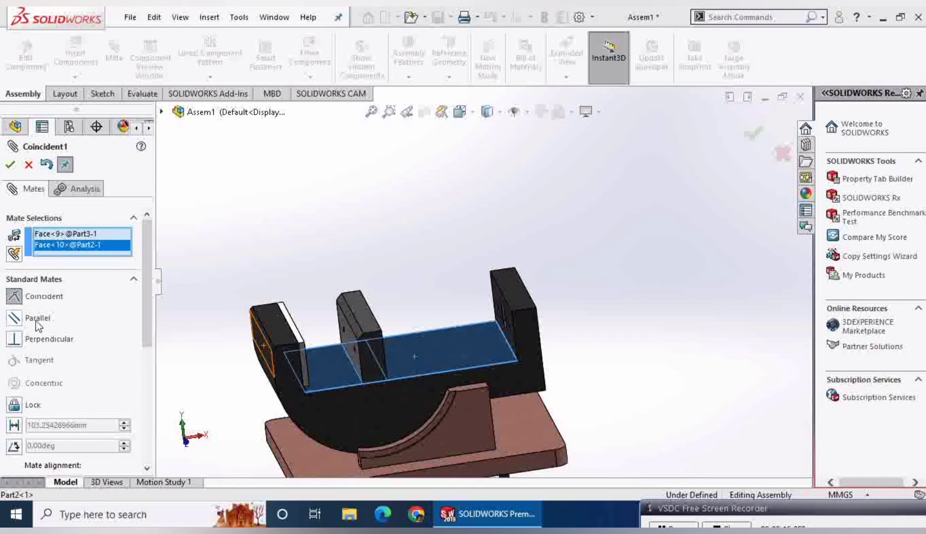
{"action": "left_click", "coordinate": [151, 413]}
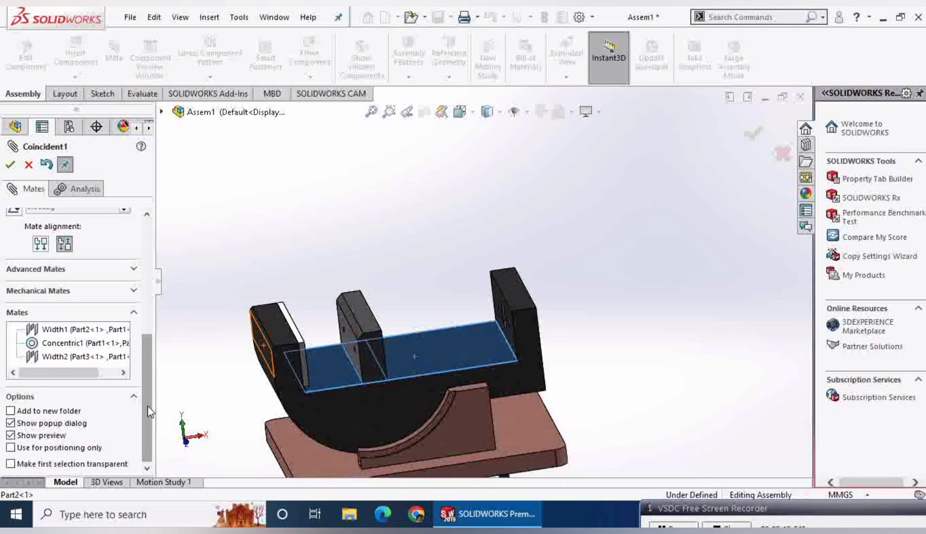
{"action": "left_click", "coordinate": [10, 166]}
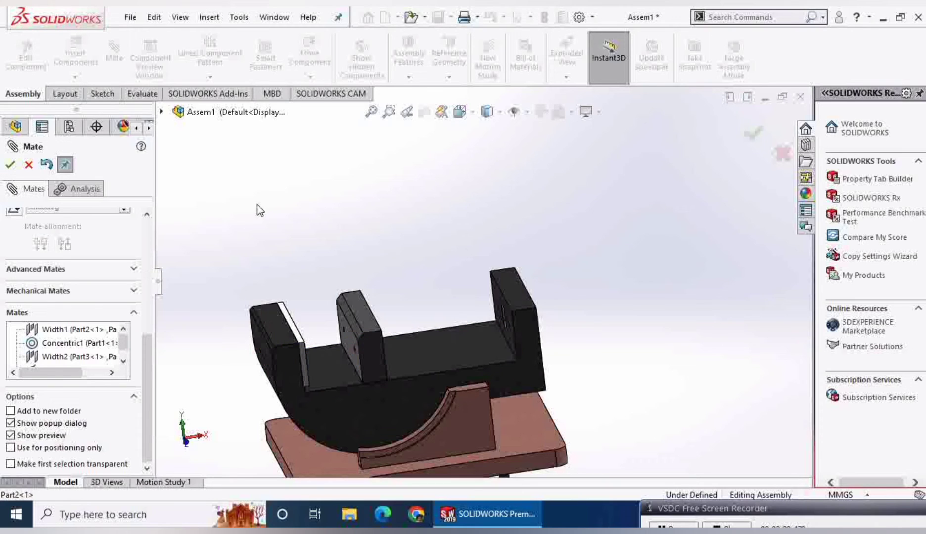
{"action": "left_click", "coordinate": [17, 166]}
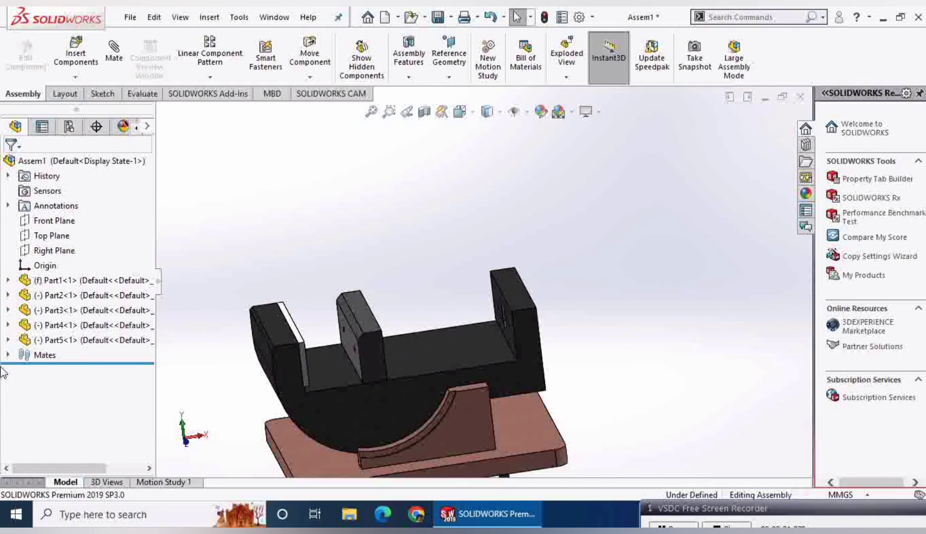
Open the Width2 mate from the mates list and close it unchanged.
{"action": "left_click", "coordinate": [8, 355]}
{"action": "left_click", "coordinate": [42, 399]}
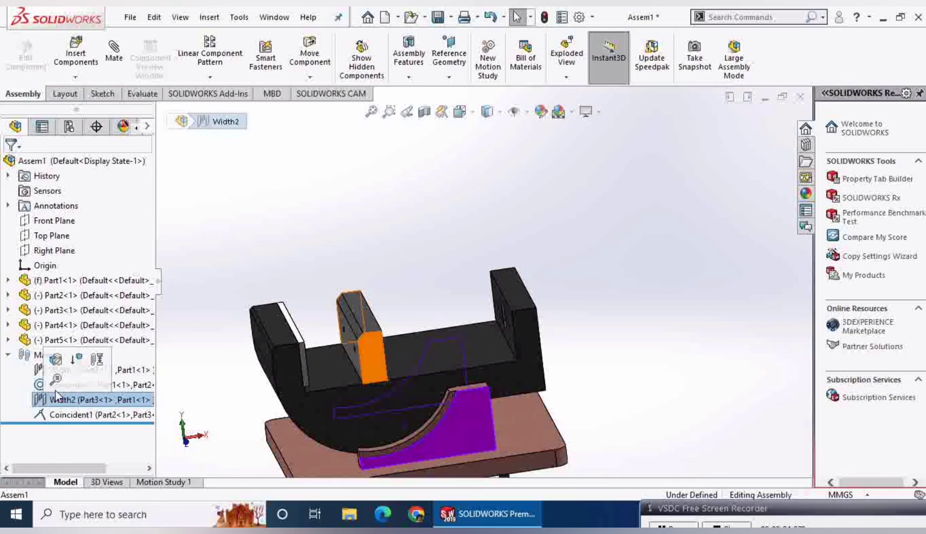
{"action": "left_click", "coordinate": [56, 360]}
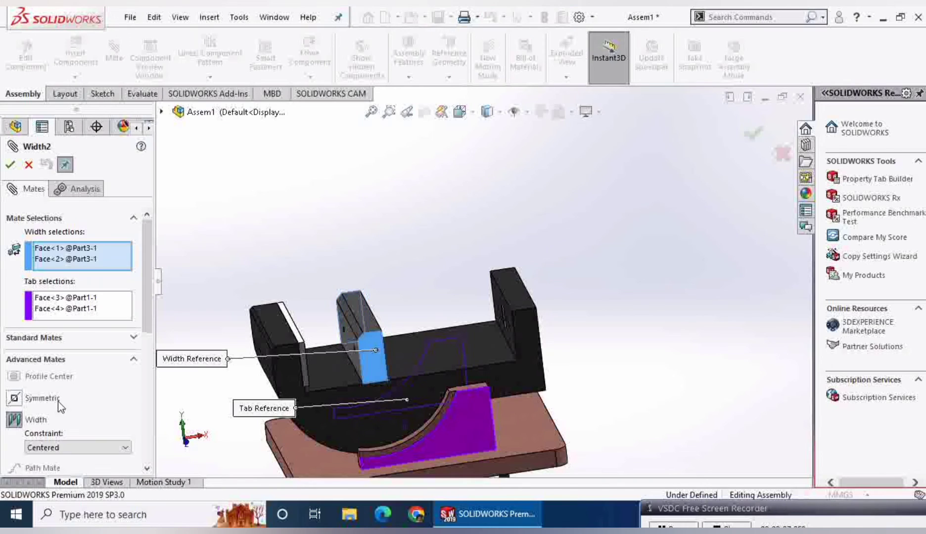
{"action": "scroll", "coordinate": [94, 353], "scroll_direction": "down", "scroll_amount": 5}
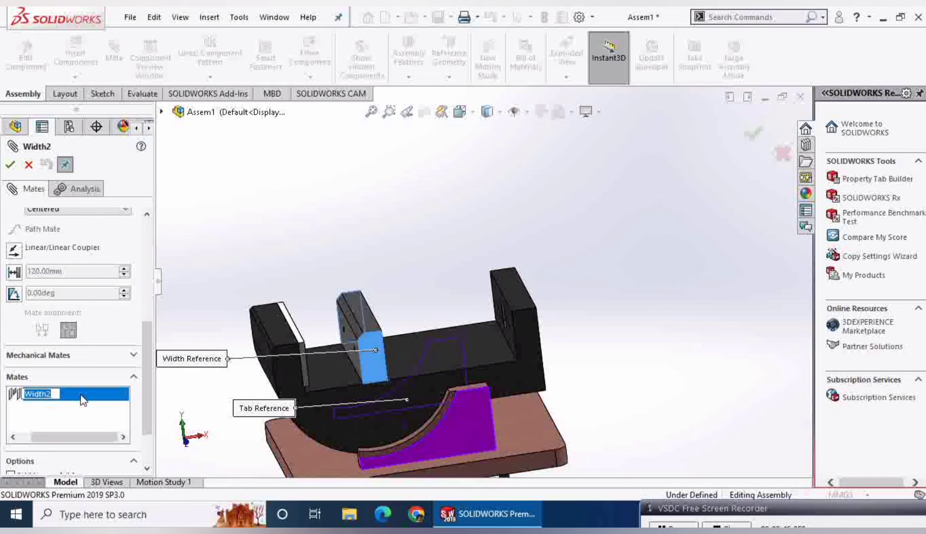
{"action": "key", "text": "Return"}
{"action": "scroll", "coordinate": [152, 275], "scroll_direction": "up", "scroll_amount": 5}
{"action": "left_click", "coordinate": [28, 165]}
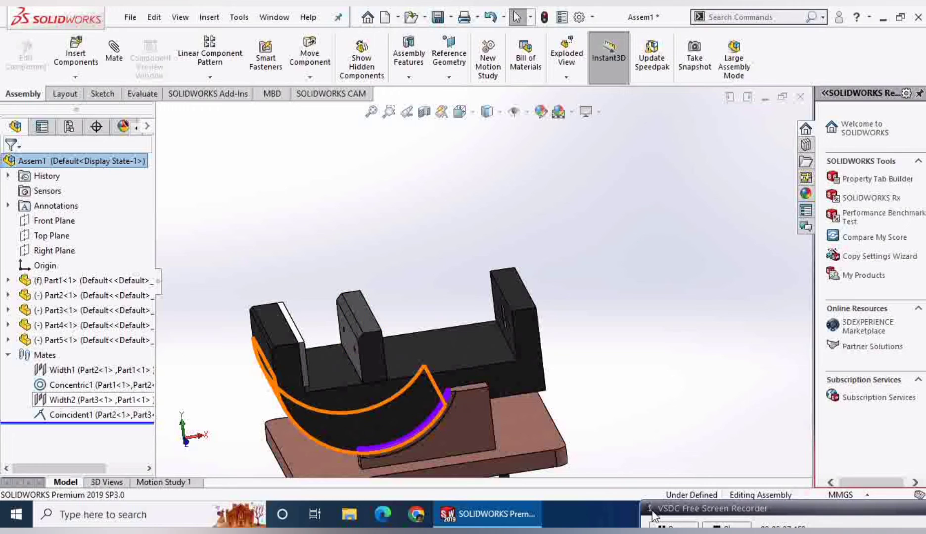
Tilt the cradle upright in the supports and select Part3's front face.
{"action": "left_click_drag", "start_coordinate": [409, 402], "coordinate": [558, 285]}
{"action": "left_click_drag", "start_coordinate": [472, 321], "coordinate": [518, 307]}
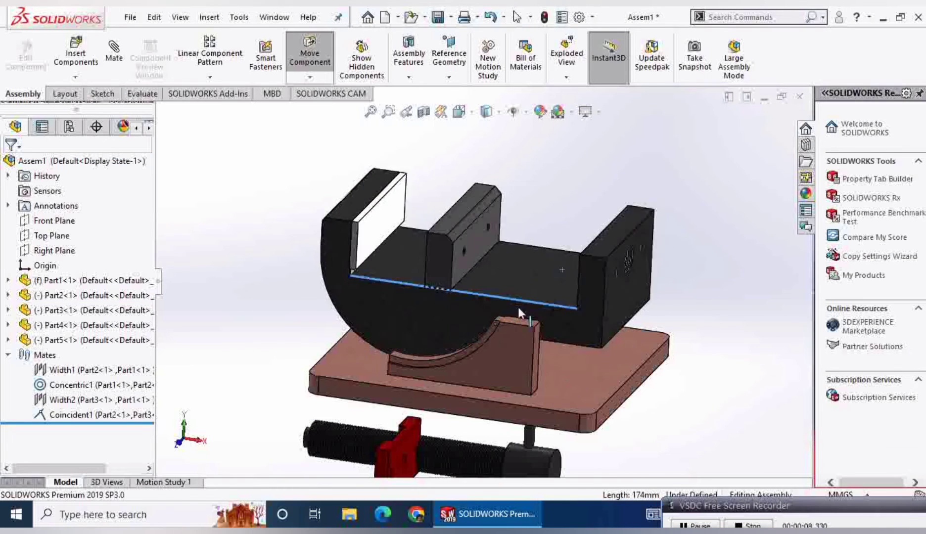
{"action": "scroll", "coordinate": [466, 233], "scroll_direction": "down", "scroll_amount": 3}
{"action": "scroll", "coordinate": [553, 295], "scroll_direction": "up", "scroll_amount": 3}
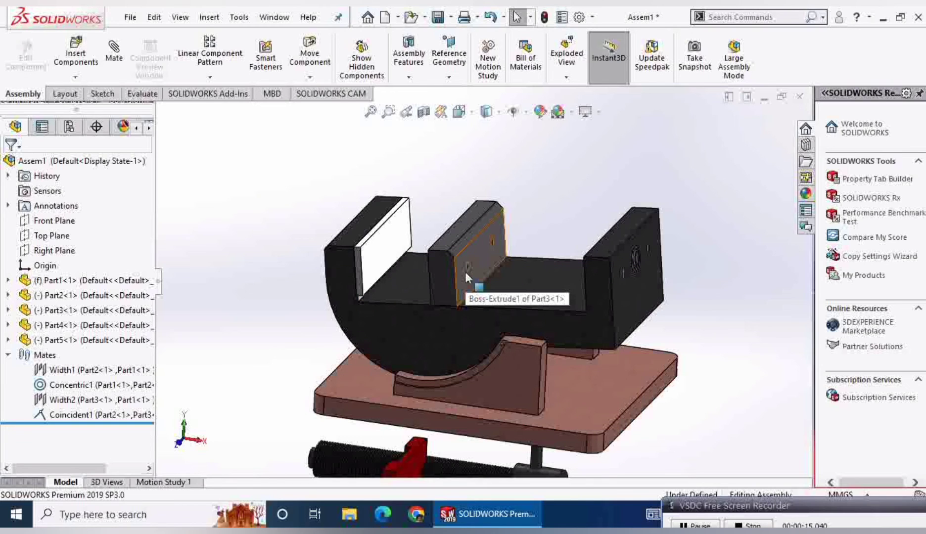
{"action": "left_click", "coordinate": [482, 258]}
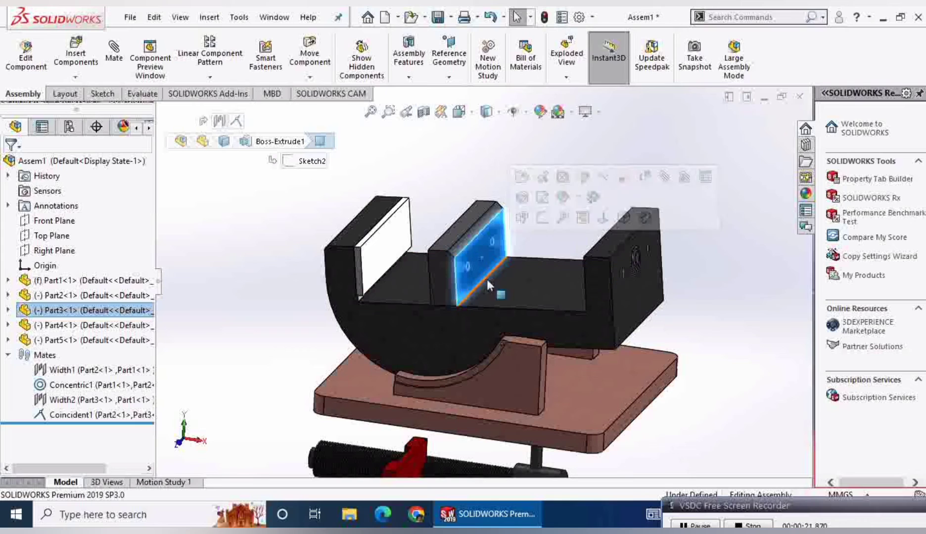
Open Part3 separately and start a sketch normal to its face with two holes.
{"action": "left_click", "coordinate": [523, 179]}
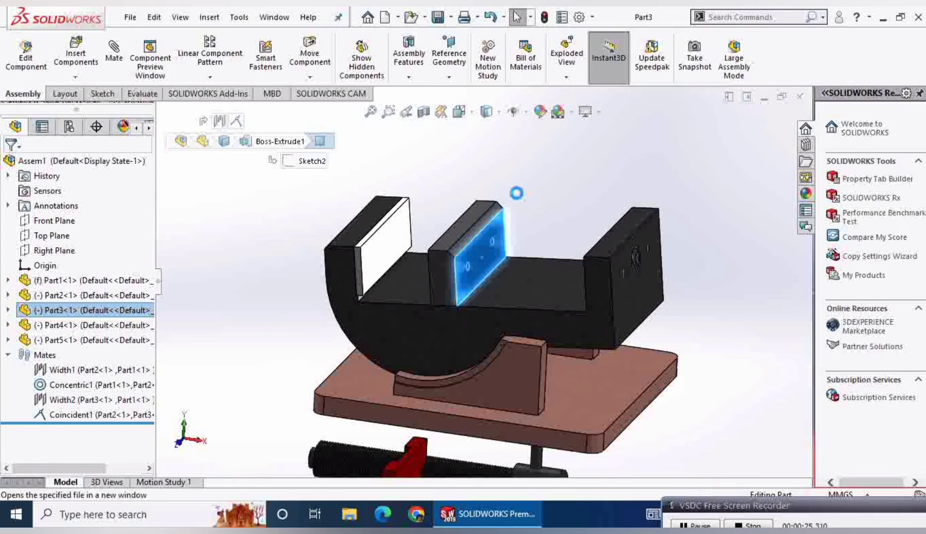
{"action": "middle_click_drag", "start_coordinate": [476, 298], "coordinate": [512, 291]}
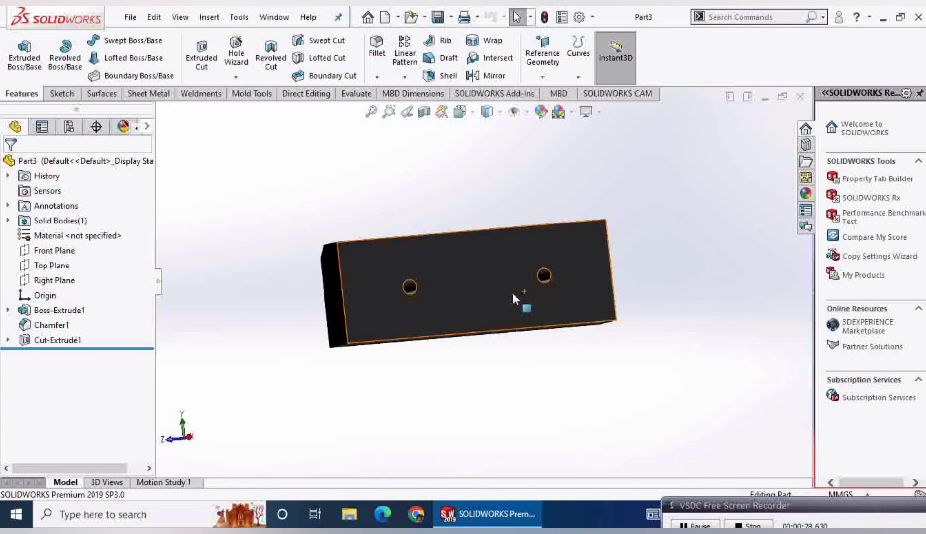
{"action": "left_click", "coordinate": [511, 291]}
{"action": "left_click", "coordinate": [613, 251]}
{"action": "left_click", "coordinate": [59, 94]}
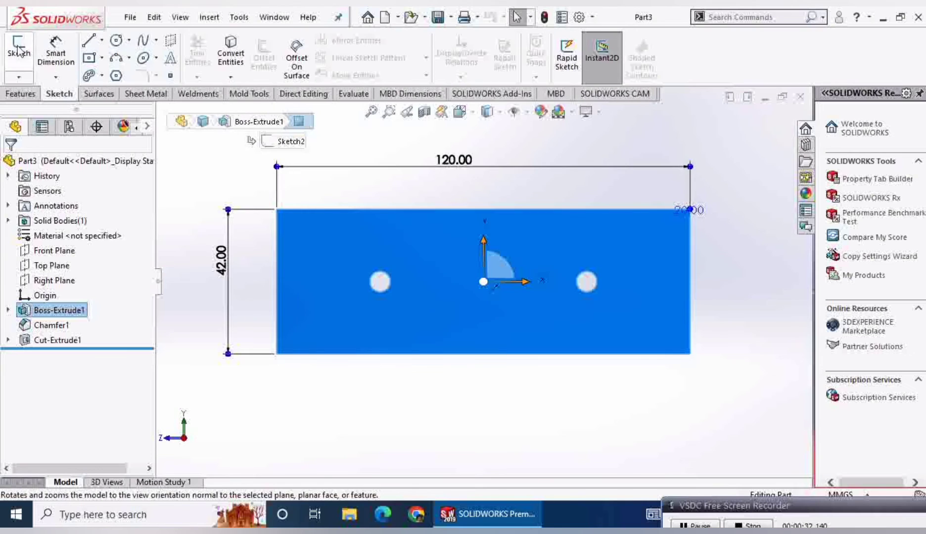
{"action": "left_click", "coordinate": [18, 51]}
Draw a trial circle at the origin, begin dimensioning it, then discard the sketch.
{"action": "left_click", "coordinate": [117, 40]}
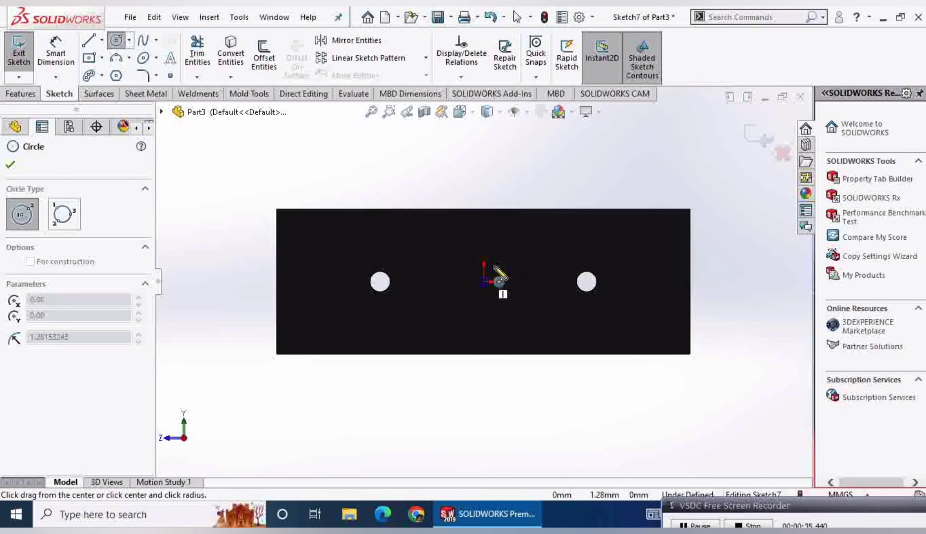
{"action": "left_click", "coordinate": [495, 237]}
{"action": "left_click", "coordinate": [55, 52]}
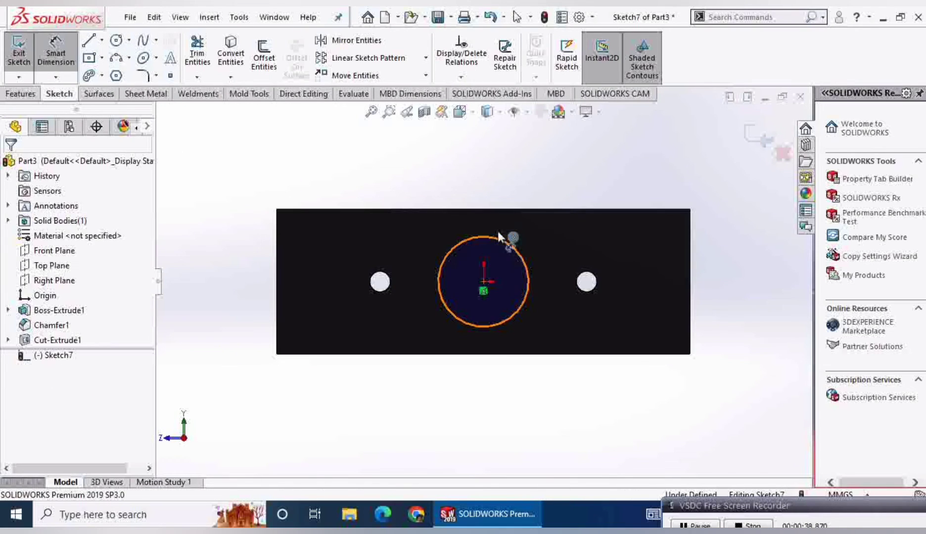
{"action": "left_click", "coordinate": [497, 233]}
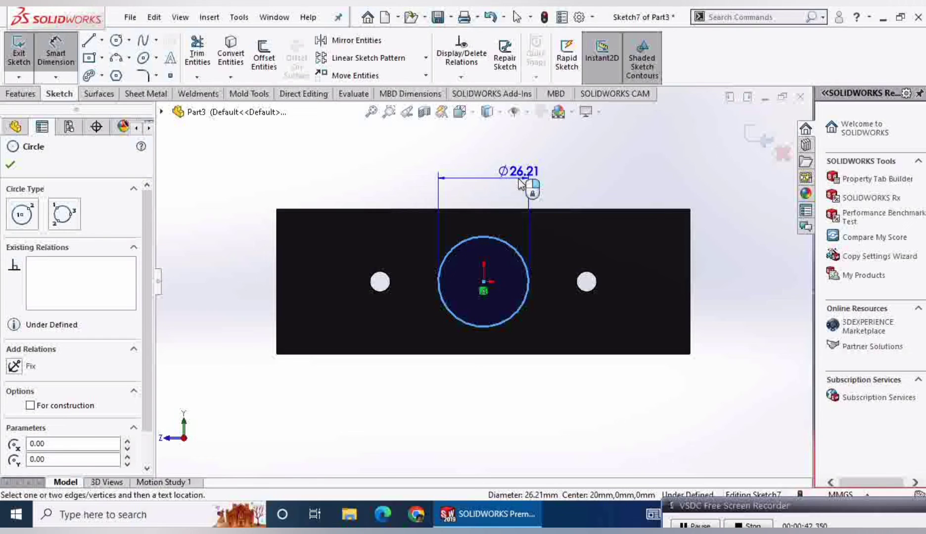
{"action": "left_click", "coordinate": [782, 153]}
{"action": "left_click", "coordinate": [445, 266]}
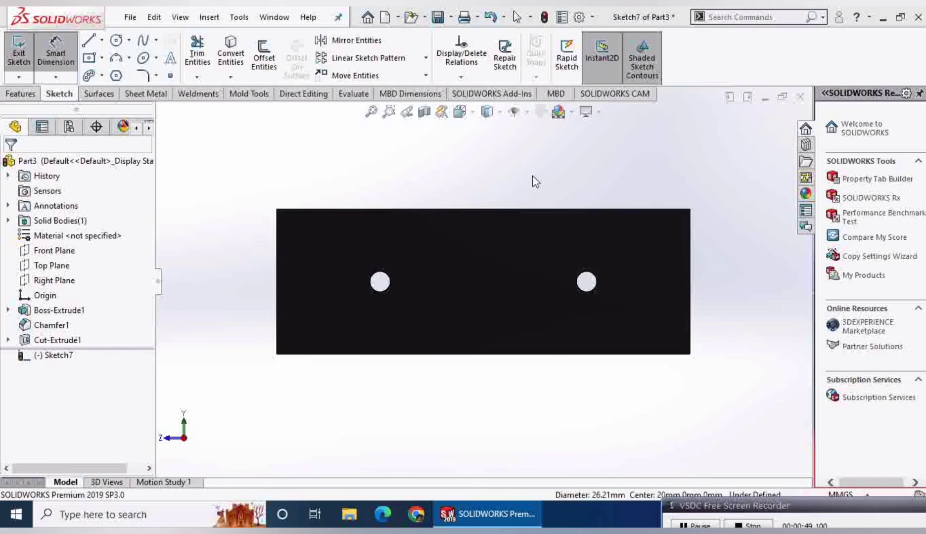
Drag the red jaw plate Part4 to the vise centre beside the middle block.
{"action": "left_click", "coordinate": [448, 457]}
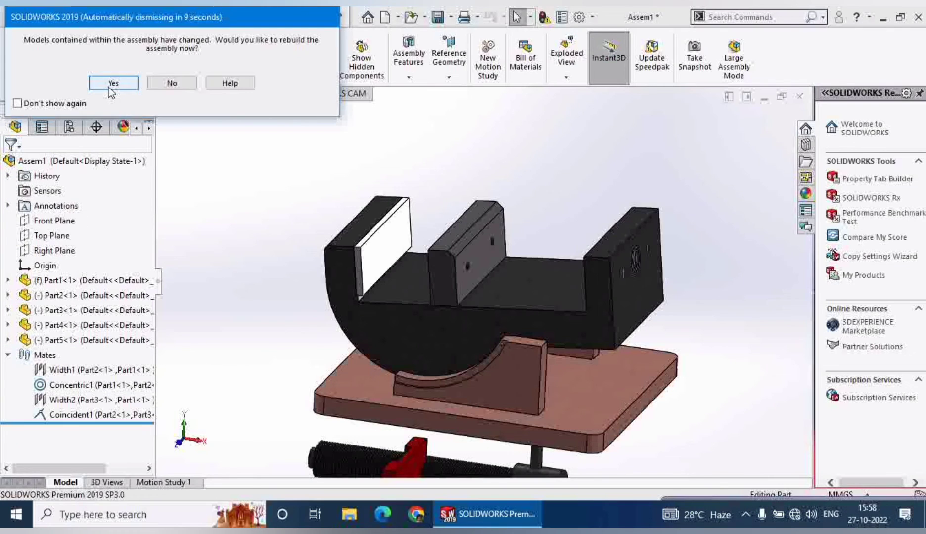
{"action": "left_click", "coordinate": [108, 87]}
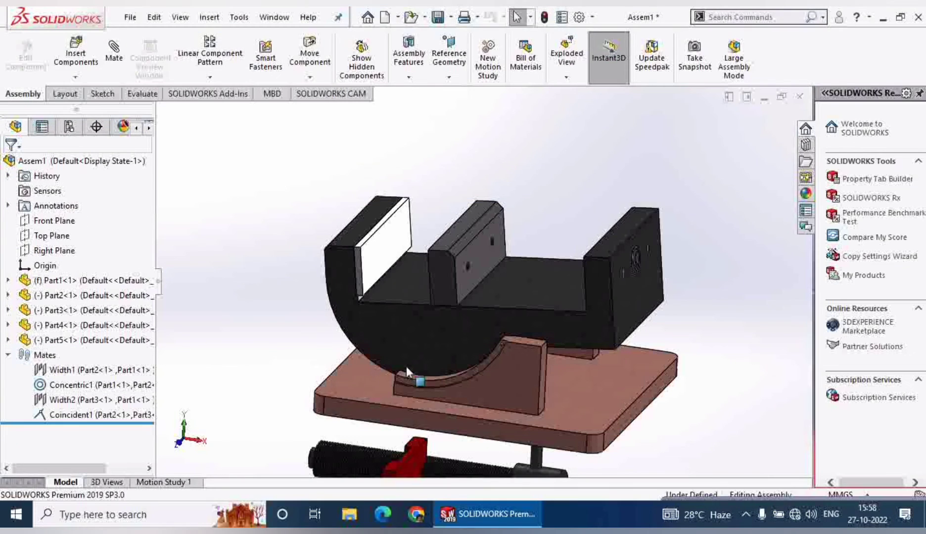
{"action": "left_click_drag", "start_coordinate": [410, 458], "coordinate": [514, 260]}
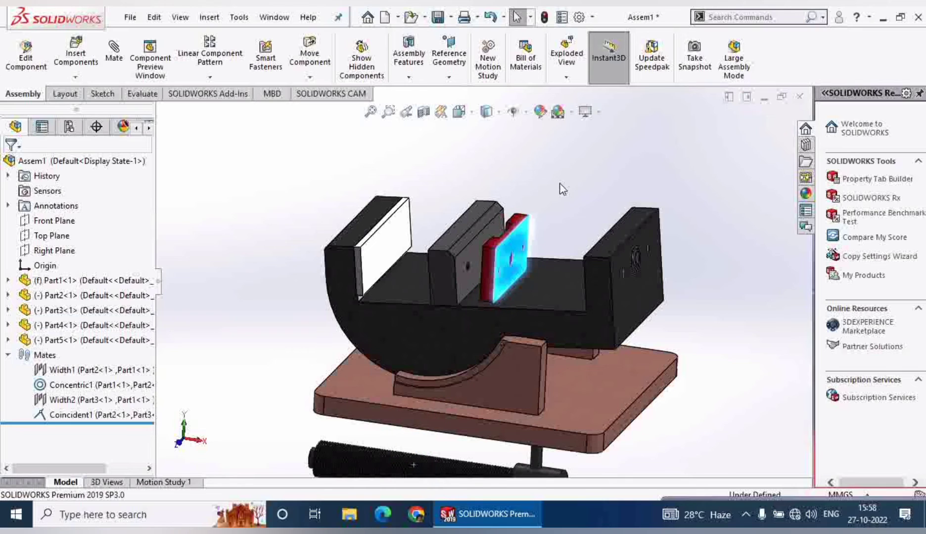
{"action": "scroll", "coordinate": [509, 258], "scroll_direction": "down", "scroll_amount": 3}
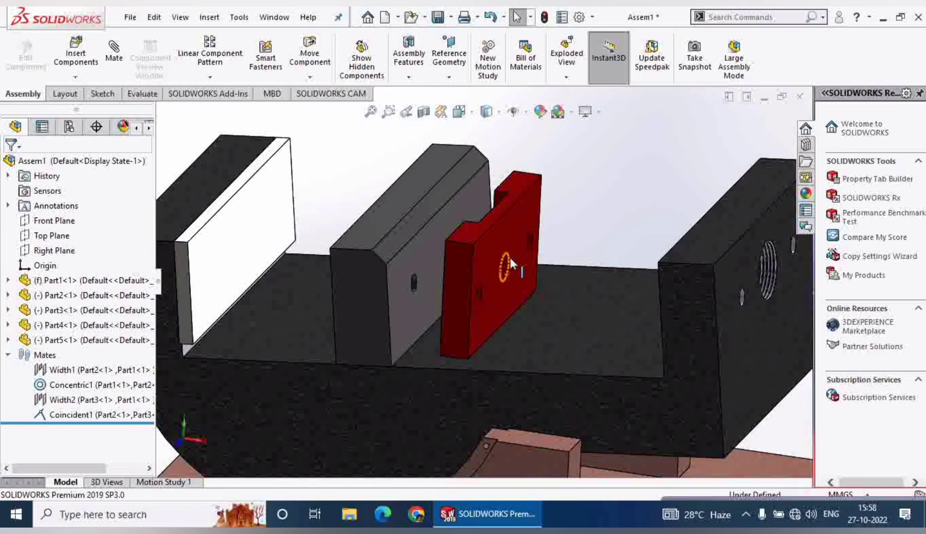
Select Part3's Front Plane from the tree and start a mate with it.
{"action": "left_click", "coordinate": [8, 339]}
{"action": "left_click", "coordinate": [71, 326]}
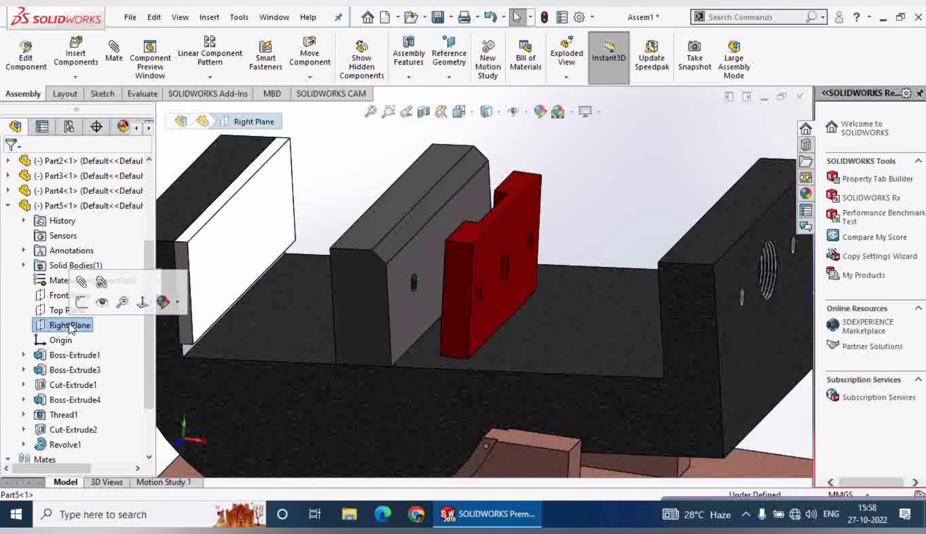
{"action": "scroll", "coordinate": [576, 193], "scroll_direction": "up", "scroll_amount": 3}
{"action": "left_click", "coordinate": [9, 206]}
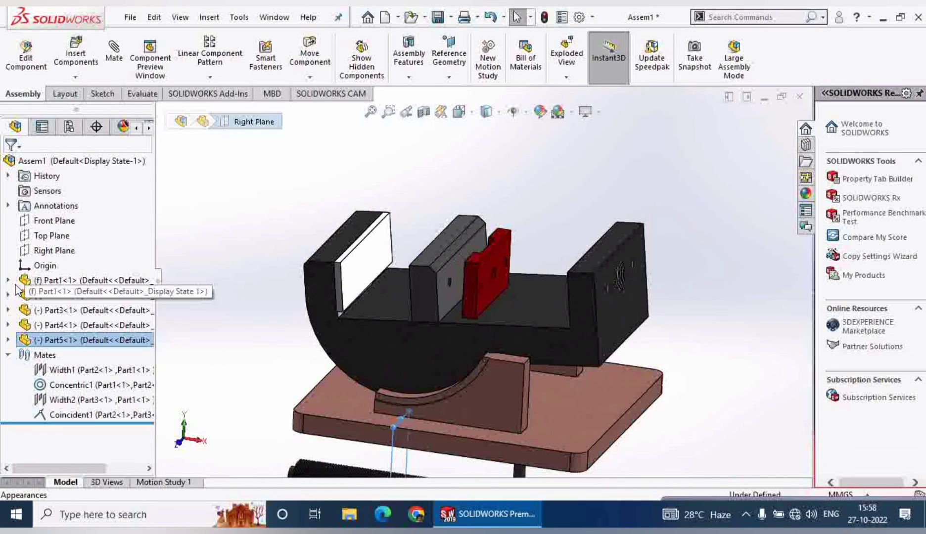
{"action": "left_click", "coordinate": [84, 310]}
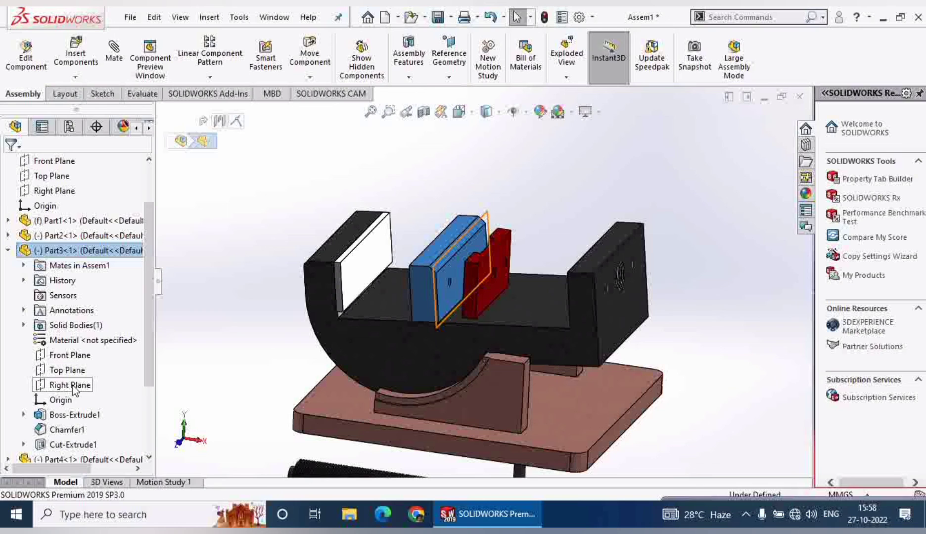
{"action": "left_click", "coordinate": [69, 355]}
{"action": "left_click", "coordinate": [114, 52]}
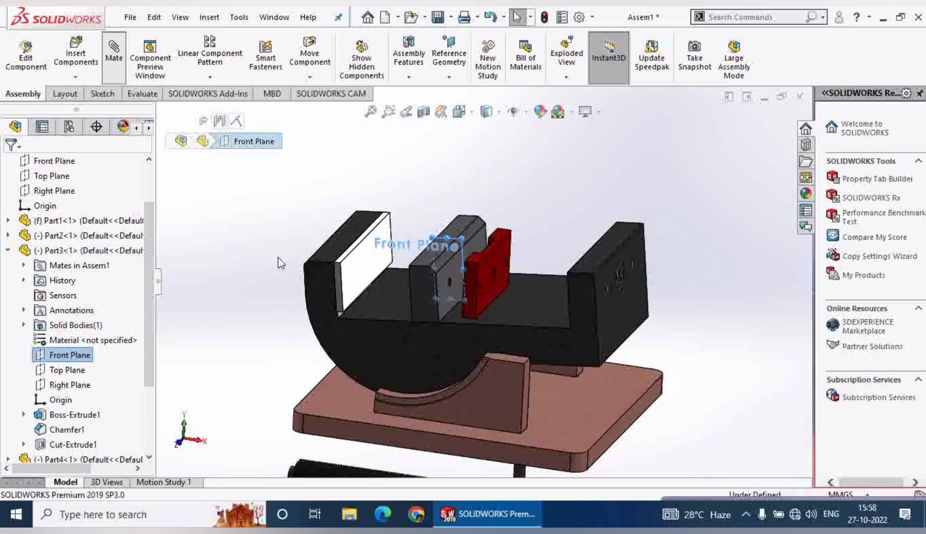
Make Part4's Right Plane coincident with Part3's Front Plane.
{"action": "left_click", "coordinate": [162, 112]}
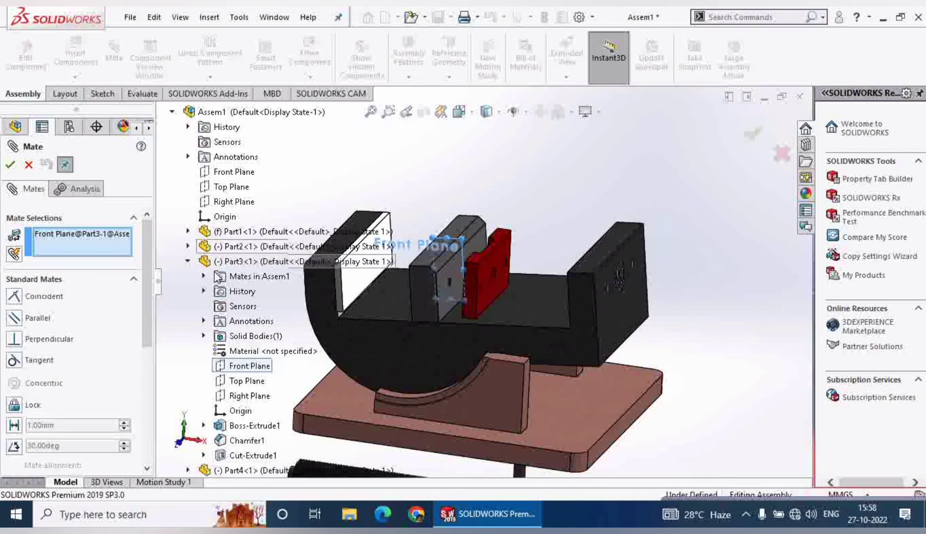
{"action": "left_click", "coordinate": [177, 203]}
{"action": "left_click", "coordinate": [177, 276]}
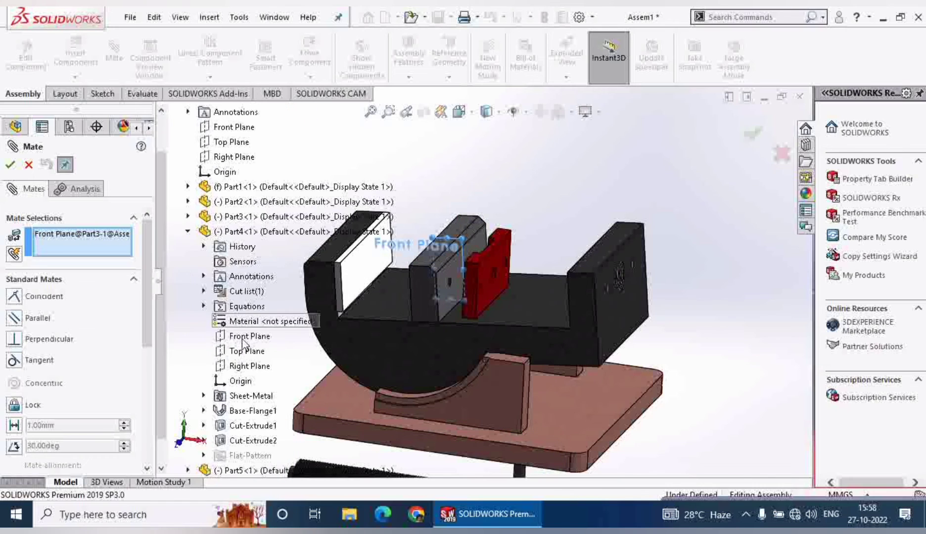
{"action": "left_click", "coordinate": [252, 366]}
{"action": "middle_click_drag", "start_coordinate": [592, 292], "coordinate": [454, 311]}
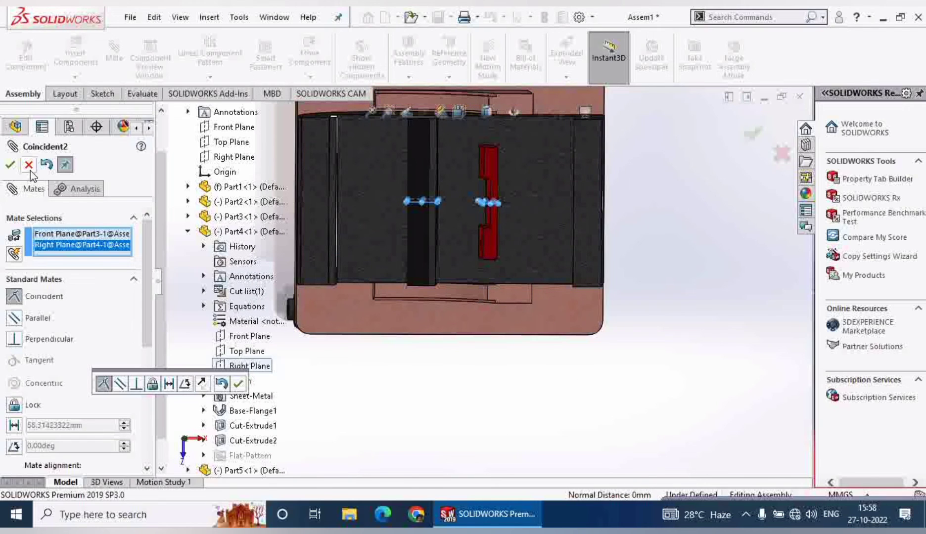
{"action": "left_click", "coordinate": [10, 164]}
Pick the middle jaw block's hole to begin a concentric mate.
{"action": "scroll", "coordinate": [406, 209], "scroll_direction": "down", "scroll_amount": 3}
{"action": "scroll", "coordinate": [432, 228], "scroll_direction": "down", "scroll_amount": 3}
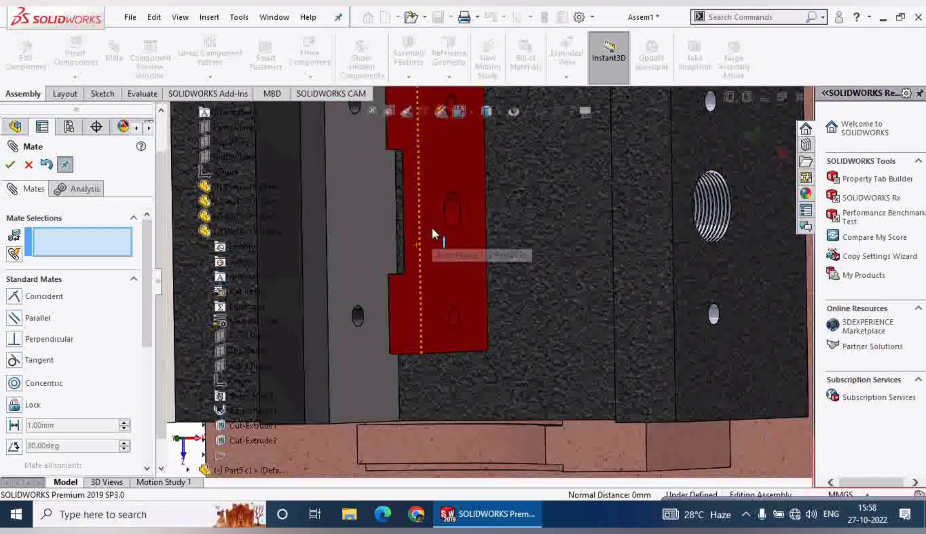
{"action": "left_click", "coordinate": [357, 318]}
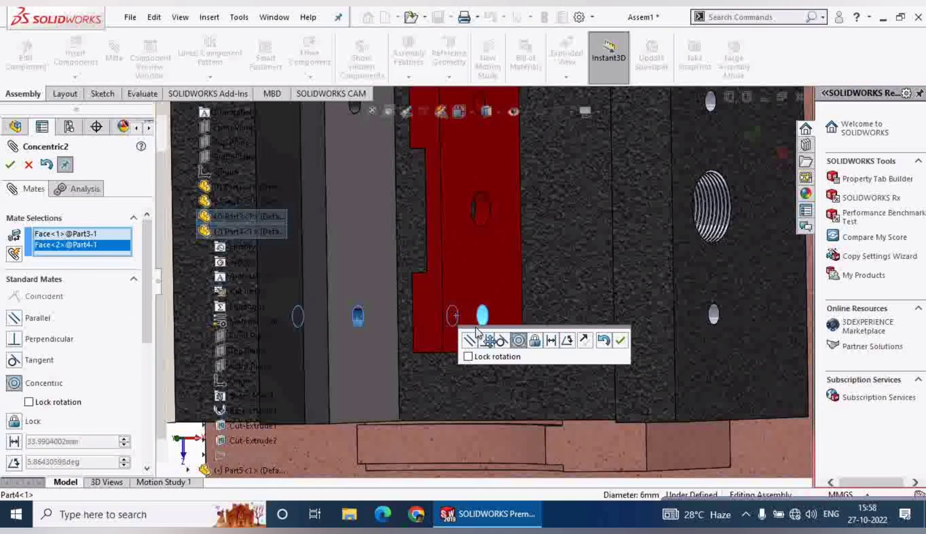
Accept the hole concentric mate and make the middle block and red plate side faces coincident.
{"action": "left_click", "coordinate": [624, 337]}
{"action": "left_click", "coordinate": [370, 263]}
{"action": "middle_click_drag", "start_coordinate": [370, 263], "coordinate": [470, 297]}
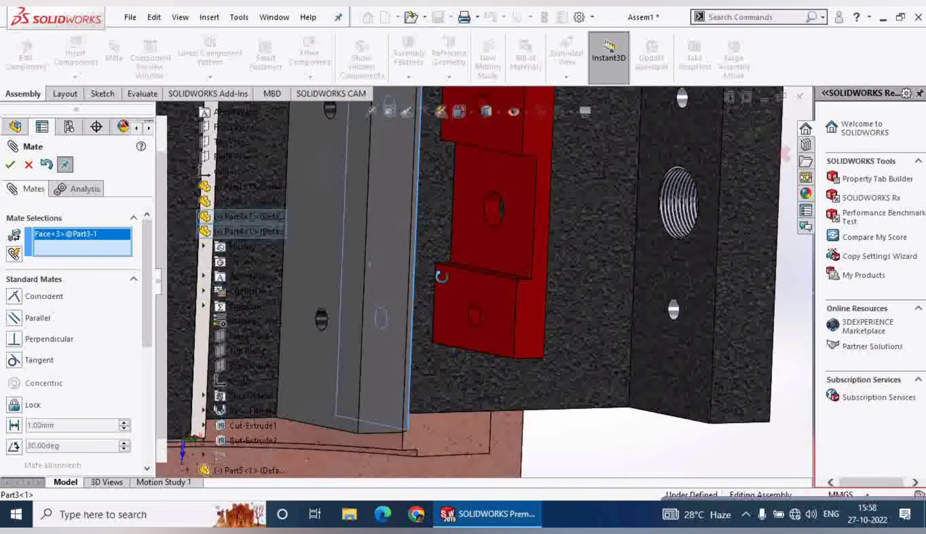
{"action": "left_click", "coordinate": [504, 310]}
{"action": "left_click", "coordinate": [675, 335]}
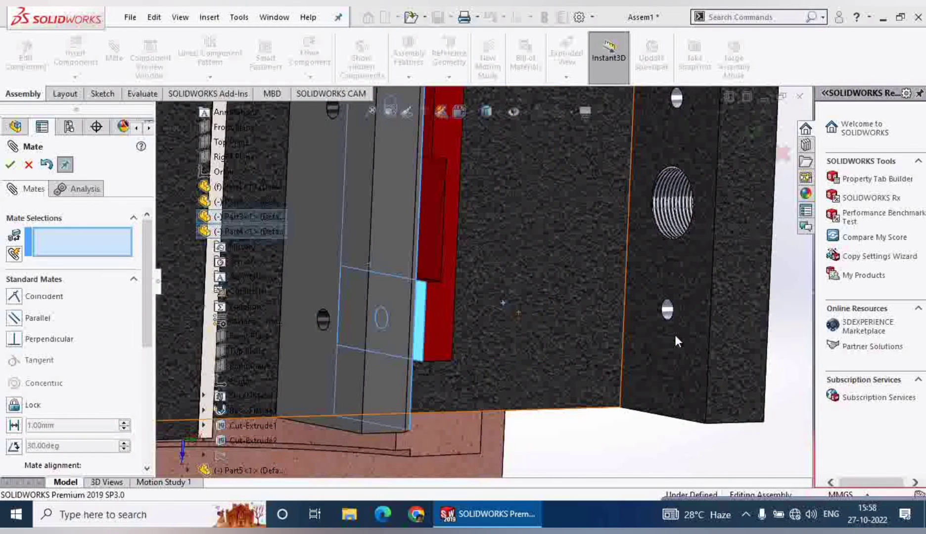
Make the screw handle's round face concentric with the red jaw hole and close mating.
{"action": "key", "text": "f"}
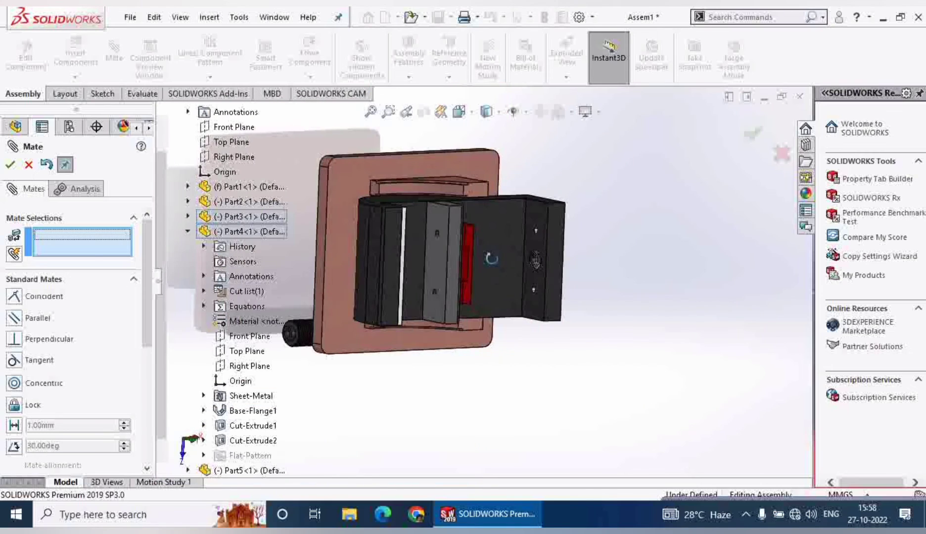
{"action": "middle_click_drag", "start_coordinate": [548, 267], "coordinate": [370, 235]}
{"action": "left_click_drag", "start_coordinate": [370, 235], "coordinate": [605, 275]}
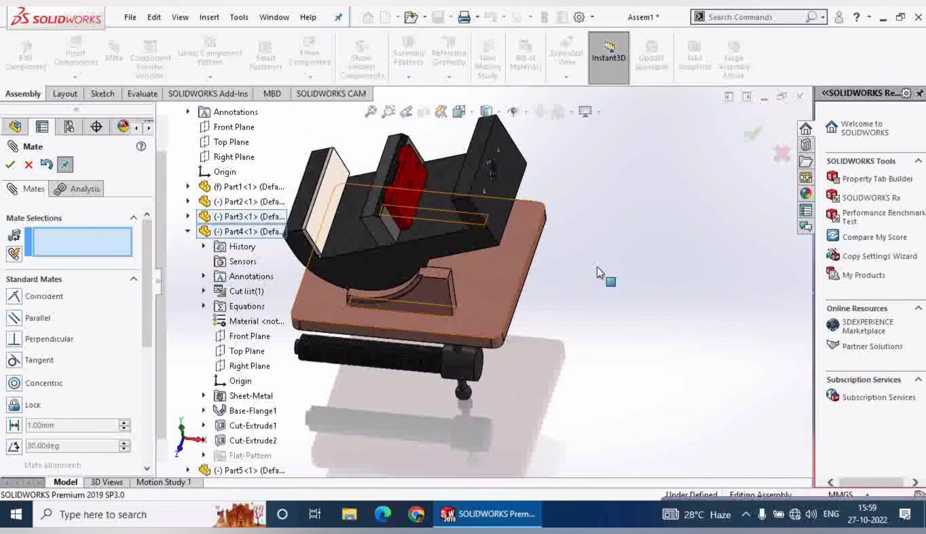
{"action": "left_click", "coordinate": [460, 371]}
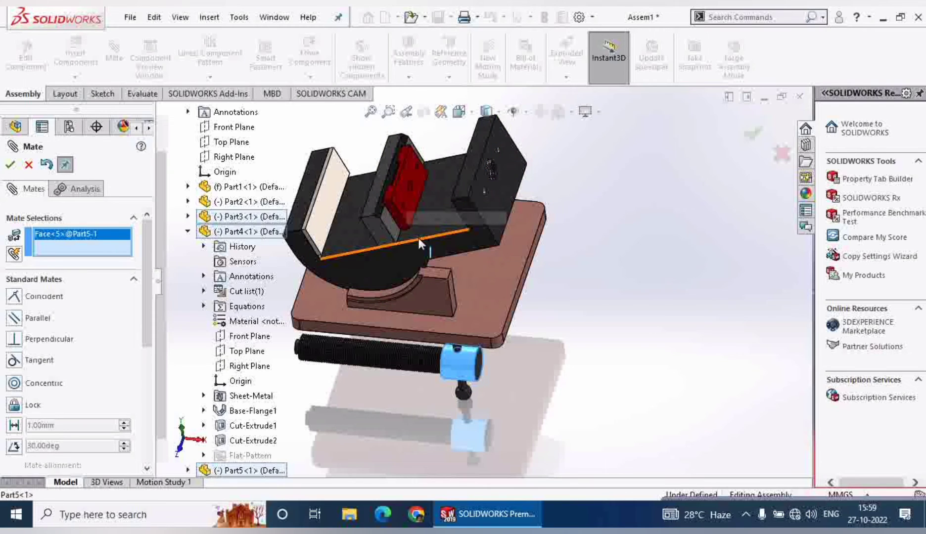
{"action": "scroll", "coordinate": [424, 193], "scroll_direction": "down", "scroll_amount": 1}
{"action": "scroll", "coordinate": [430, 197], "scroll_direction": "down", "scroll_amount": 1}
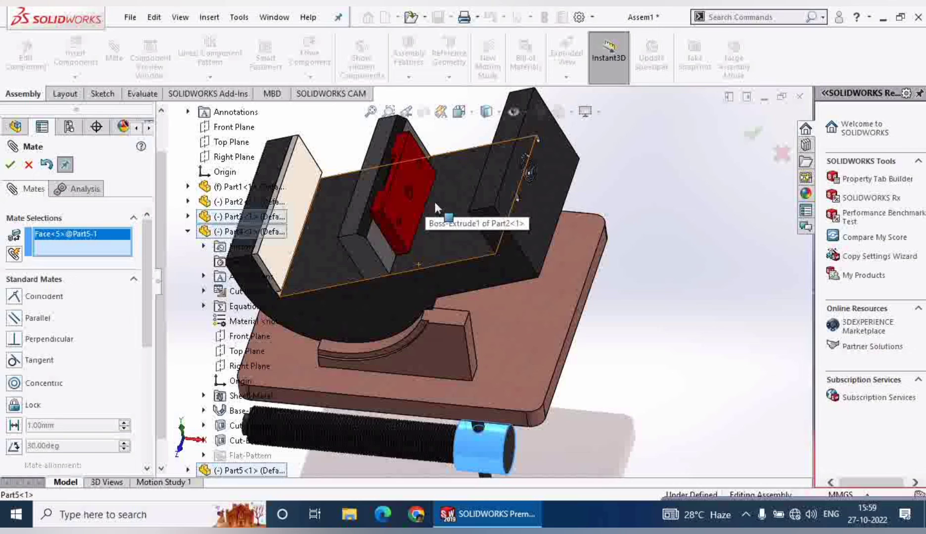
{"action": "left_click", "coordinate": [409, 192]}
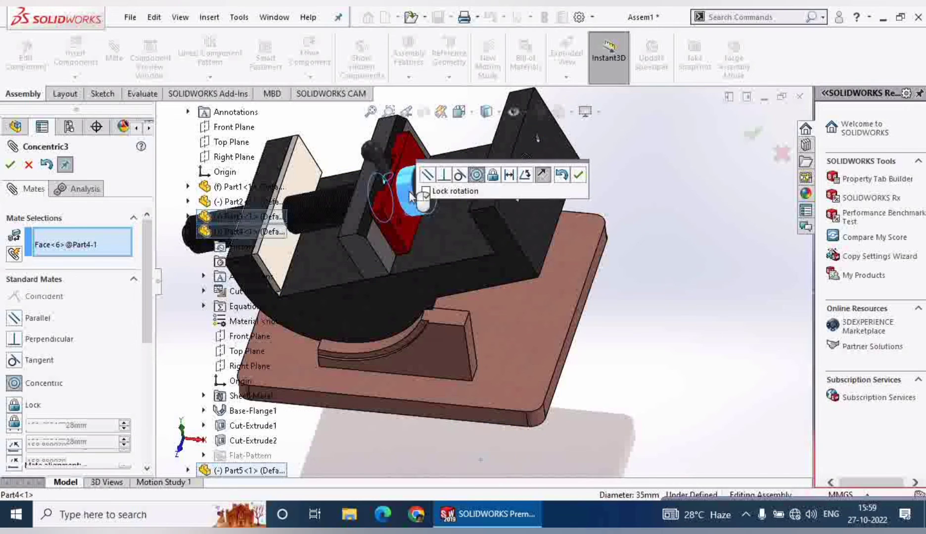
{"action": "left_click", "coordinate": [578, 174]}
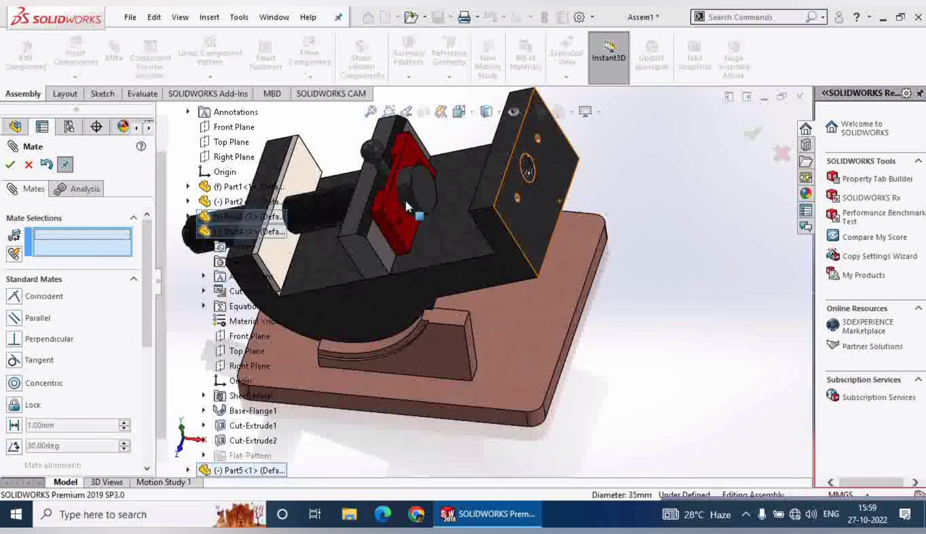
{"action": "left_click", "coordinate": [9, 166]}
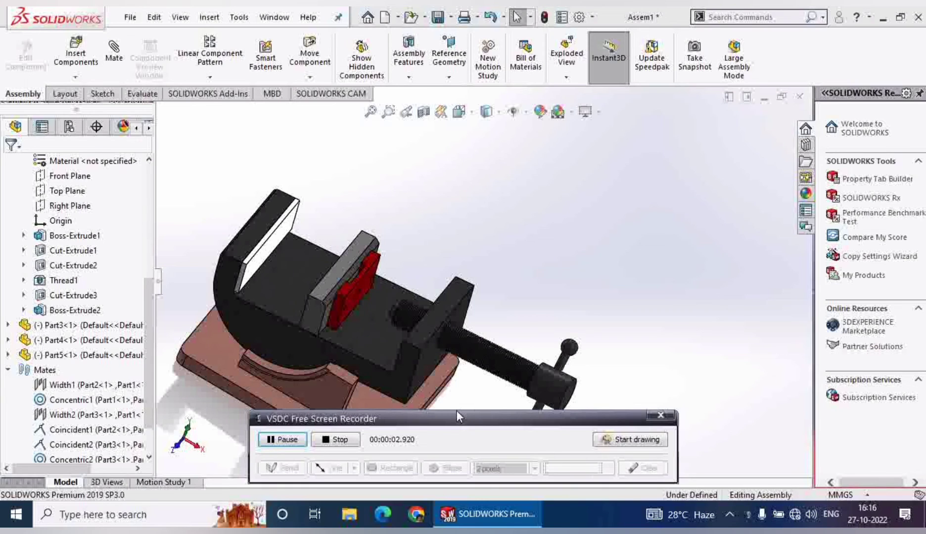
Slide the handle outward along the screw and review the mates in the Mates folder.
{"action": "mouse_move", "coordinate": [456, 416]}
{"action": "left_mouse_down"}
{"action": "mouse_move", "coordinate": [475, 434]}
{"action": "mouse_move", "coordinate": [833, 490]}
{"action": "mouse_move", "coordinate": [896, 514]}
{"action": "left_mouse_up"}
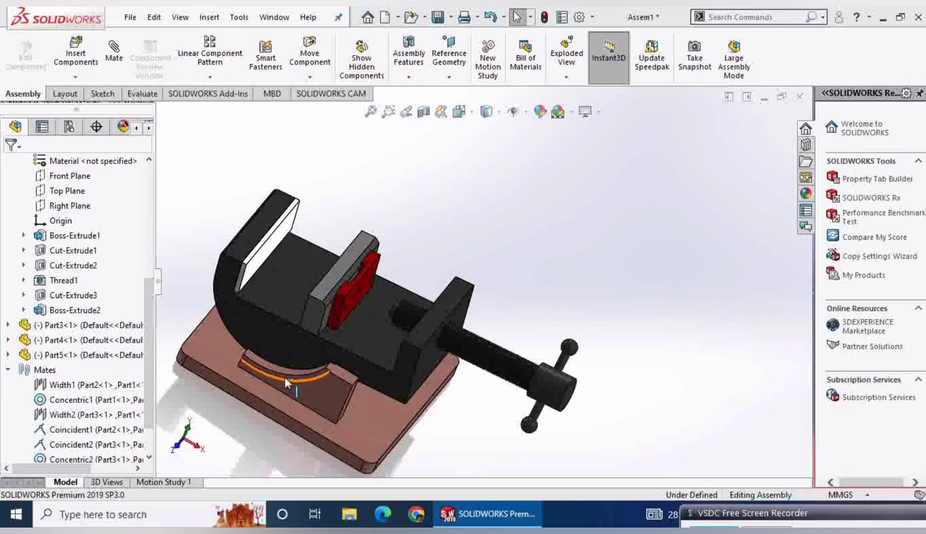
{"action": "mouse_move", "coordinate": [398, 400]}
{"action": "middle_mouse_down"}
{"action": "mouse_move", "coordinate": [477, 424]}
{"action": "mouse_move", "coordinate": [517, 384]}
{"action": "middle_mouse_up"}
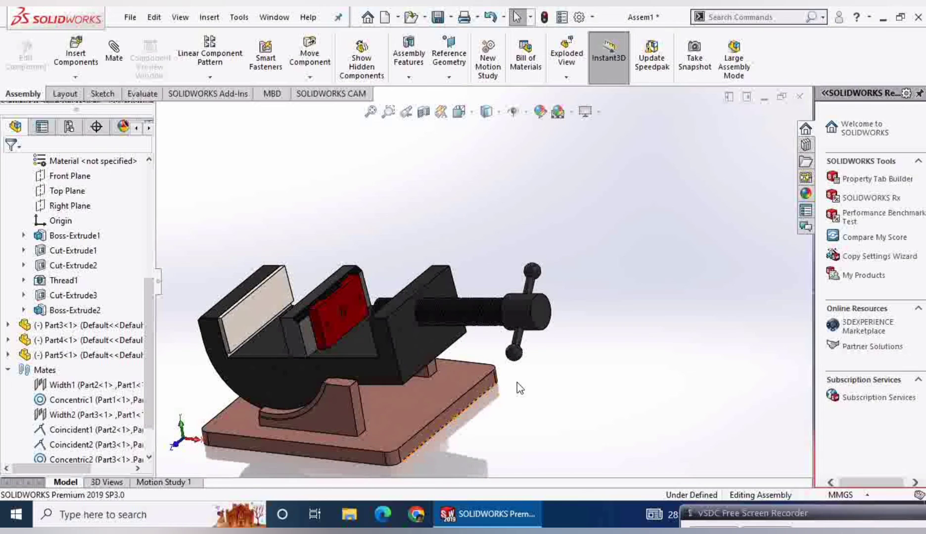
{"action": "left_click_drag", "start_coordinate": [522, 324], "coordinate": [648, 363]}
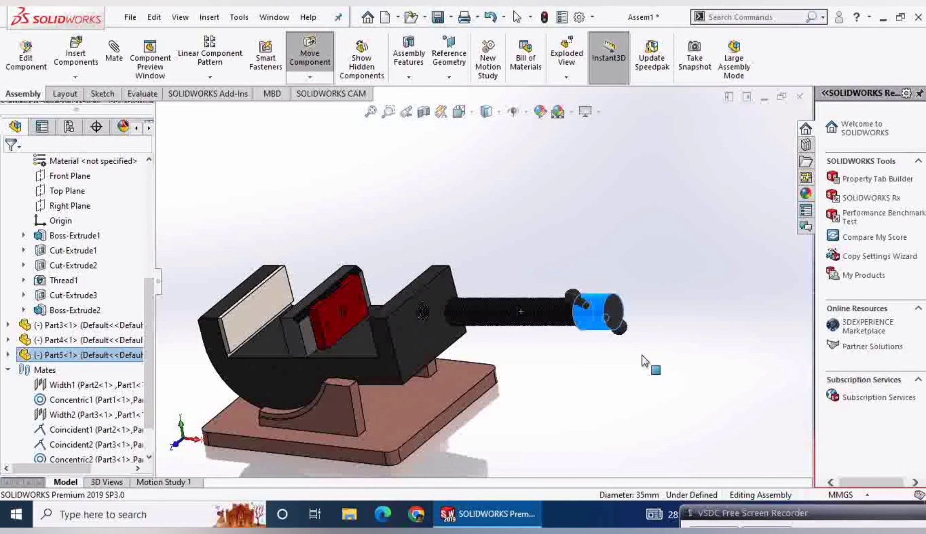
{"action": "left_click", "coordinate": [8, 370]}
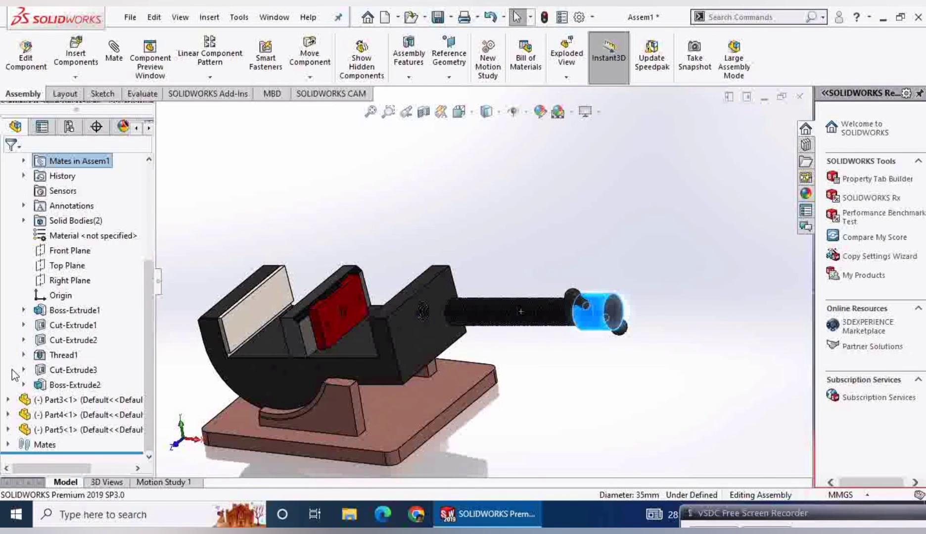
{"action": "left_click", "coordinate": [8, 445]}
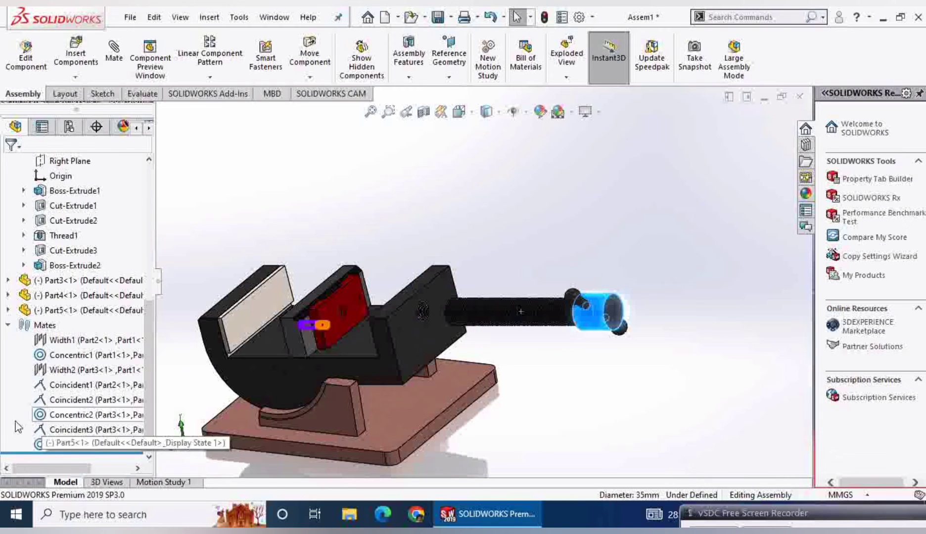
{"action": "left_click", "coordinate": [556, 408]}
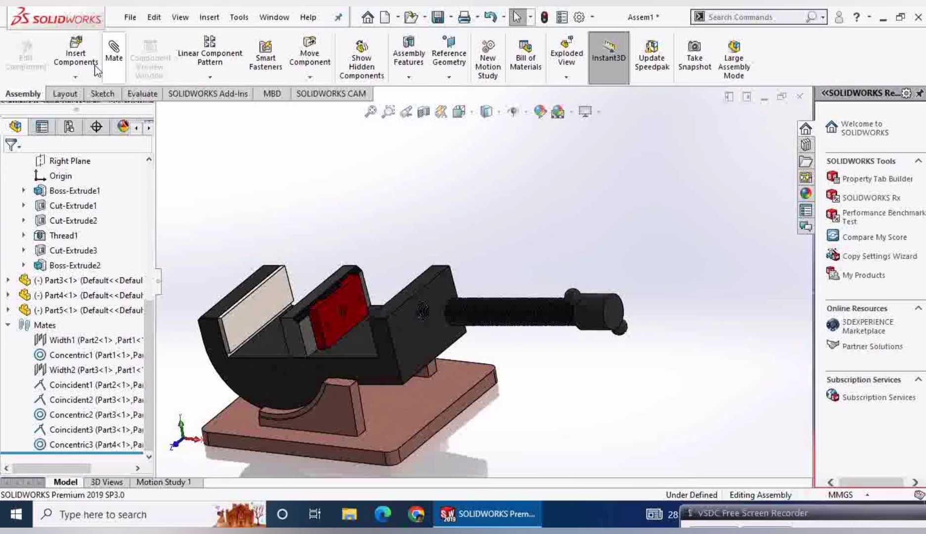
{"action": "left_click", "coordinate": [119, 65]}
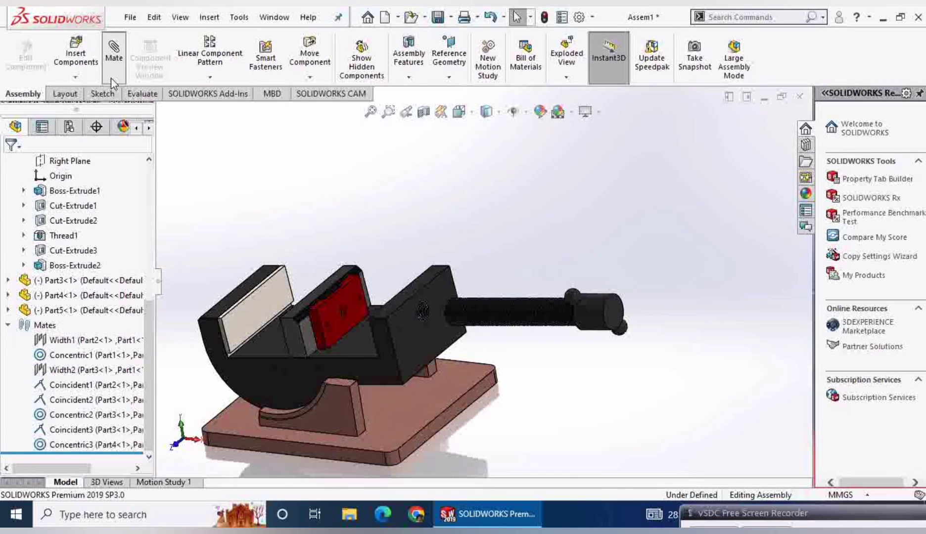
{"action": "left_click", "coordinate": [45, 280]}
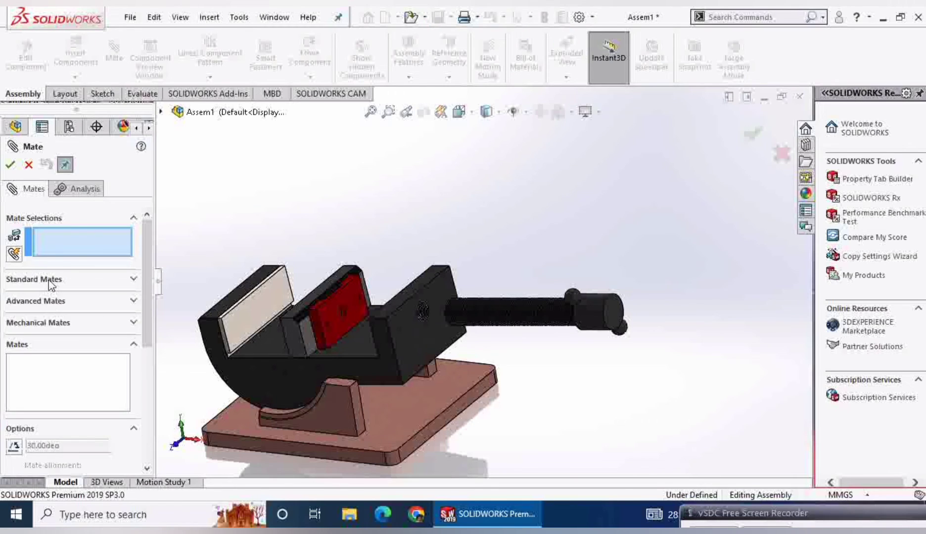
{"action": "left_click", "coordinate": [47, 319]}
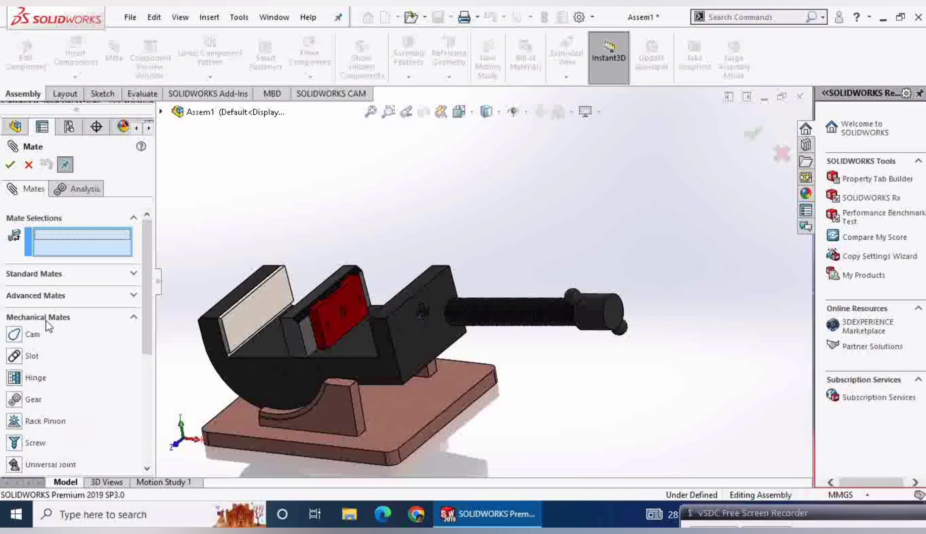
{"action": "left_click", "coordinate": [16, 443]}
{"action": "scroll", "coordinate": [128, 432], "scroll_direction": "down", "scroll_amount": 2}
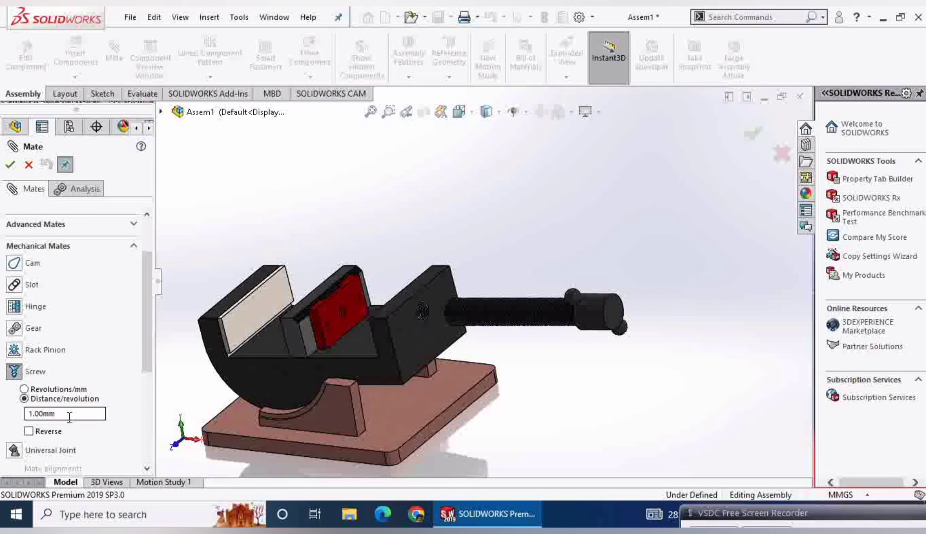
{"action": "double_click", "coordinate": [52, 410]}
{"action": "type", "text": "5"}
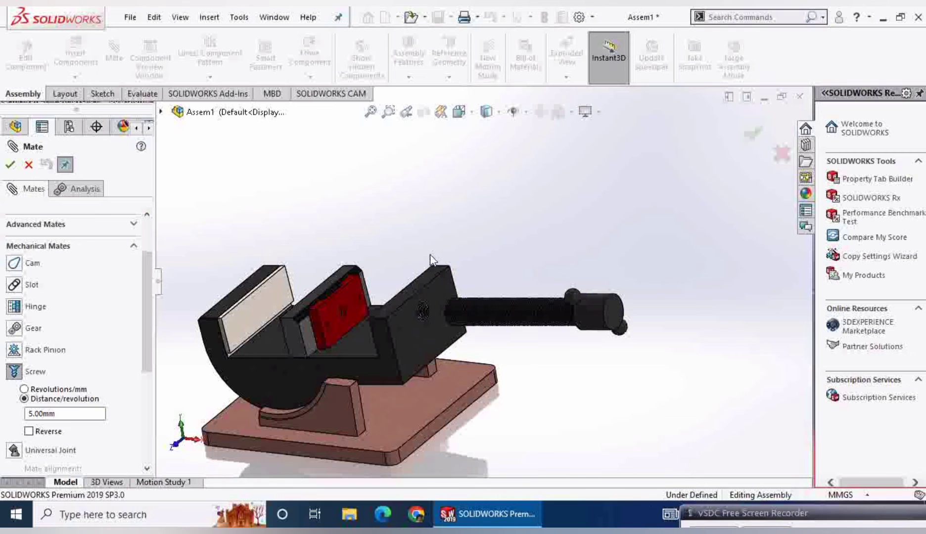
{"action": "scroll", "coordinate": [409, 295], "scroll_direction": "down", "scroll_amount": 2}
{"action": "scroll", "coordinate": [407, 296], "scroll_direction": "down", "scroll_amount": 2}
{"action": "scroll", "coordinate": [405, 296], "scroll_direction": "down", "scroll_amount": 2}
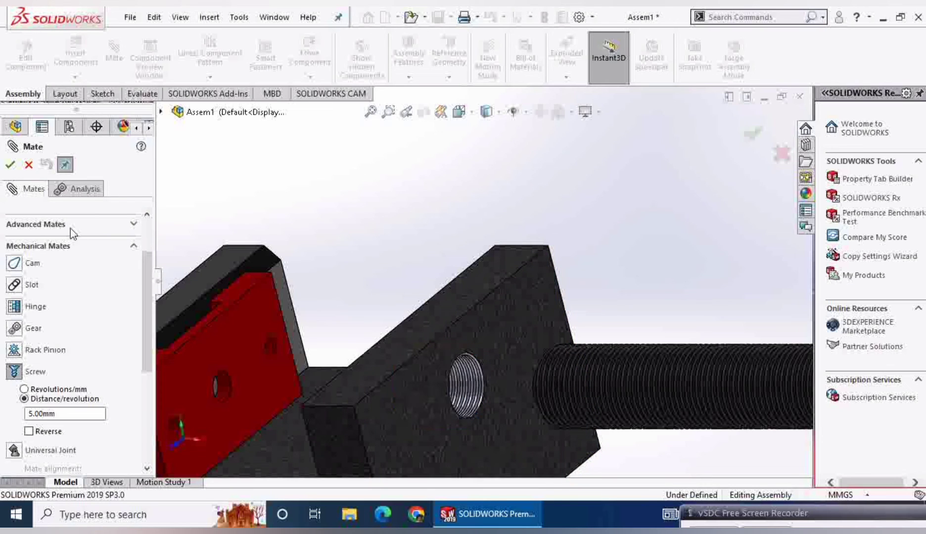
{"action": "left_click", "coordinate": [29, 165]}
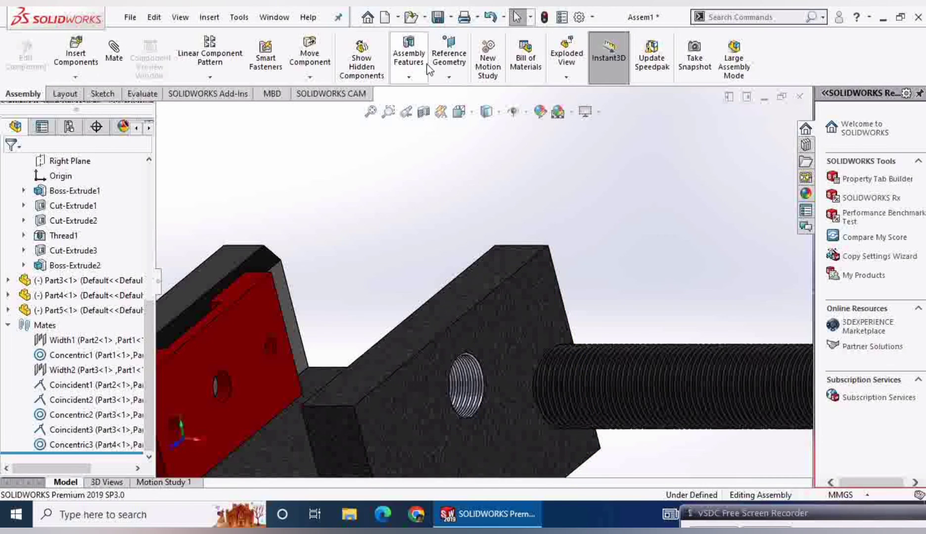
Create reference axis Axis2 from the screw's cylindrical face.
{"action": "left_click", "coordinate": [448, 75]}
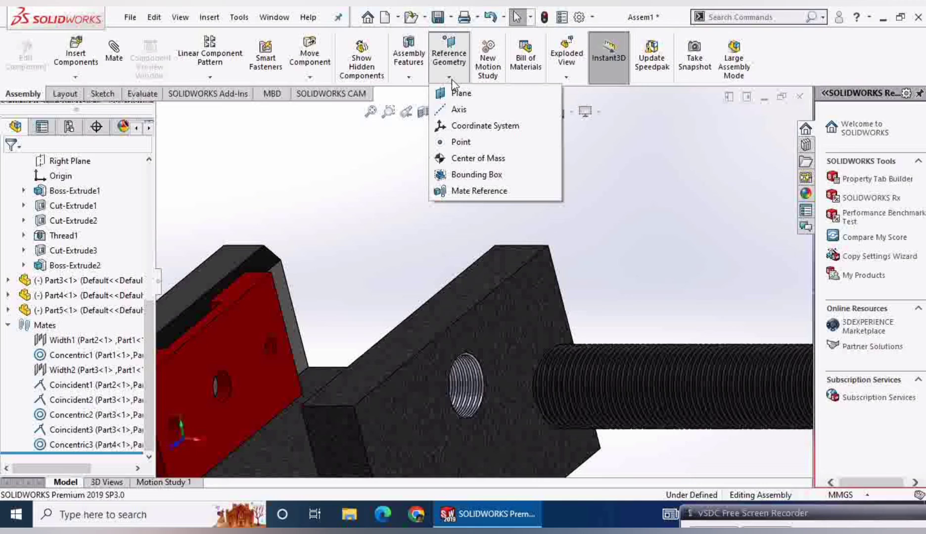
{"action": "left_click", "coordinate": [464, 114]}
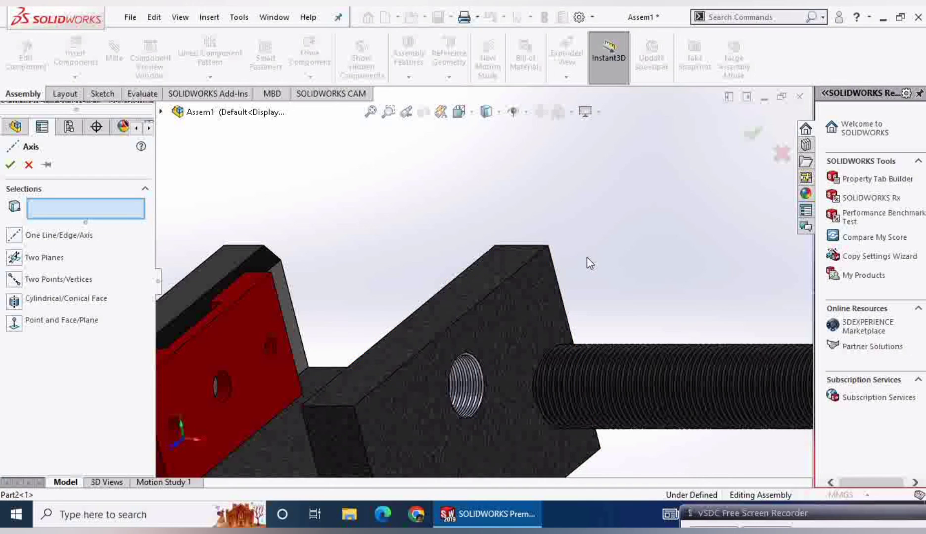
{"action": "middle_click_drag", "start_coordinate": [586, 260], "coordinate": [789, 323]}
{"action": "left_click", "coordinate": [807, 369]}
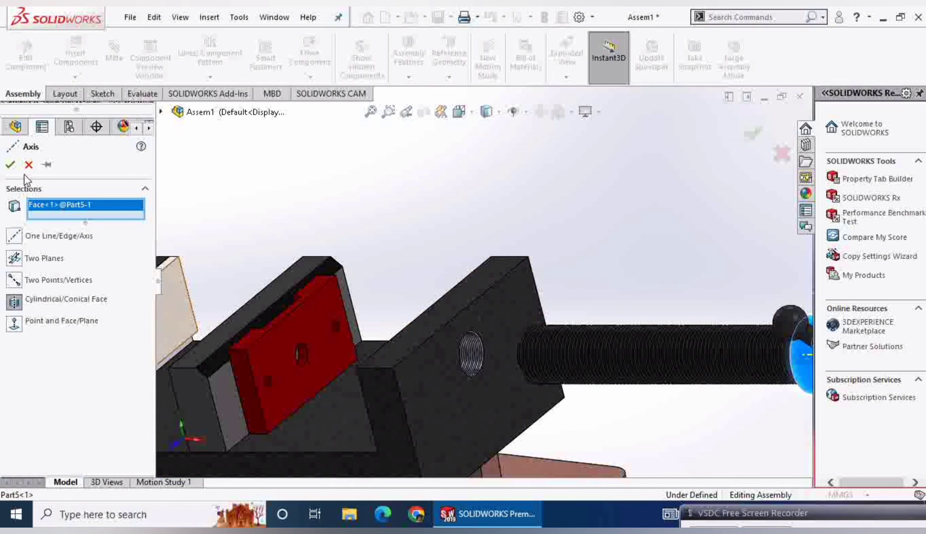
{"action": "left_click", "coordinate": [10, 165]}
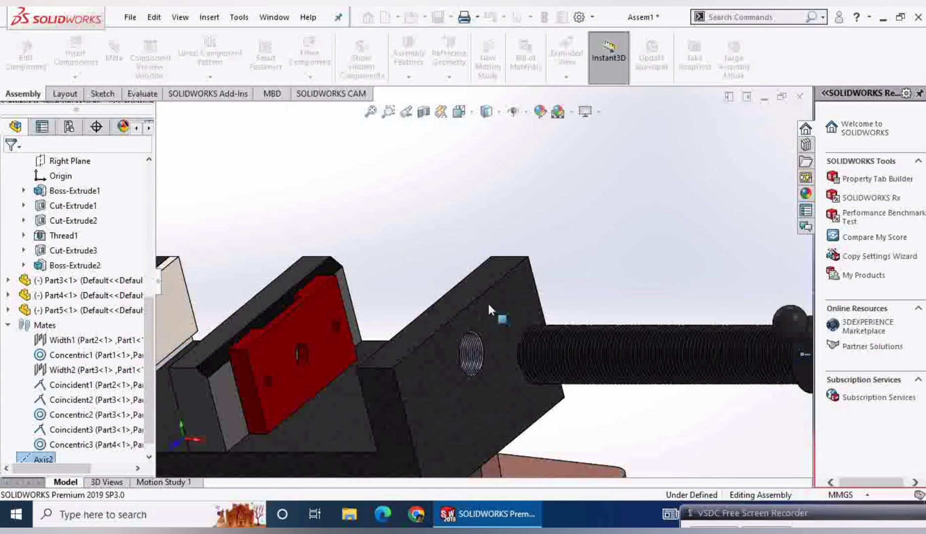
{"action": "scroll", "coordinate": [663, 242], "scroll_direction": "up", "scroll_amount": 1}
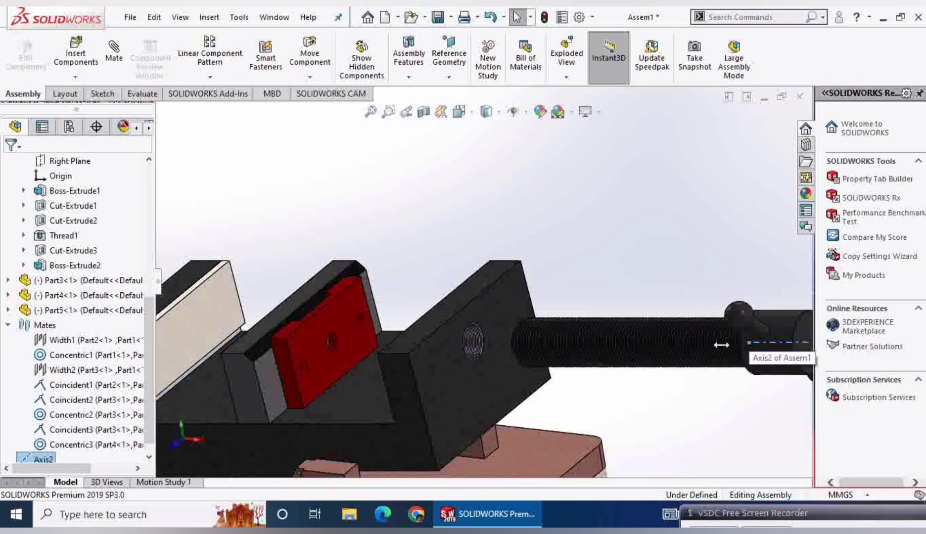
Start a Screw mechanical mate set to Distance/revolution and select its distance value.
{"action": "left_click", "coordinate": [123, 65]}
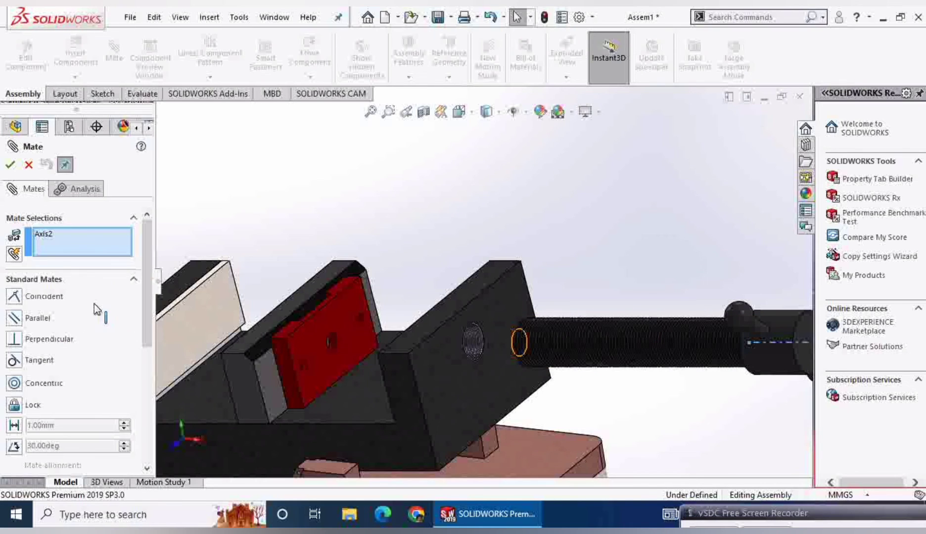
{"action": "left_click", "coordinate": [59, 279]}
{"action": "left_click", "coordinate": [54, 319]}
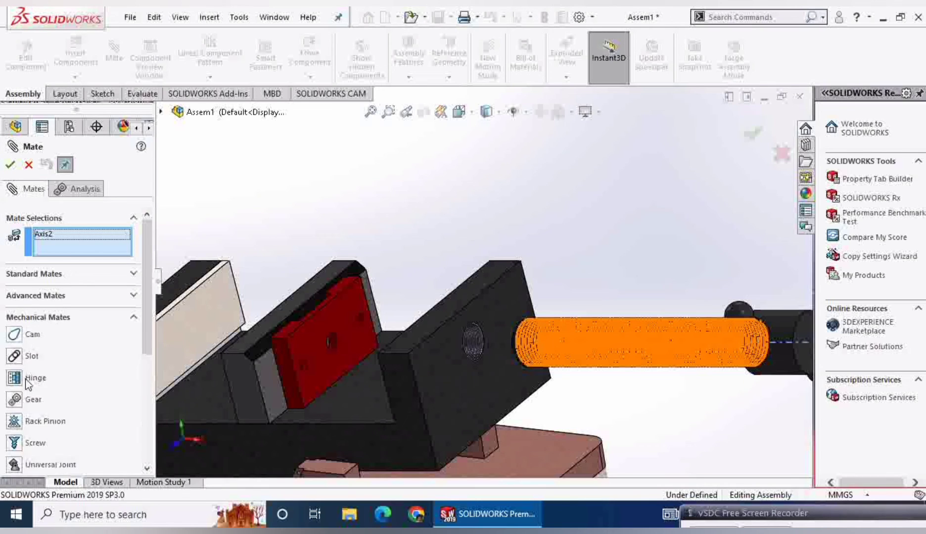
{"action": "left_click", "coordinate": [16, 443]}
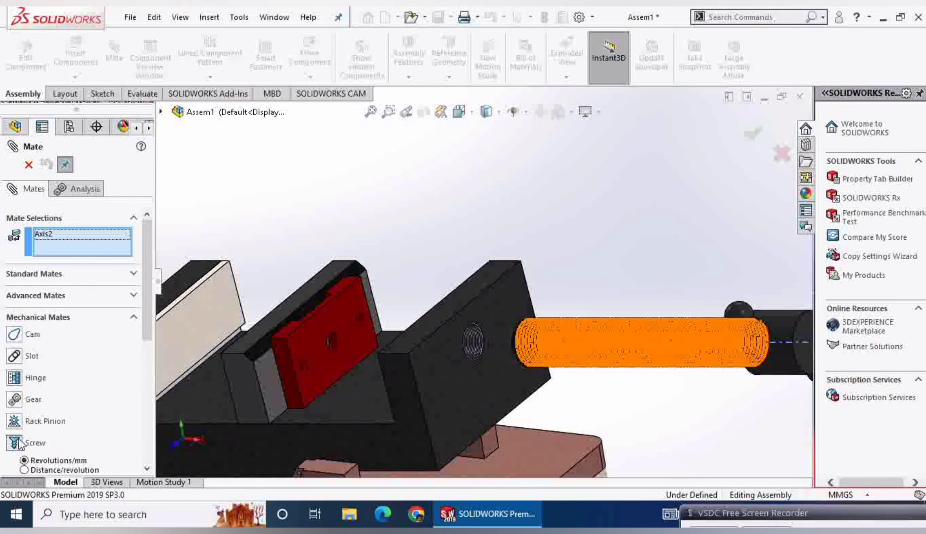
{"action": "left_click", "coordinate": [33, 474]}
{"action": "left_click", "coordinate": [147, 445]}
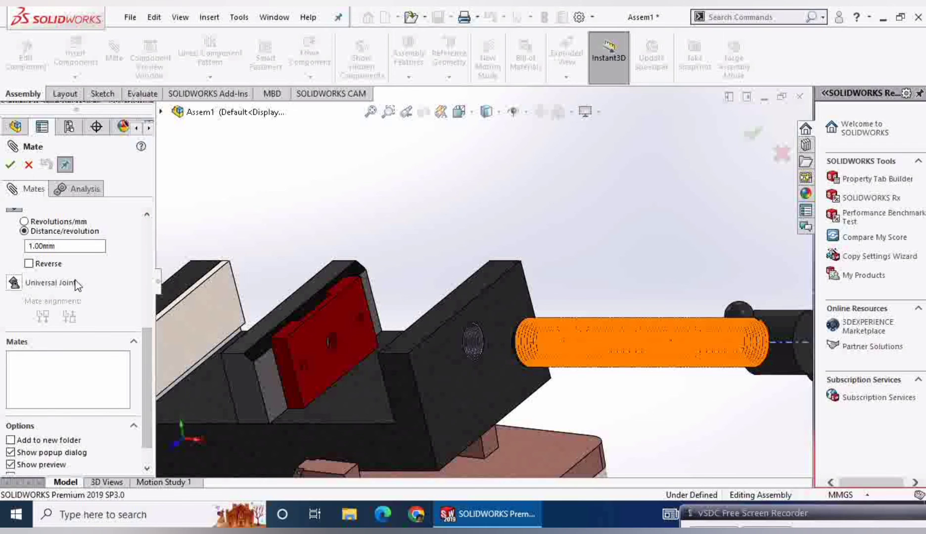
{"action": "double_click", "coordinate": [68, 249]}
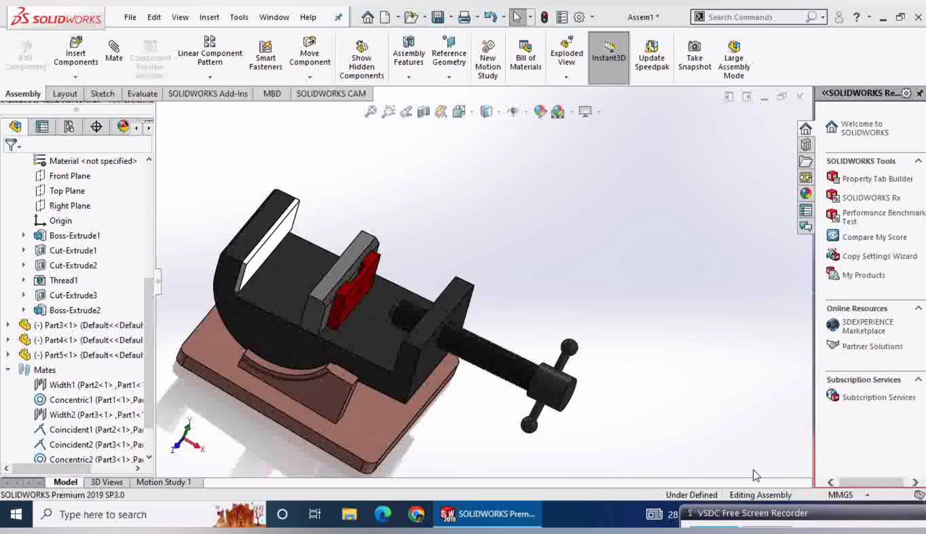
{"action": "middle_click_drag", "start_coordinate": [457, 394], "coordinate": [499, 417]}
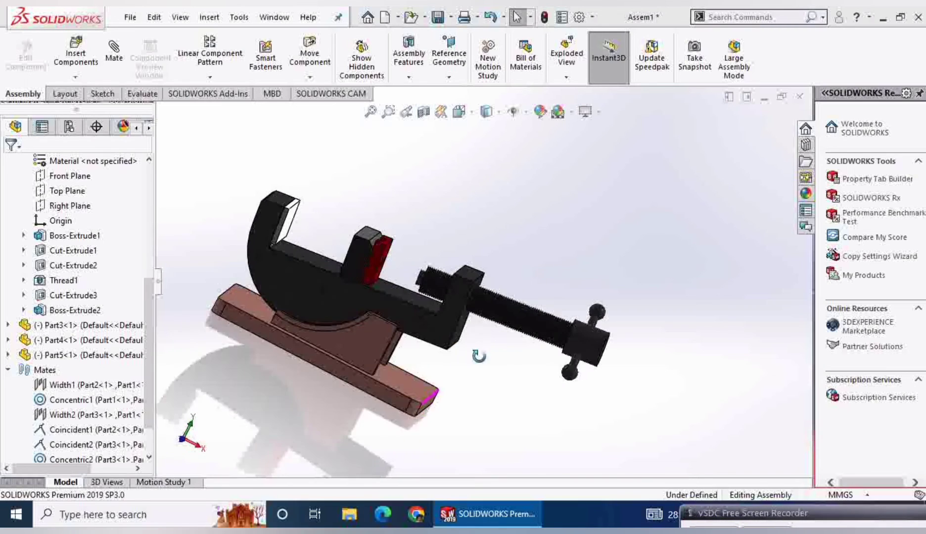
{"action": "key", "text": "ctrl+1"}
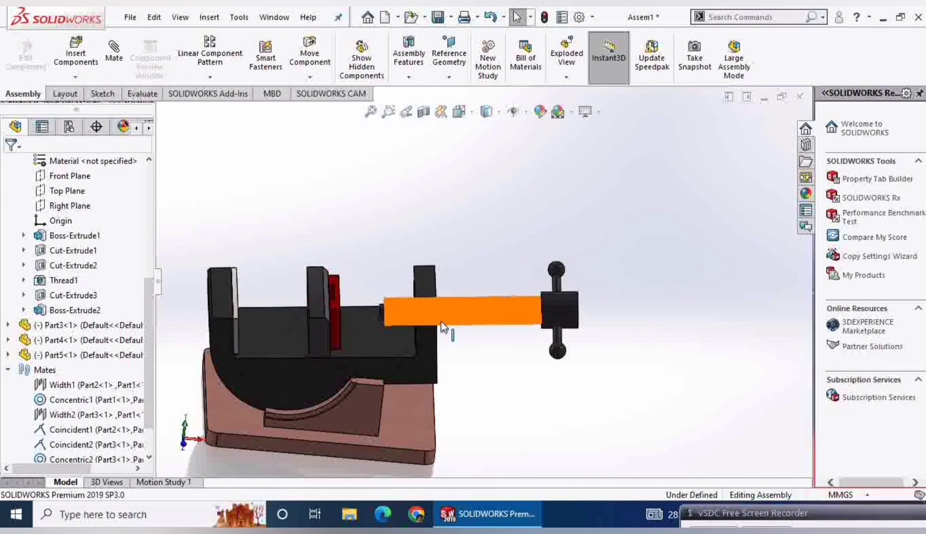
{"action": "middle_click_drag", "start_coordinate": [495, 418], "coordinate": [533, 347]}
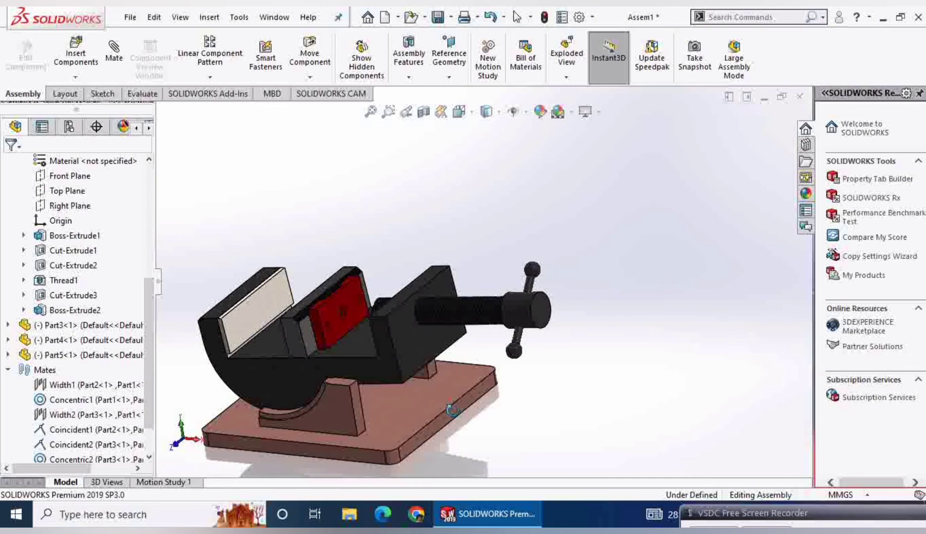
{"action": "left_click_drag", "start_coordinate": [521, 310], "coordinate": [631, 349]}
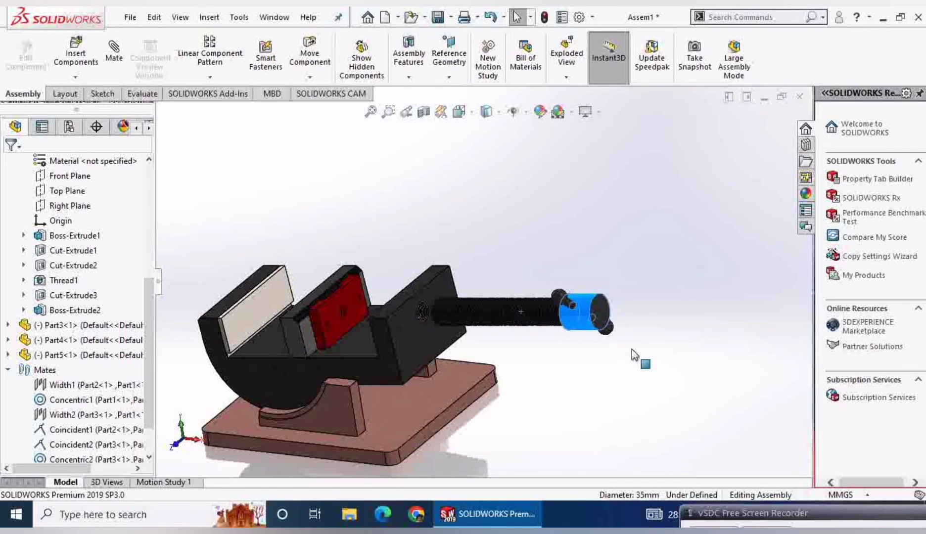
{"action": "left_click", "coordinate": [11, 372]}
{"action": "left_click", "coordinate": [8, 444]}
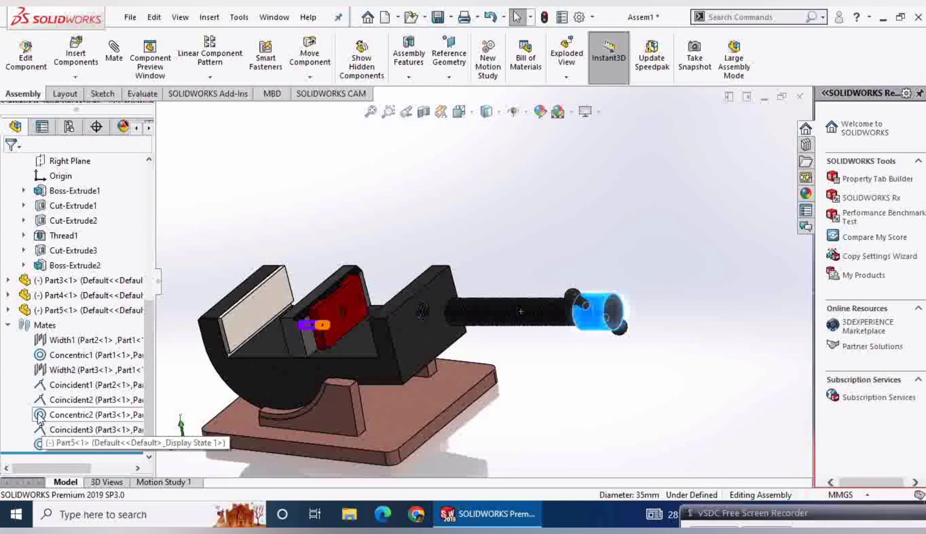
{"action": "left_click", "coordinate": [569, 416]}
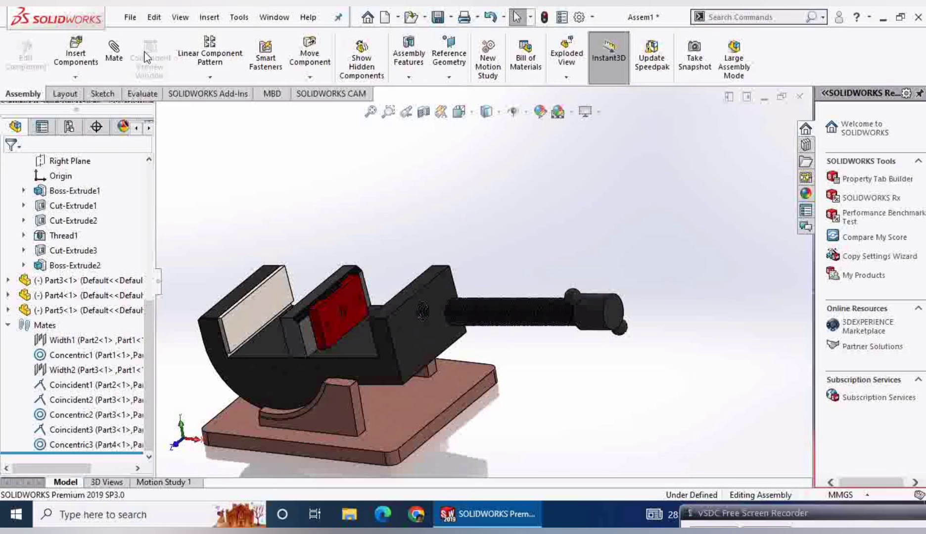
{"action": "left_click", "coordinate": [118, 63]}
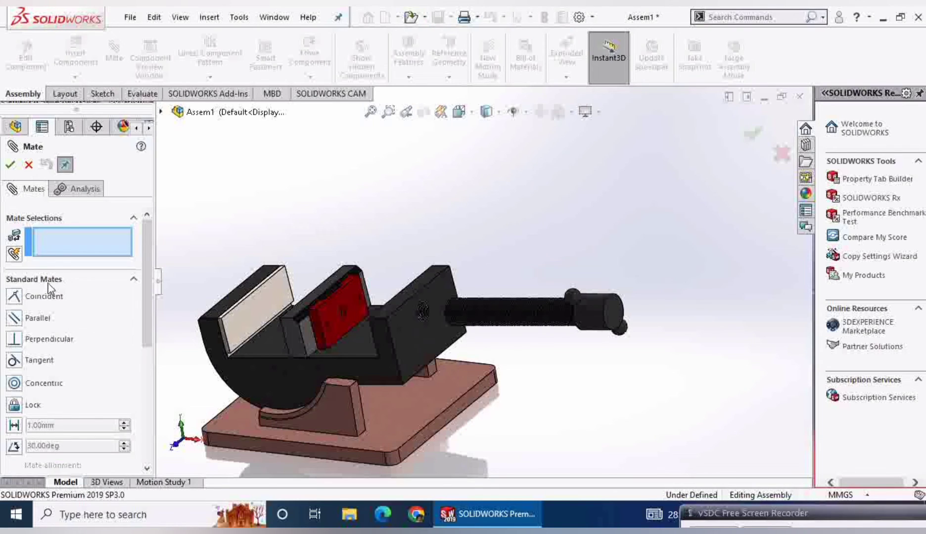
{"action": "left_click", "coordinate": [48, 284]}
{"action": "left_click", "coordinate": [47, 322]}
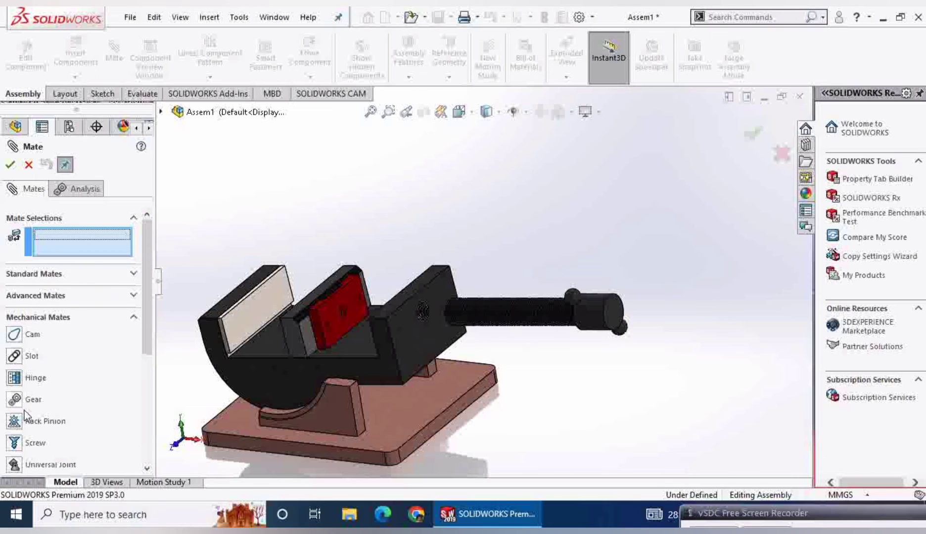
{"action": "left_click", "coordinate": [17, 444]}
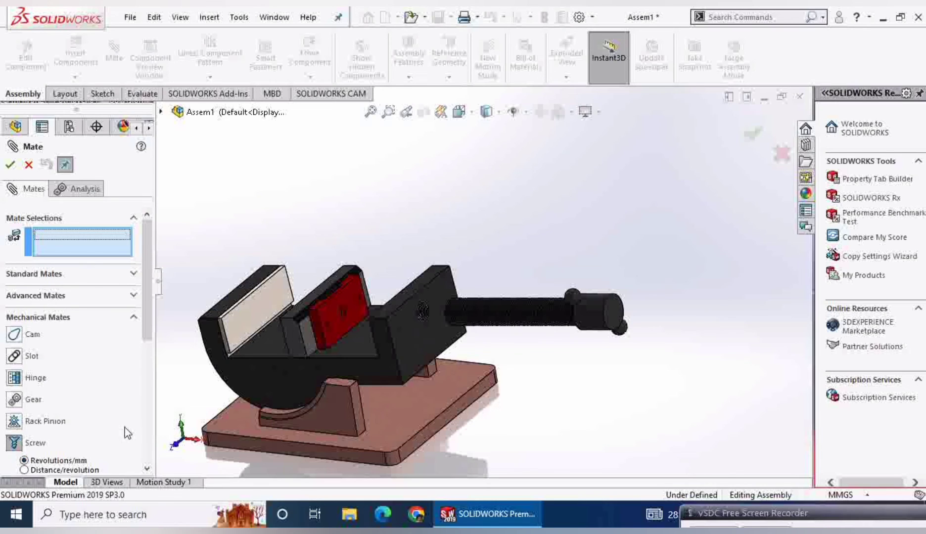
{"action": "scroll", "coordinate": [125, 428], "scroll_direction": "down", "scroll_amount": 3}
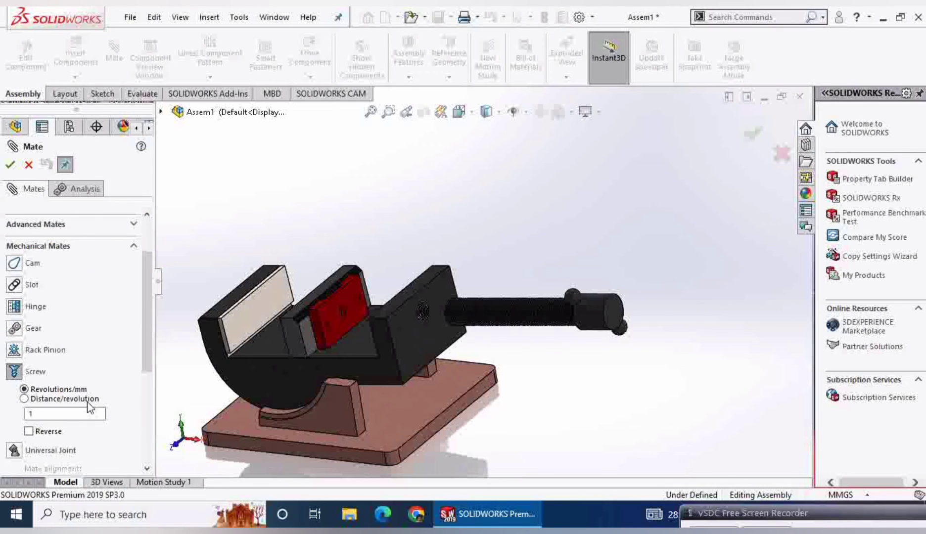
{"action": "left_click", "coordinate": [66, 413]}
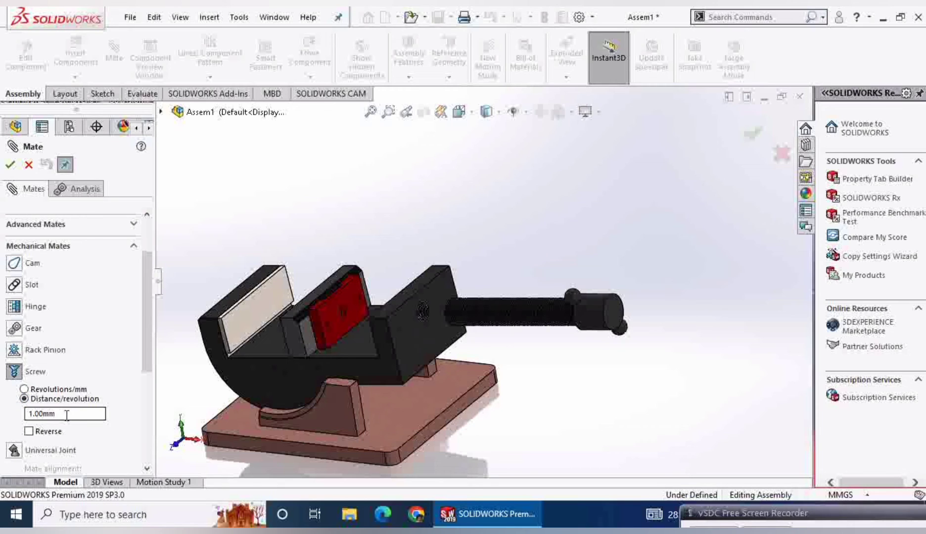
{"action": "left_click_drag", "start_coordinate": [67, 414], "coordinate": [2, 408]}
{"action": "type", "text": "2"}
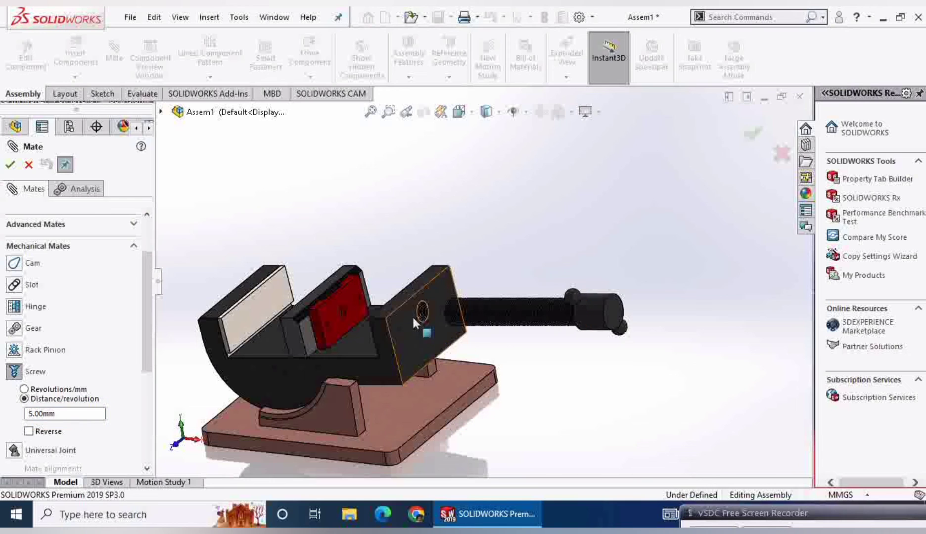
{"action": "scroll", "coordinate": [409, 296], "scroll_direction": "down", "scroll_amount": 2}
{"action": "scroll", "coordinate": [406, 298], "scroll_direction": "down", "scroll_amount": 2}
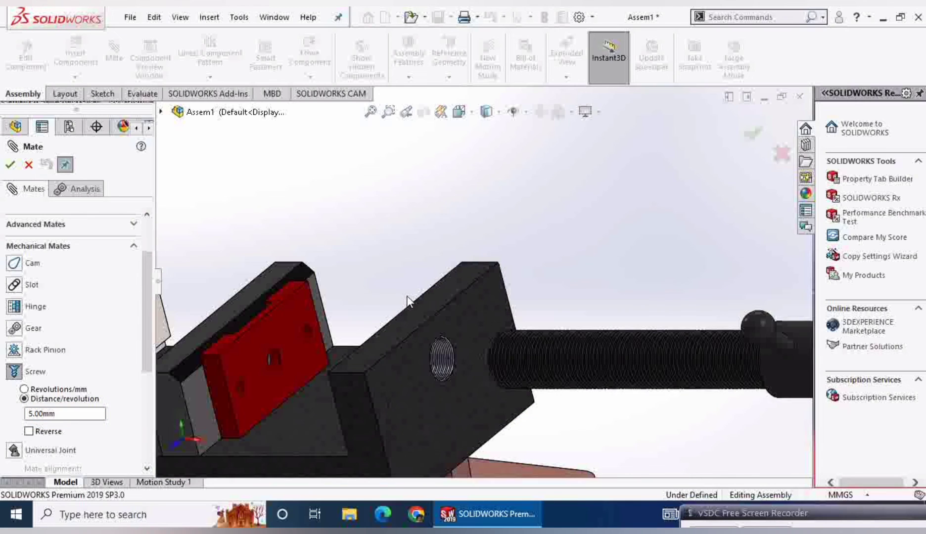
{"action": "scroll", "coordinate": [407, 298], "scroll_direction": "down", "scroll_amount": 2}
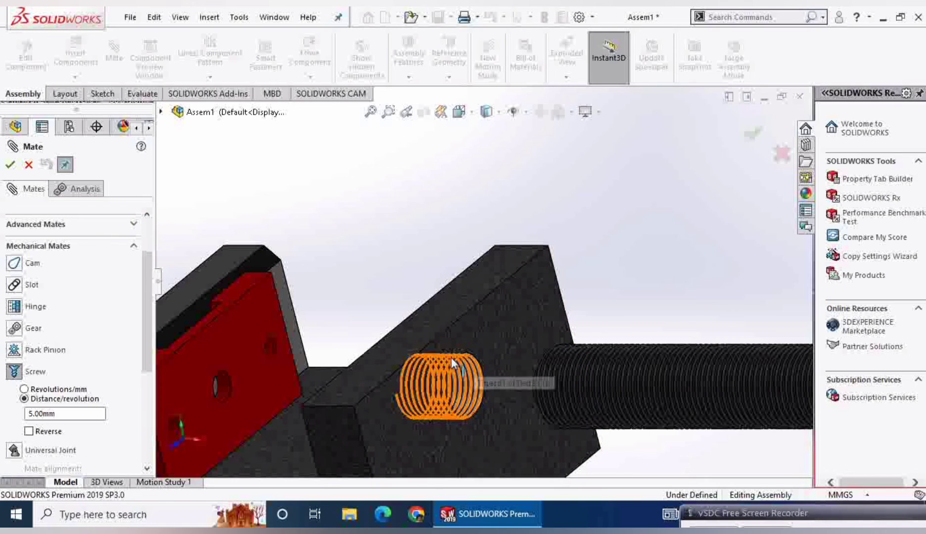
{"action": "left_click", "coordinate": [31, 165]}
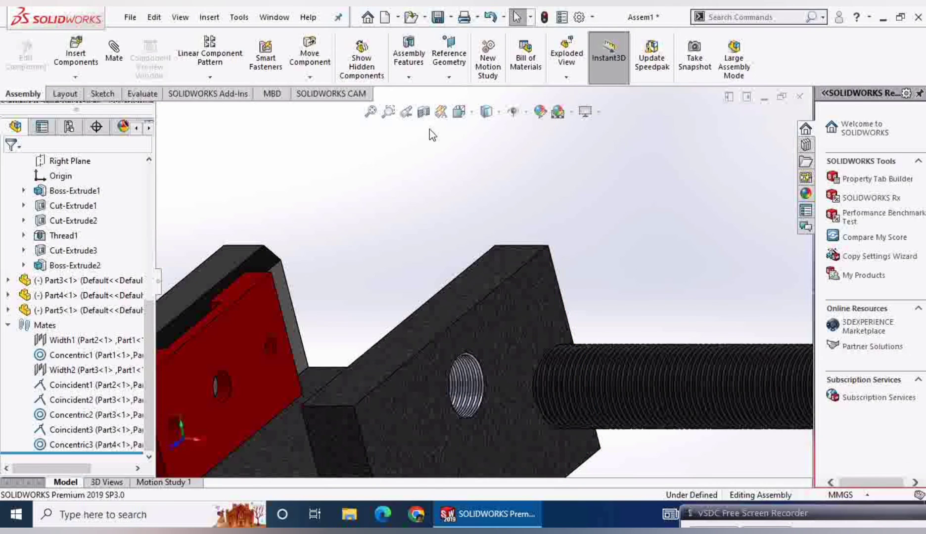
Create reference axis Axis2 through the screw rod's round face.
{"action": "left_click", "coordinate": [448, 75]}
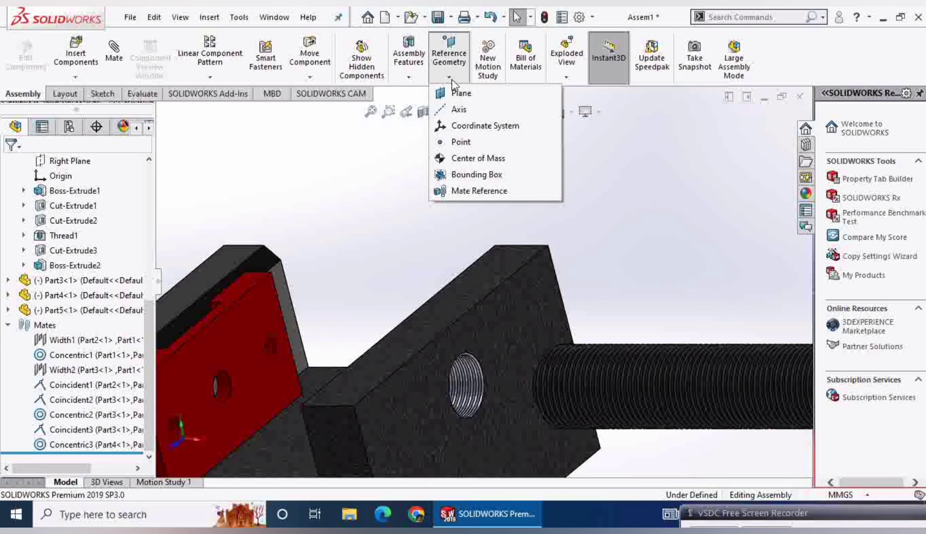
{"action": "left_click", "coordinate": [464, 114]}
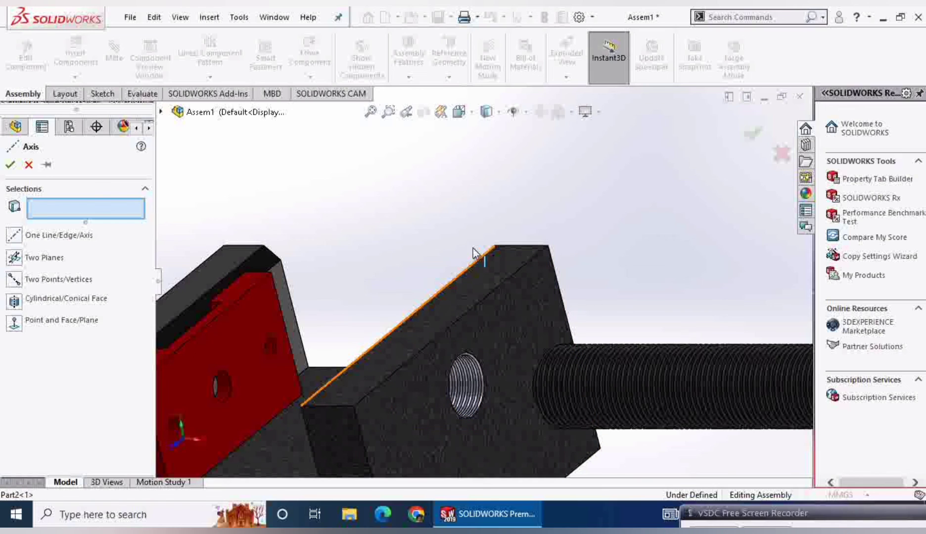
{"action": "middle_click_drag", "start_coordinate": [586, 257], "coordinate": [665, 304]}
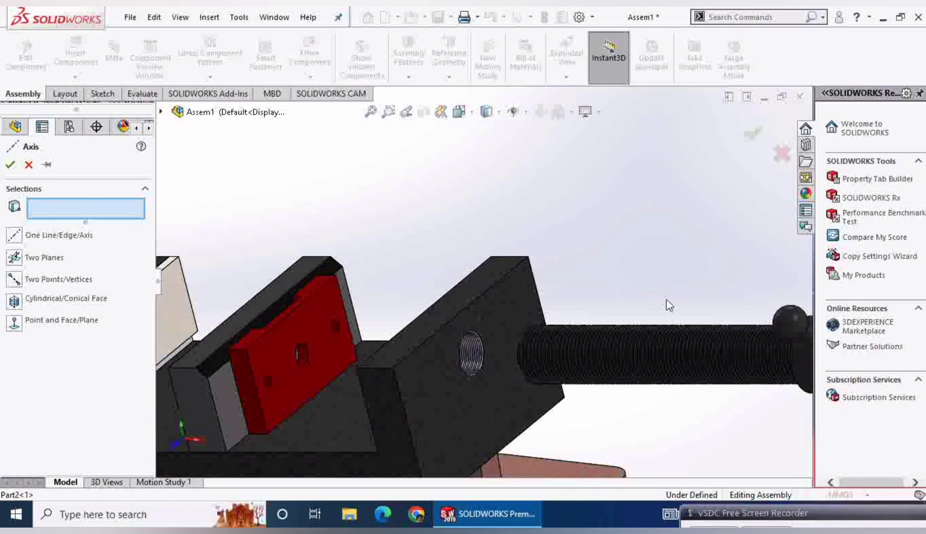
{"action": "left_click", "coordinate": [806, 355]}
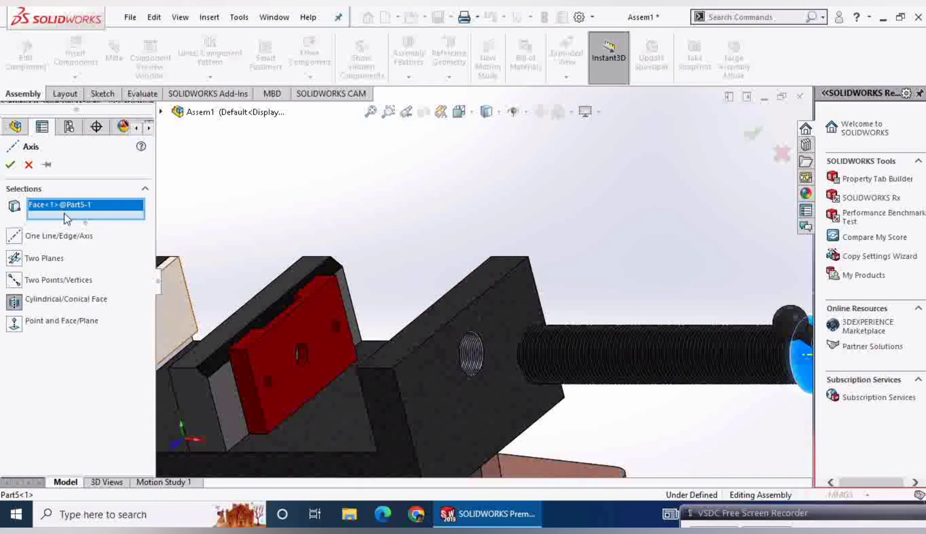
{"action": "left_click", "coordinate": [11, 165]}
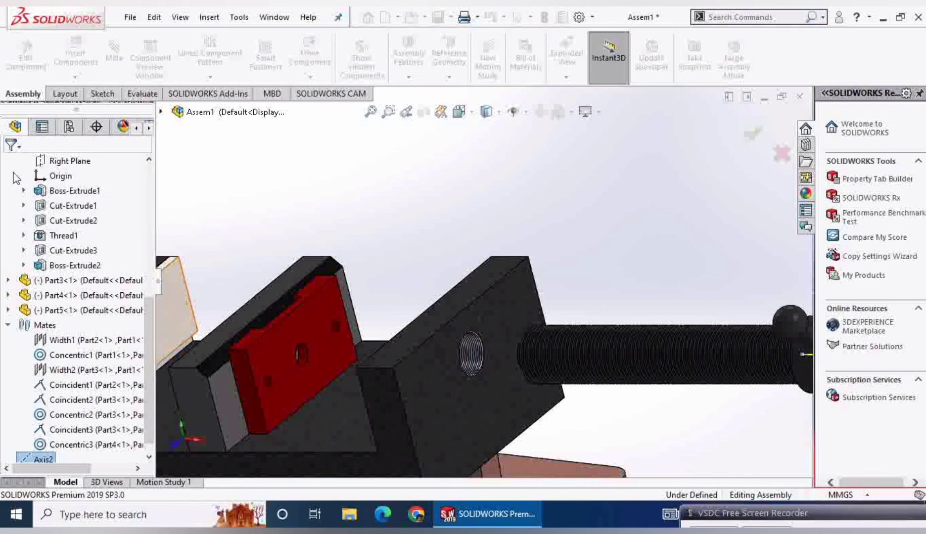
{"action": "scroll", "coordinate": [633, 271], "scroll_direction": "up", "scroll_amount": 1}
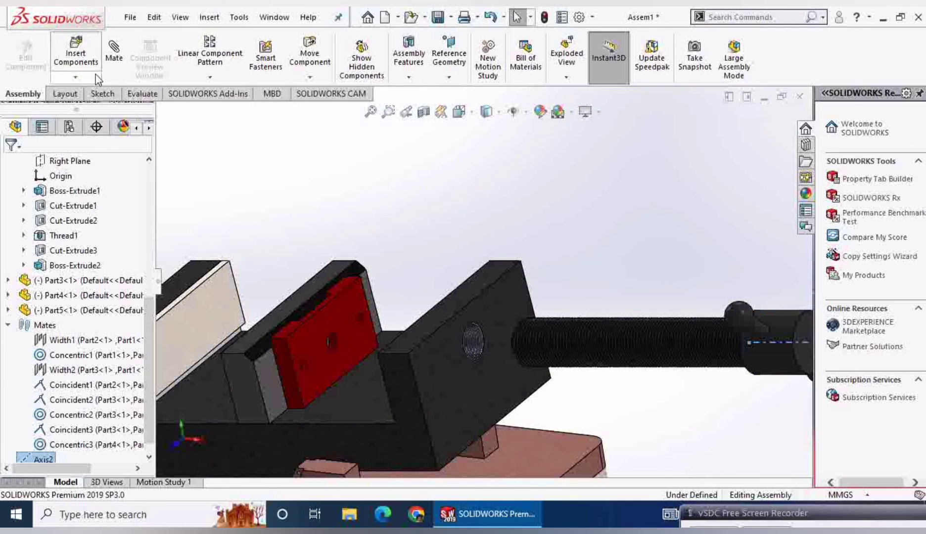
Start a Screw mate from the Mechanical Mates types.
{"action": "left_click", "coordinate": [122, 64]}
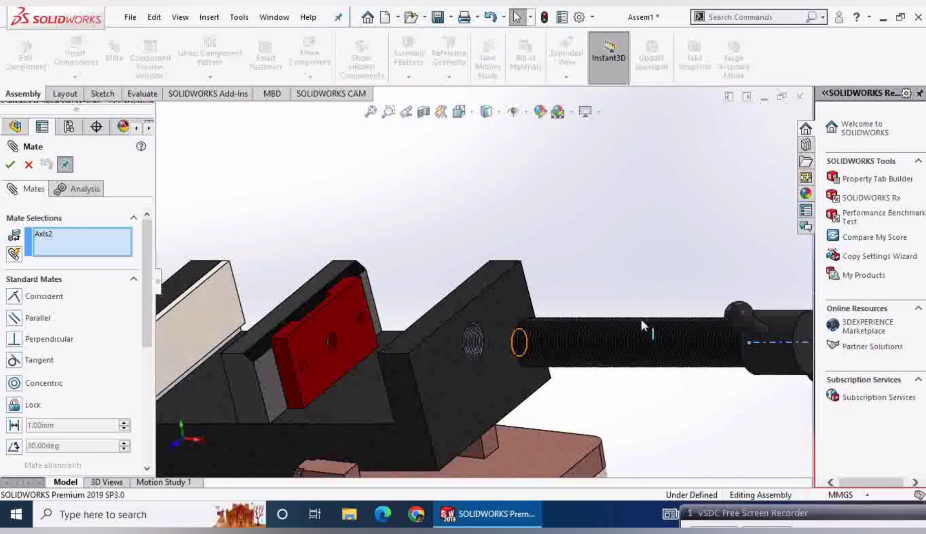
{"action": "left_click", "coordinate": [60, 278]}
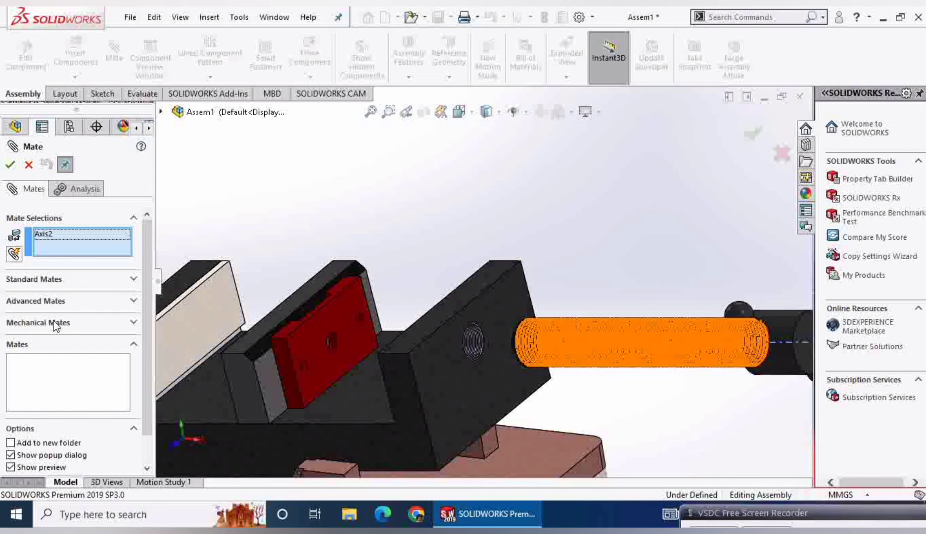
{"action": "left_click", "coordinate": [53, 321]}
{"action": "left_click", "coordinate": [16, 443]}
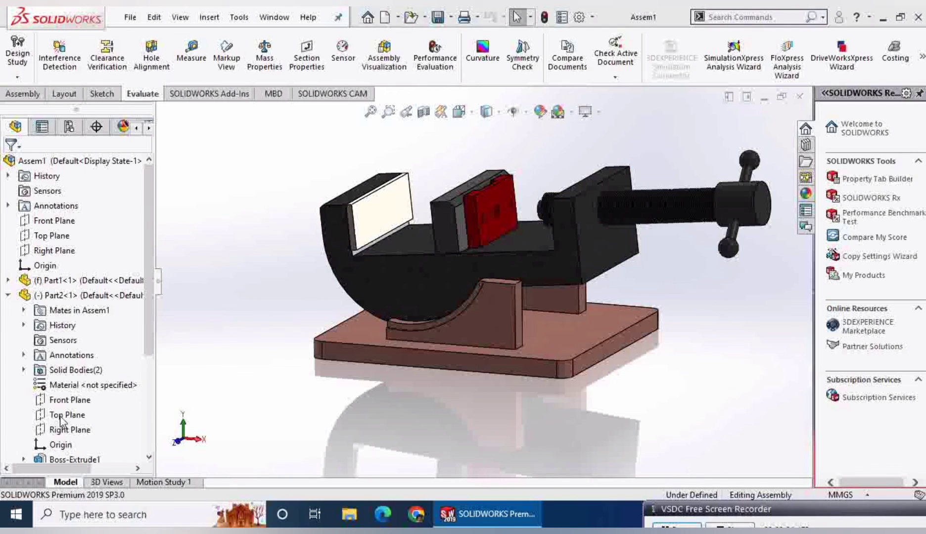
Suppress Thread1 on the jaw and on screw Part5, dismissing the rebuild error report.
{"action": "scroll", "coordinate": [72, 445], "scroll_direction": "down", "scroll_amount": 3}
{"action": "left_click", "coordinate": [63, 414]}
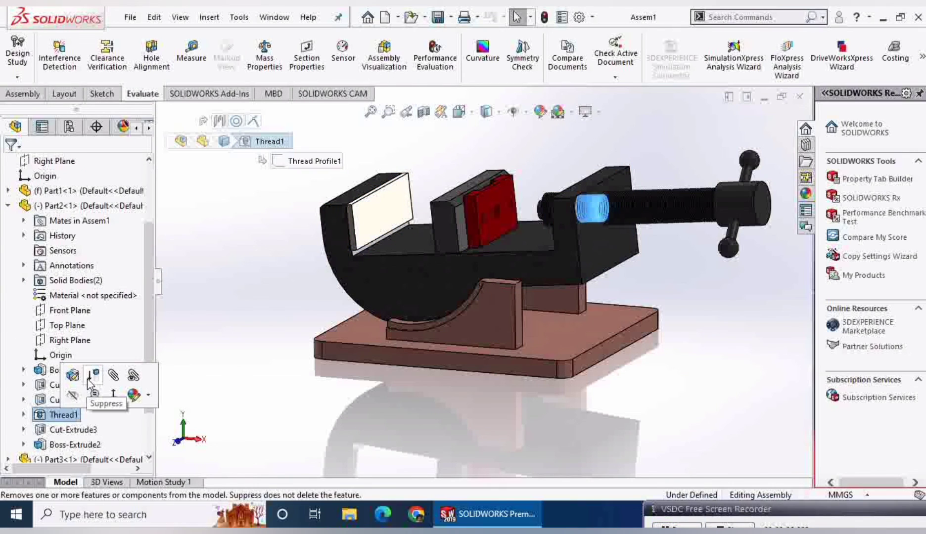
{"action": "scroll", "coordinate": [17, 436], "scroll_direction": "down", "scroll_amount": 3}
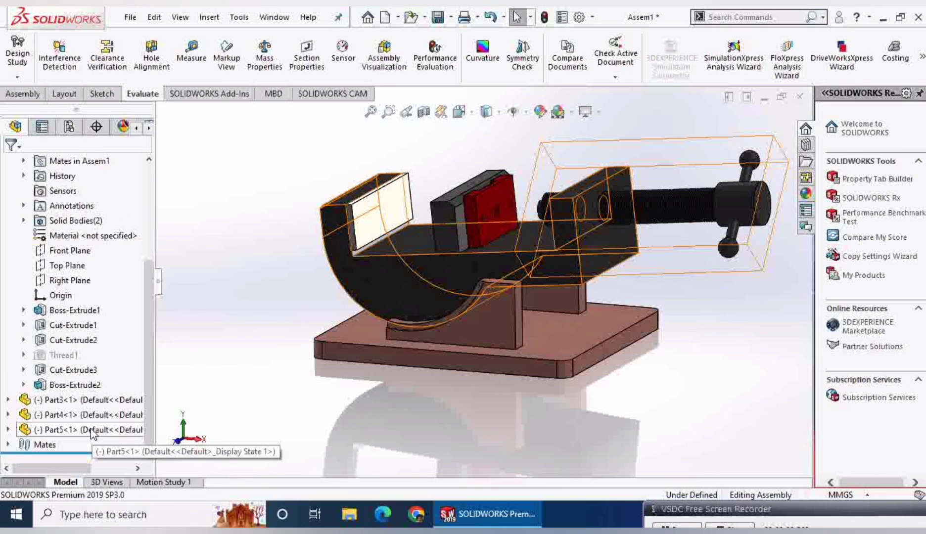
{"action": "left_click", "coordinate": [16, 431]}
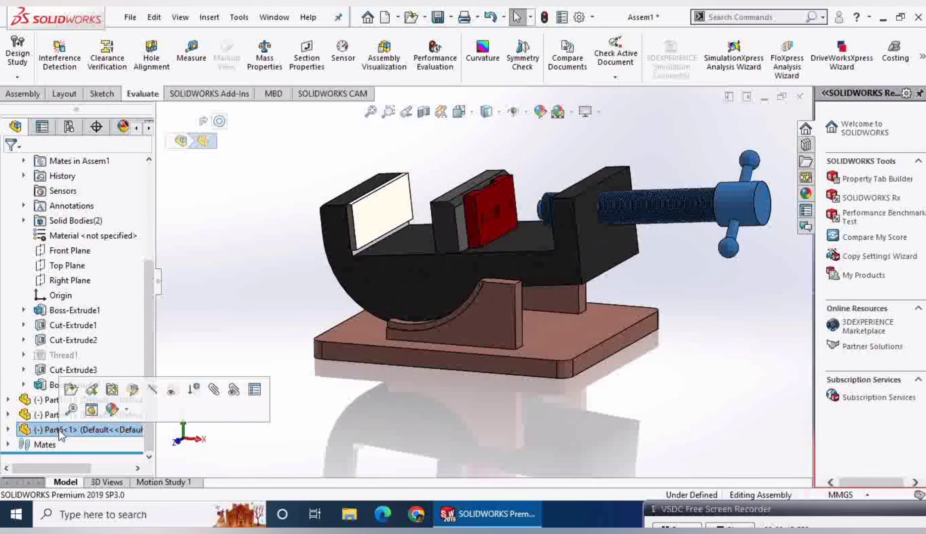
{"action": "left_click", "coordinate": [60, 414]}
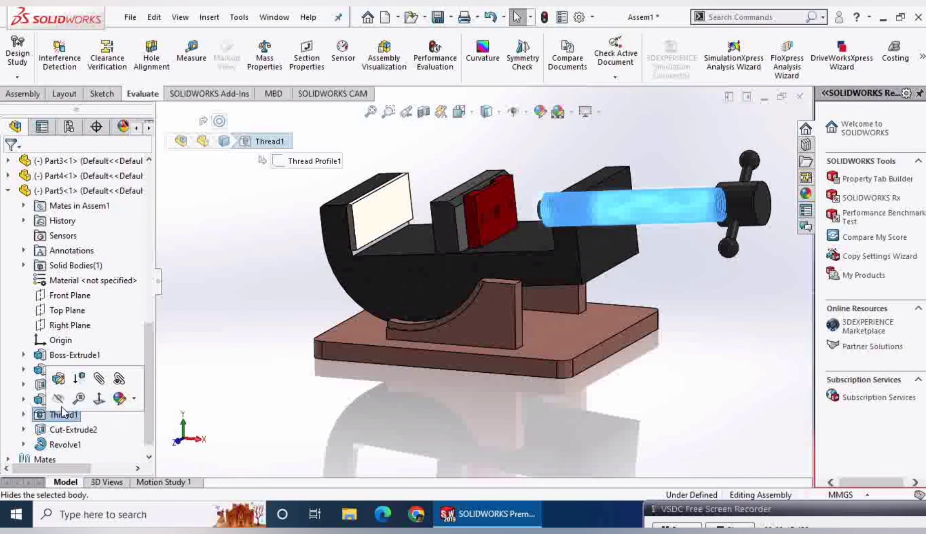
{"action": "left_click", "coordinate": [84, 378]}
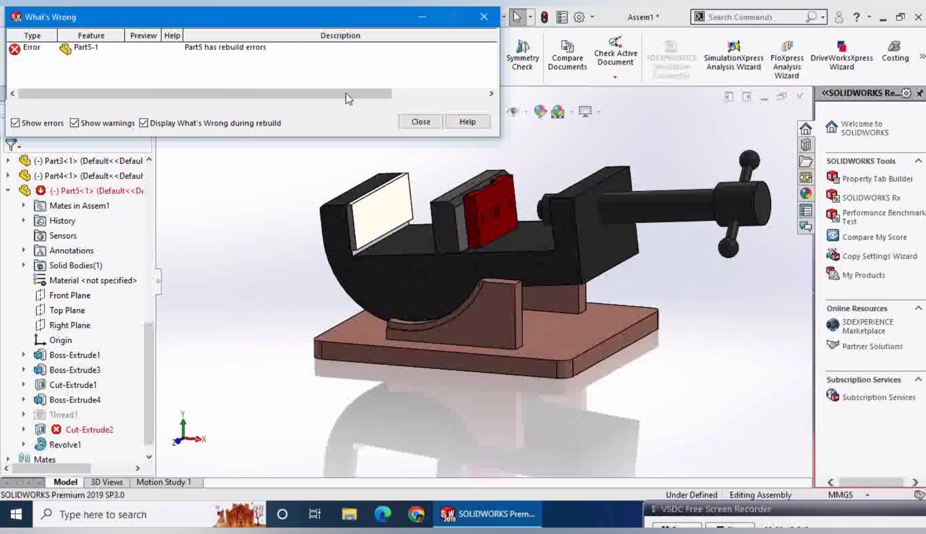
{"action": "left_click", "coordinate": [414, 124]}
Inspect the failing Cut-Extrude2 and slide the plain screw out of the jaw's hole.
{"action": "left_click", "coordinate": [70, 417]}
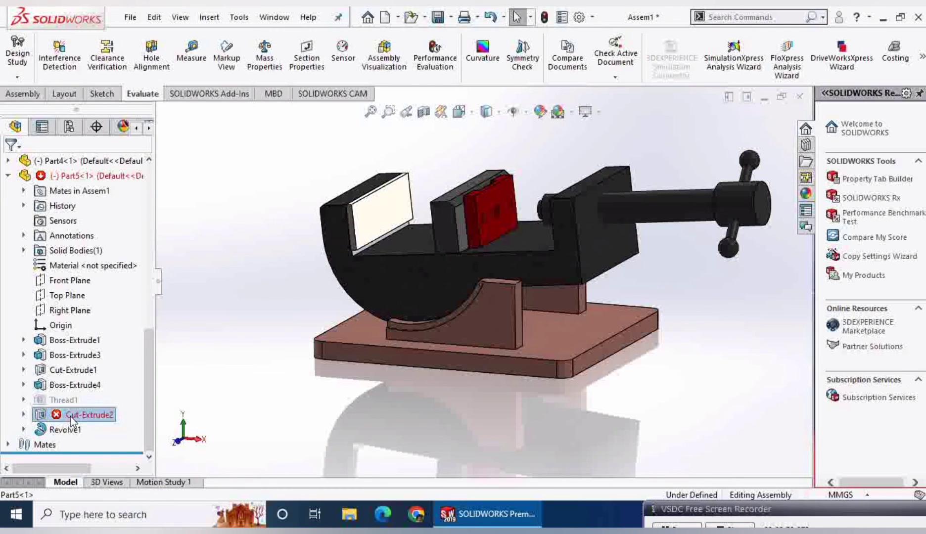
{"action": "scroll", "coordinate": [603, 212], "scroll_direction": "down", "scroll_amount": 2}
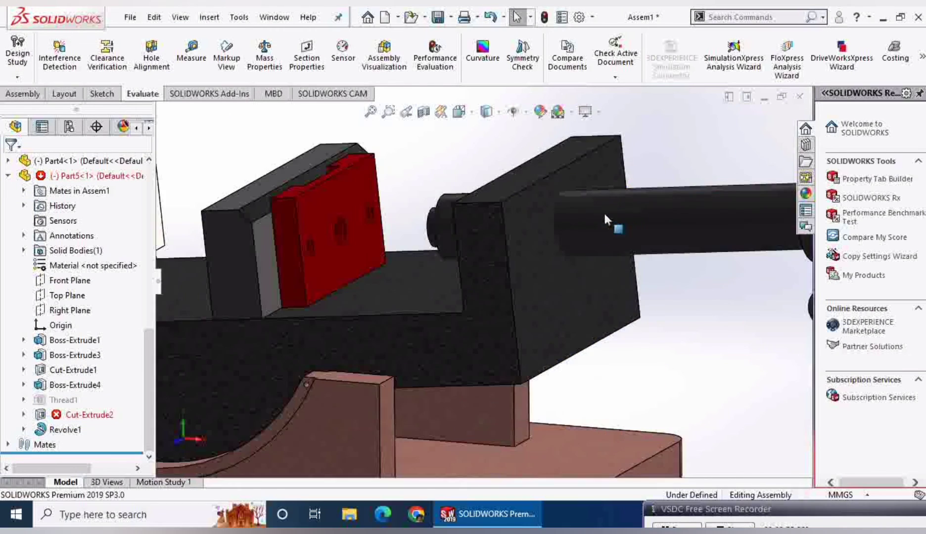
{"action": "scroll", "coordinate": [568, 240], "scroll_direction": "down", "scroll_amount": 3}
{"action": "scroll", "coordinate": [528, 276], "scroll_direction": "up", "scroll_amount": 2}
{"action": "left_click", "coordinate": [583, 259]}
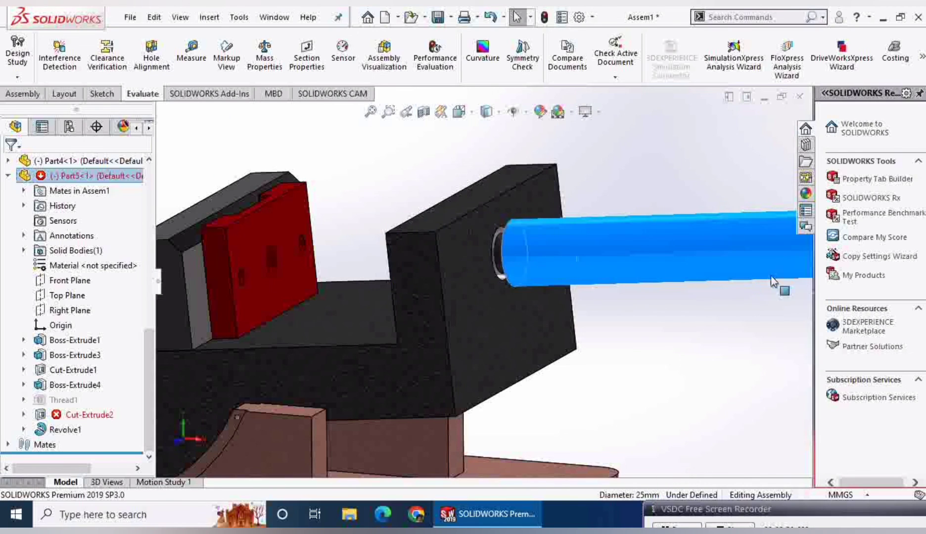
{"action": "left_click_drag", "start_coordinate": [583, 260], "coordinate": [742, 262]}
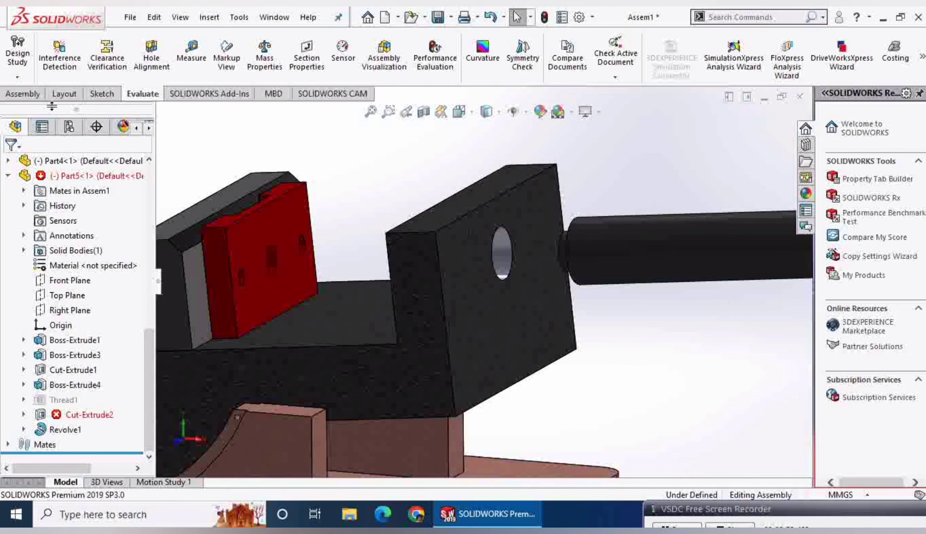
{"action": "left_click", "coordinate": [19, 98]}
{"action": "left_click", "coordinate": [449, 65]}
Create reference axis Axis1 from the screw's cylindrical face.
{"action": "left_click", "coordinate": [461, 110]}
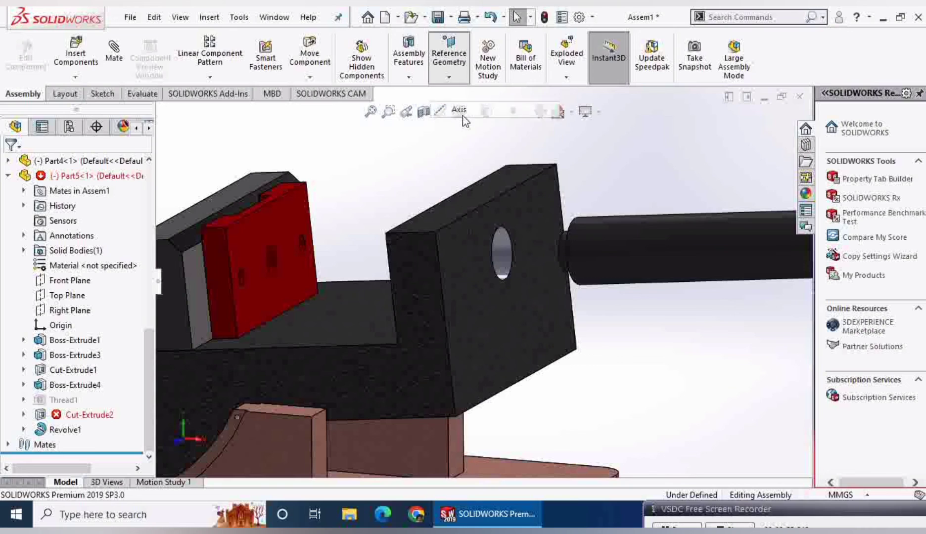
{"action": "left_click", "coordinate": [707, 253]}
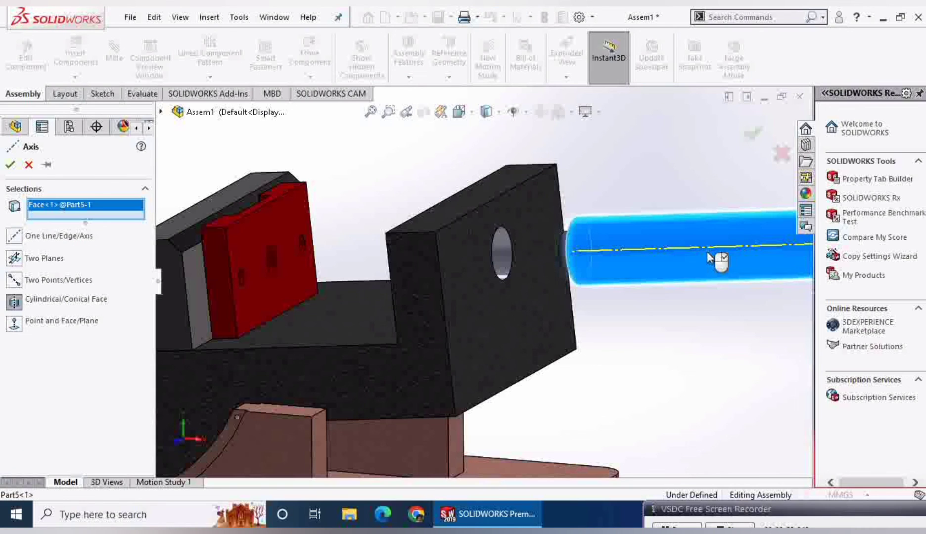
{"action": "left_click", "coordinate": [11, 167]}
{"action": "key", "text": "f"}
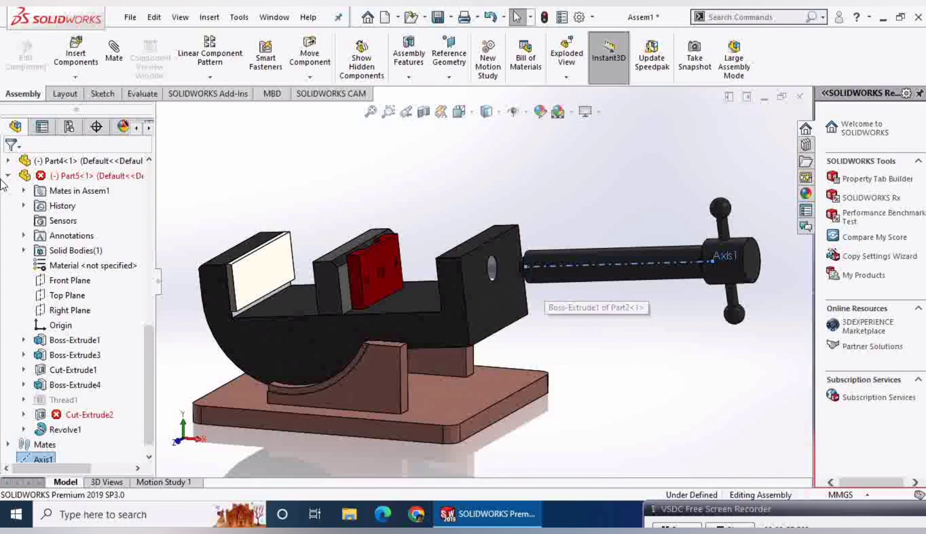
Start a new mate and show the Mechanical Mates types.
{"action": "left_click", "coordinate": [70, 97]}
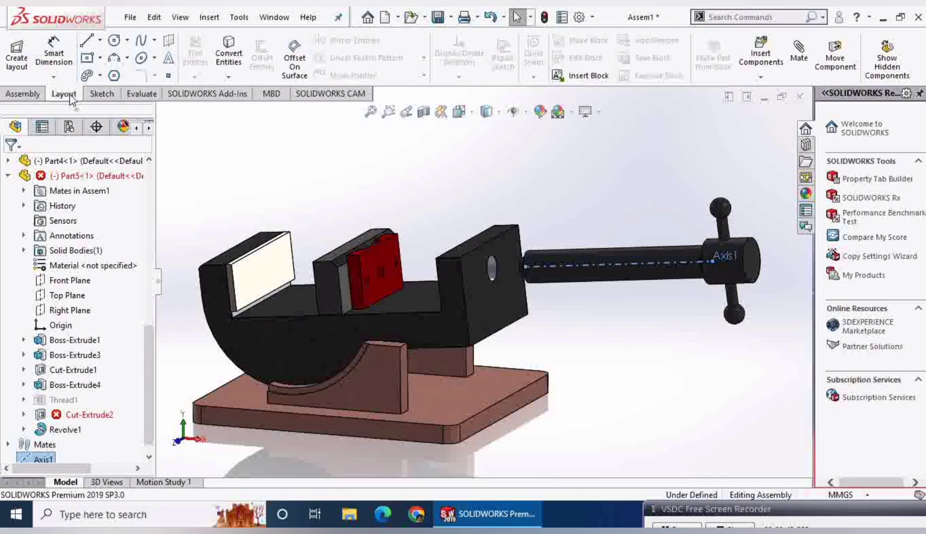
{"action": "left_click", "coordinate": [22, 94]}
{"action": "left_click", "coordinate": [114, 49]}
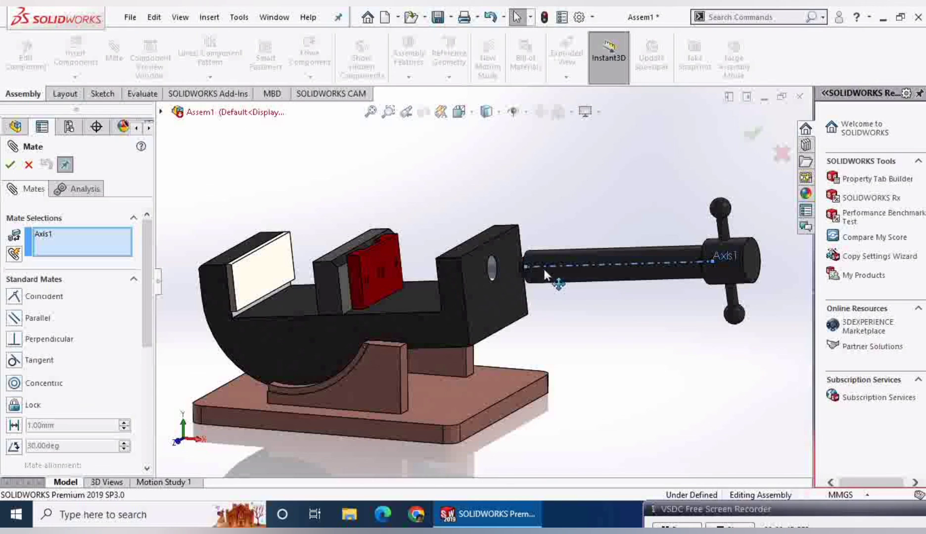
{"action": "scroll", "coordinate": [530, 269], "scroll_direction": "down", "scroll_amount": 3}
{"action": "scroll", "coordinate": [500, 267], "scroll_direction": "down", "scroll_amount": 3}
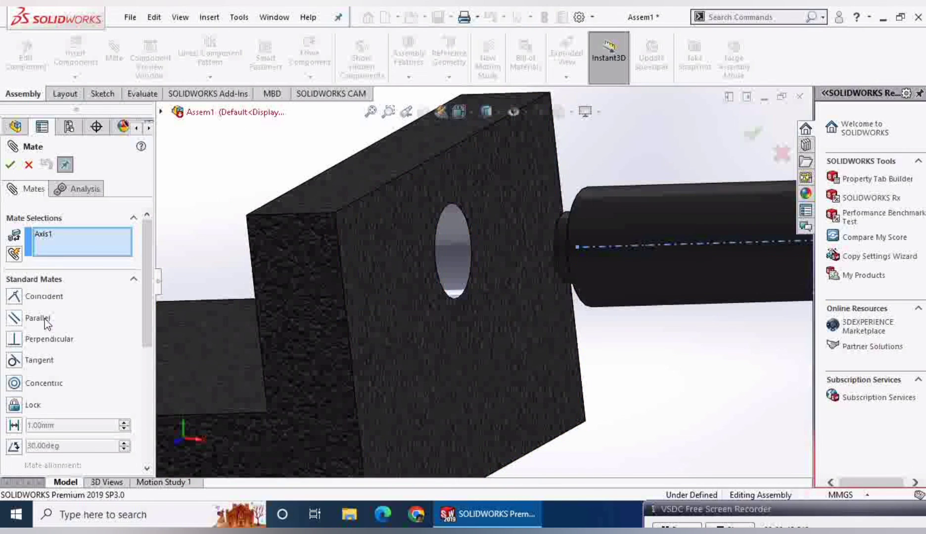
{"action": "left_click", "coordinate": [35, 279]}
{"action": "left_click", "coordinate": [39, 320]}
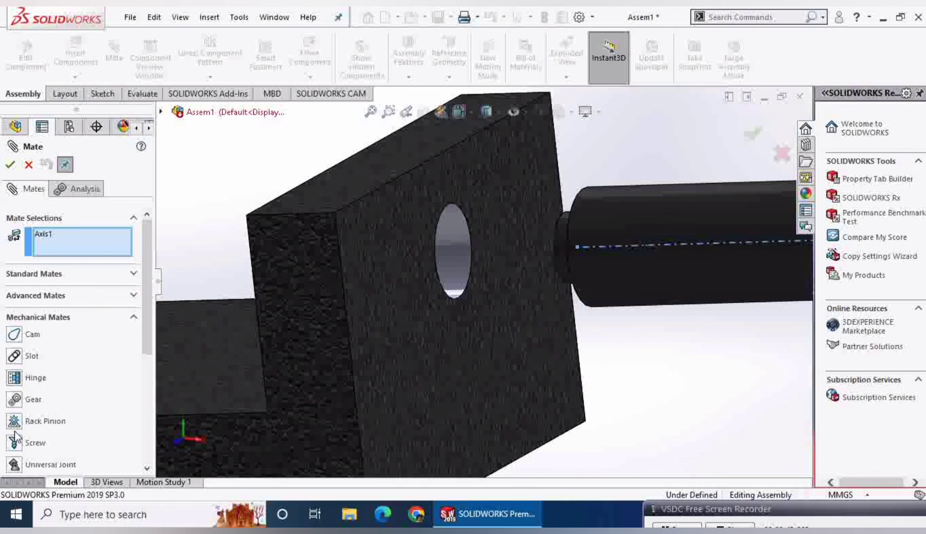
Create a reversed Screw mate at 1.00mm per revolution between the jaw hole face and Axis1.
{"action": "scroll", "coordinate": [103, 423], "scroll_direction": "down", "scroll_amount": 5}
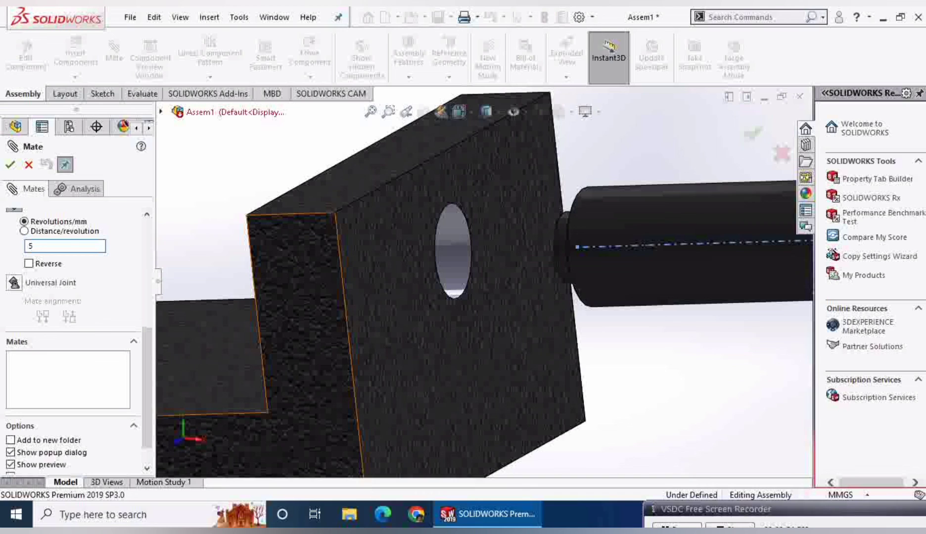
{"action": "left_click", "coordinate": [67, 229]}
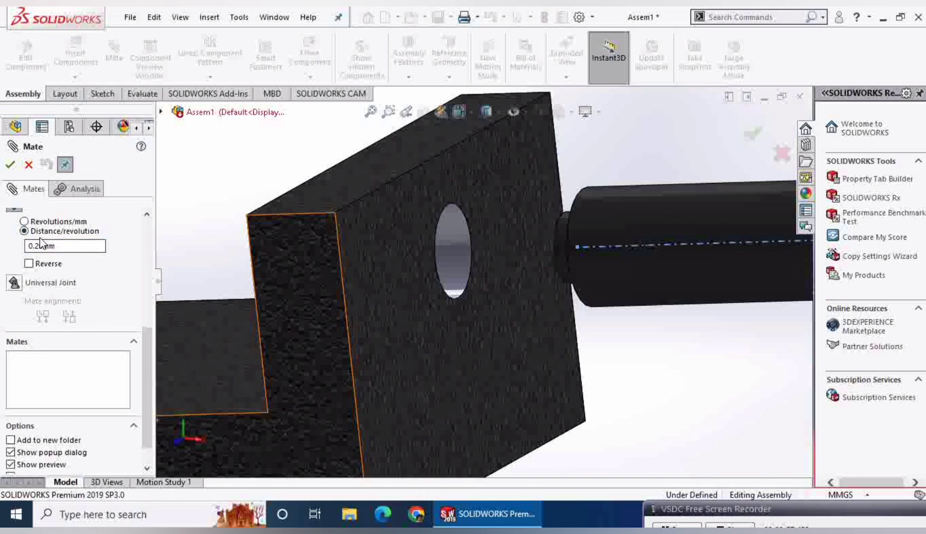
{"action": "left_click", "coordinate": [435, 243]}
{"action": "type", "text": "1"}
{"action": "key", "text": "f"}
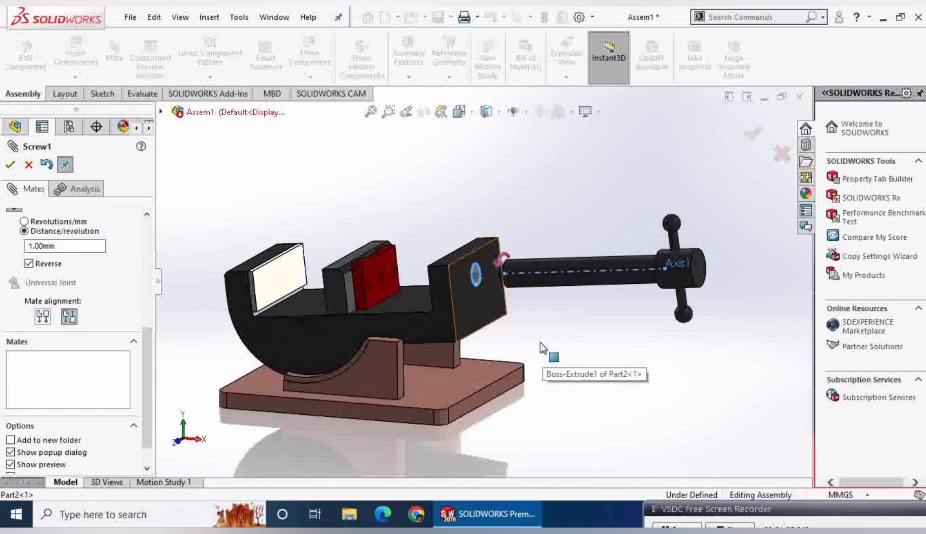
{"action": "left_click", "coordinate": [15, 164]}
{"action": "left_click", "coordinate": [15, 168]}
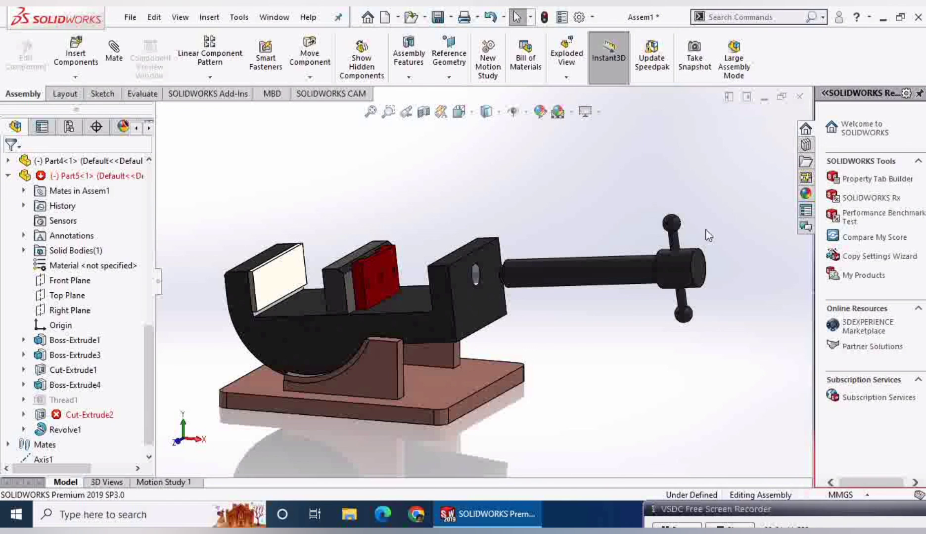
Make the vise body's top face parallel to the brown support's top face.
{"action": "left_click_drag", "start_coordinate": [673, 228], "coordinate": [660, 354]}
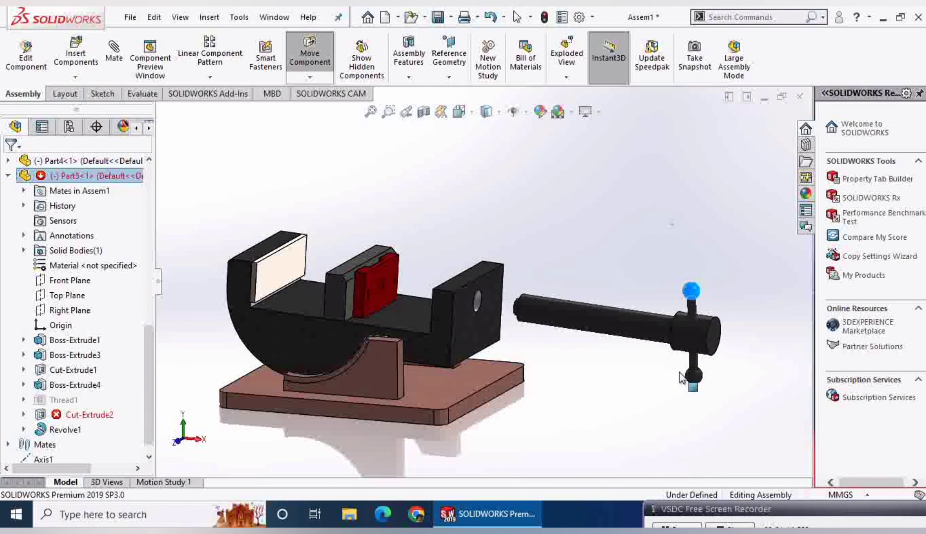
{"action": "scroll", "coordinate": [384, 316], "scroll_direction": "down", "scroll_amount": 3}
{"action": "left_click", "coordinate": [384, 314]}
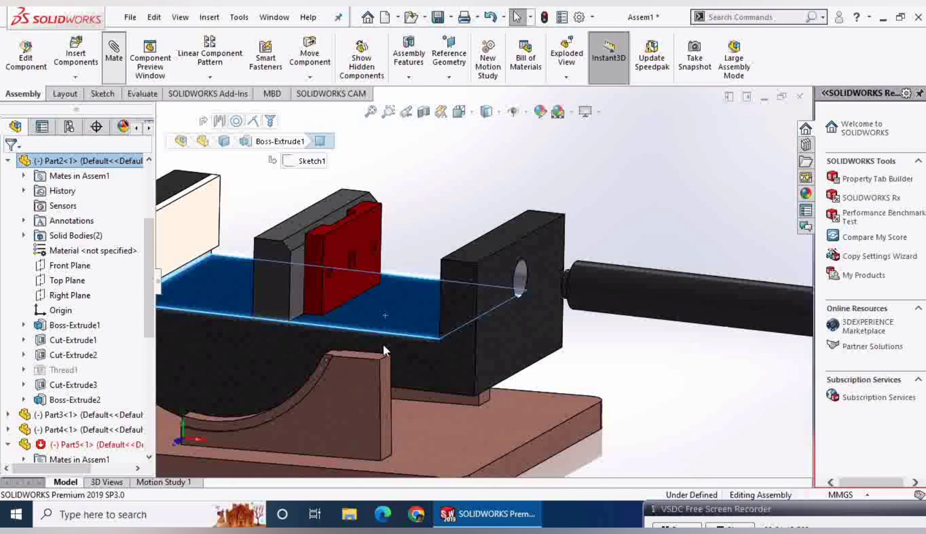
{"action": "scroll", "coordinate": [382, 344], "scroll_direction": "down", "scroll_amount": 3}
{"action": "left_click", "coordinate": [375, 349]}
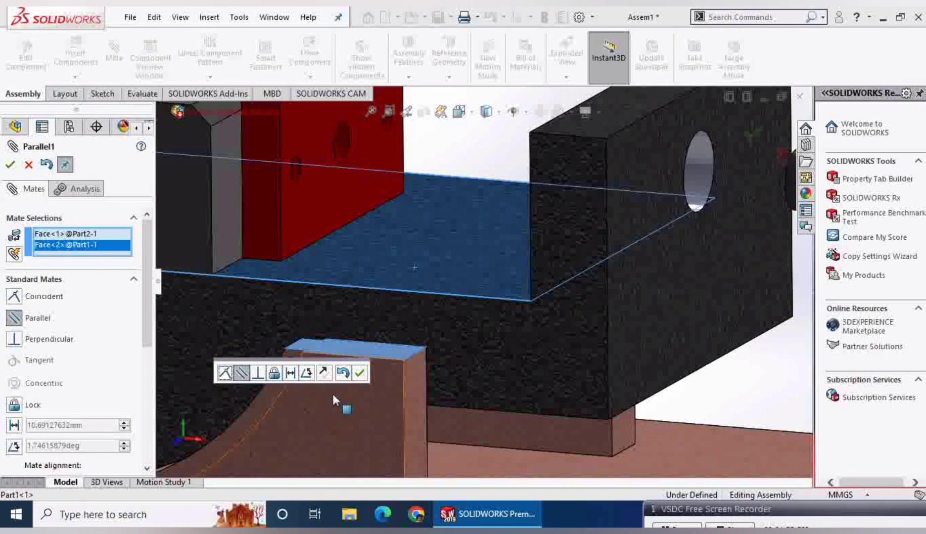
{"action": "left_click", "coordinate": [359, 372]}
{"action": "key", "text": "Escape"}
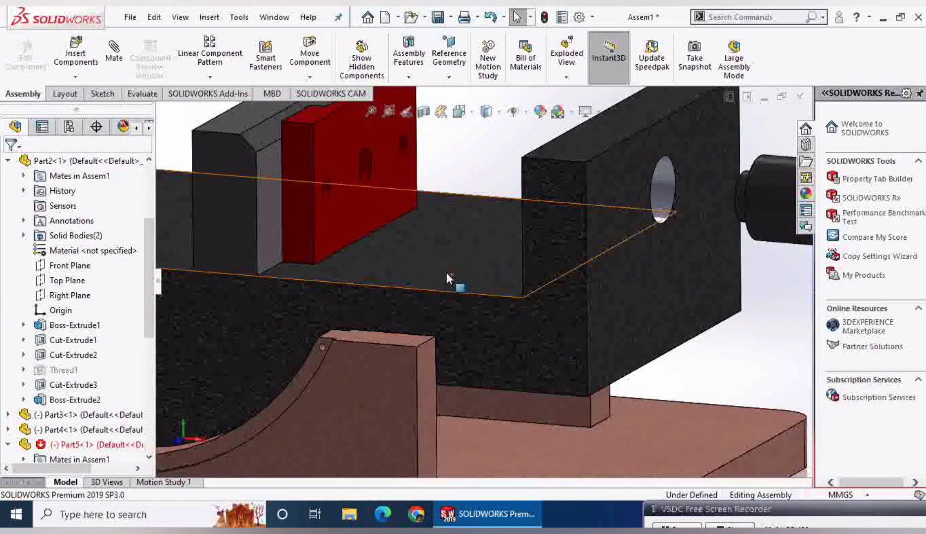
{"action": "scroll", "coordinate": [446, 272], "scroll_direction": "up", "scroll_amount": 5}
Move the handle screw left and up into the vise body.
{"action": "left_click_drag", "start_coordinate": [700, 318], "coordinate": [608, 350]}
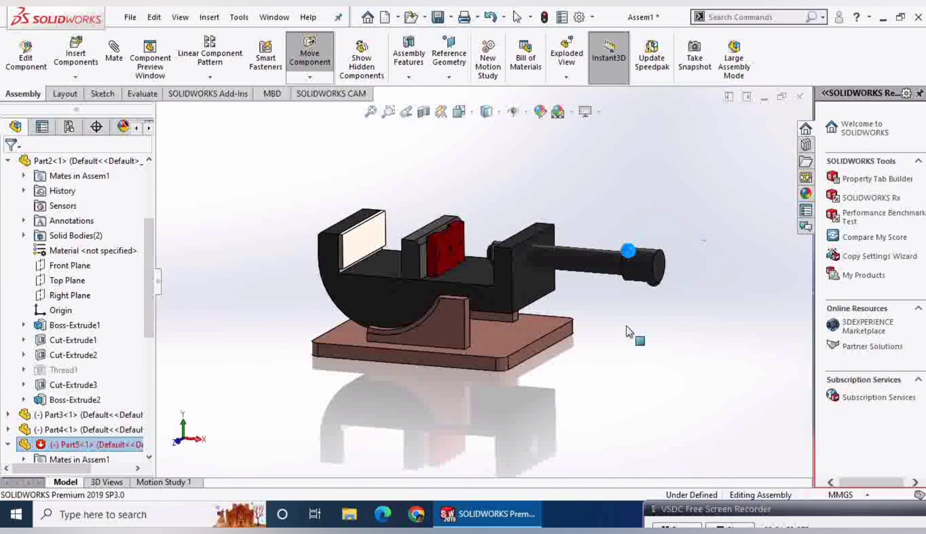
{"action": "key", "text": "Escape"}
{"action": "middle_click_drag", "start_coordinate": [646, 331], "coordinate": [565, 294]}
{"action": "left_click_drag", "start_coordinate": [564, 295], "coordinate": [532, 223]}
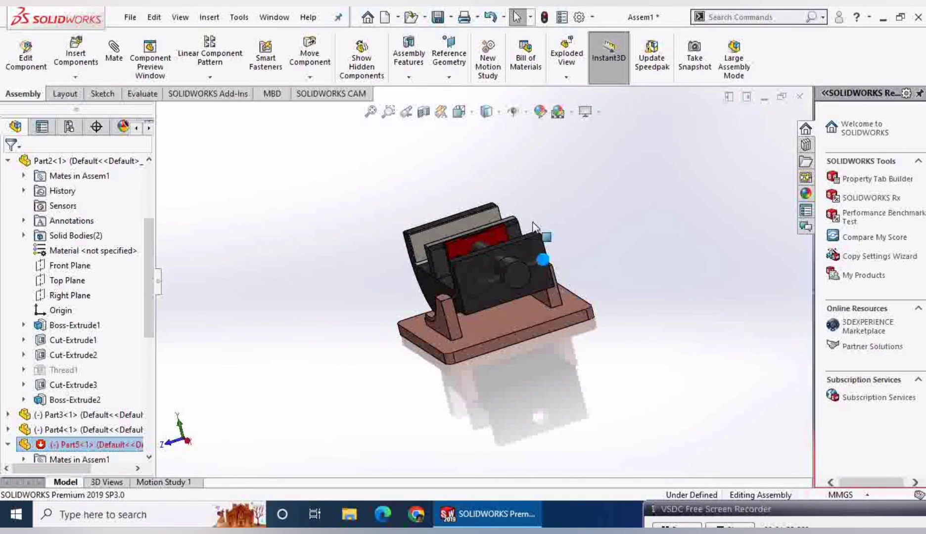
{"action": "left_click_drag", "start_coordinate": [540, 356], "coordinate": [532, 321]}
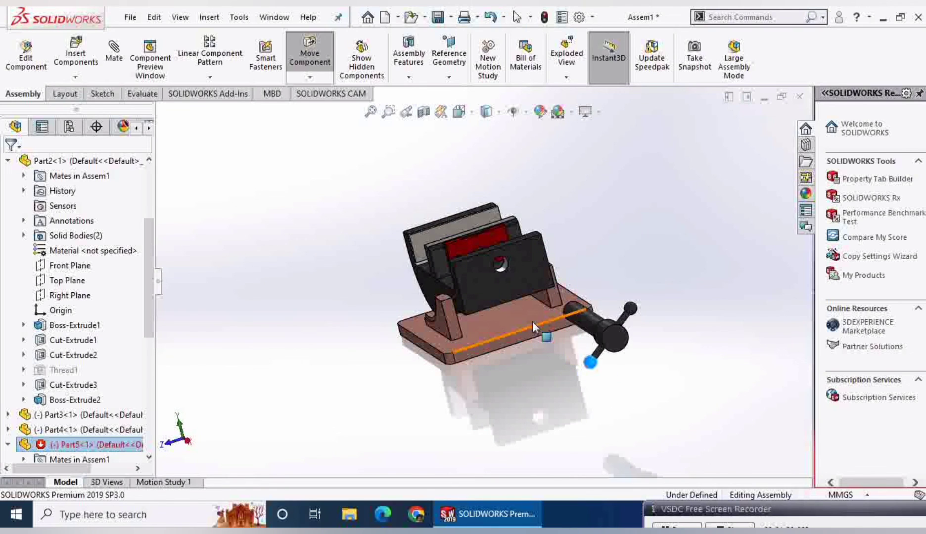
{"action": "middle_click_drag", "start_coordinate": [532, 321], "coordinate": [825, 340]}
{"action": "mouse_move", "coordinate": [795, 316]}
{"action": "left_mouse_down"}
{"action": "mouse_move", "coordinate": [671, 340]}
{"action": "mouse_move", "coordinate": [502, 296]}
{"action": "left_mouse_up"}
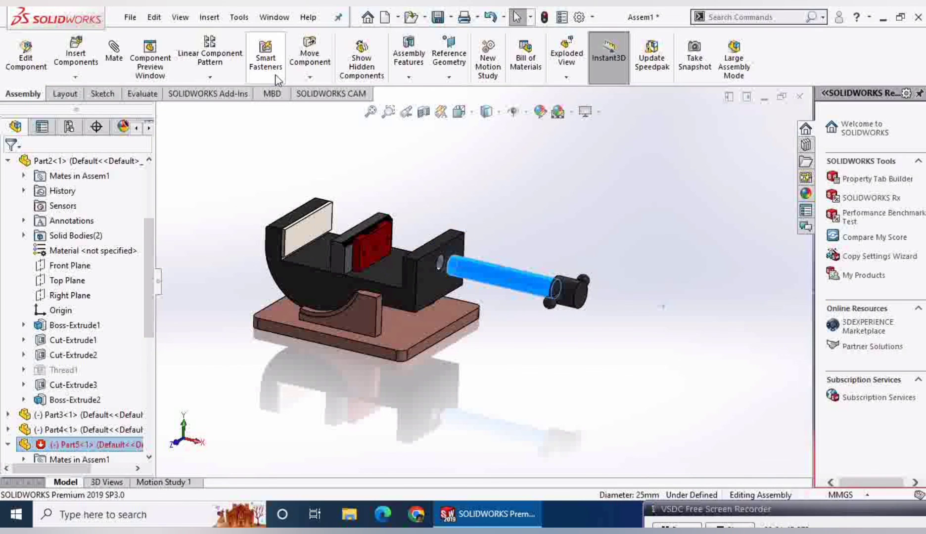
Rotate the handle screw so the bar stands vertical and the screw points into the vise.
{"action": "left_click", "coordinate": [309, 78]}
{"action": "left_click", "coordinate": [329, 105]}
{"action": "mouse_move", "coordinate": [583, 289]}
{"action": "left_mouse_down"}
{"action": "mouse_move", "coordinate": [570, 282]}
{"action": "mouse_move", "coordinate": [562, 370]}
{"action": "left_mouse_up"}
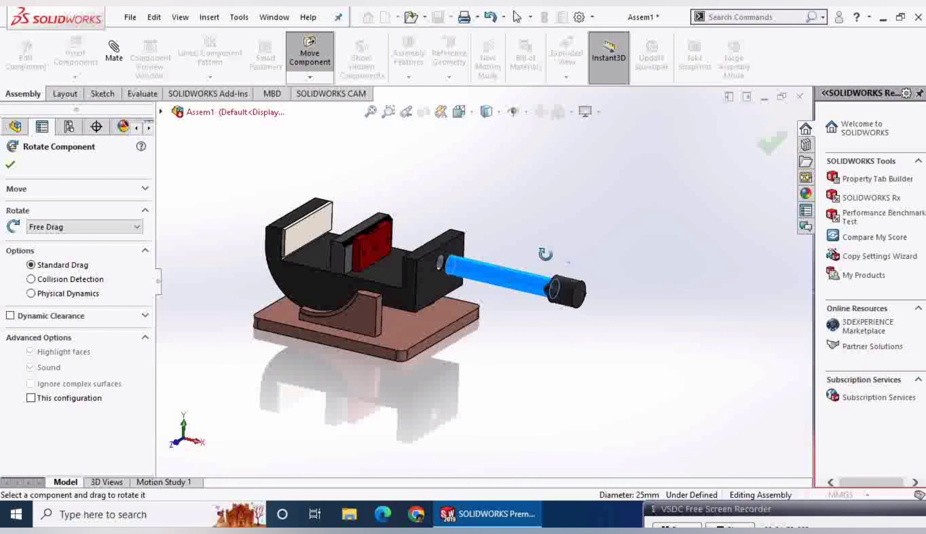
{"action": "mouse_move", "coordinate": [545, 254]}
{"action": "left_mouse_down"}
{"action": "mouse_move", "coordinate": [597, 276]}
{"action": "mouse_move", "coordinate": [490, 289]}
{"action": "mouse_move", "coordinate": [525, 314]}
{"action": "mouse_move", "coordinate": [611, 218]}
{"action": "left_mouse_up"}
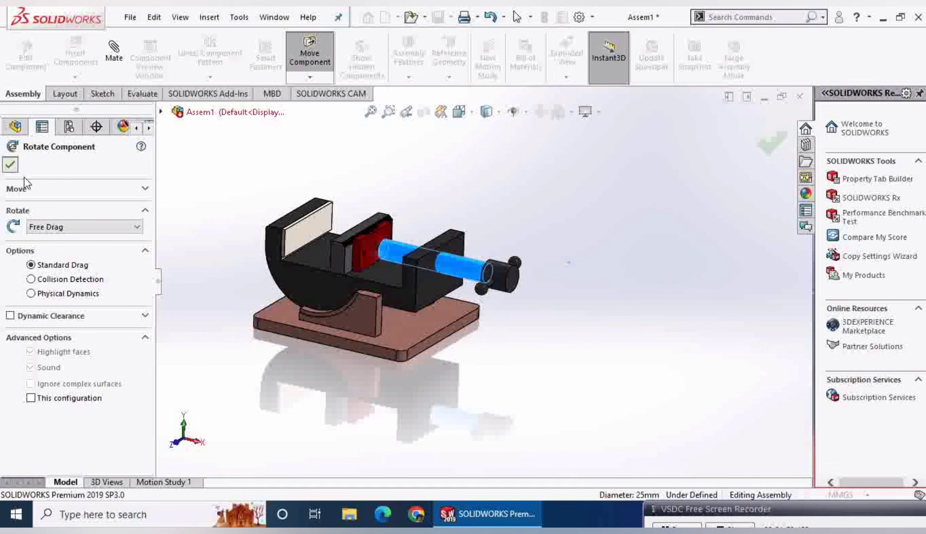
Mate the screw's circular end edge coincident with the red jaw plate face.
{"action": "left_click", "coordinate": [10, 165]}
{"action": "scroll", "coordinate": [380, 255], "scroll_direction": "down", "scroll_amount": 3}
{"action": "scroll", "coordinate": [396, 262], "scroll_direction": "down", "scroll_amount": 3}
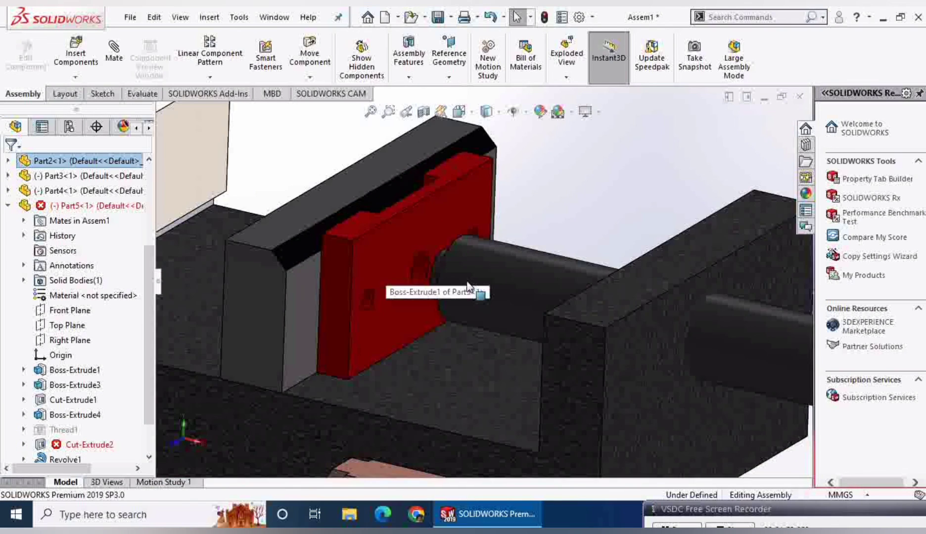
{"action": "scroll", "coordinate": [442, 278], "scroll_direction": "down", "scroll_amount": 3}
{"action": "scroll", "coordinate": [436, 260], "scroll_direction": "down", "scroll_amount": 2}
{"action": "middle_click_drag", "start_coordinate": [439, 264], "coordinate": [448, 287]}
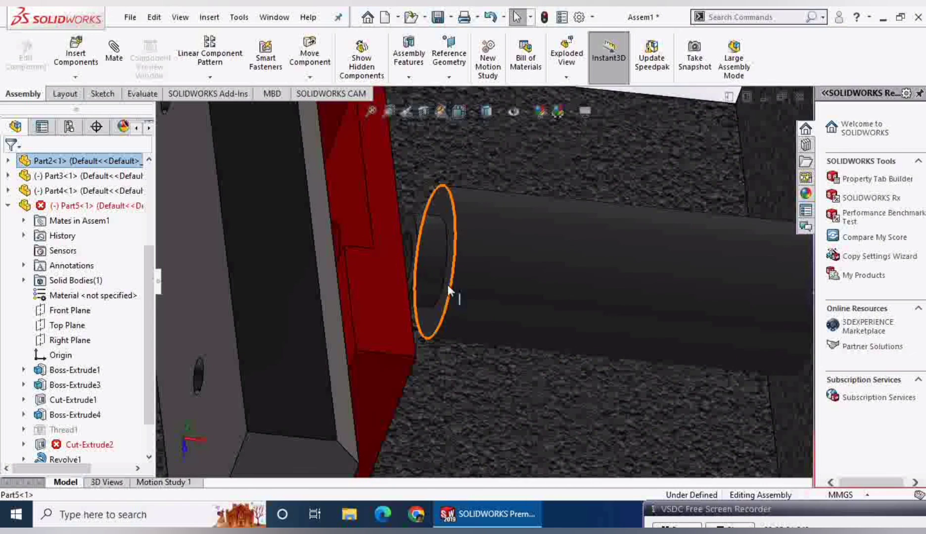
{"action": "left_click", "coordinate": [412, 226]}
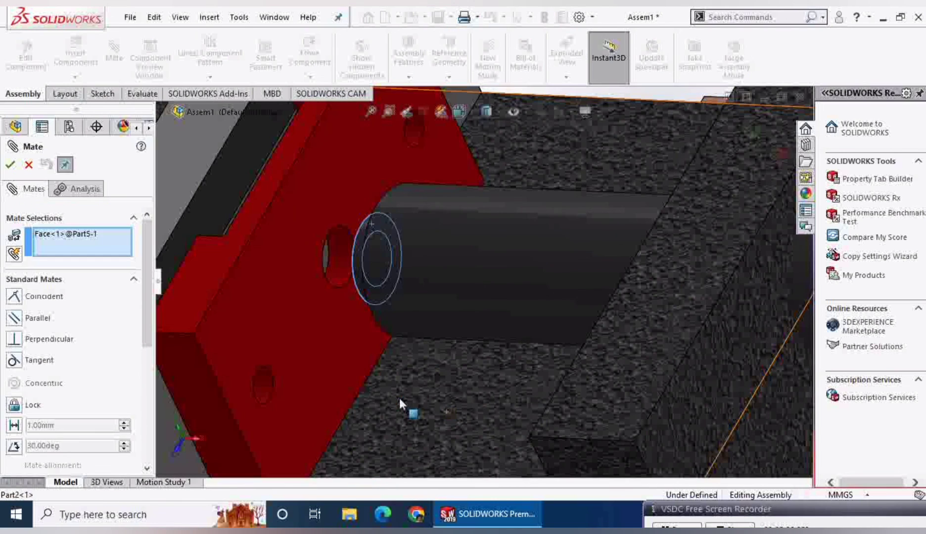
{"action": "left_click", "coordinate": [271, 355]}
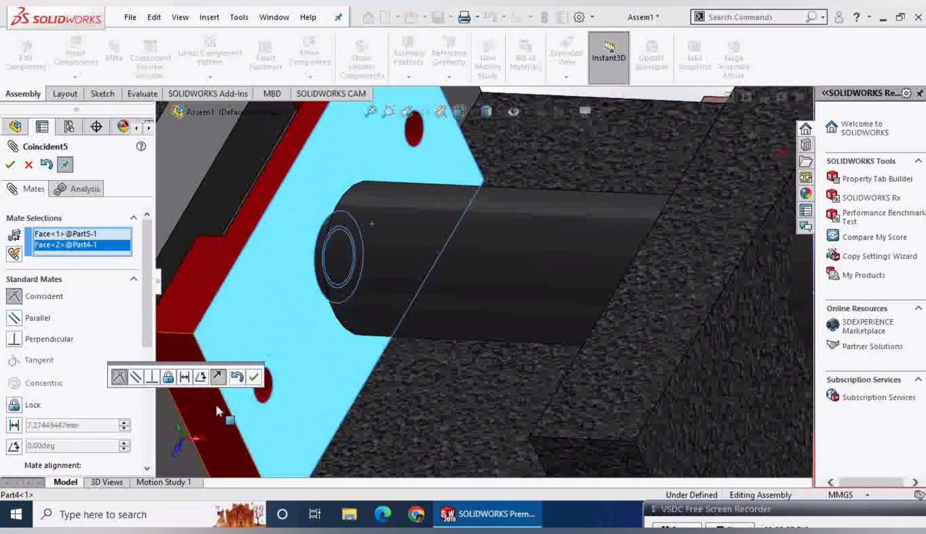
{"action": "left_click", "coordinate": [259, 378]}
In isometric view, turn the handle to drive the jaw toward the fixed jaw.
{"action": "key", "text": "ctrl+7"}
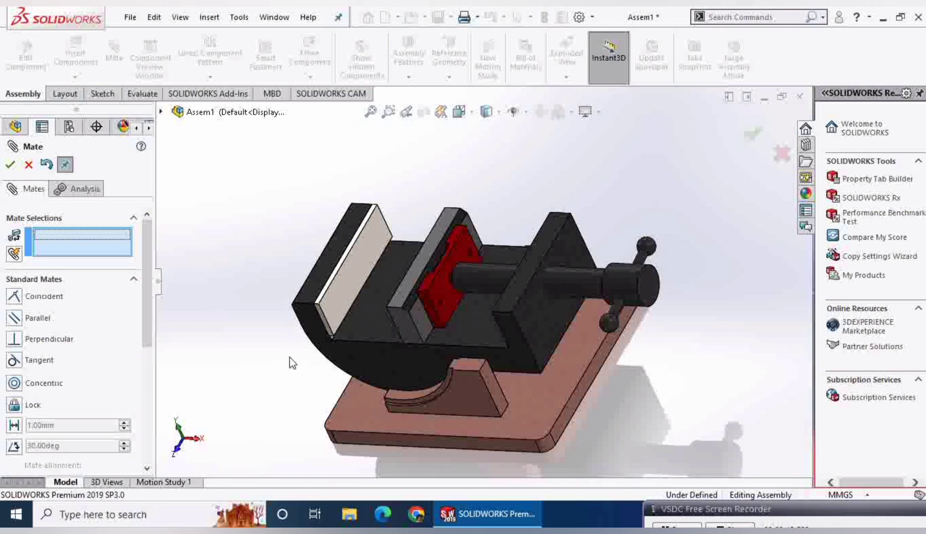
{"action": "mouse_move", "coordinate": [615, 320]}
{"action": "left_mouse_down"}
{"action": "mouse_move", "coordinate": [666, 361]}
{"action": "mouse_move", "coordinate": [687, 433]}
{"action": "left_mouse_up"}
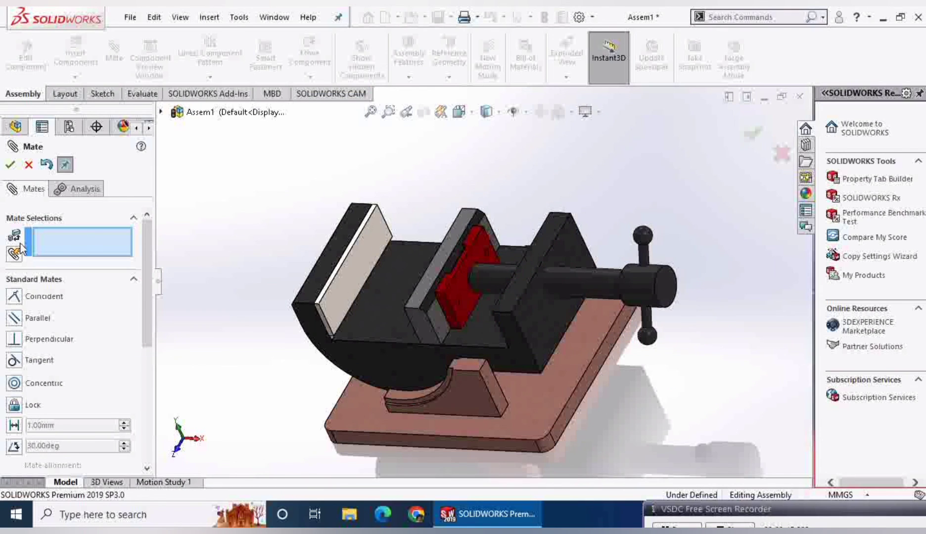
{"action": "left_click_drag", "start_coordinate": [643, 235], "coordinate": [573, 237]}
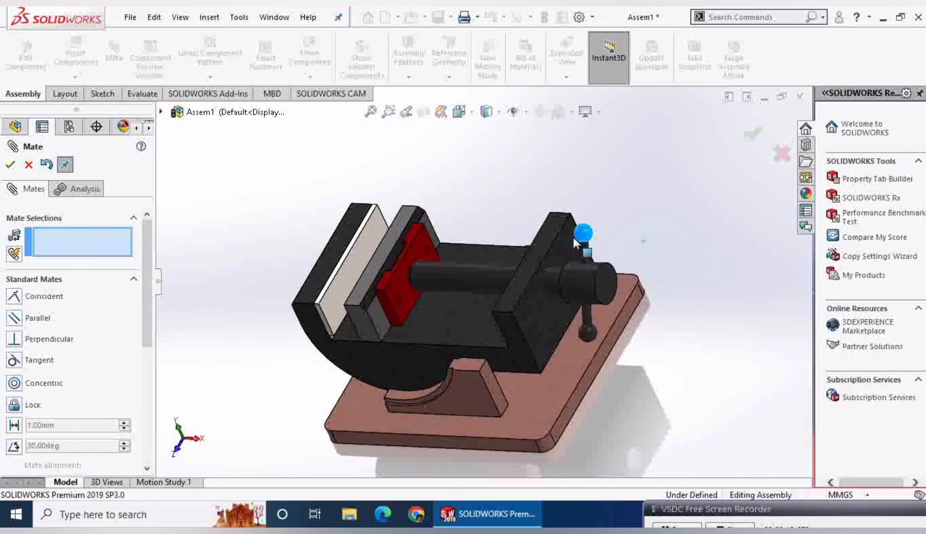
{"action": "scroll", "coordinate": [584, 295], "scroll_direction": "down", "scroll_amount": 2}
{"action": "scroll", "coordinate": [563, 293], "scroll_direction": "down", "scroll_amount": 2}
{"action": "scroll", "coordinate": [563, 297], "scroll_direction": "down", "scroll_amount": 2}
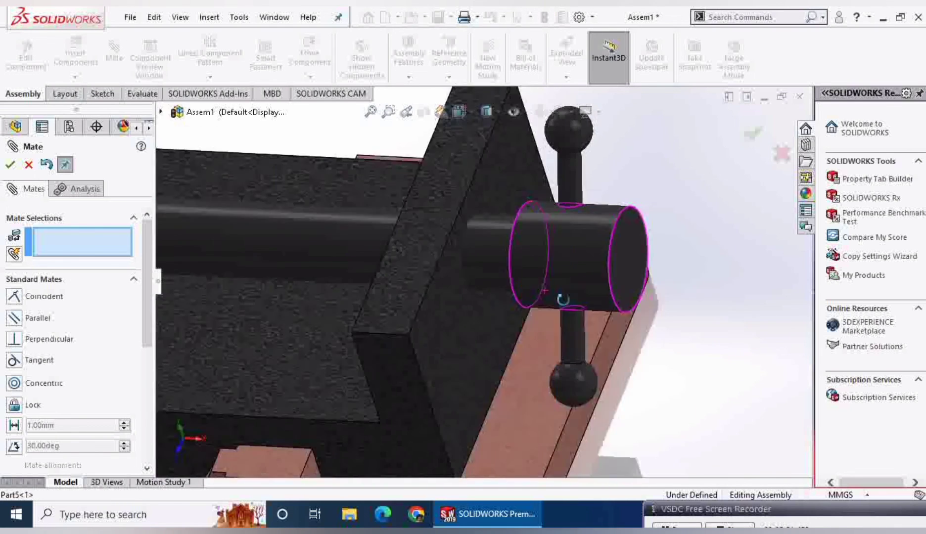
{"action": "scroll", "coordinate": [533, 251], "scroll_direction": "down", "scroll_amount": 2}
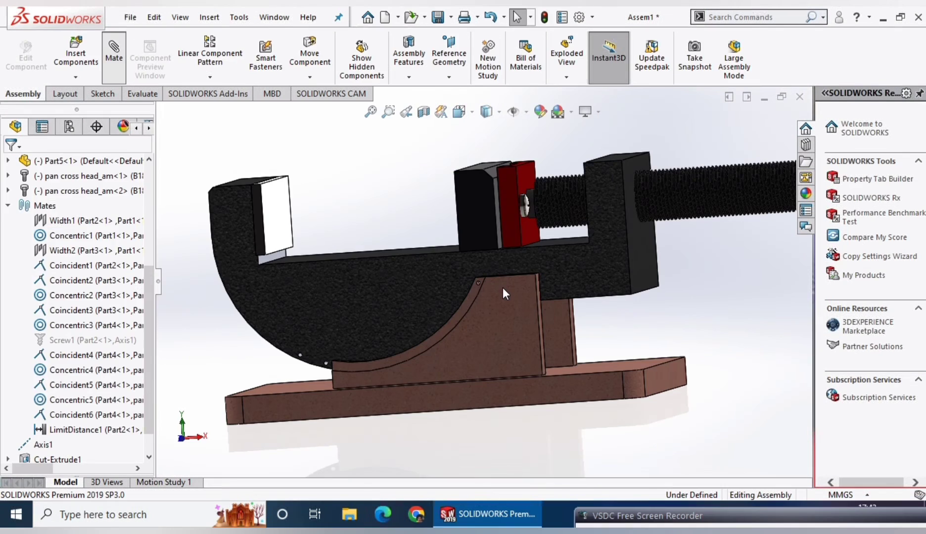
Add a concentric mate between the vise body and a small hole in the brown base support.
{"action": "scroll", "coordinate": [491, 278], "scroll_direction": "down", "scroll_amount": 2}
{"action": "scroll", "coordinate": [479, 287], "scroll_direction": "down", "scroll_amount": 2}
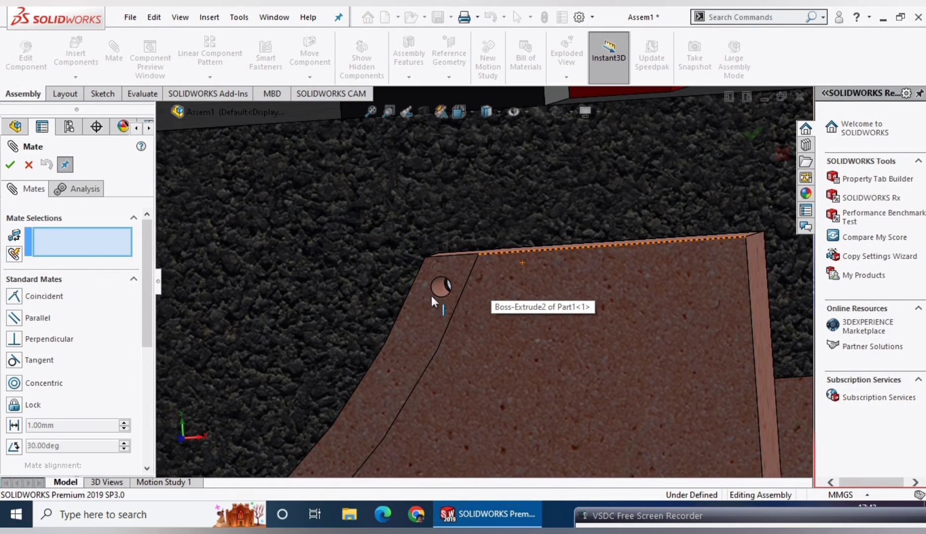
{"action": "scroll", "coordinate": [431, 295], "scroll_direction": "down", "scroll_amount": 2}
{"action": "left_click", "coordinate": [458, 280]}
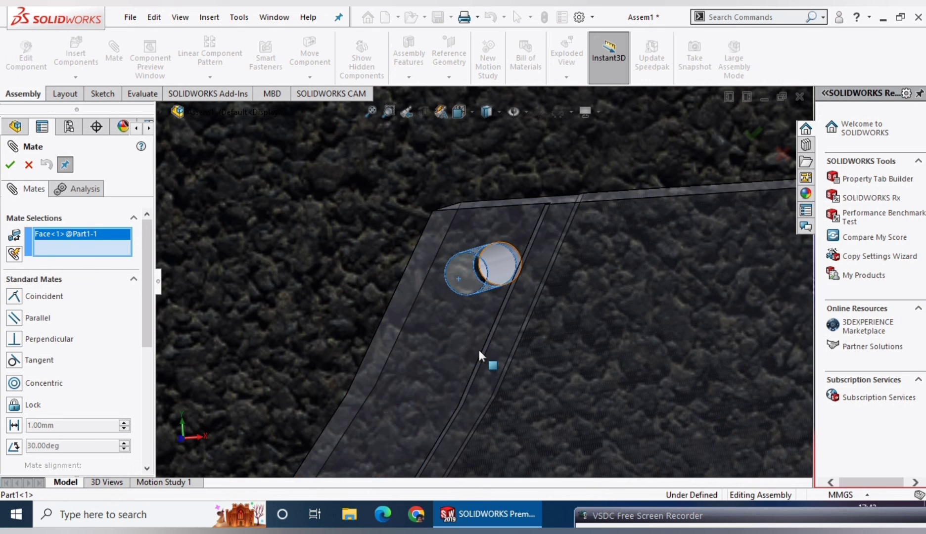
{"action": "scroll", "coordinate": [479, 348], "scroll_direction": "up", "scroll_amount": 2}
{"action": "scroll", "coordinate": [478, 349], "scroll_direction": "up", "scroll_amount": 2}
{"action": "scroll", "coordinate": [478, 349], "scroll_direction": "up", "scroll_amount": 2}
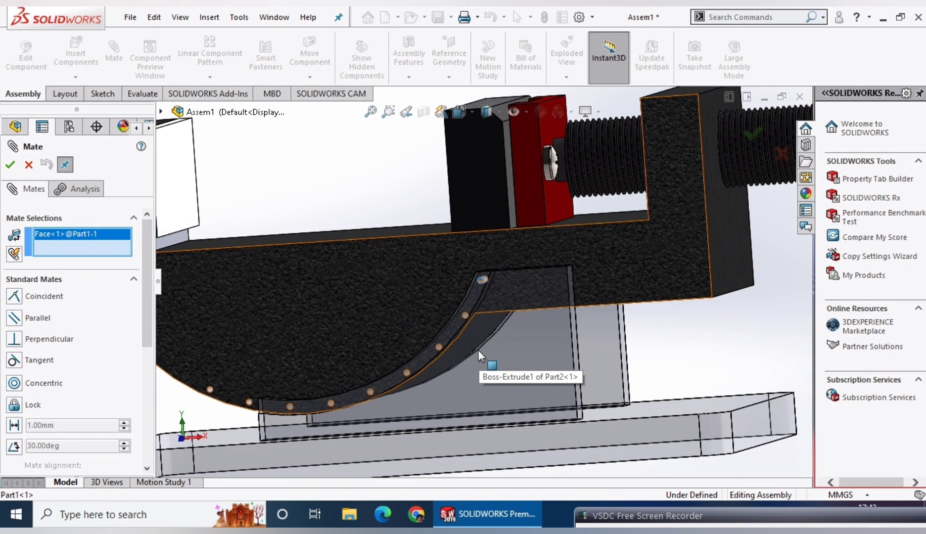
{"action": "scroll", "coordinate": [470, 304], "scroll_direction": "down", "scroll_amount": 1}
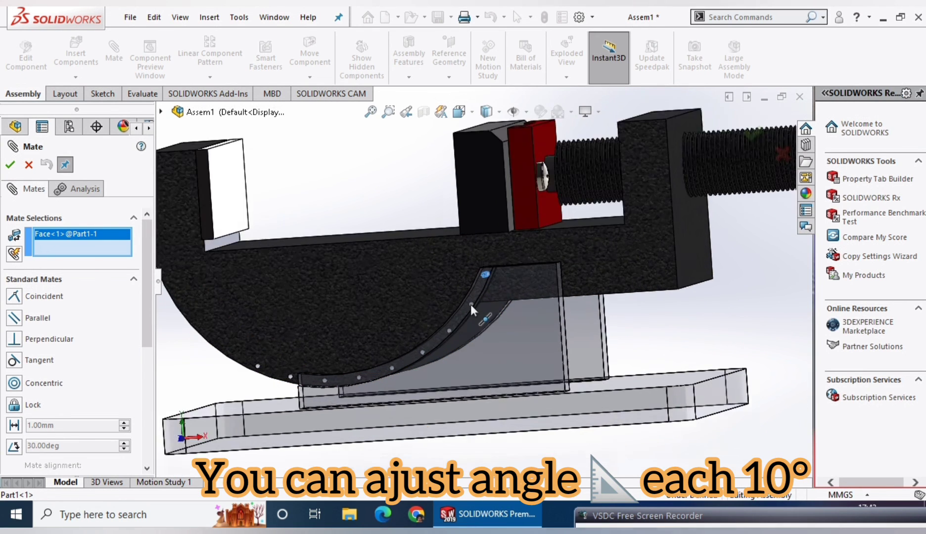
{"action": "scroll", "coordinate": [470, 305], "scroll_direction": "down", "scroll_amount": 1}
{"action": "scroll", "coordinate": [470, 305], "scroll_direction": "down", "scroll_amount": 1}
{"action": "scroll", "coordinate": [472, 305], "scroll_direction": "down", "scroll_amount": 2}
{"action": "scroll", "coordinate": [471, 303], "scroll_direction": "down", "scroll_amount": 1}
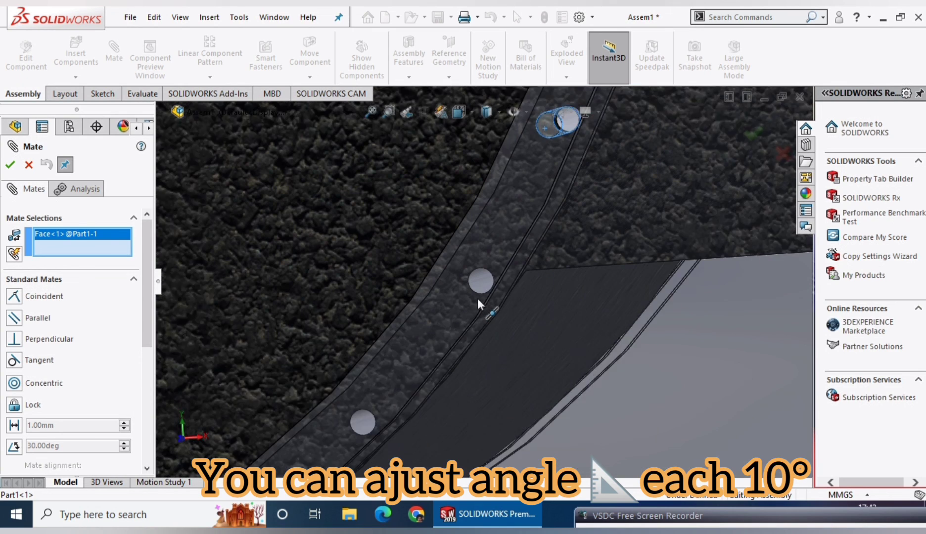
{"action": "scroll", "coordinate": [477, 298], "scroll_direction": "down", "scroll_amount": 1}
{"action": "left_click", "coordinate": [477, 272]}
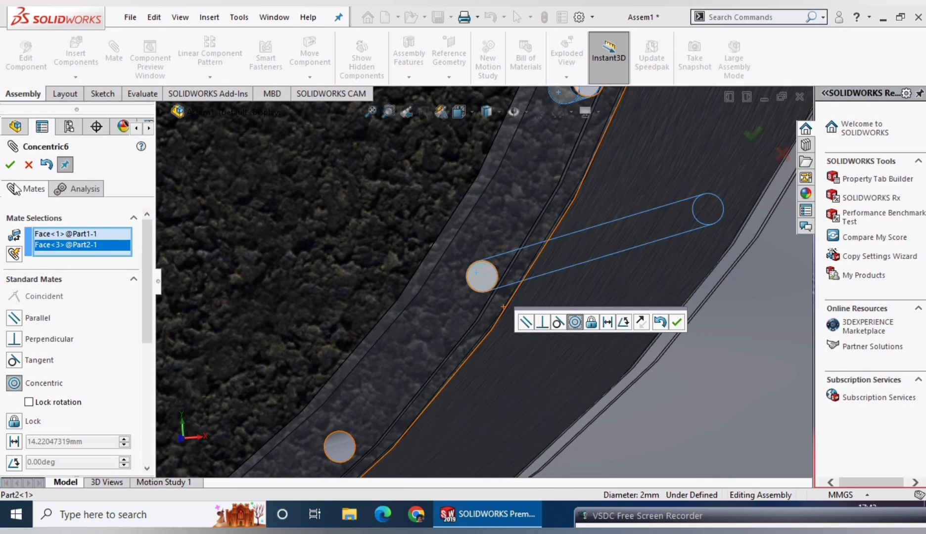
{"action": "left_click", "coordinate": [10, 165]}
Finish mating and drag the vise arm upward to test the tilt.
{"action": "scroll", "coordinate": [523, 297], "scroll_direction": "up", "scroll_amount": 3}
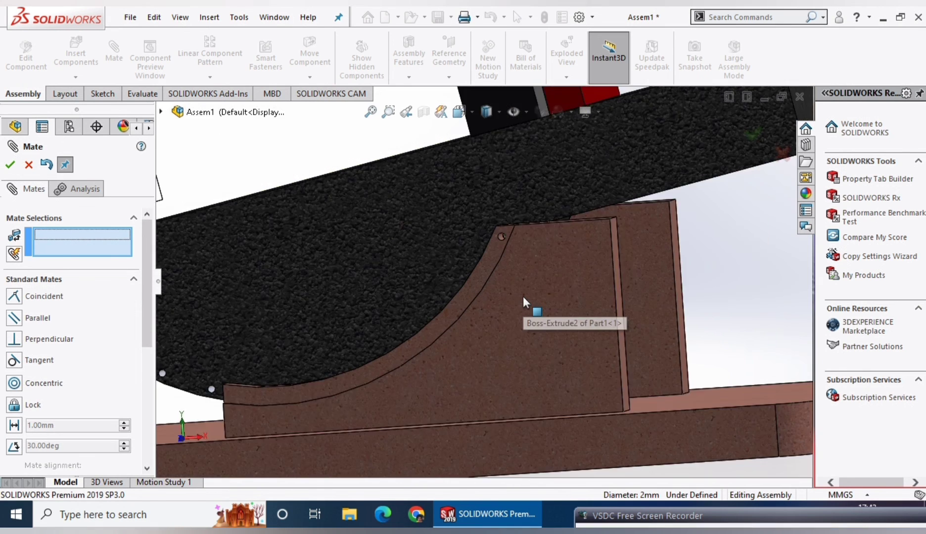
{"action": "scroll", "coordinate": [522, 297], "scroll_direction": "up", "scroll_amount": 2}
{"action": "scroll", "coordinate": [523, 297], "scroll_direction": "up", "scroll_amount": 3}
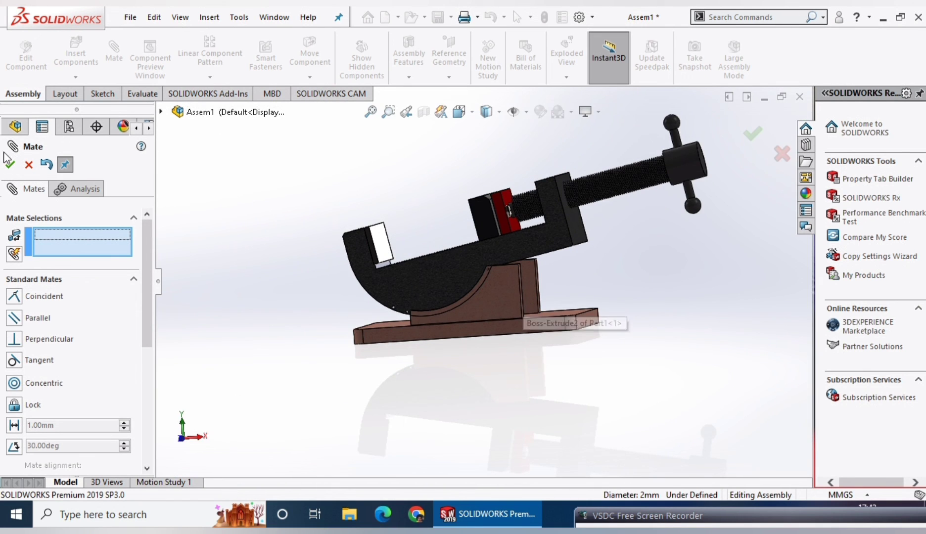
{"action": "key", "text": "Escape"}
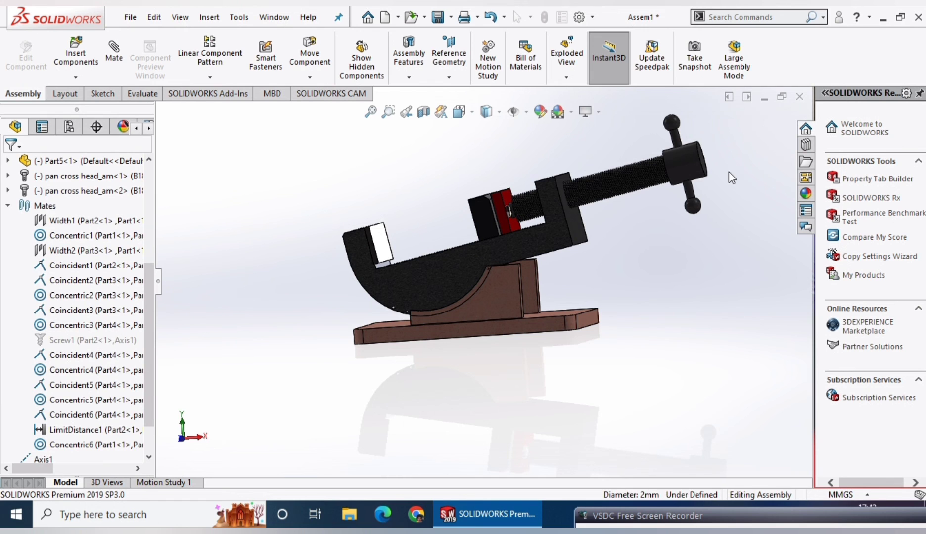
{"action": "mouse_move", "coordinate": [677, 175]}
{"action": "left_mouse_down"}
{"action": "mouse_move", "coordinate": [602, 201]}
{"action": "mouse_move", "coordinate": [680, 167]}
{"action": "mouse_move", "coordinate": [591, 205]}
{"action": "mouse_move", "coordinate": [643, 187]}
{"action": "left_mouse_up"}
Edit the Concentric6 mate and delete its second face, the current base hole.
{"action": "key", "text": "Escape"}
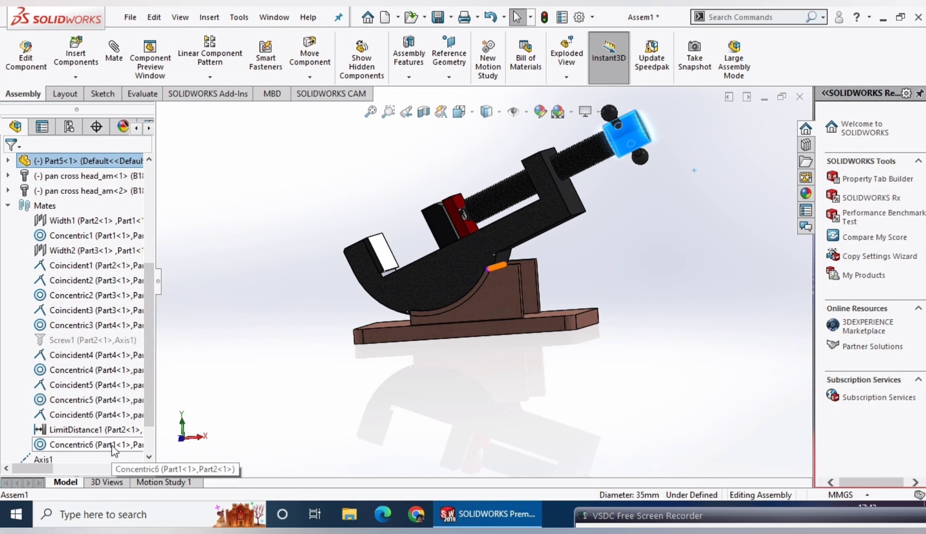
{"action": "left_click", "coordinate": [110, 444]}
{"action": "left_click", "coordinate": [124, 406]}
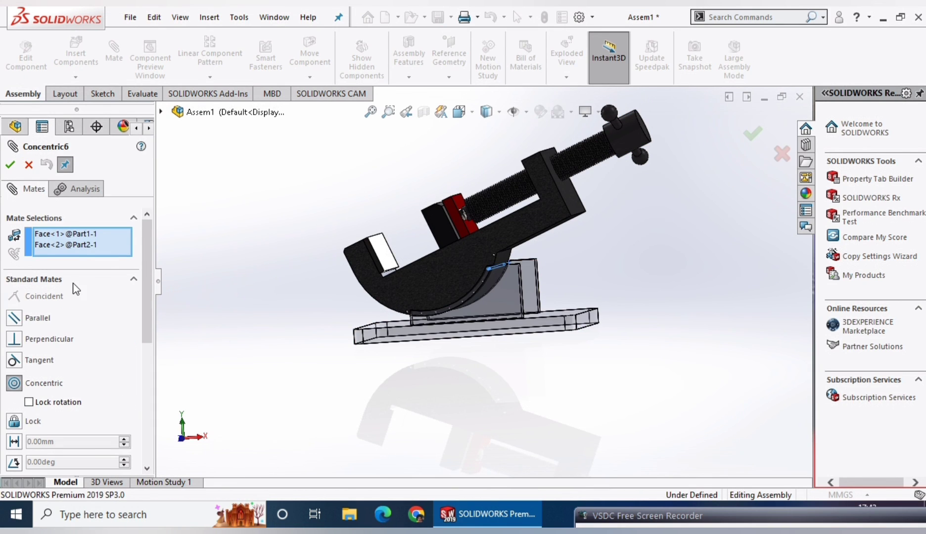
{"action": "right_click", "coordinate": [80, 246]}
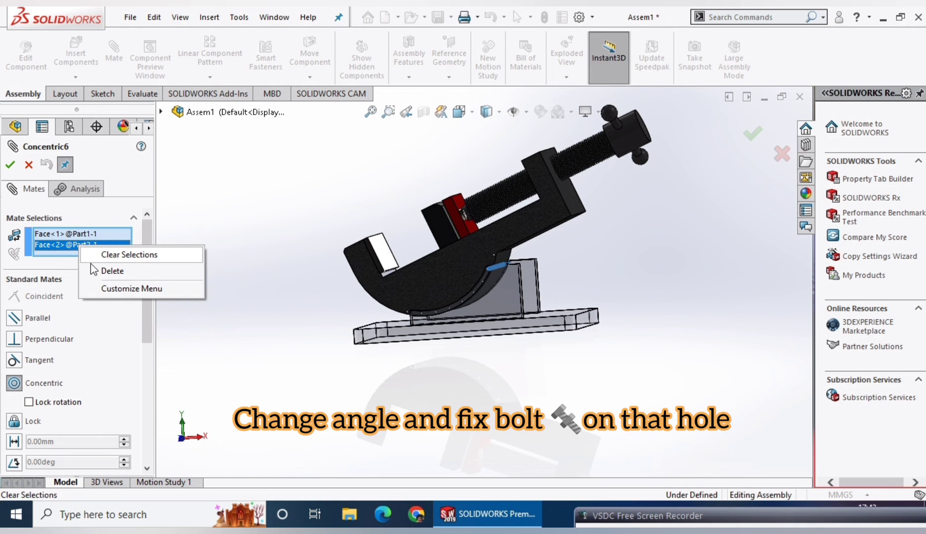
{"action": "left_click", "coordinate": [112, 271]}
Reattach Concentric6 to a different arc hole and confirm the mate.
{"action": "scroll", "coordinate": [484, 292], "scroll_direction": "down", "scroll_amount": 2}
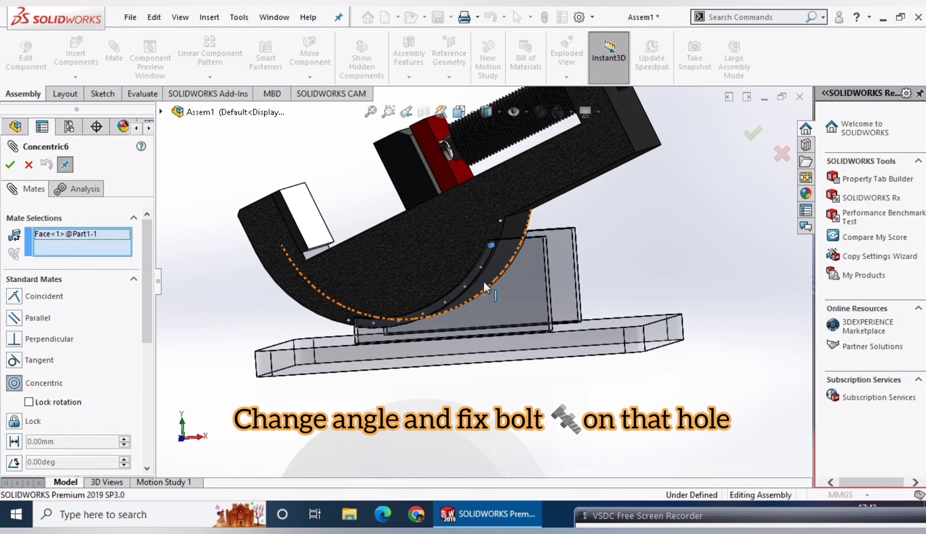
{"action": "scroll", "coordinate": [482, 265], "scroll_direction": "down", "scroll_amount": 2}
{"action": "scroll", "coordinate": [482, 266], "scroll_direction": "down", "scroll_amount": 2}
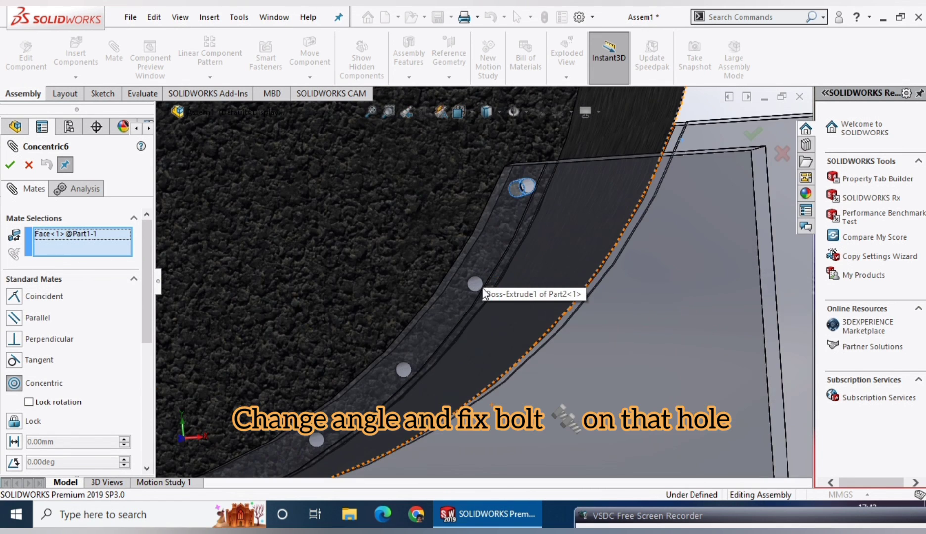
{"action": "scroll", "coordinate": [473, 287], "scroll_direction": "down", "scroll_amount": 2}
{"action": "left_click", "coordinate": [472, 287]}
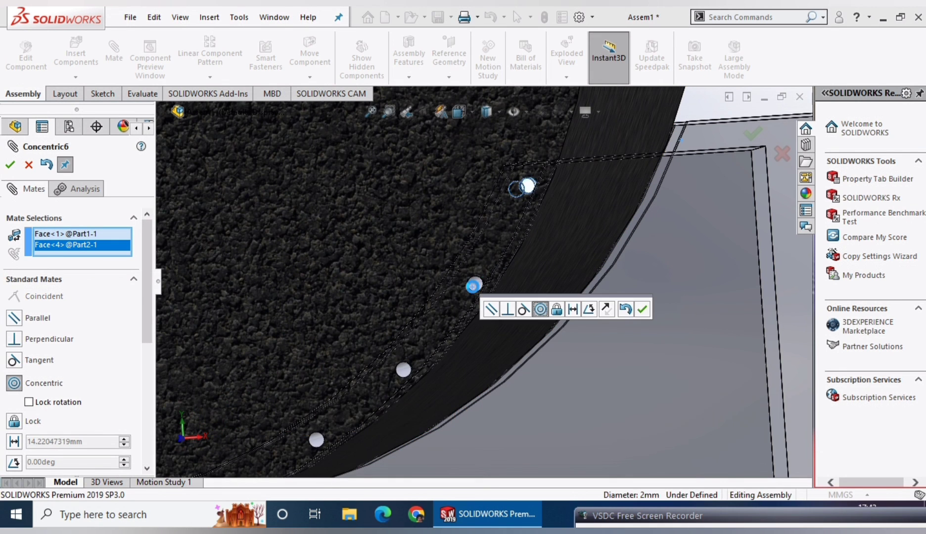
{"action": "left_click", "coordinate": [10, 165]}
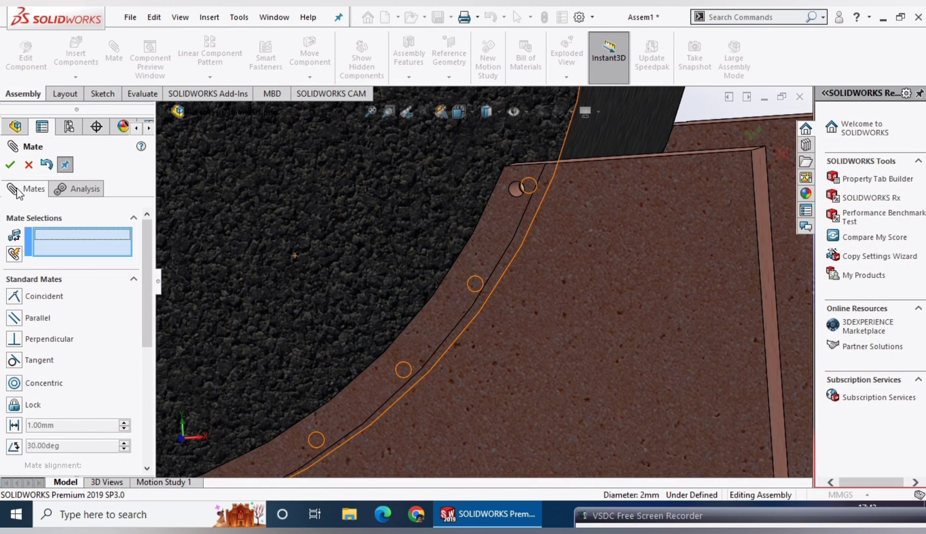
{"action": "left_click", "coordinate": [10, 166]}
Swing the vise arm to check its steeper tilt.
{"action": "scroll", "coordinate": [554, 266], "scroll_direction": "up", "scroll_amount": 3}
{"action": "scroll", "coordinate": [554, 264], "scroll_direction": "up", "scroll_amount": 3}
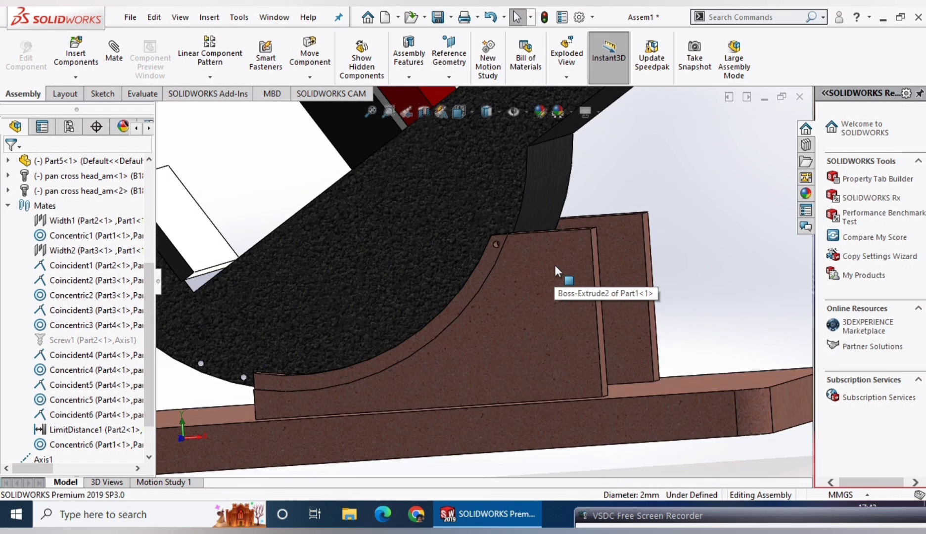
{"action": "scroll", "coordinate": [554, 265], "scroll_direction": "up", "scroll_amount": 3}
{"action": "scroll", "coordinate": [554, 265], "scroll_direction": "up", "scroll_amount": 3}
{"action": "scroll", "coordinate": [555, 266], "scroll_direction": "up", "scroll_amount": 3}
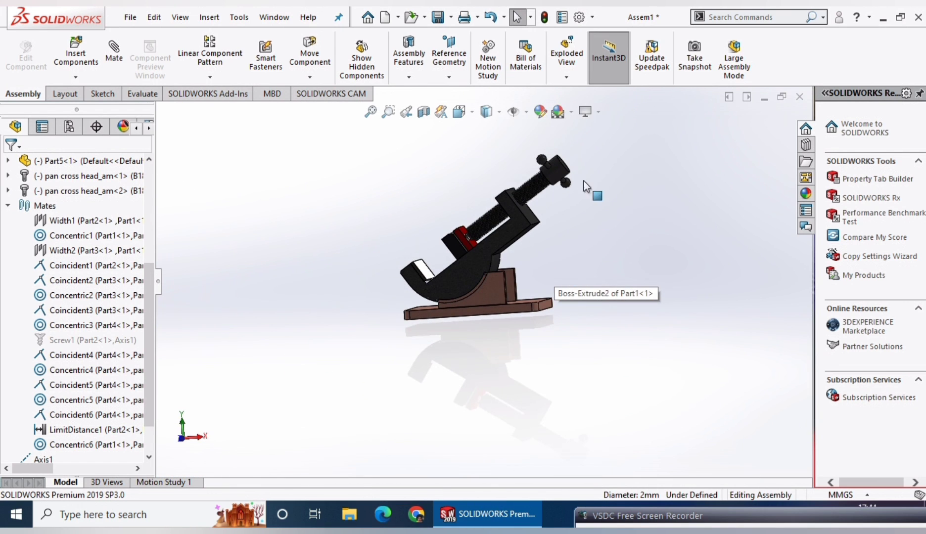
{"action": "mouse_move", "coordinate": [558, 169]}
{"action": "left_mouse_down"}
{"action": "mouse_move", "coordinate": [525, 197]}
{"action": "mouse_move", "coordinate": [563, 167]}
{"action": "left_mouse_up"}
Edit Concentric6 again and delete its second face.
{"action": "left_click", "coordinate": [582, 229]}
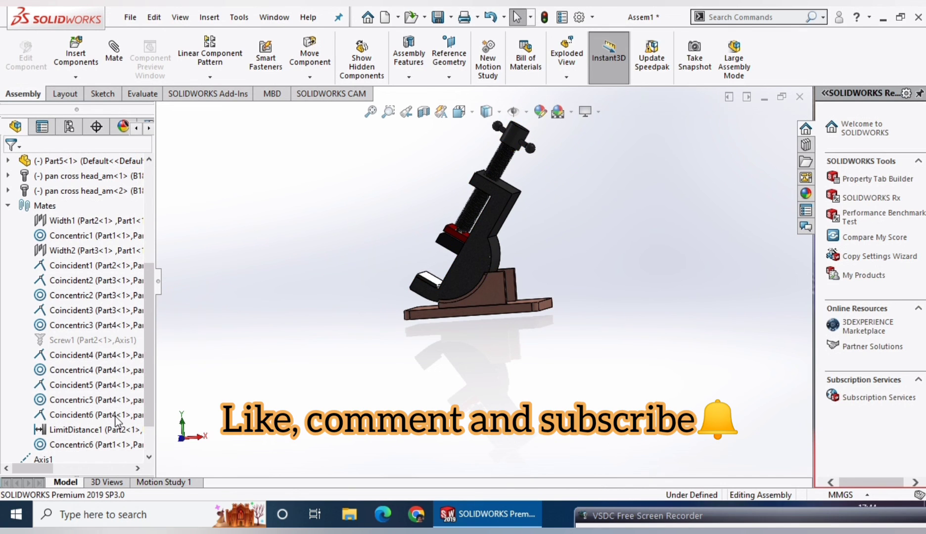
{"action": "left_click", "coordinate": [85, 446]}
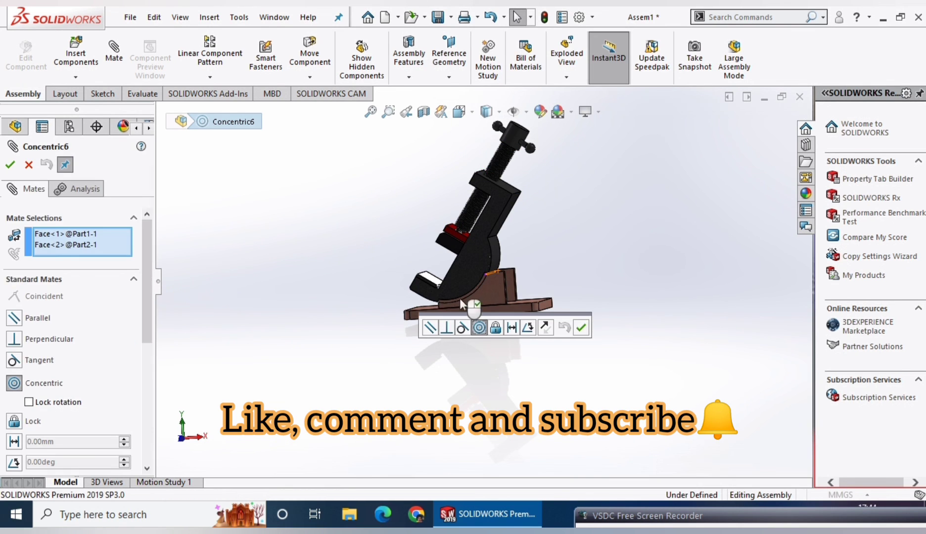
{"action": "left_click", "coordinate": [75, 242]}
{"action": "right_click", "coordinate": [75, 243]}
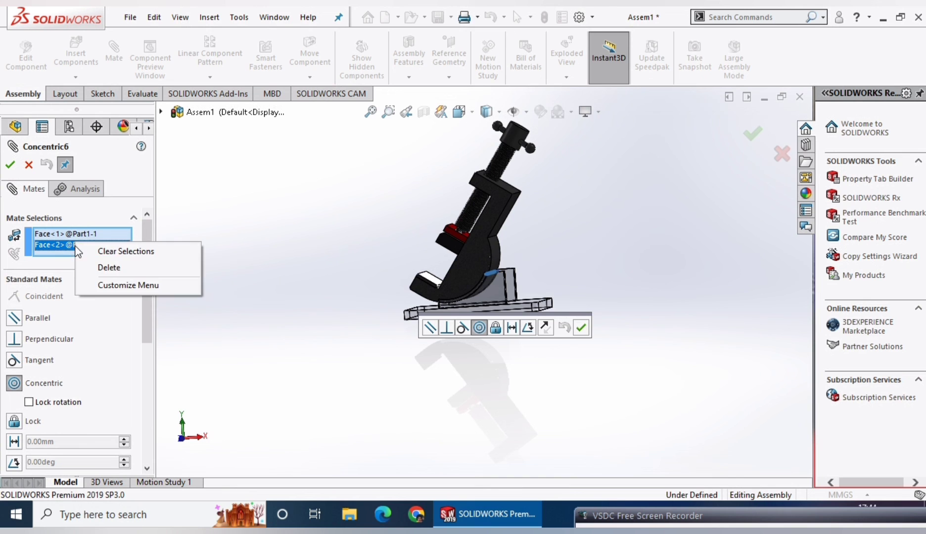
{"action": "left_click", "coordinate": [99, 264]}
Pick the arc hole near the bottom of the curve as Concentric6's new face.
{"action": "scroll", "coordinate": [464, 299], "scroll_direction": "down", "scroll_amount": 1}
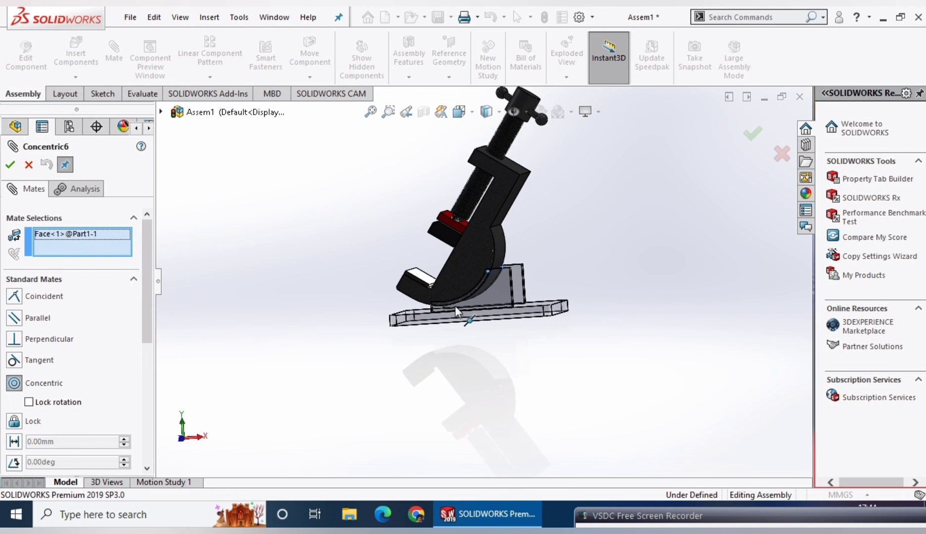
{"action": "scroll", "coordinate": [454, 306], "scroll_direction": "down", "scroll_amount": 2}
{"action": "scroll", "coordinate": [451, 306], "scroll_direction": "down", "scroll_amount": 3}
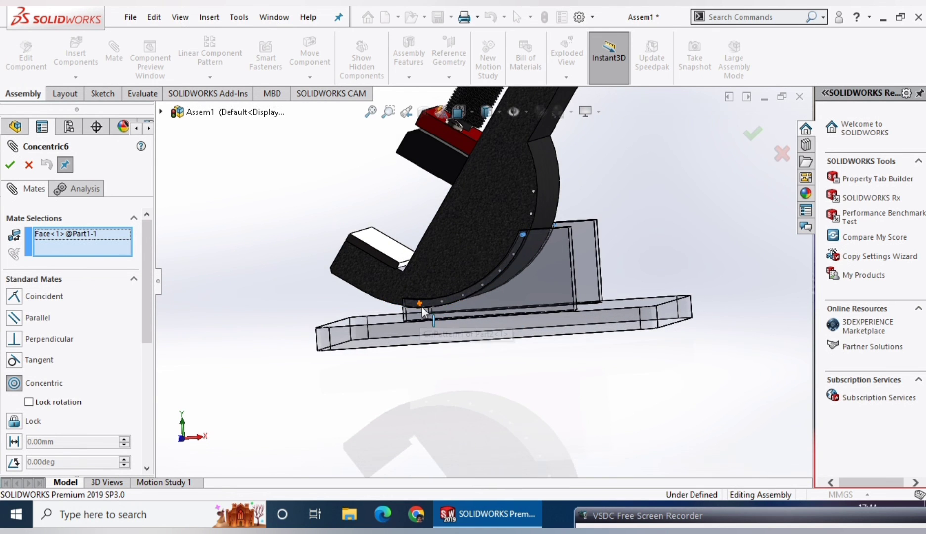
{"action": "scroll", "coordinate": [460, 305], "scroll_direction": "down", "scroll_amount": 2}
{"action": "scroll", "coordinate": [456, 305], "scroll_direction": "down", "scroll_amount": 2}
{"action": "scroll", "coordinate": [442, 304], "scroll_direction": "down", "scroll_amount": 2}
{"action": "scroll", "coordinate": [442, 303], "scroll_direction": "down", "scroll_amount": 2}
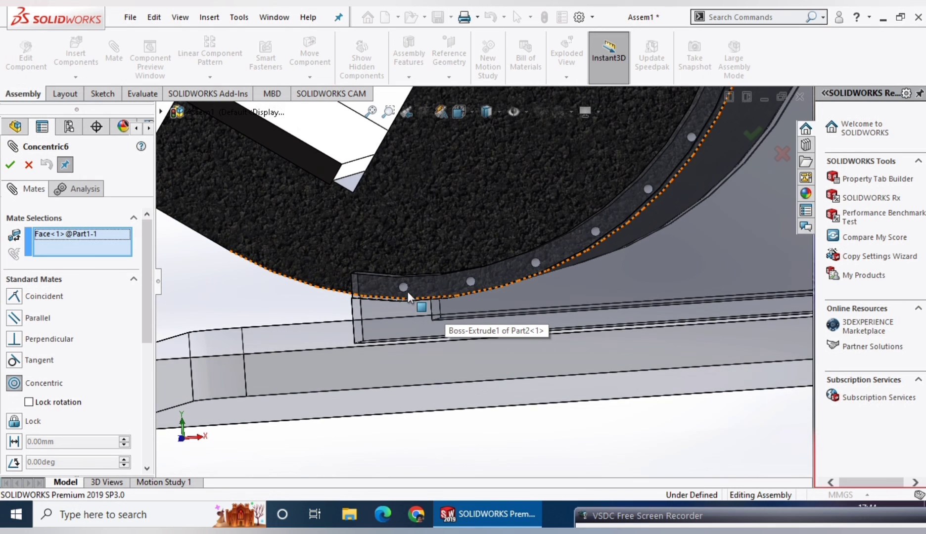
{"action": "left_click", "coordinate": [403, 288]}
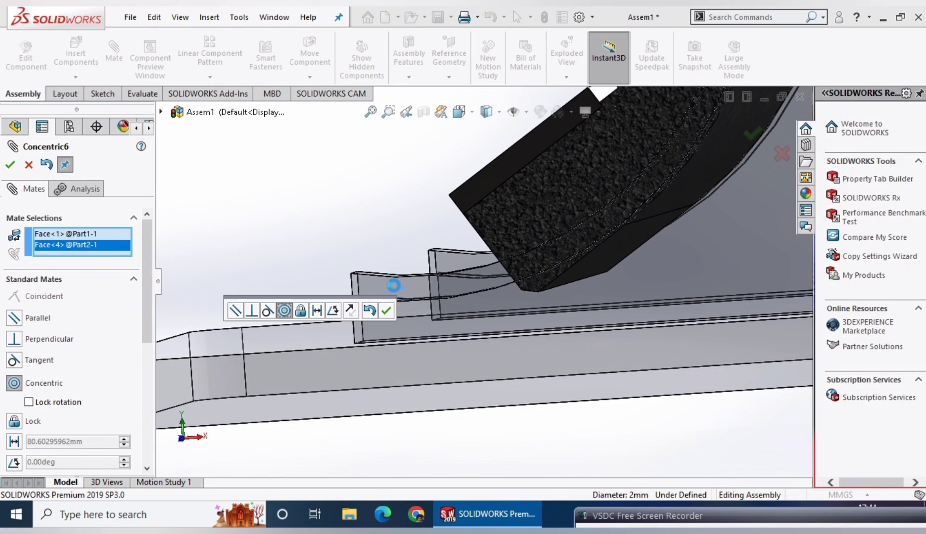
Confirm the revised mate, leaving the vise tilted nearly upright.
{"action": "left_click", "coordinate": [10, 166]}
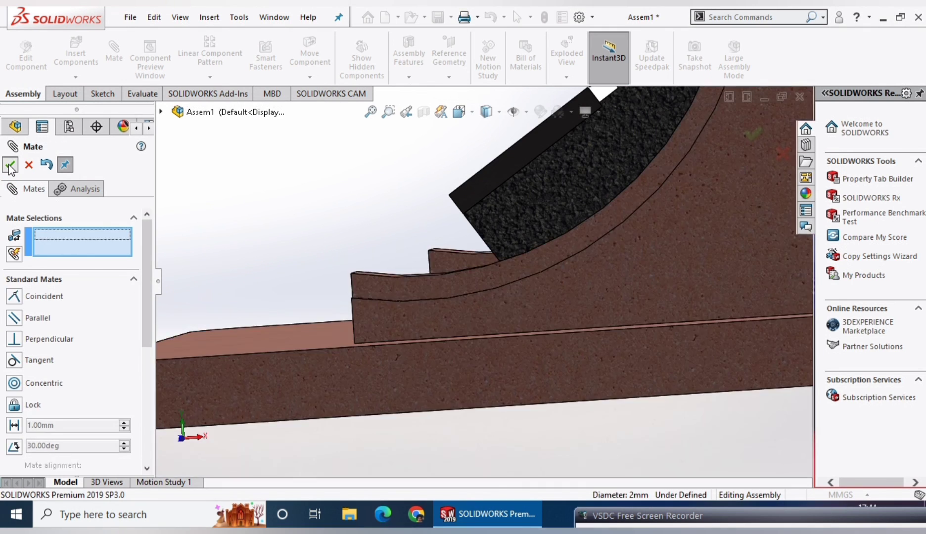
{"action": "left_click", "coordinate": [10, 166]}
{"action": "scroll", "coordinate": [533, 421], "scroll_direction": "up", "scroll_amount": 4}
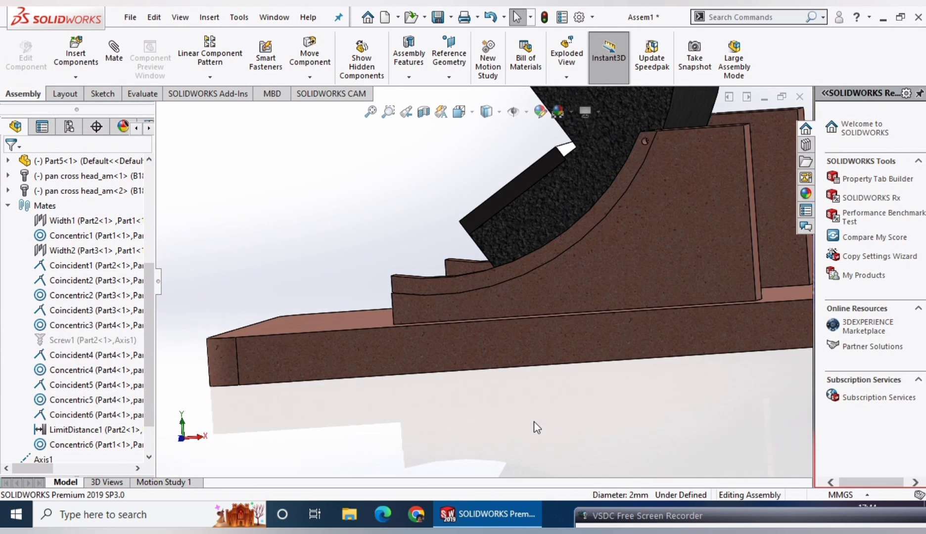
{"action": "scroll", "coordinate": [533, 421], "scroll_direction": "up", "scroll_amount": 2}
{"action": "scroll", "coordinate": [533, 422], "scroll_direction": "up", "scroll_amount": 1}
{"action": "scroll", "coordinate": [534, 422], "scroll_direction": "up", "scroll_amount": 1}
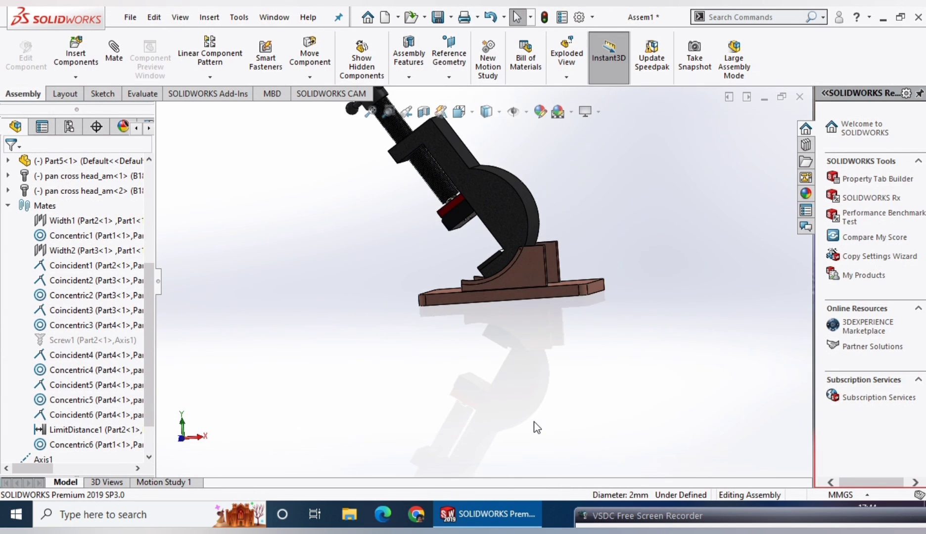